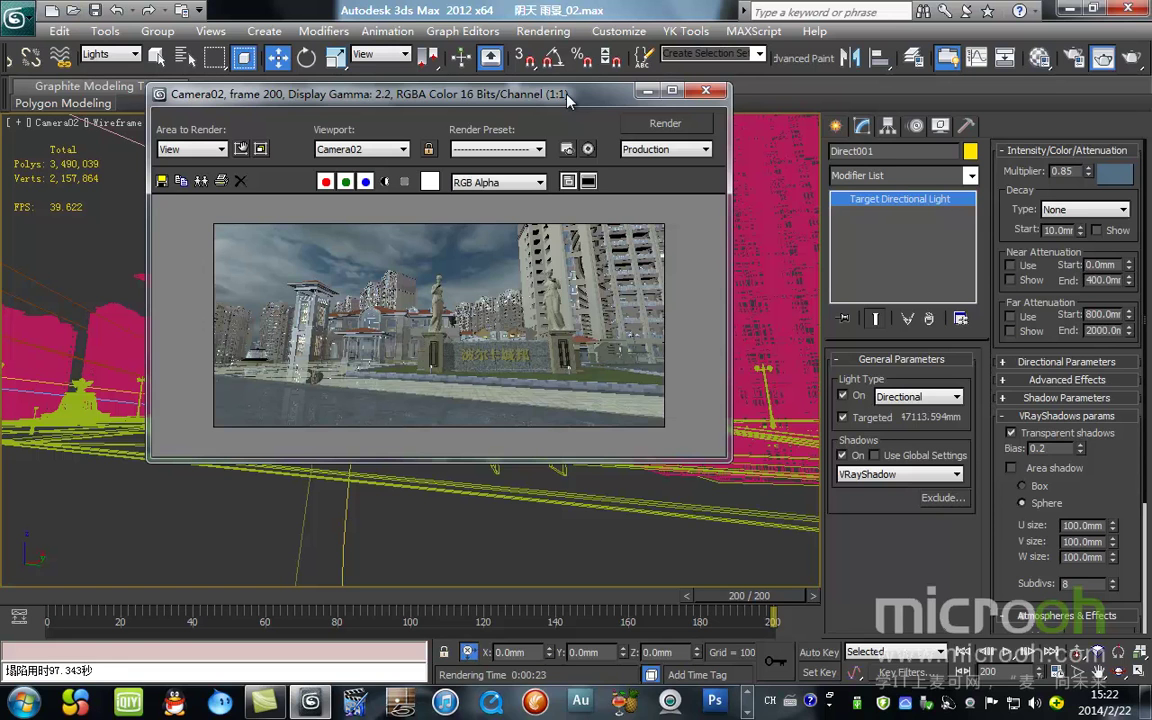
- Darken the directional light's colour to RGB 44, 59, 71
left_click(1102, 177)
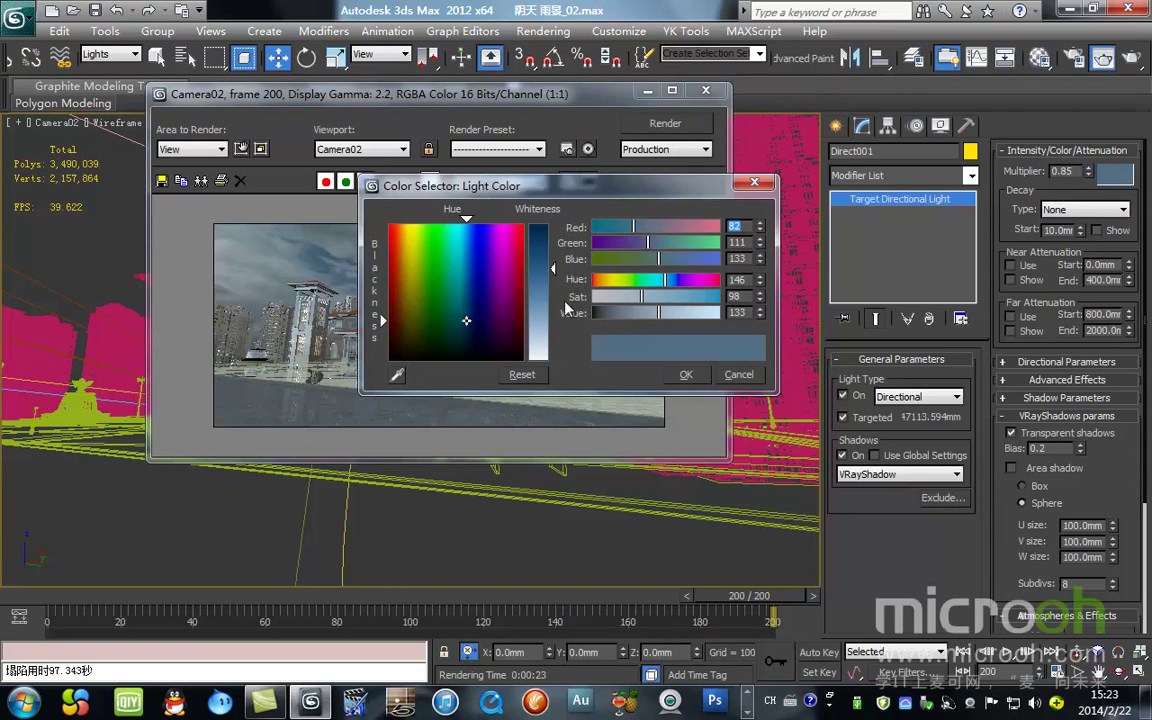
left_click_drag(658, 313, 630, 320)
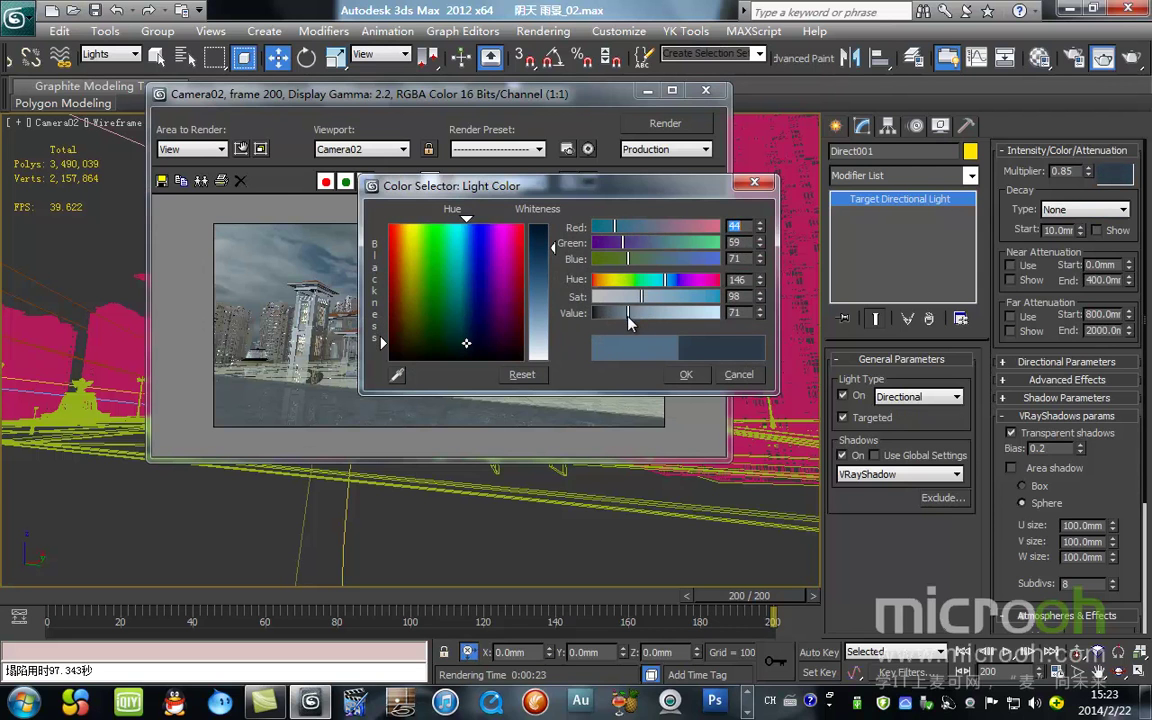
left_click(685, 375)
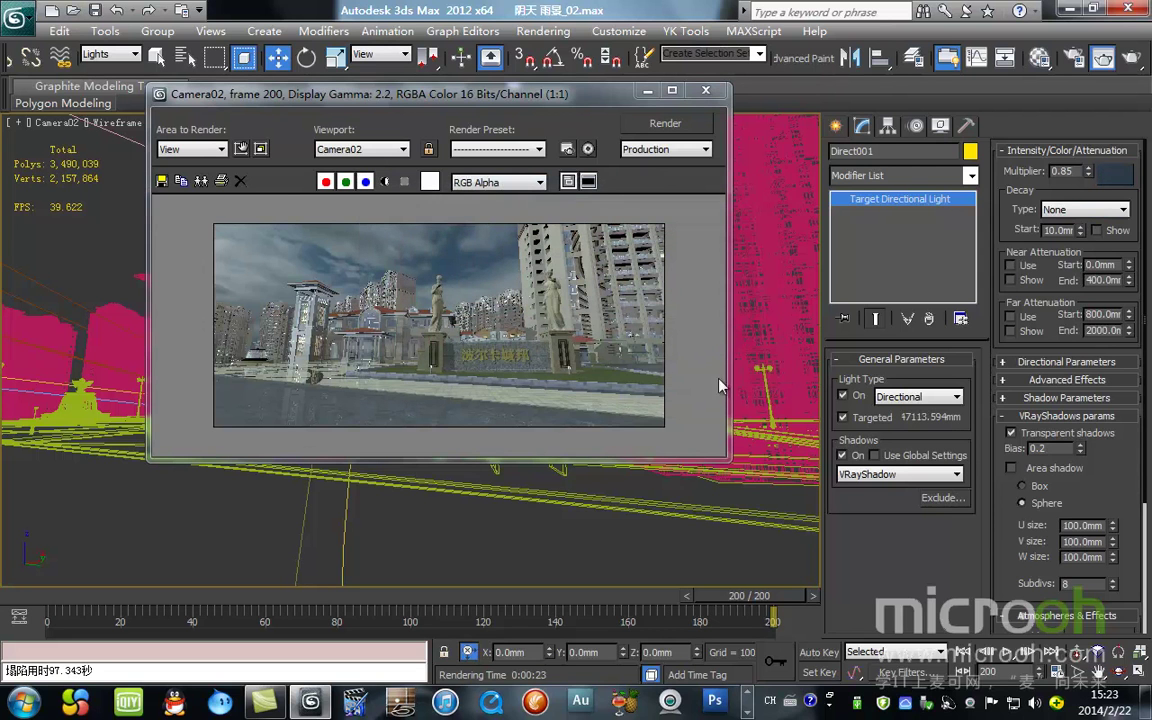
- Clone the rendered frame, render Camera02 again and compare the two images before putting the render windows away
left_click(181, 180)
left_click(665, 123)
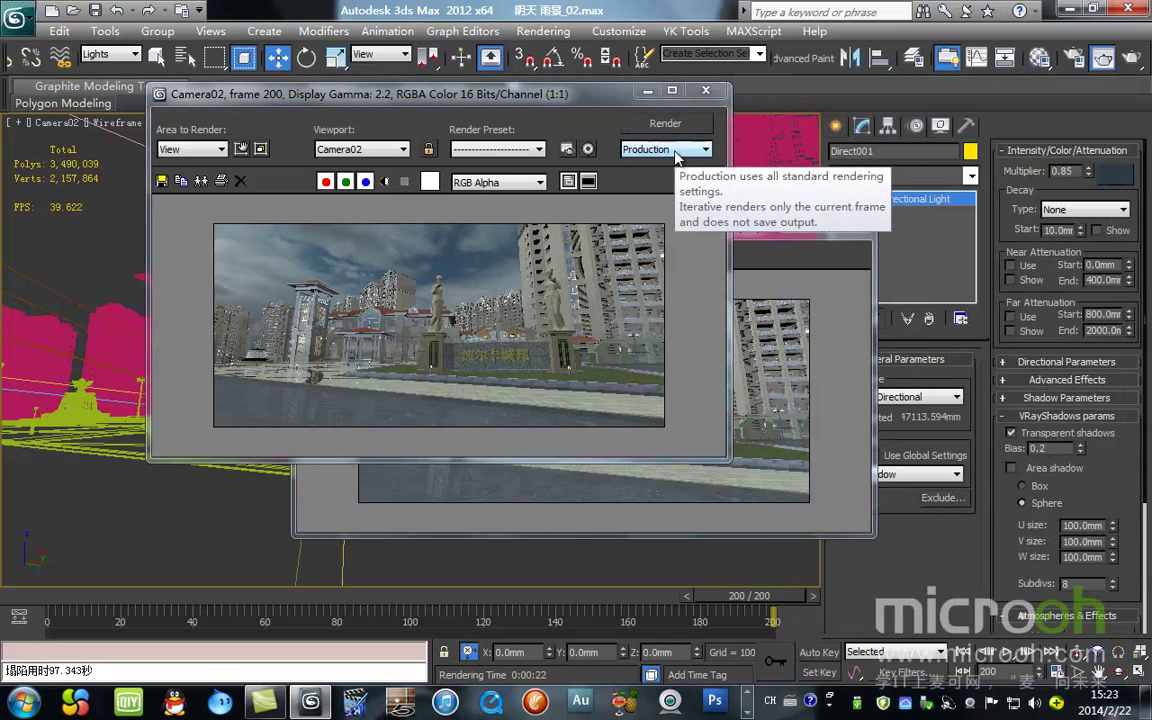
left_click(777, 372)
mouse_move(677, 235)
left_mouse_down()
mouse_move(843, 594)
mouse_move(784, 615)
mouse_move(661, 386)
mouse_move(636, 193)
mouse_move(631, 422)
mouse_move(662, 263)
mouse_move(656, 298)
mouse_move(678, 416)
mouse_move(665, 384)
mouse_move(608, 415)
mouse_move(574, 224)
left_mouse_up()
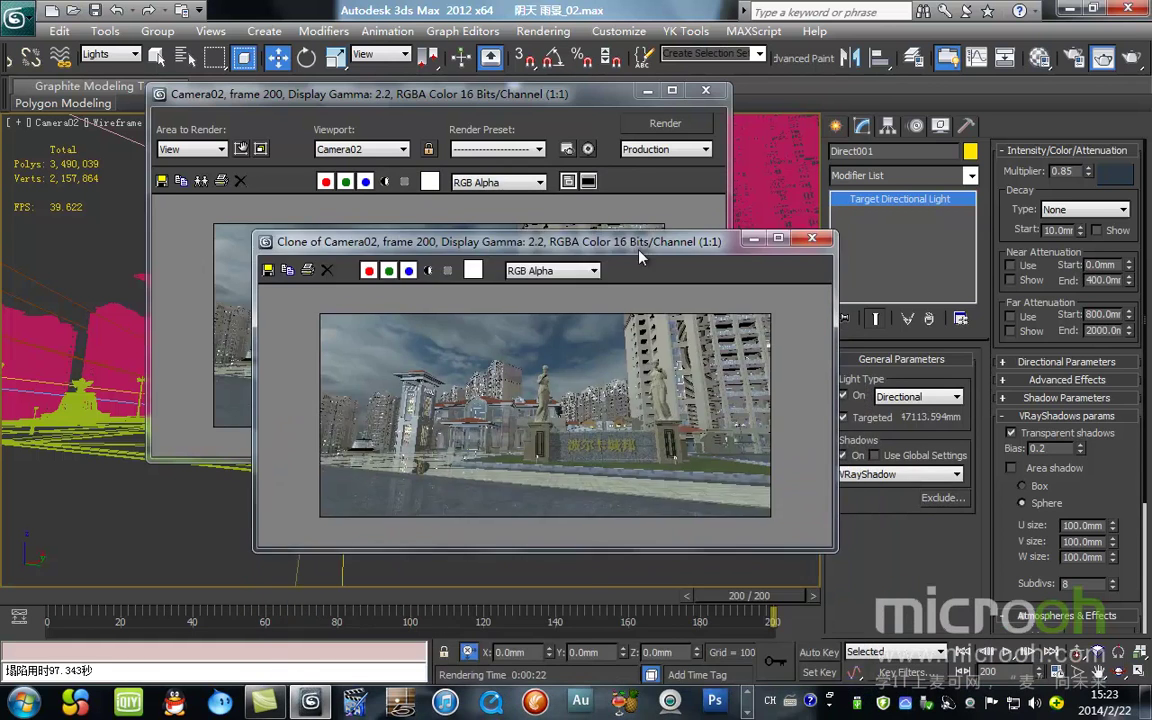
left_click(719, 223)
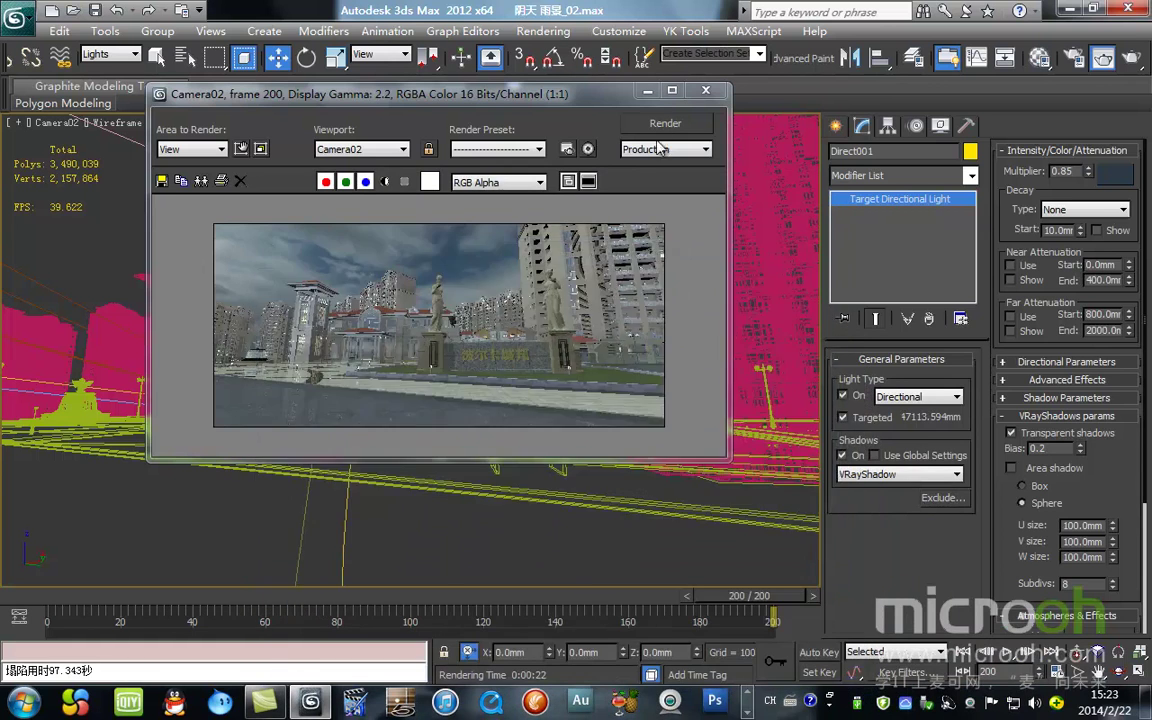
left_click(647, 90)
- Set the multiplier of the lower brown spotlight EL_light017 to 0.08, selecting it in the front view
key("f")
key("z")
left_click(625, 462)
scroll(625, 465, "down", 7)
scroll(600, 285, "up", 2)
left_click(765, 256)
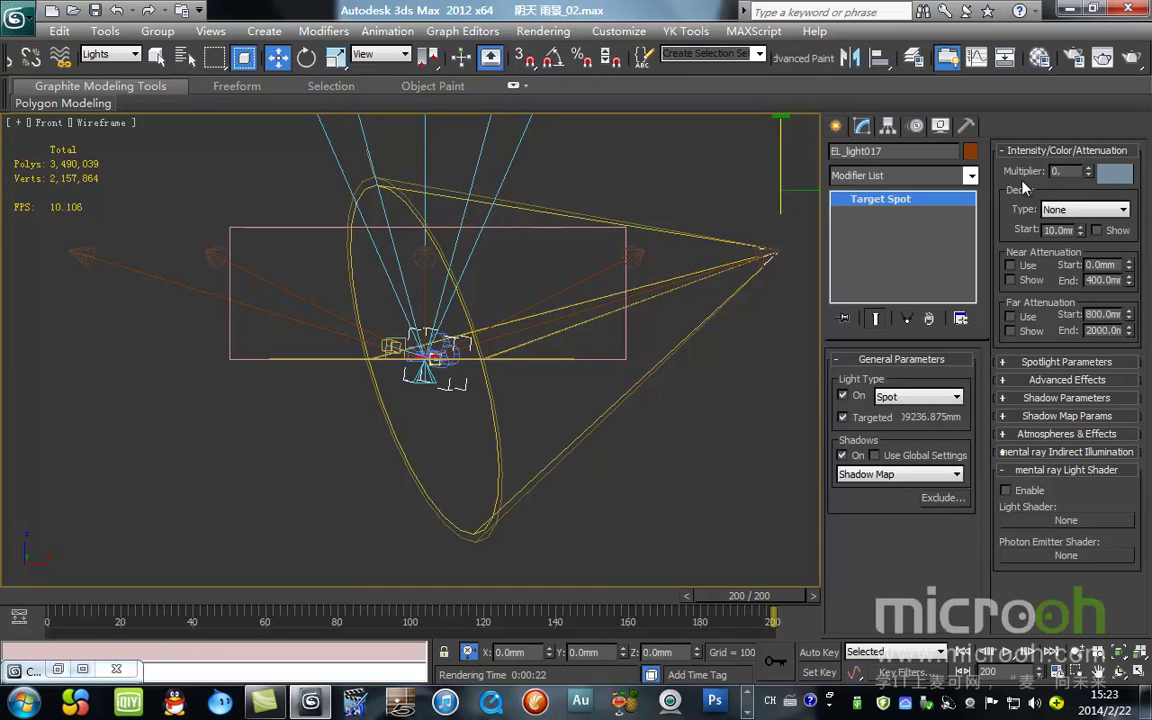
type("08")
key("Return")
middle_click_drag(439, 287, 447, 430)
left_click_drag(1077, 172, 1026, 175)
type("0.08")
key("Return")
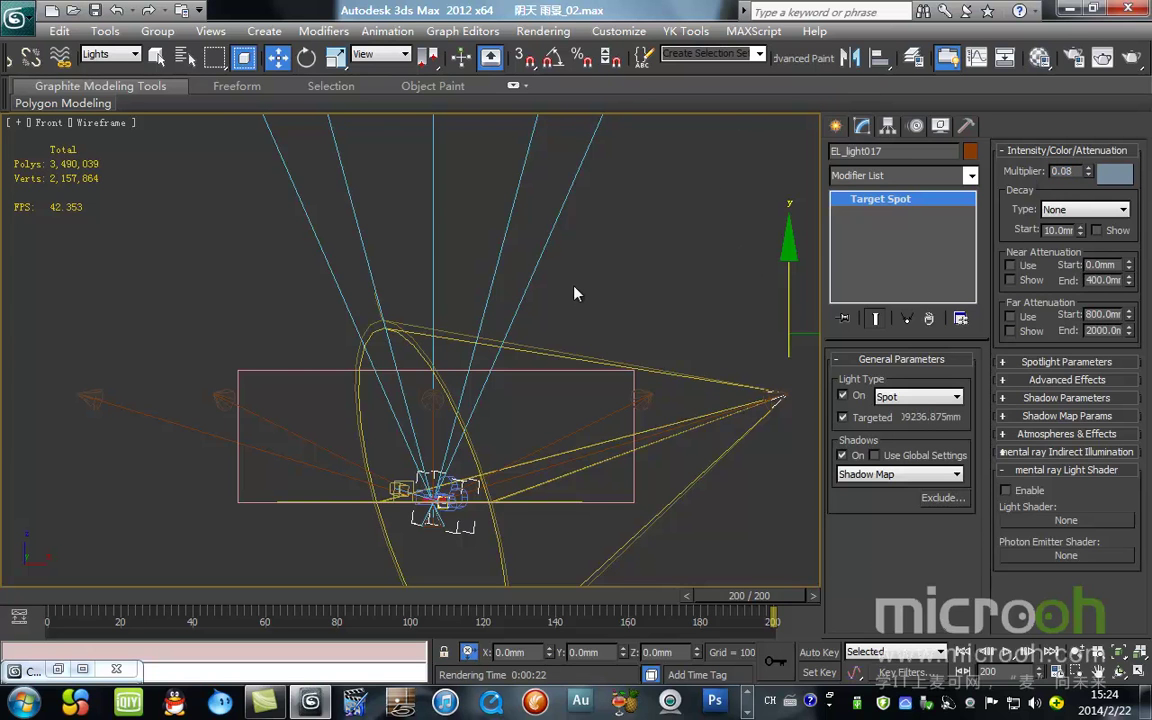
- Render the Camera02 view to check the effect of the lower spotlights' intensity
key("c")
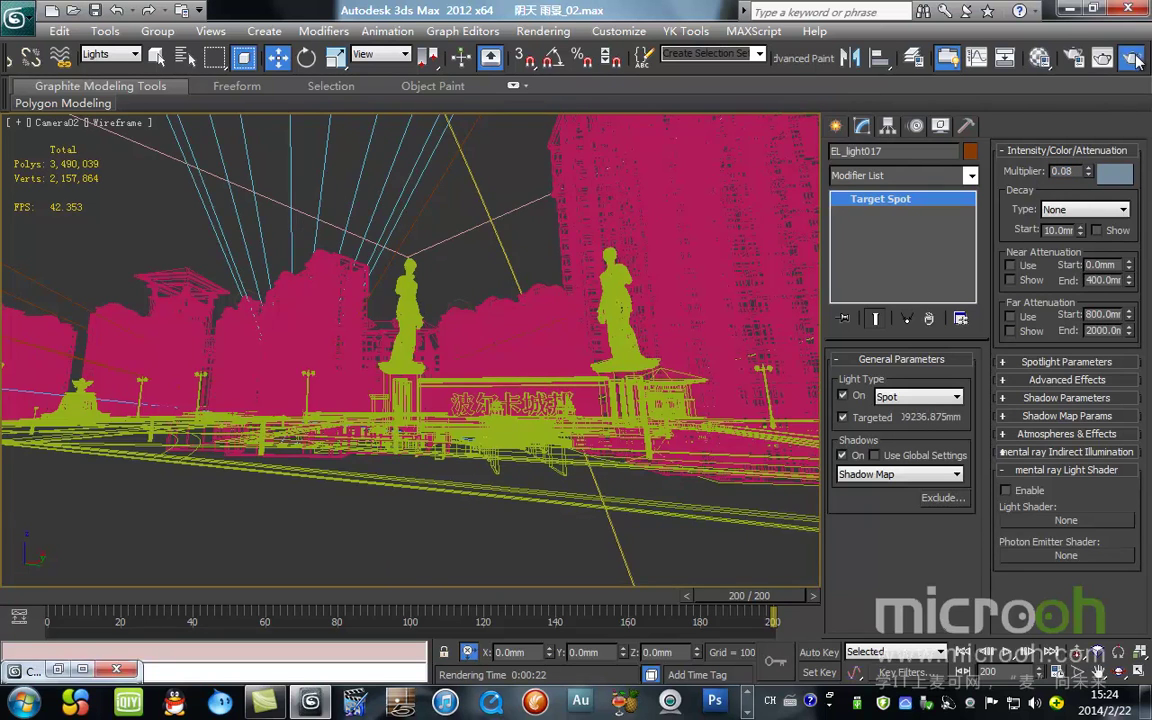
left_click(1101, 56)
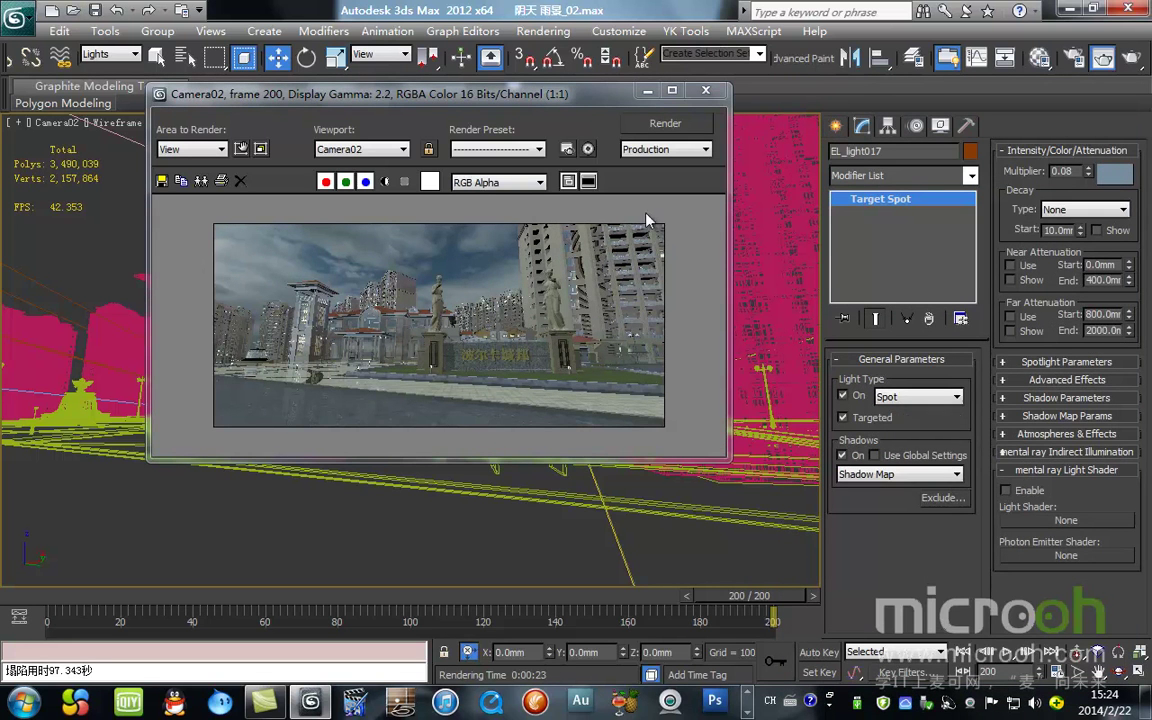
left_click(648, 90)
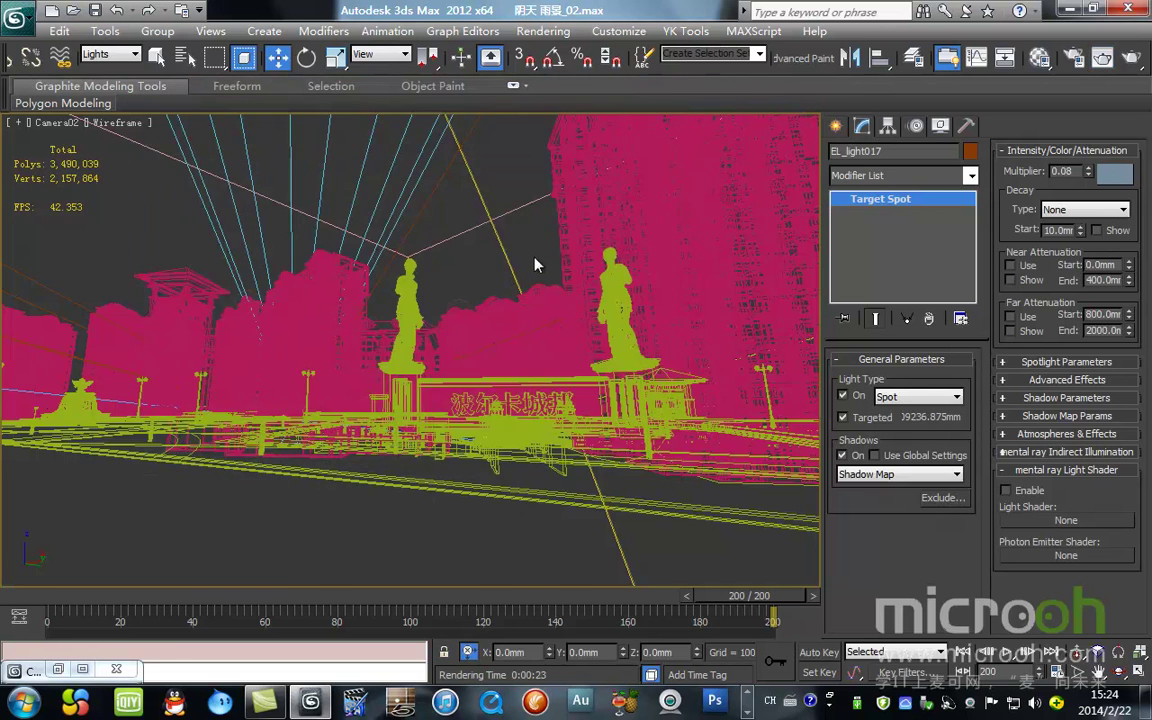
- Set the multiplier of the upper cyan spotlight EL_light030 to 0.12, selecting it in the front view
key("f")
middle_click_drag(333, 238, 550, 510)
scroll(512, 289, "down", 5)
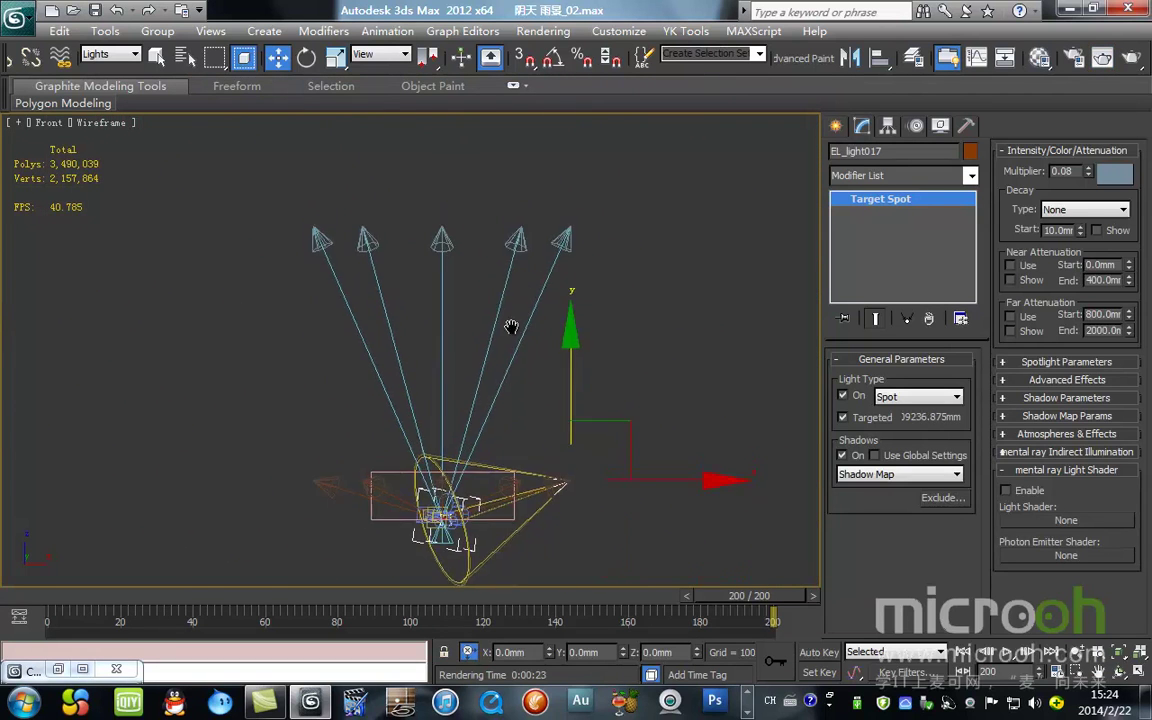
middle_click_drag(511, 278, 503, 393)
scroll(560, 364, "up", 2)
left_click(553, 330)
key("c")
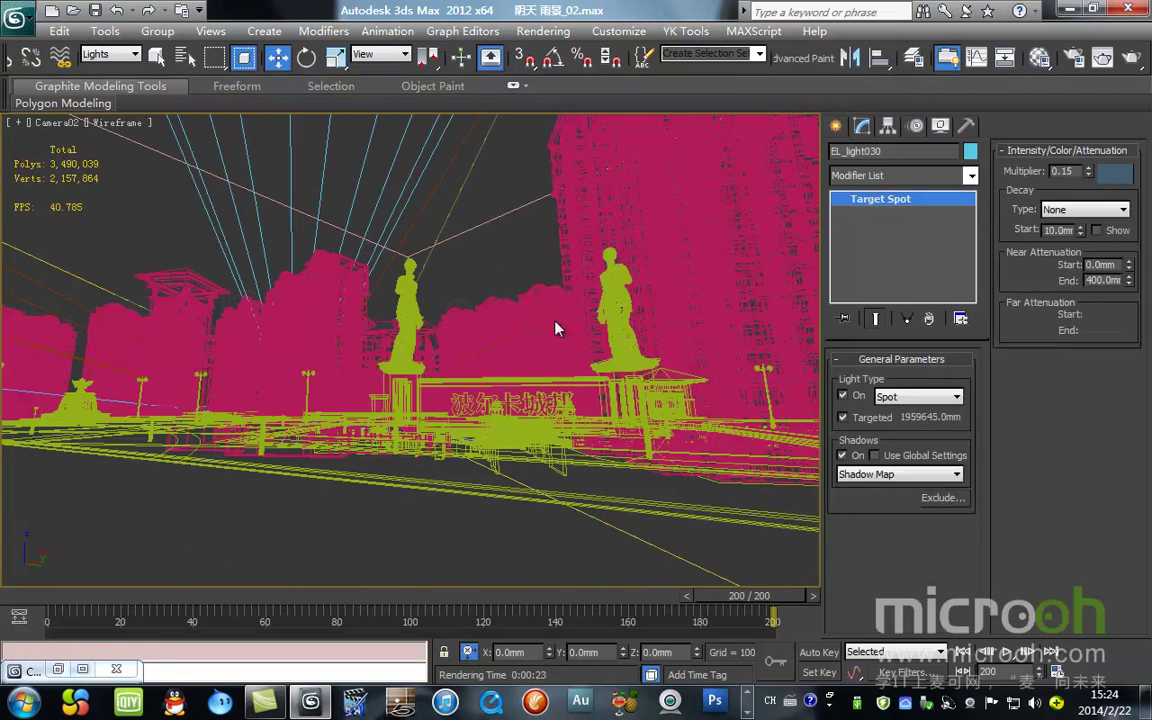
double_click(1066, 172)
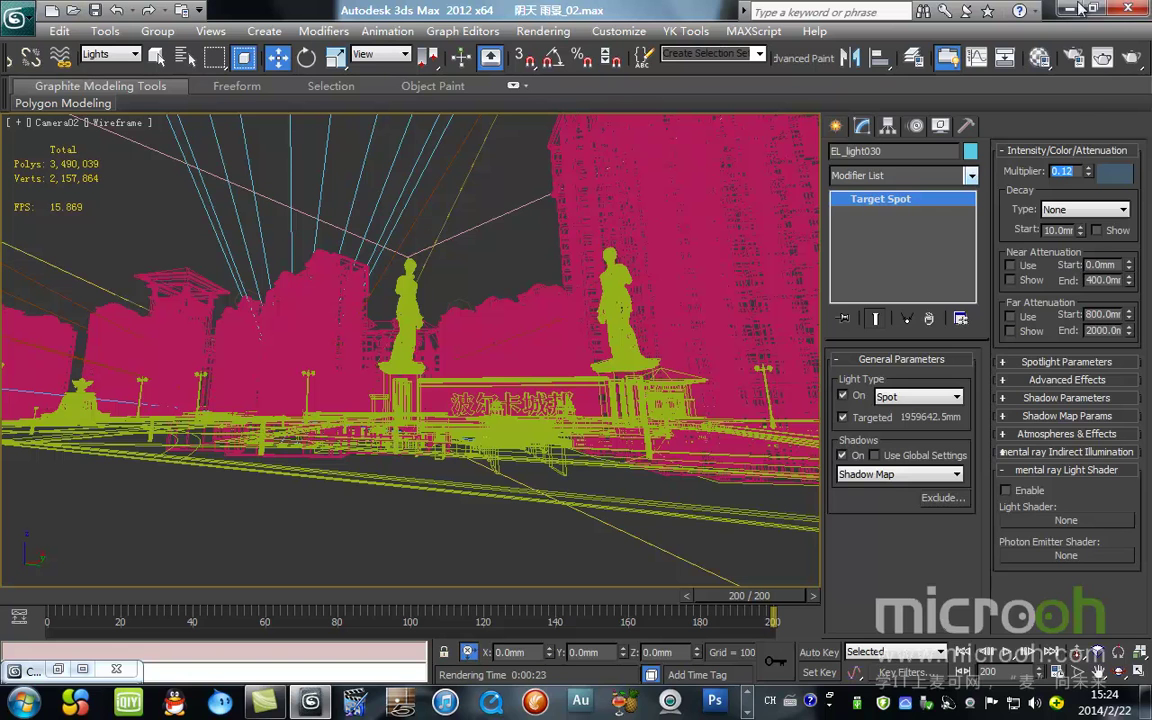
- Render Camera02 beside a clone of the previous frame to compare the upper spotlights' effect, and close the clone
left_click(1102, 57)
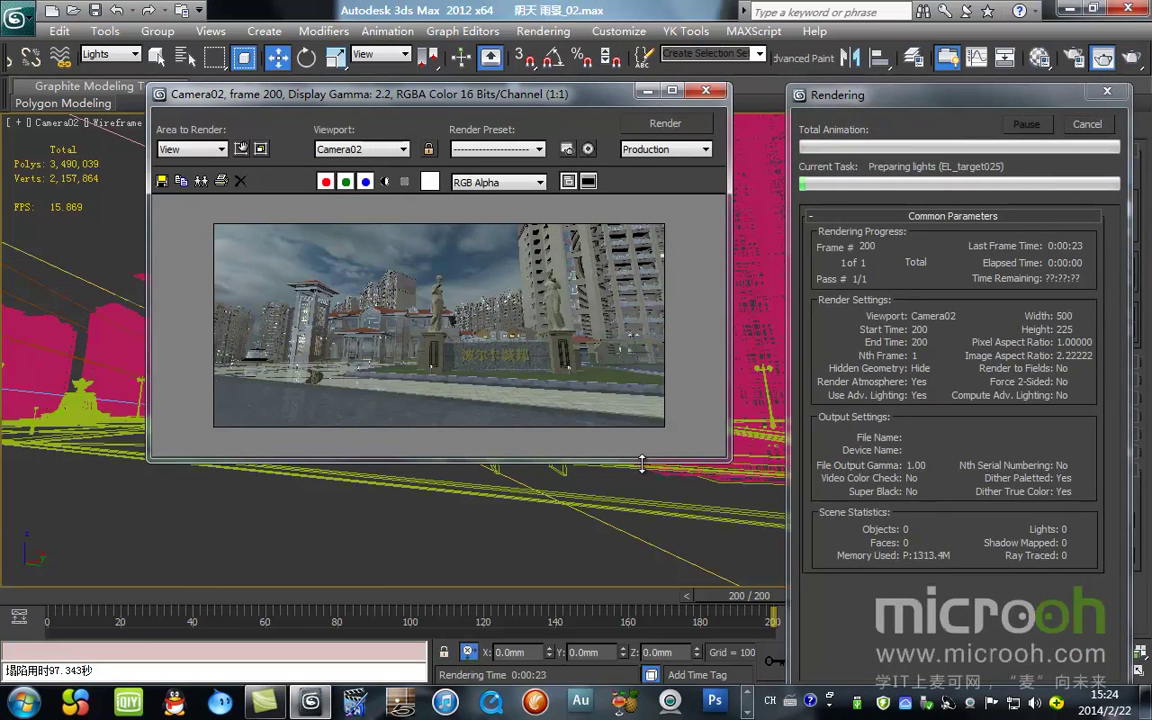
left_click(204, 181)
left_click(241, 324)
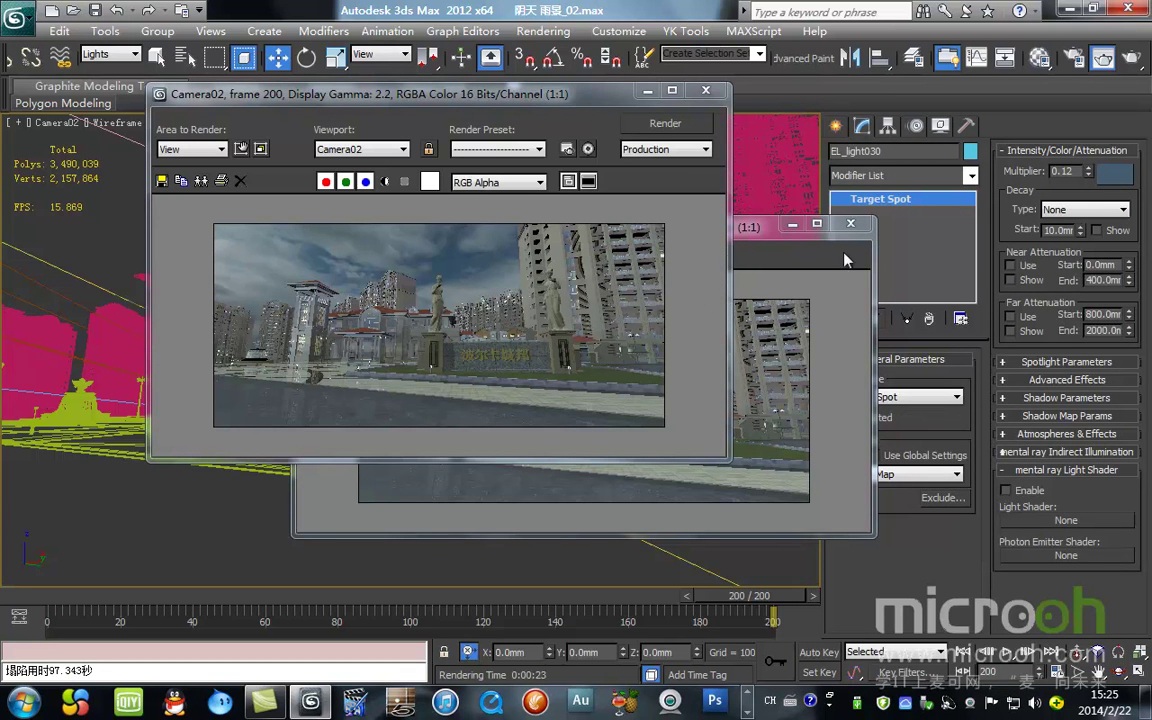
left_click(851, 223)
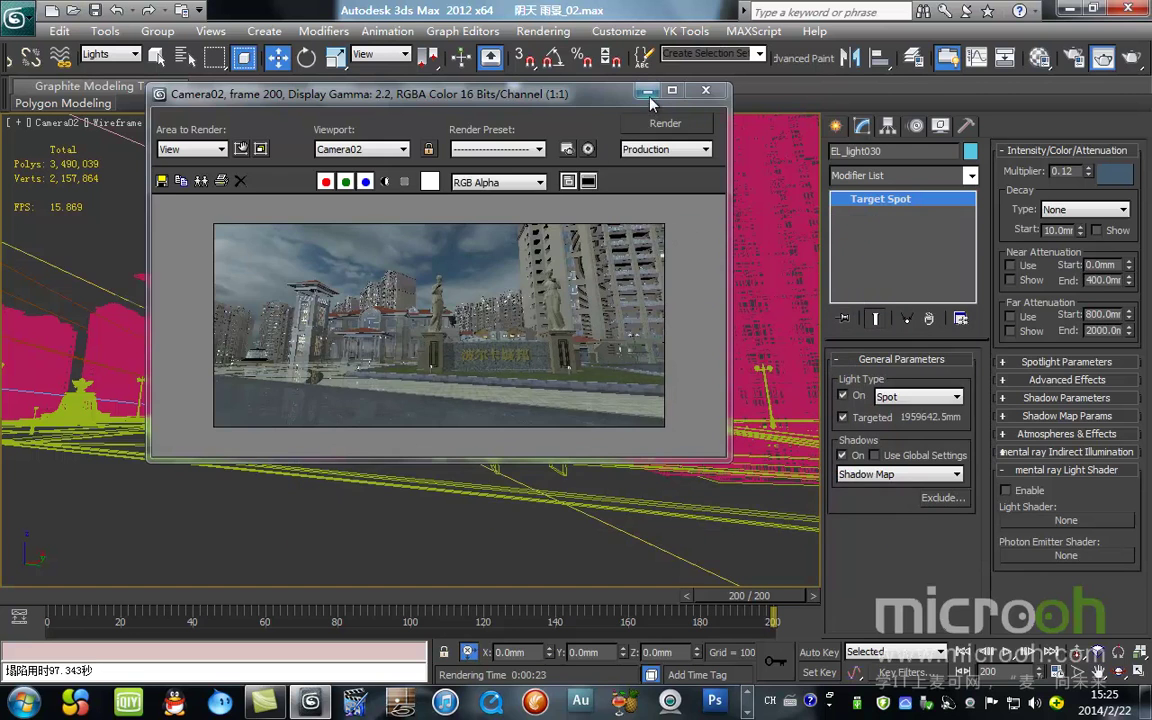
left_click(648, 90)
- Select the directional light in the top view and set its multiplier to 0.3
key("t")
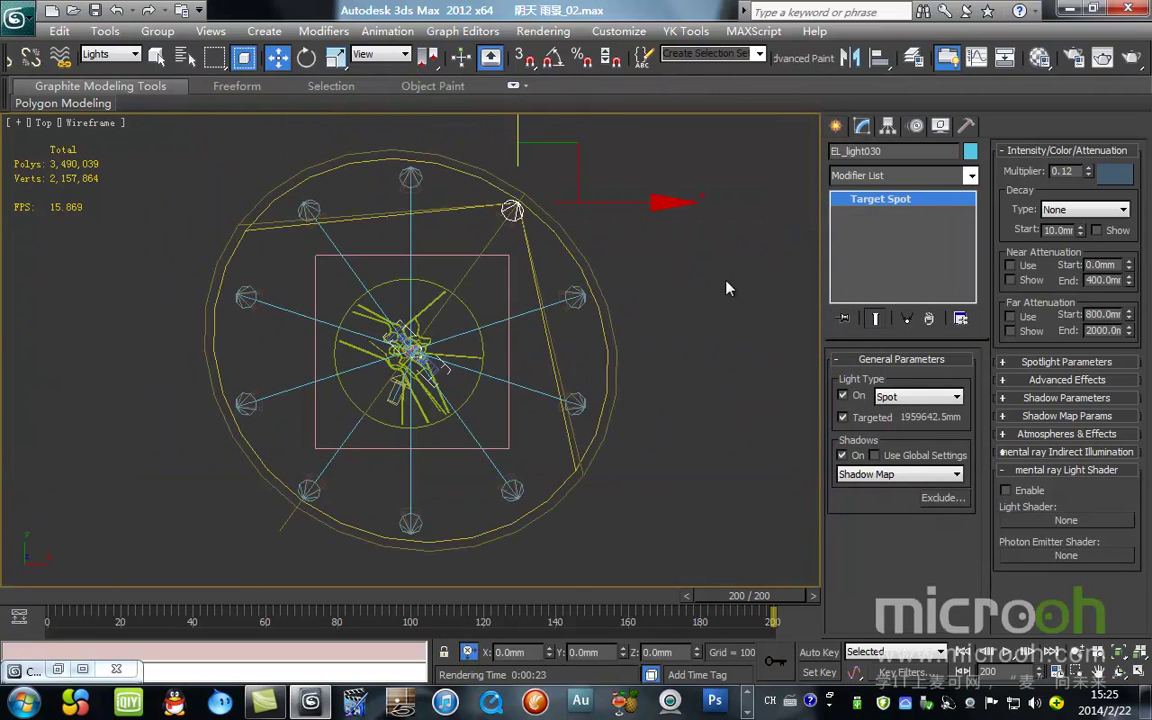
left_click(712, 323)
scroll(470, 373, "down", 2)
scroll(455, 458, "up", 6)
left_click(522, 334)
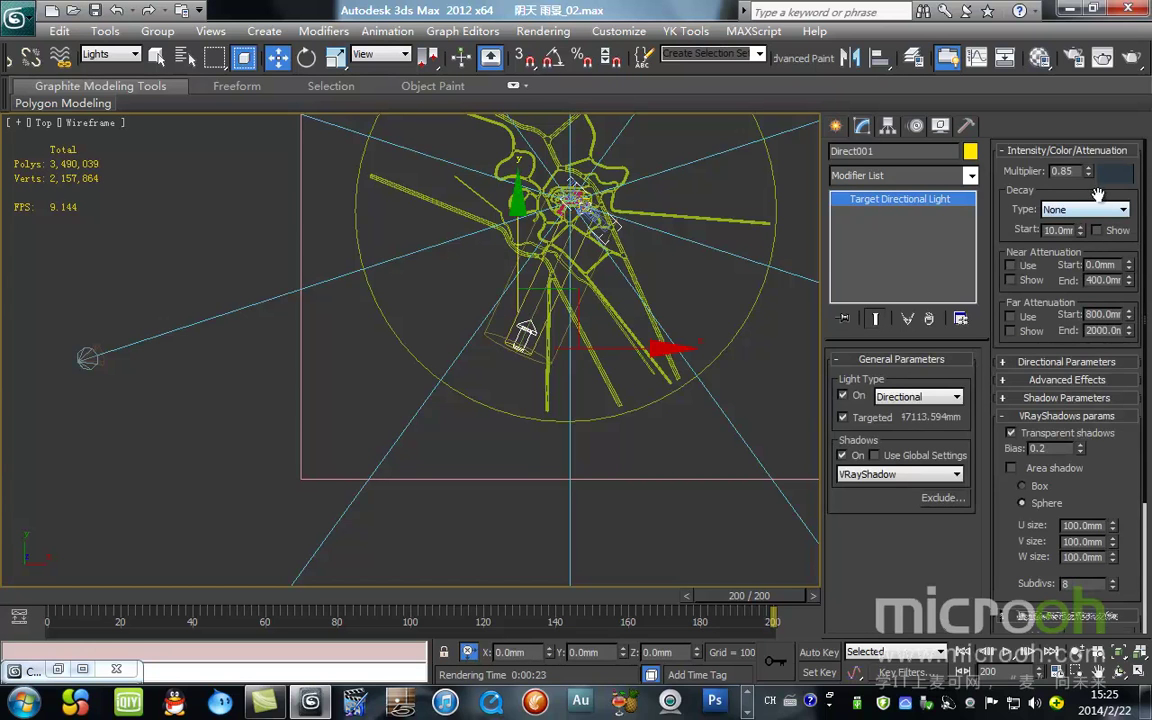
left_click_drag(1076, 172, 968, 177)
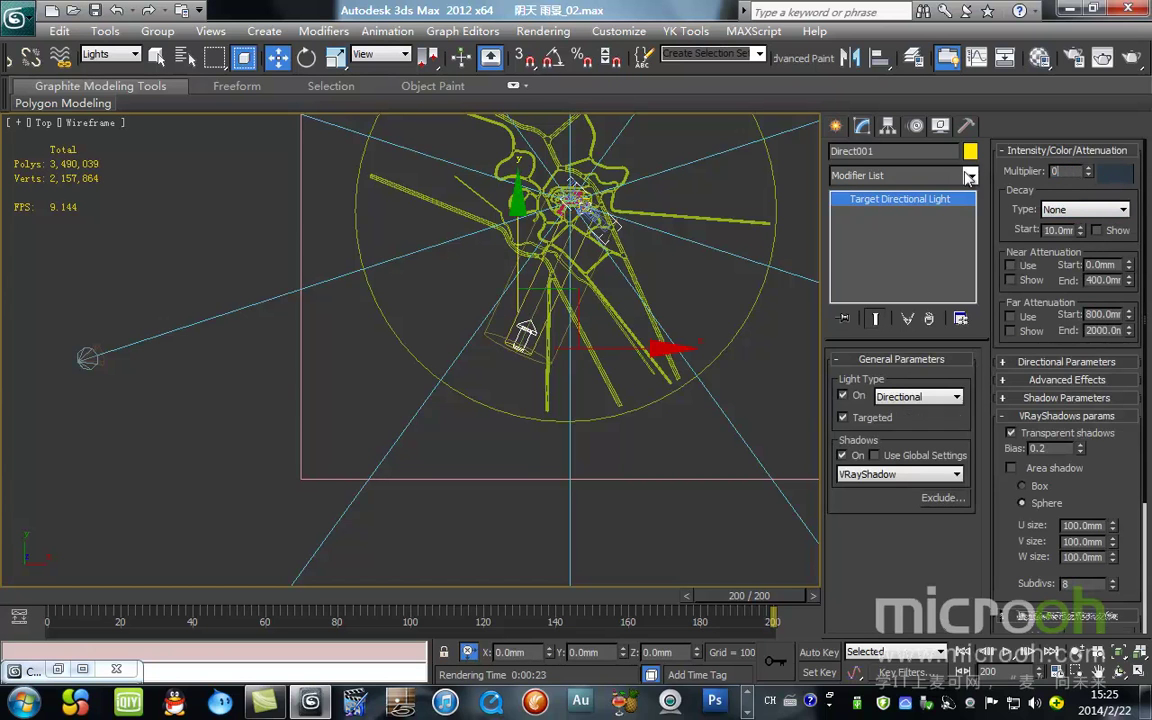
type("0.3")
key("Return")
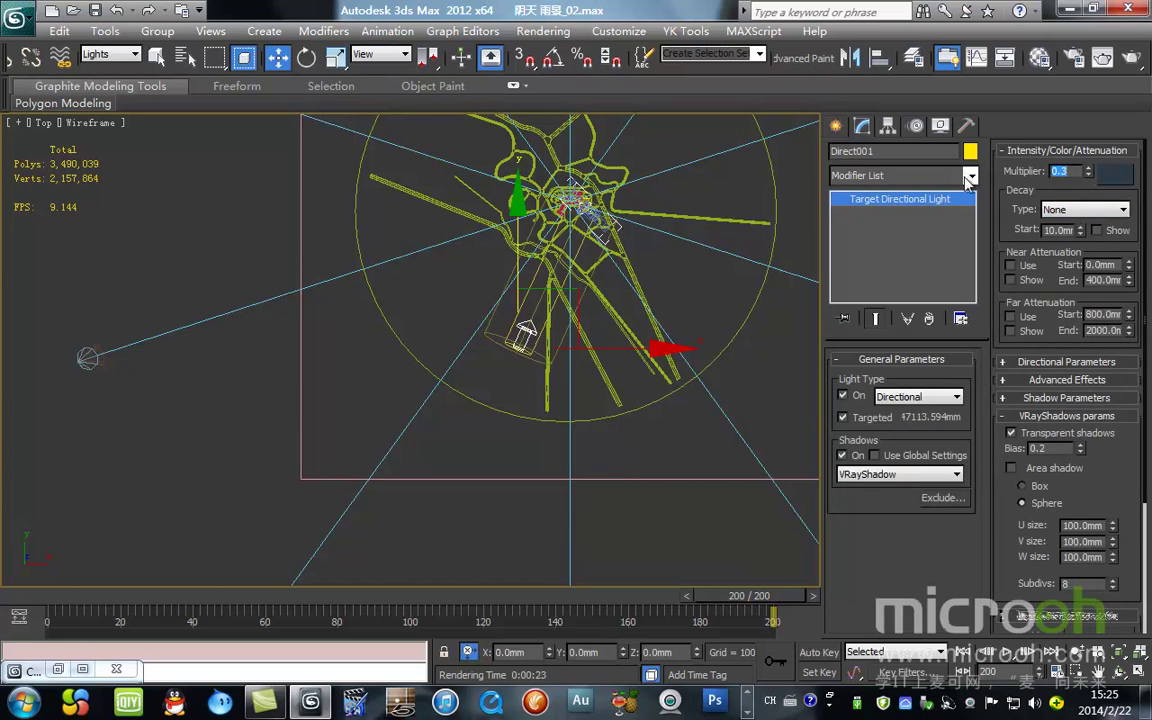
- Render the Camera02 view to check the directional light's intensity
middle_click_drag(567, 323, 426, 330)
key("c")
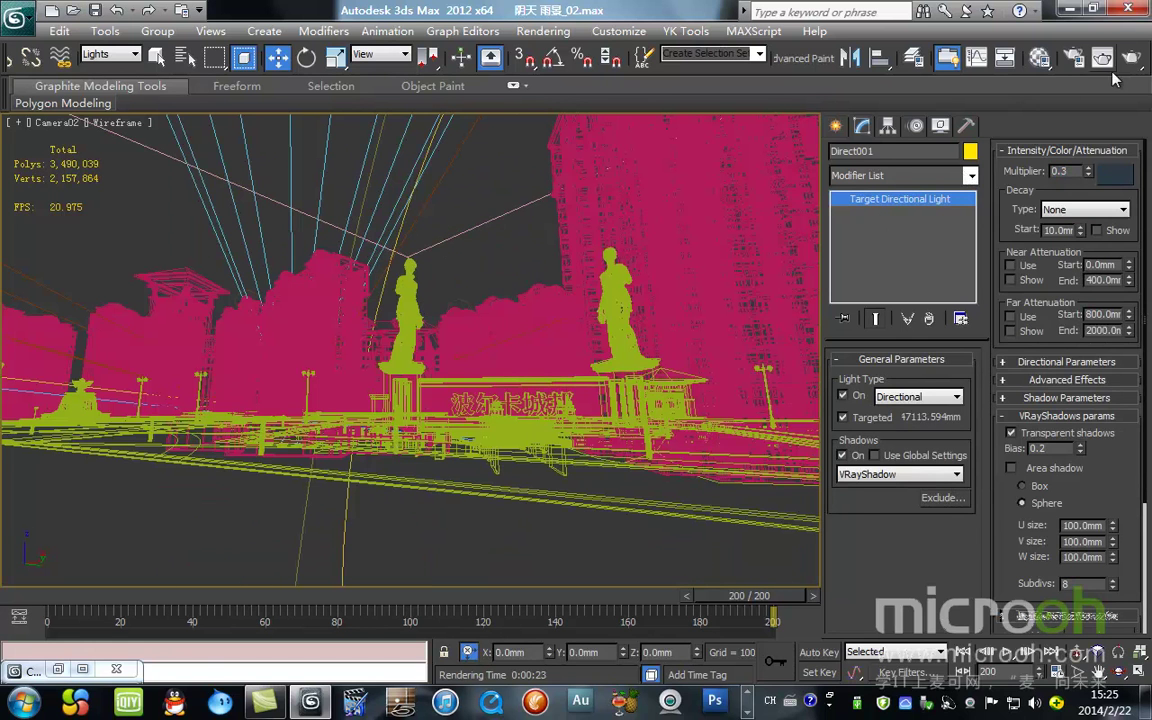
left_click(1101, 57)
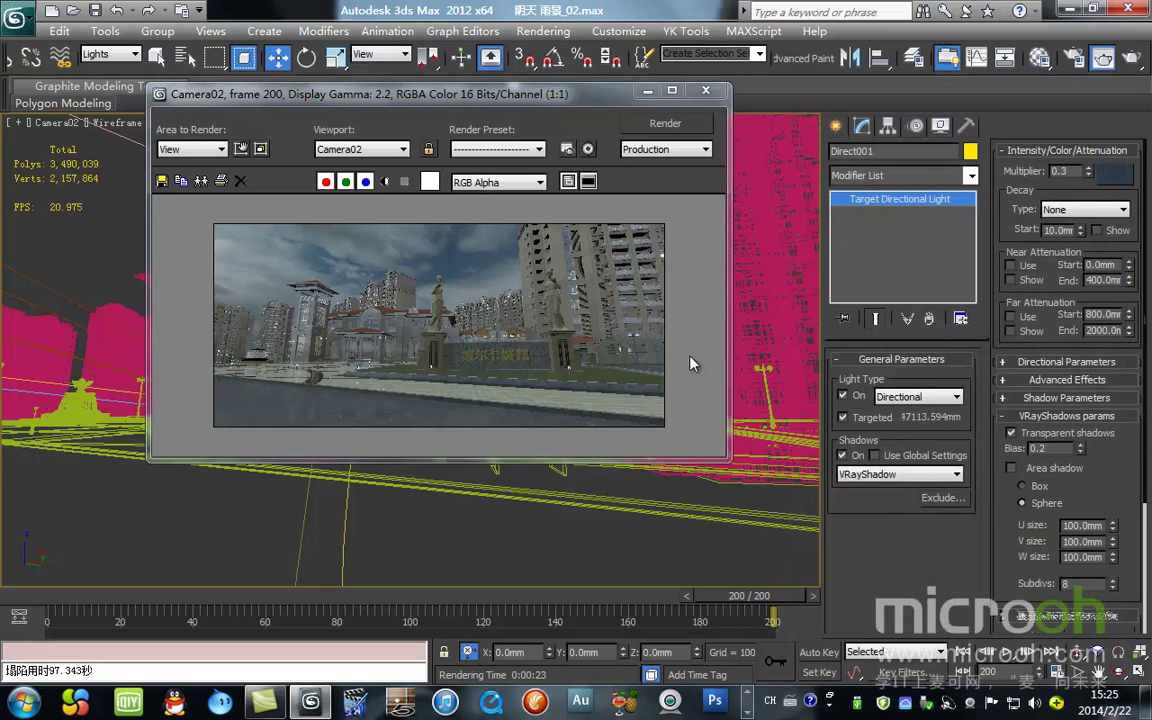
- Set the directional light's multiplier to 0.8 and deselect the light
type("0.")
left_click(648, 90)
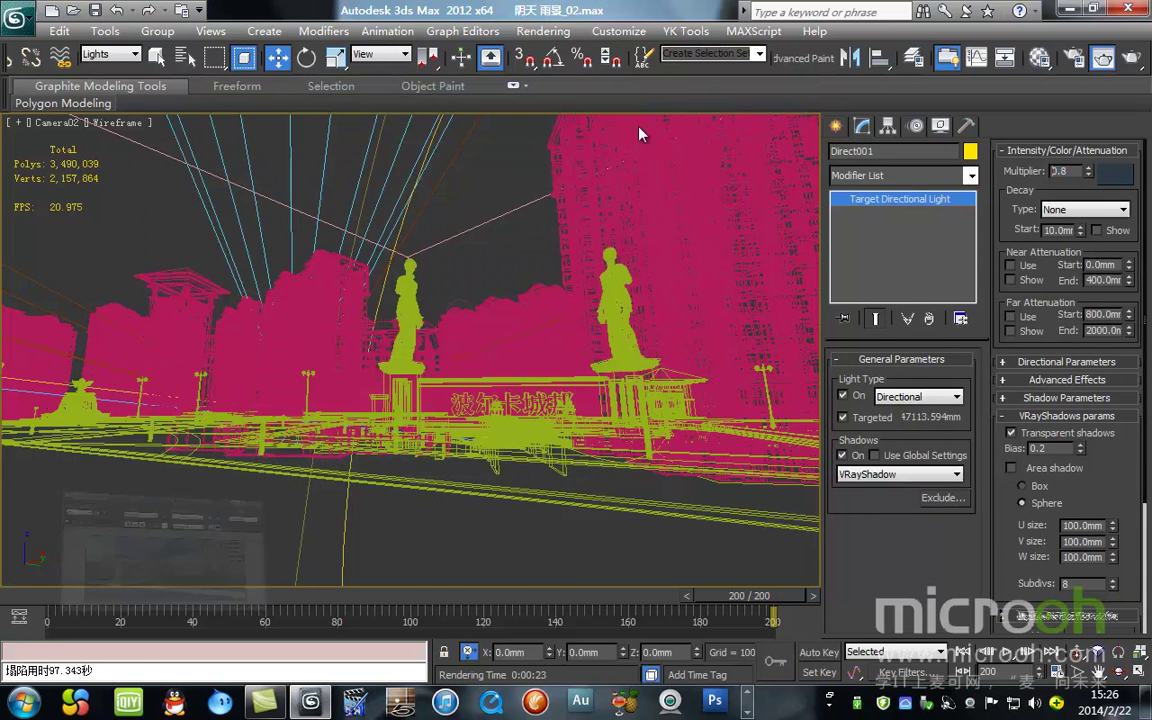
key("t")
left_click(671, 335)
- Switch the Camera02 view to Realistic shading and scrub the animation to frame 200
middle_click_drag(501, 210, 508, 243)
scroll(478, 274, "up", 4)
scroll(419, 365, "up", 5)
scroll(419, 365, "down", 3)
key("c")
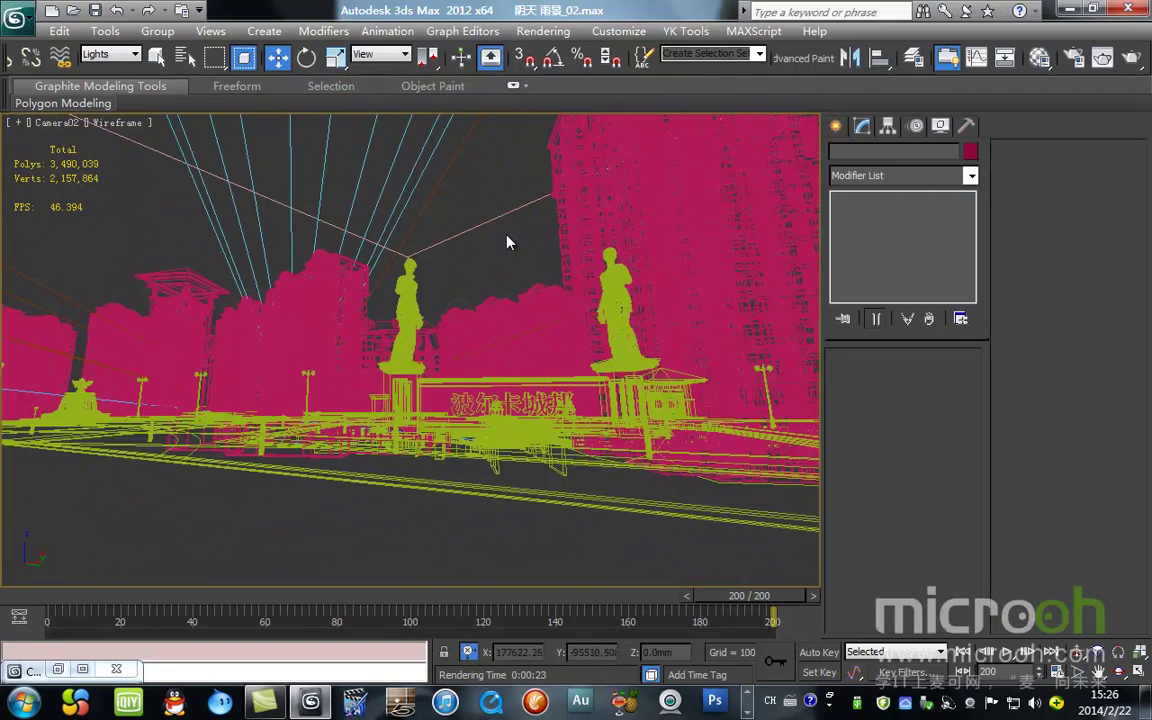
key("F3")
left_click_drag(690, 600, 772, 604)
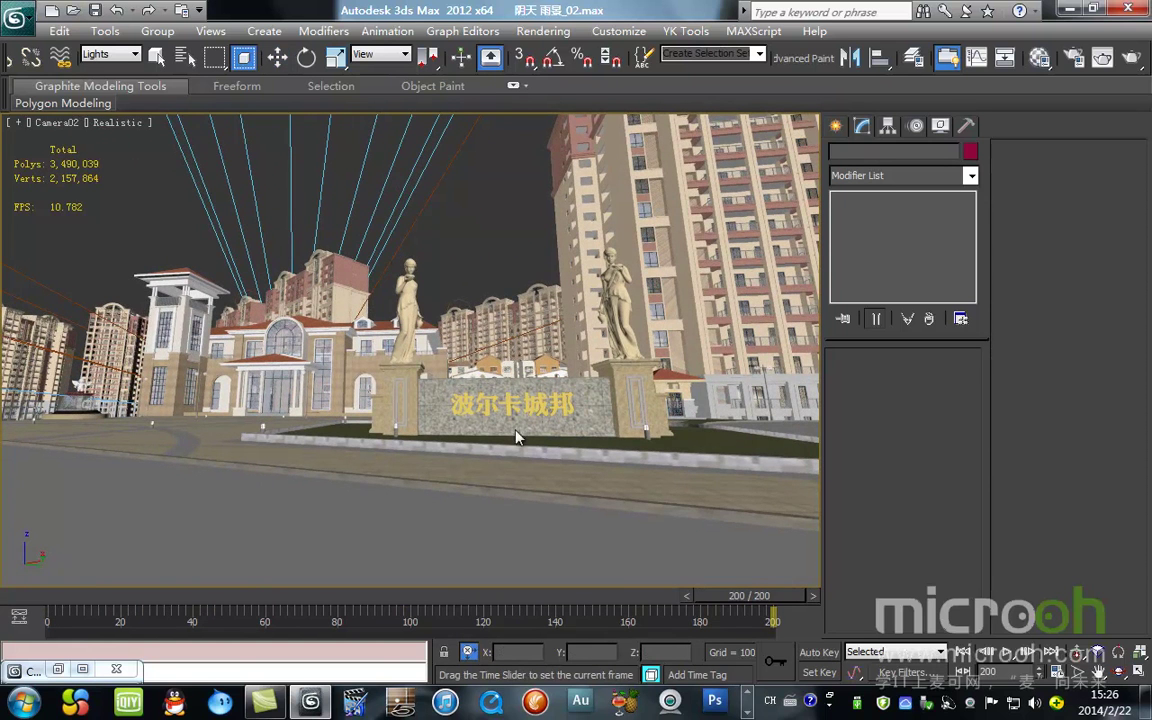
- Turn off the lower ring of brown spotlights by way of EL_light025 in the front view
key("w")
key("f")
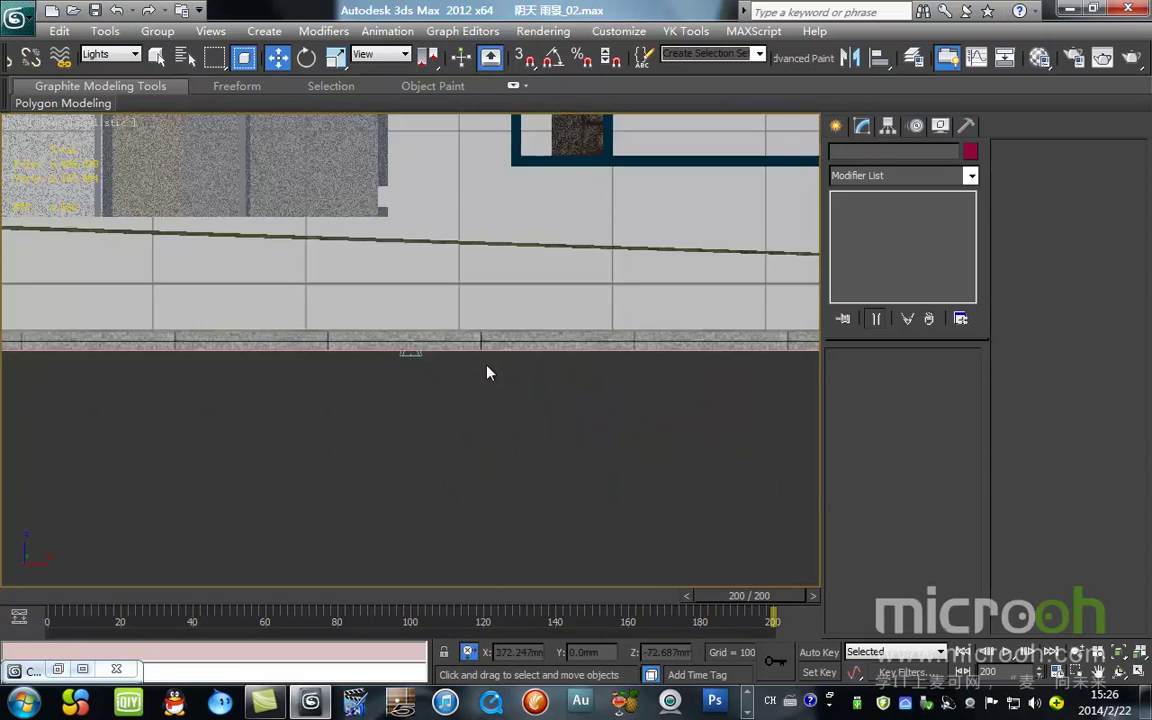
middle_click_drag(481, 476, 508, 183)
scroll(508, 183, "up", 1)
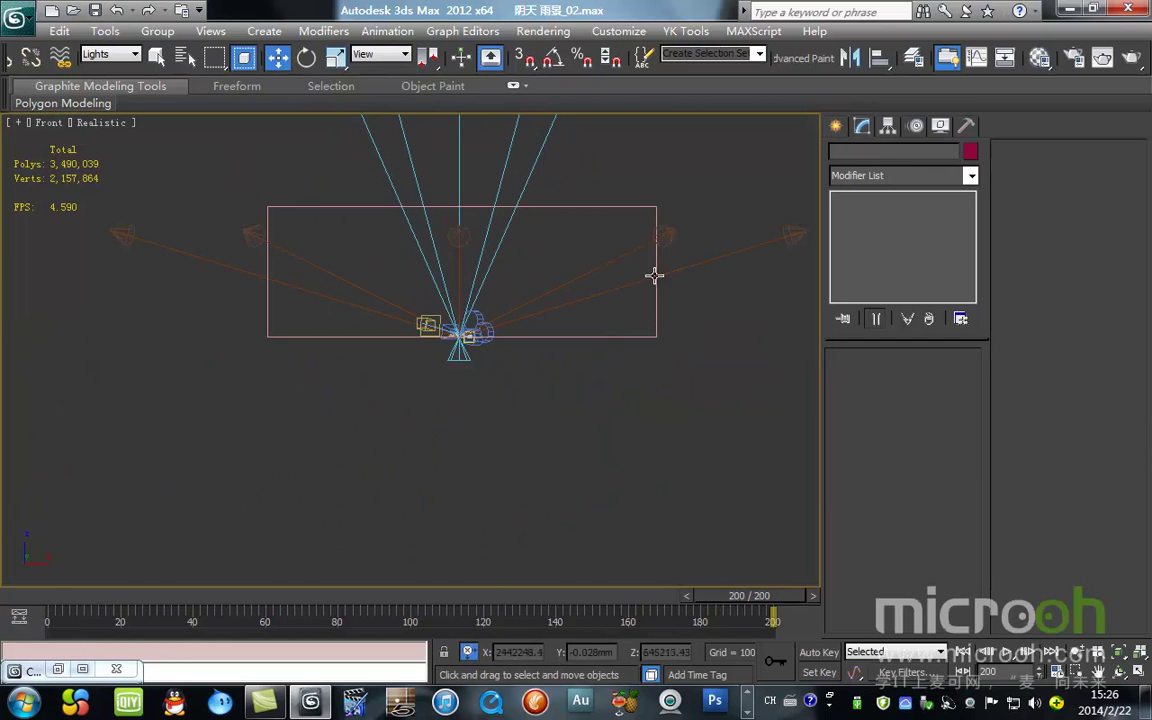
left_click(663, 240)
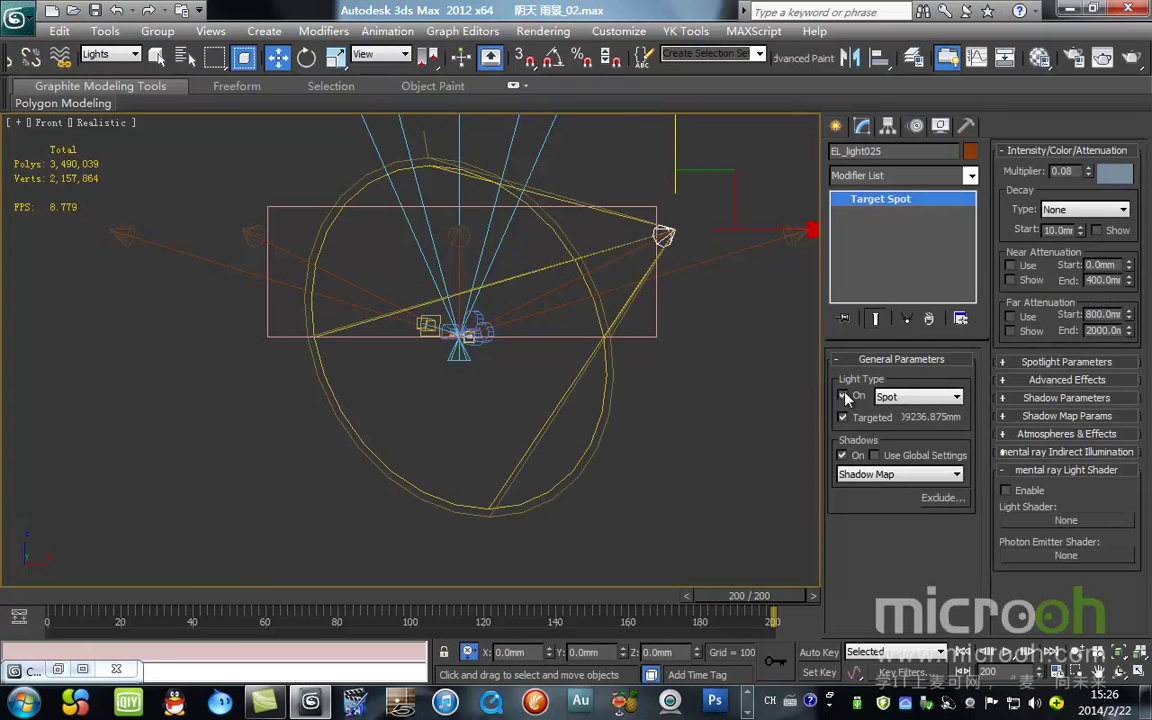
- Select the outermost upper cyan spotlights in the front view and turn that ring of lights off
middle_click_drag(612, 170, 577, 435)
middle_click_drag(617, 247, 479, 545)
scroll(646, 325, "down", 2)
left_click_drag(565, 181, 625, 239)
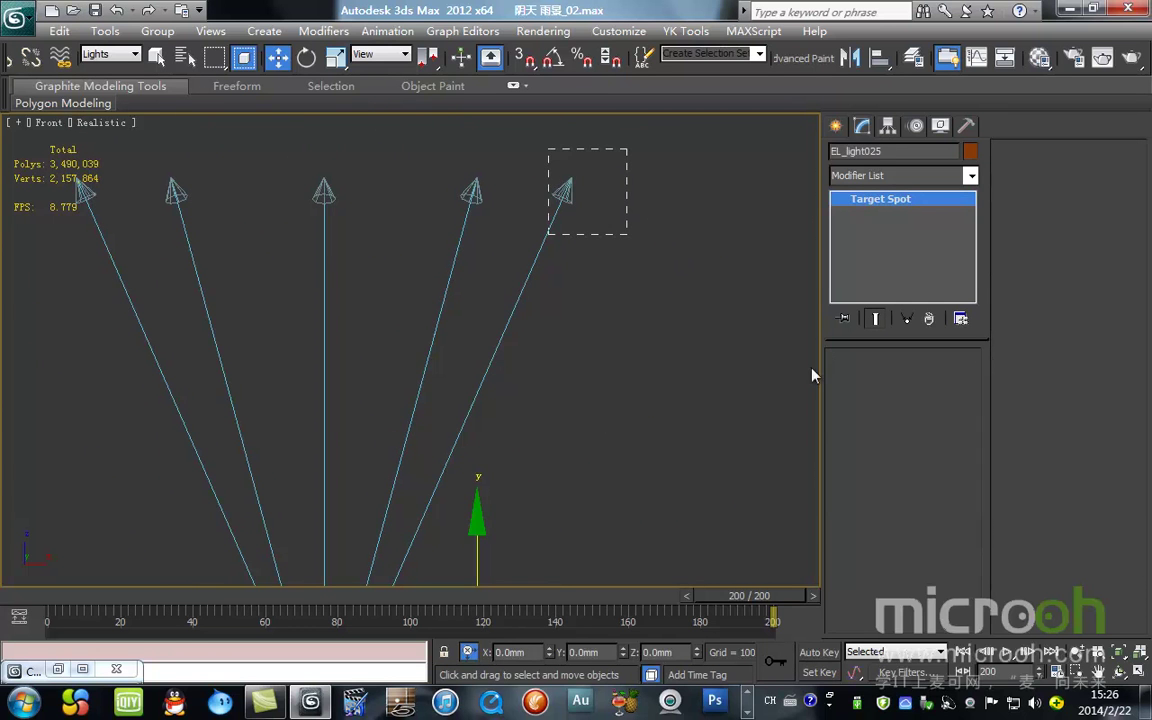
left_click(855, 400)
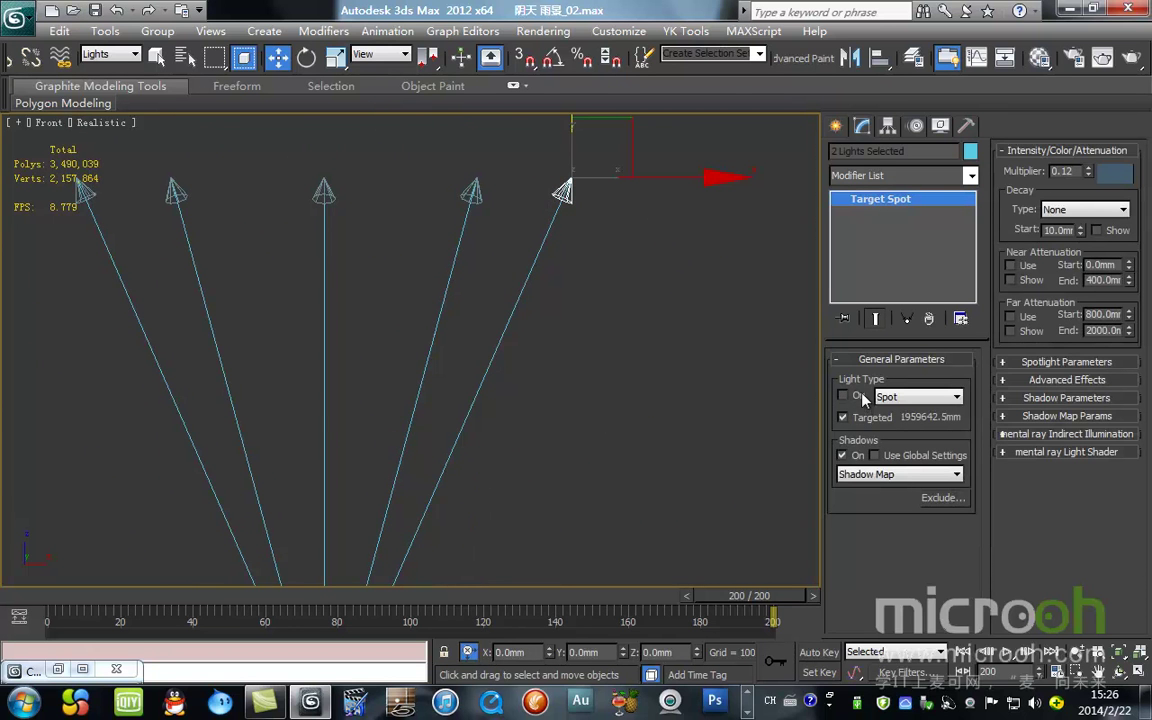
- Render the Camera02 view with both rings of spotlights turned off
key("c")
left_click(1131, 58)
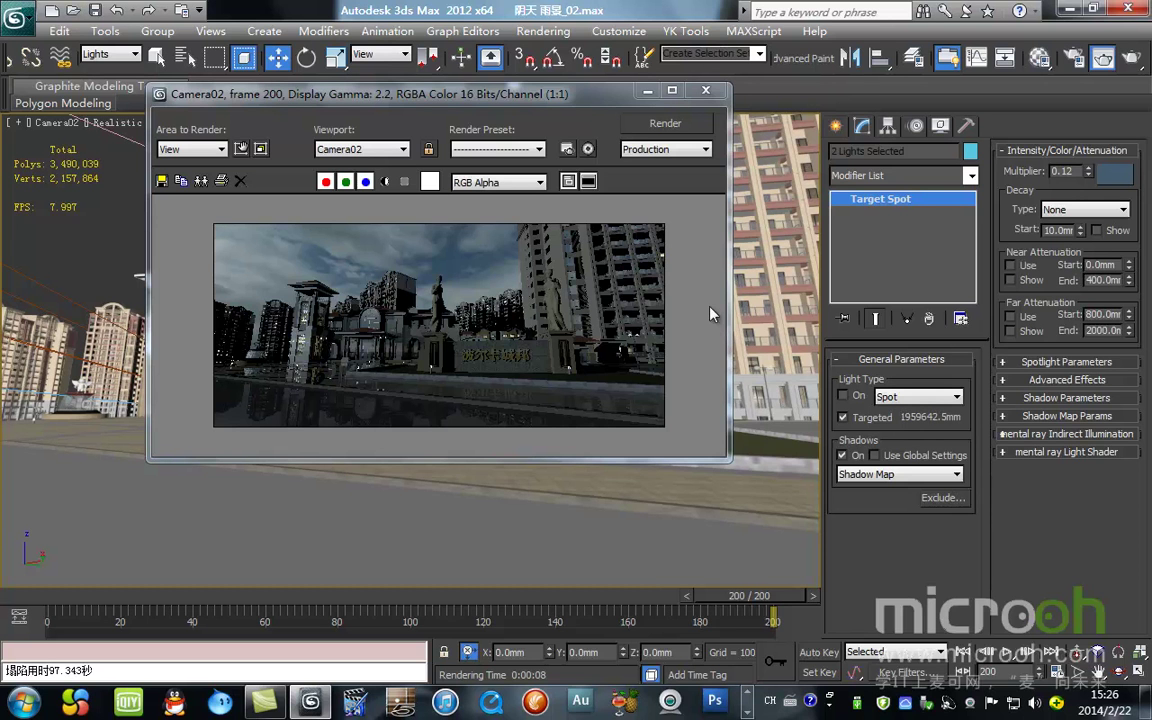
left_click(647, 91)
- Set the multiplier of the lower brown spotlight EL_light026 to 0.02
key("f")
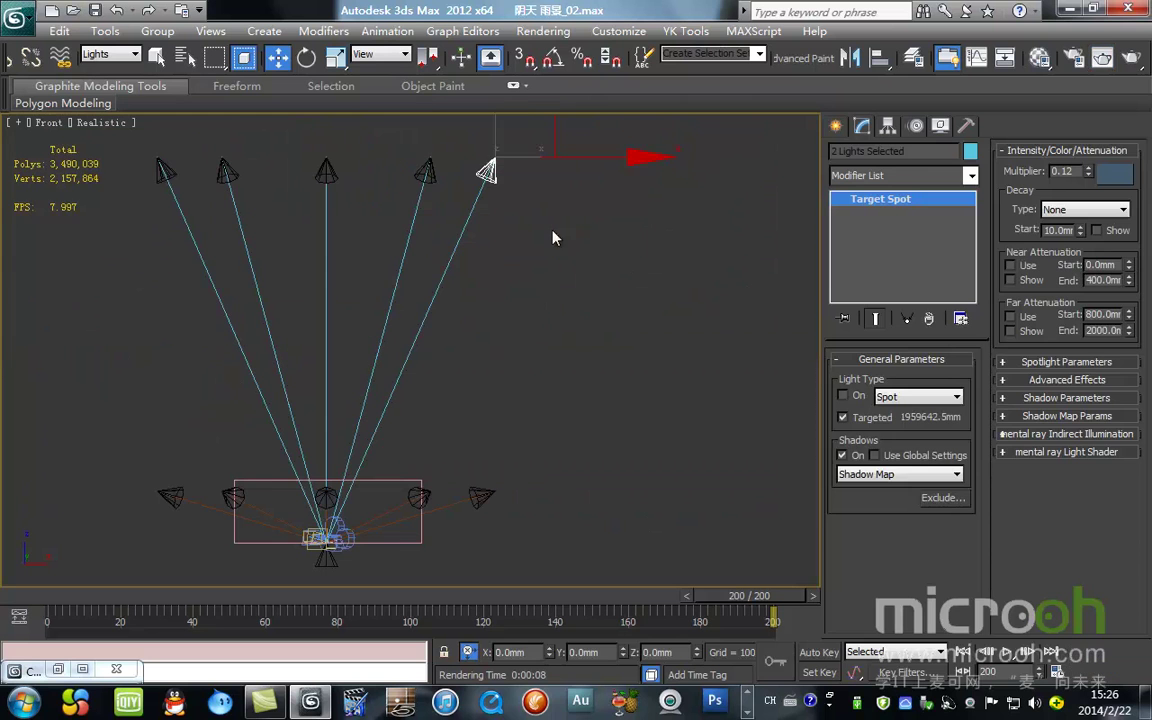
left_click(522, 231)
left_click(524, 187)
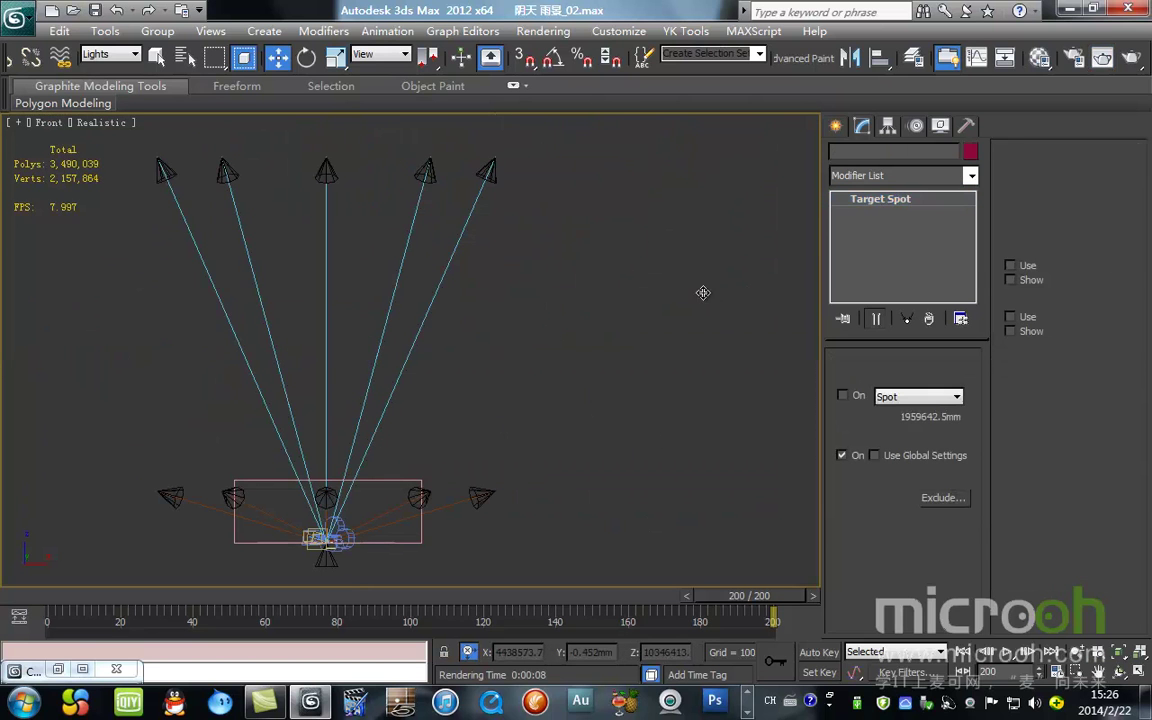
left_click(480, 496)
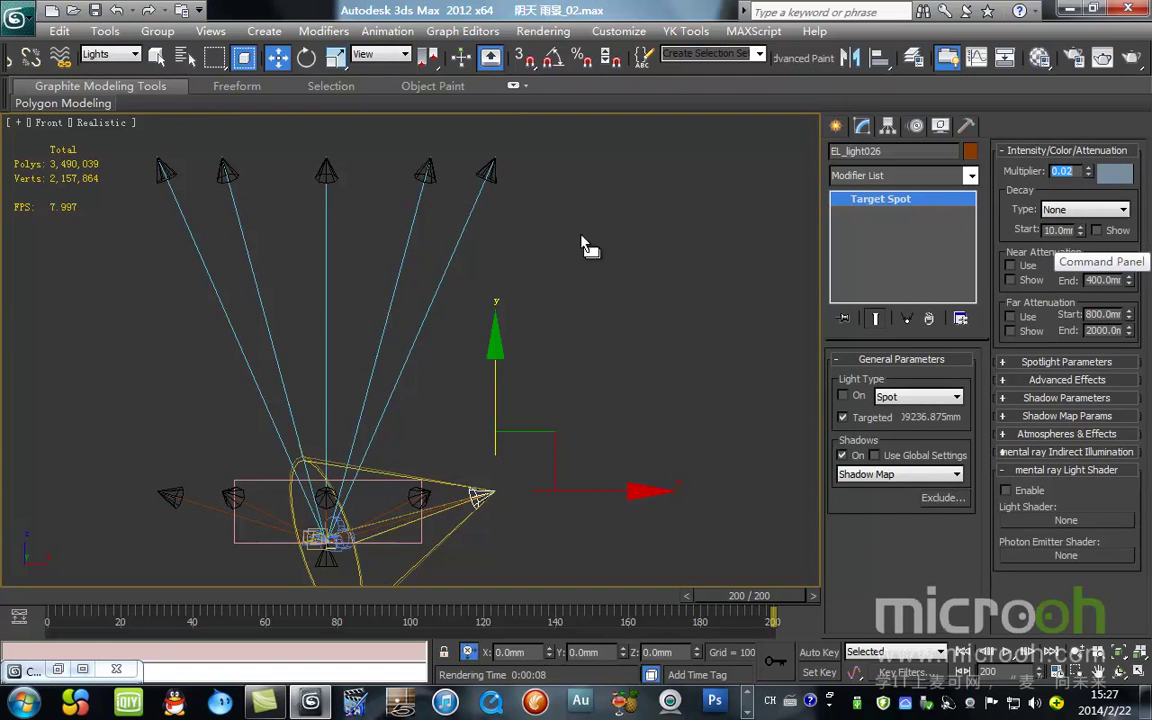
- Set the multiplier of the upper cyan spotlight EL_light028 to 0.06 and turn the upper and lower spotlight rings back on
left_click(489, 171)
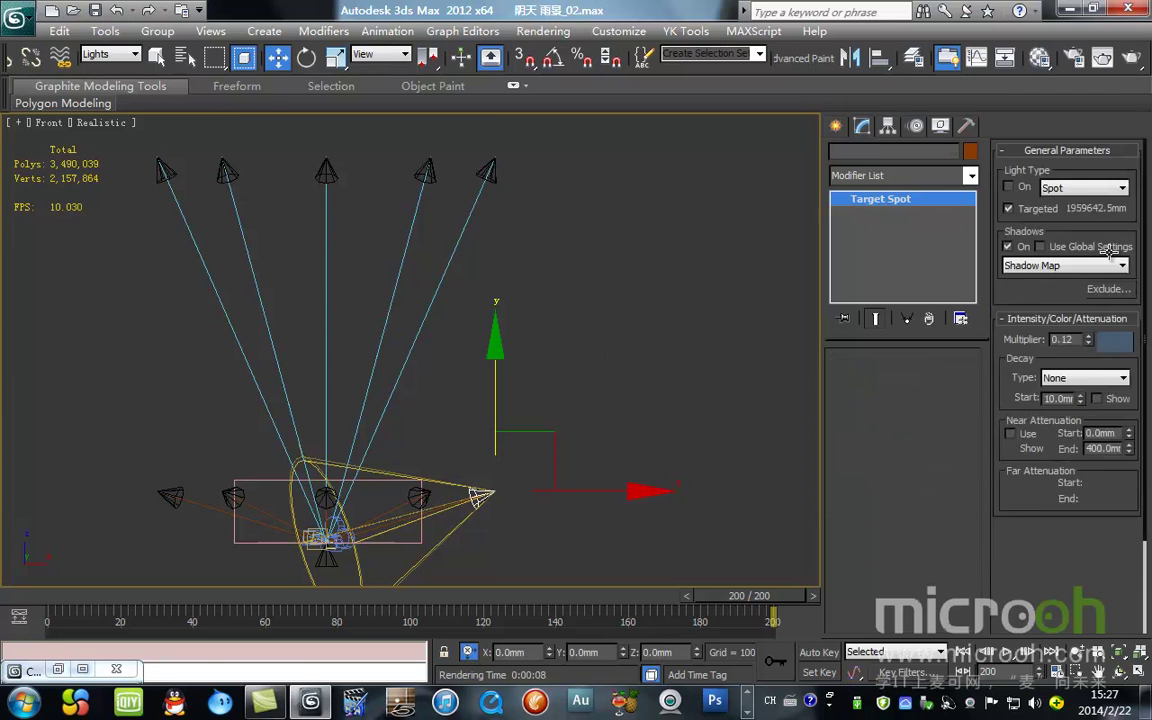
left_click_drag(1080, 171, 953, 177)
type("0.0")
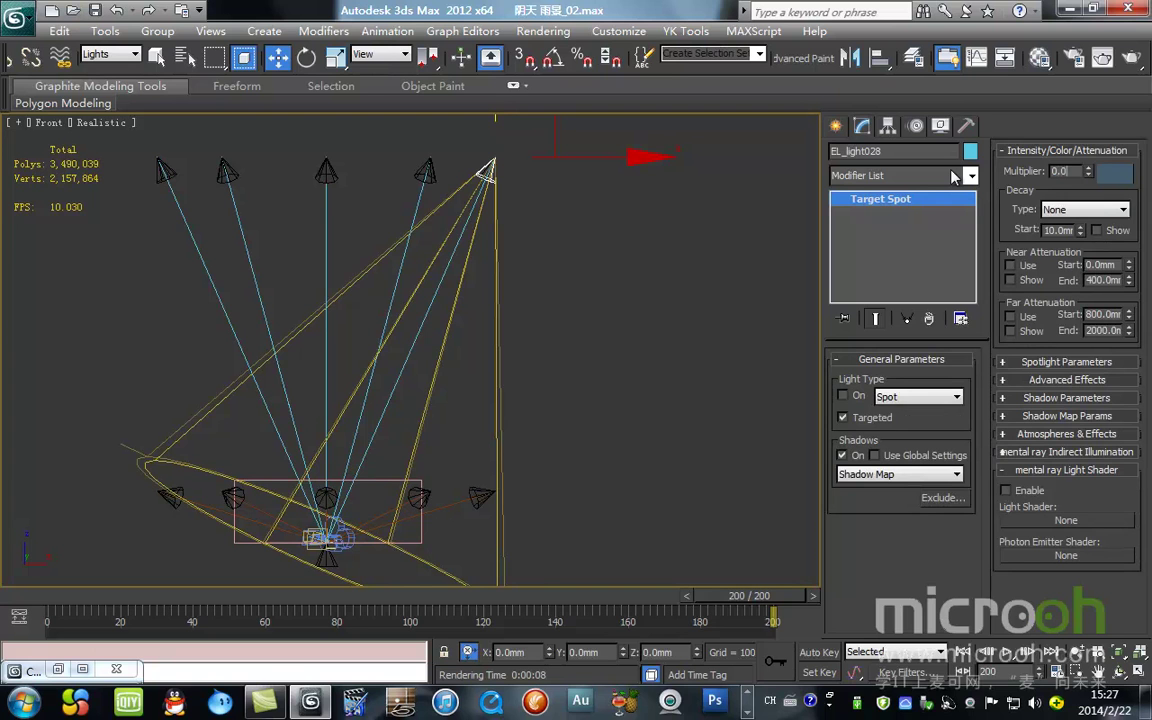
type("6")
key("Return")
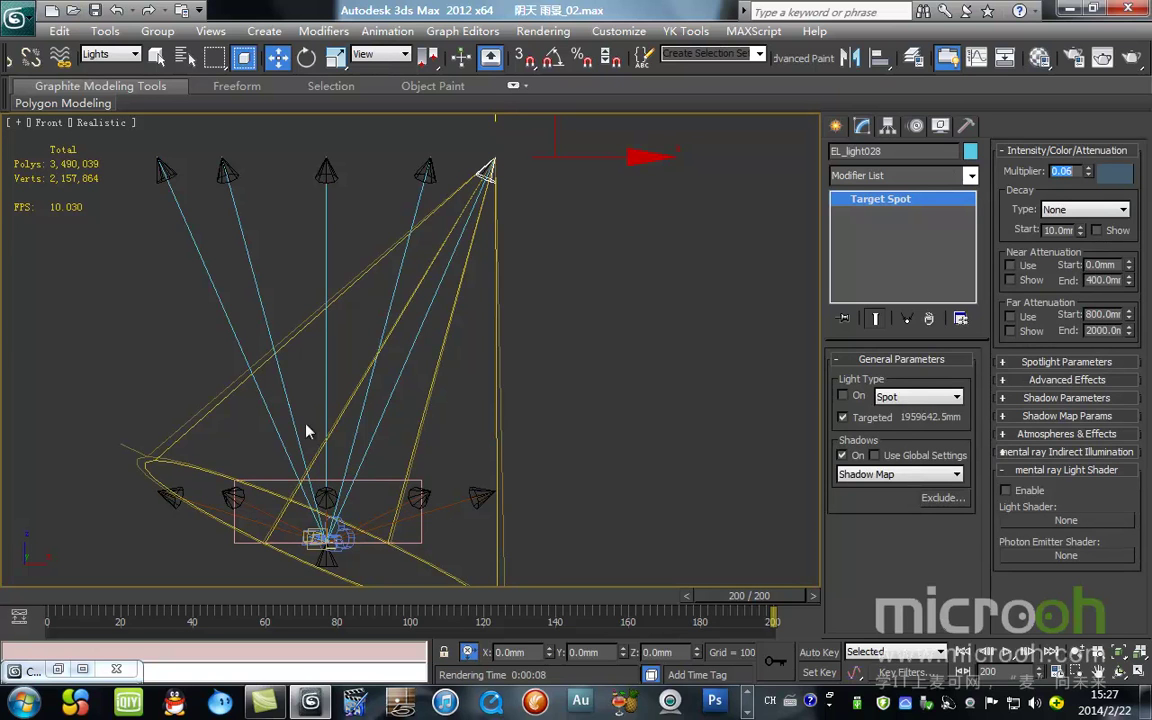
left_click(851, 396)
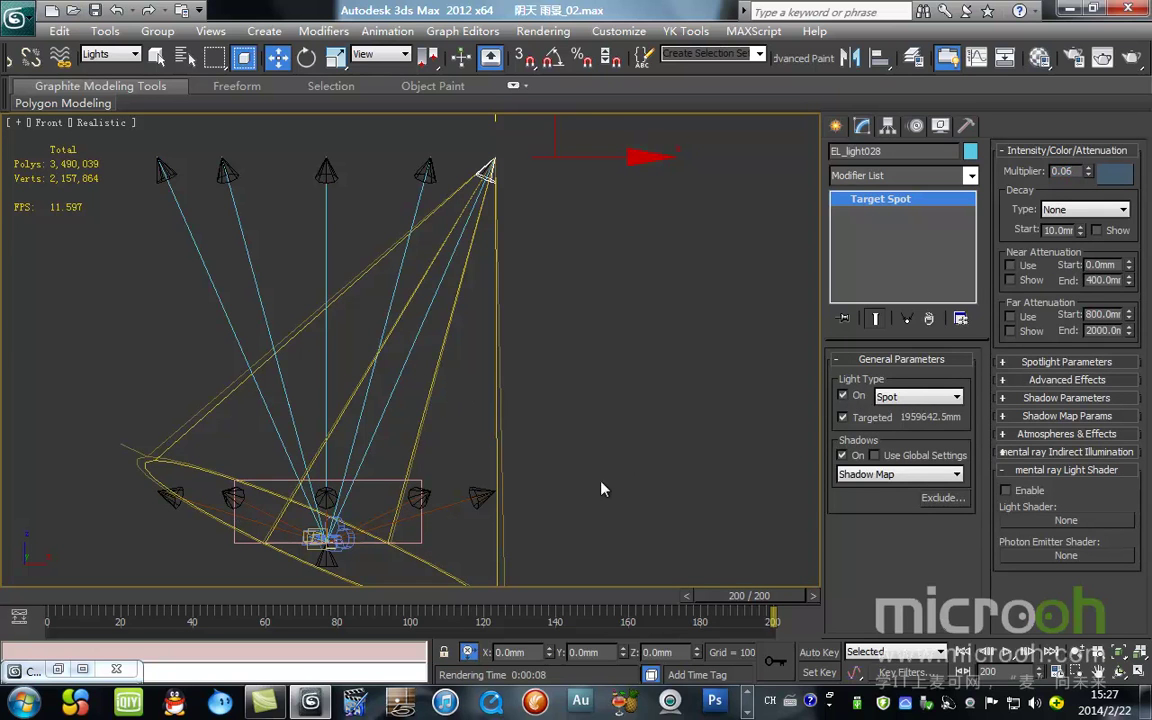
left_click(482, 496)
left_click(843, 396)
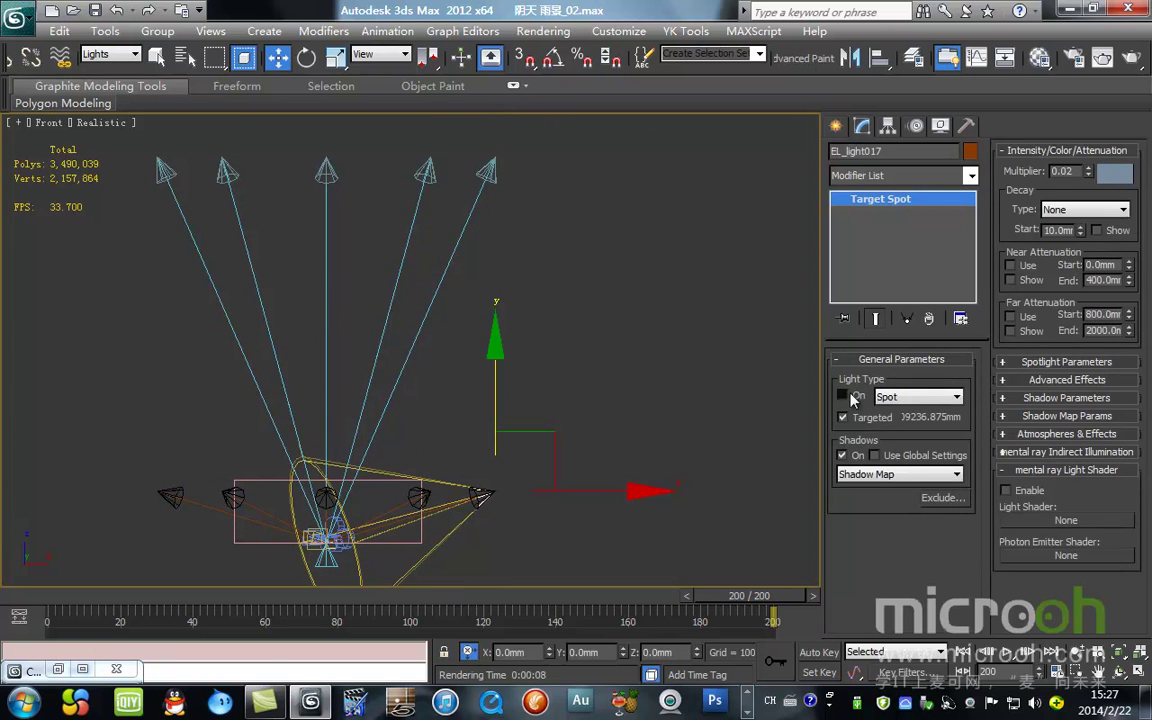
- Render the Camera02 view with both spotlight rings on, keeping a clone of the previous render for comparison
key("c")
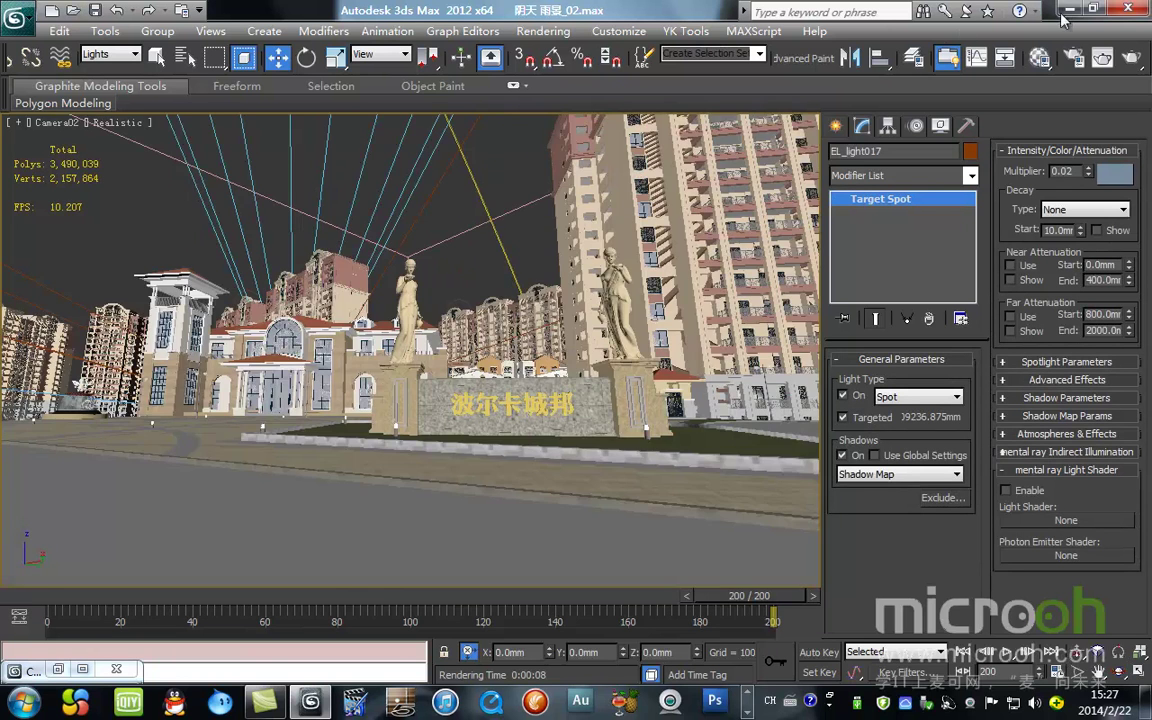
left_click(1131, 58)
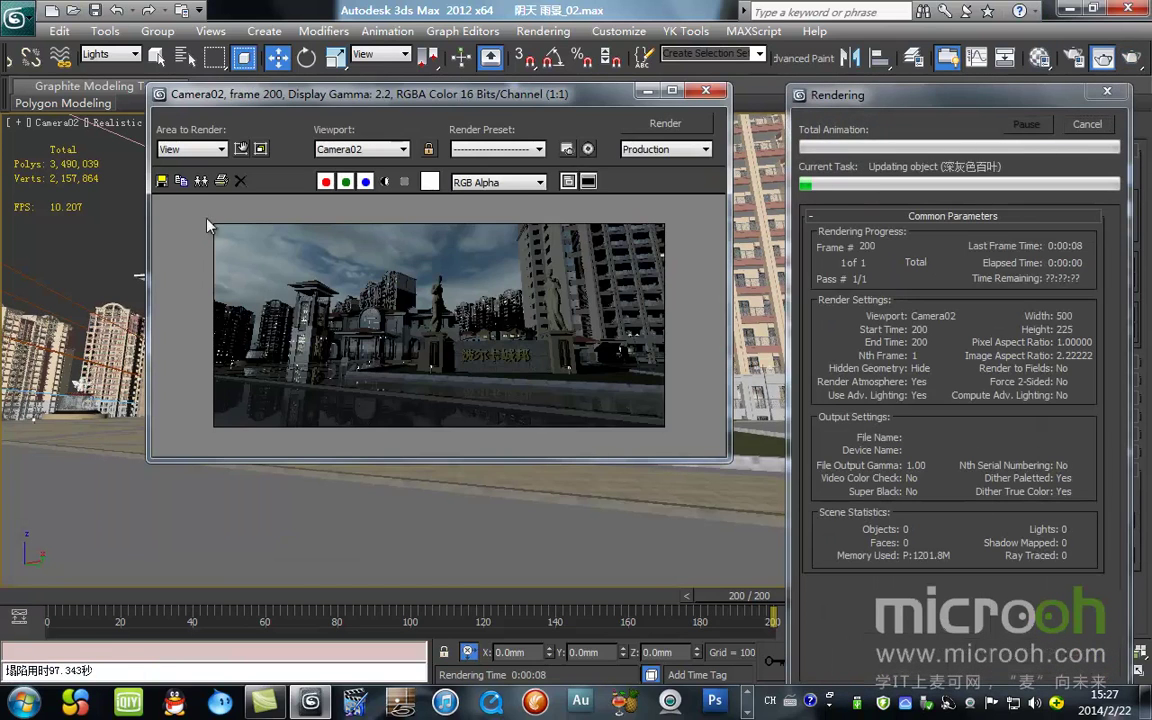
left_click(181, 181)
left_click(229, 282)
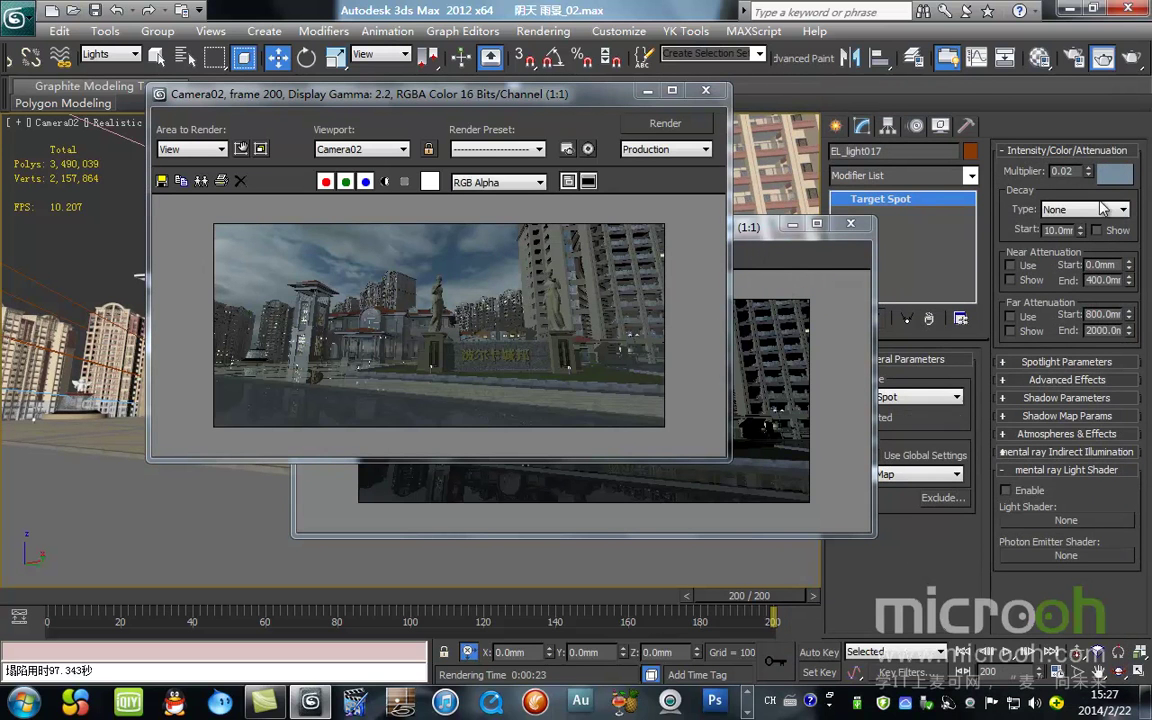
- Darken the light color of the lower brown spotlight EL_light017 to RGB 68, 80, 91
left_click(1115, 177)
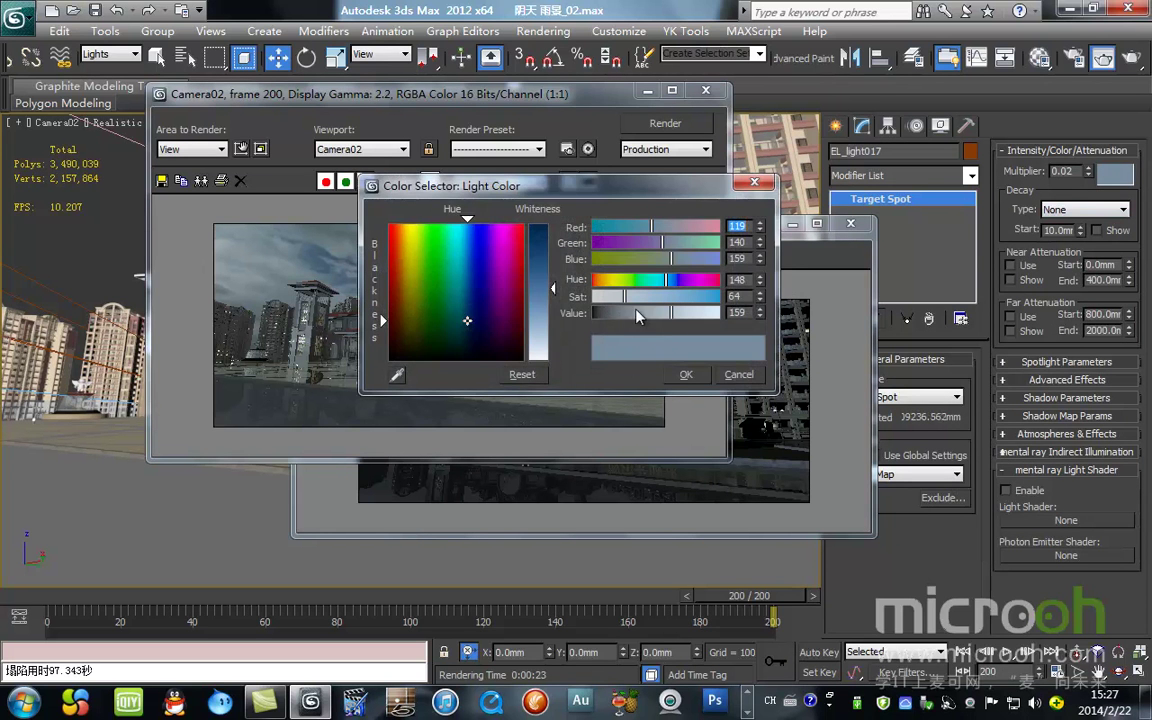
left_click_drag(554, 289, 555, 261)
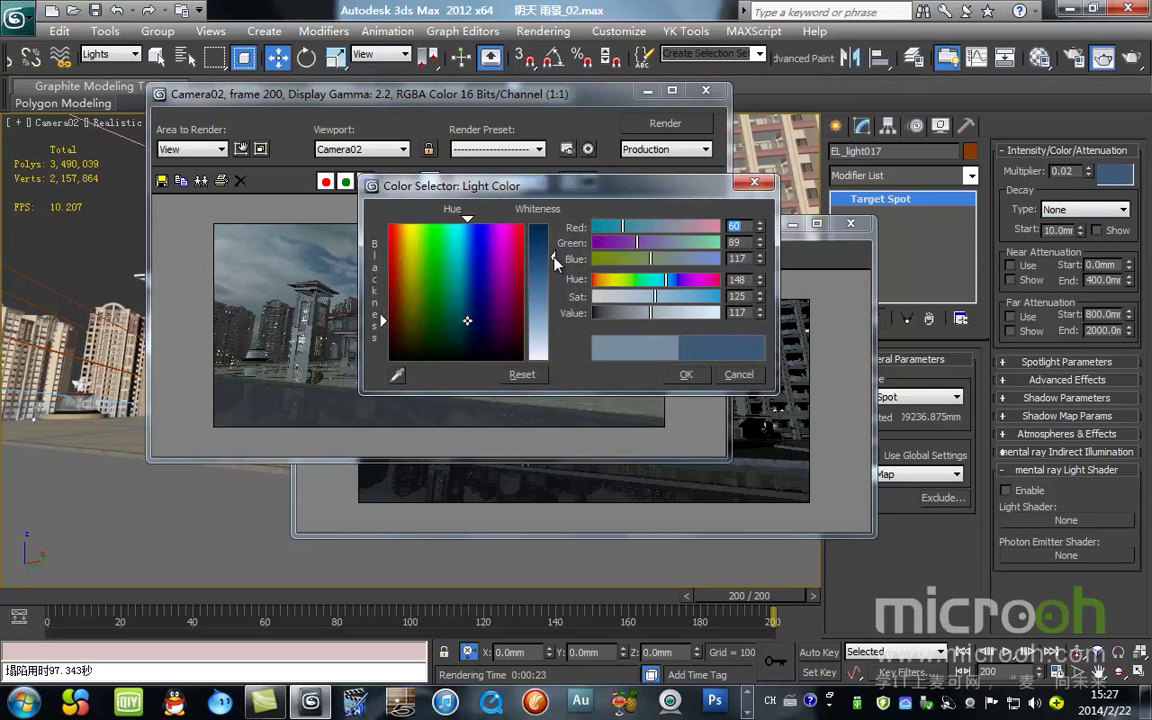
left_click(522, 375)
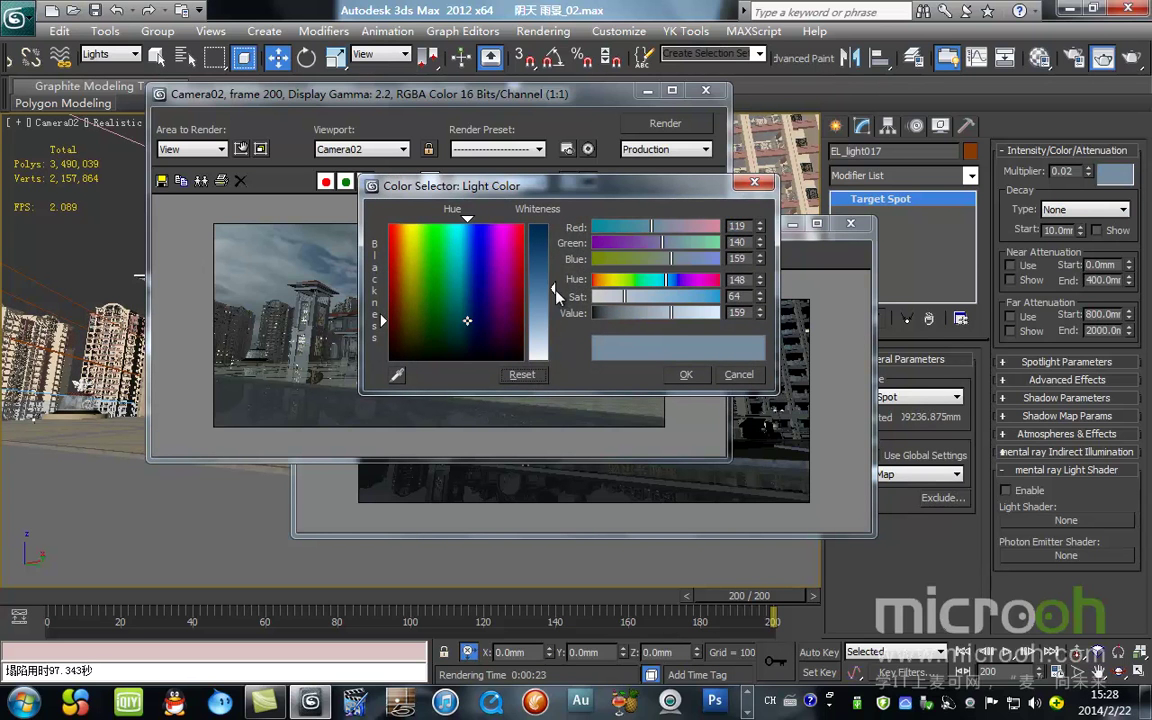
mouse_move(653, 313)
left_mouse_down()
mouse_move(660, 322)
mouse_move(640, 327)
left_mouse_up()
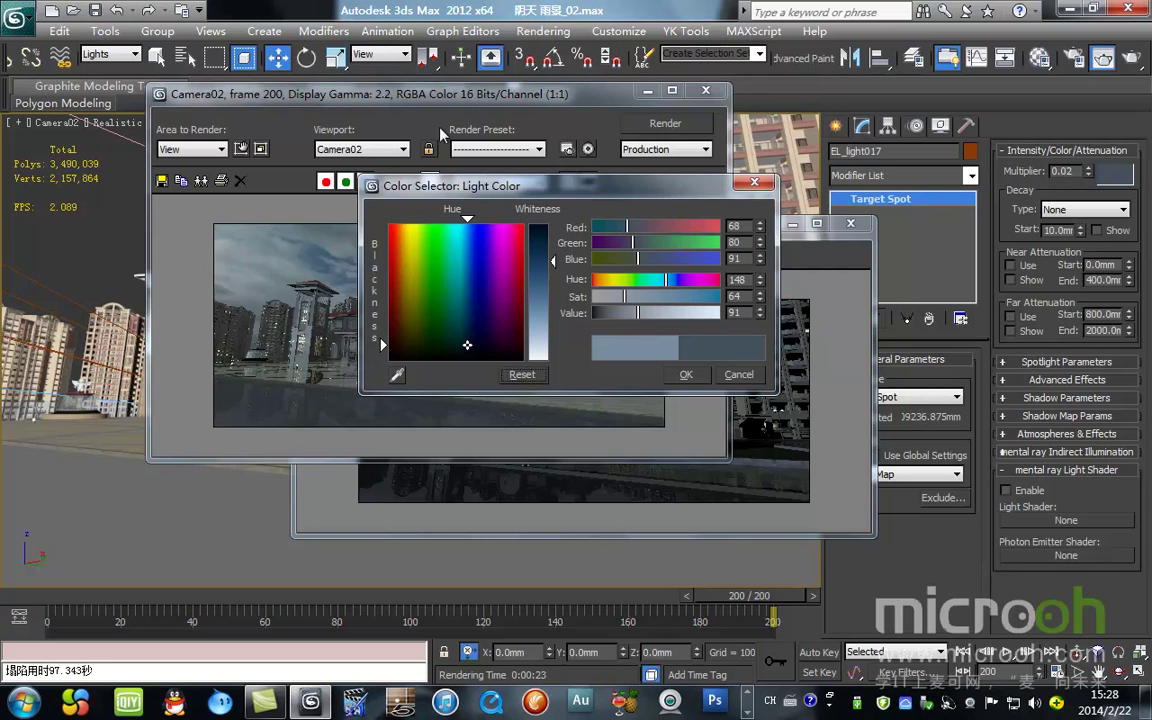
- Clone the current Camera02 render, render the view again and compare the new image with the clone
left_click(398, 108)
left_click(202, 181)
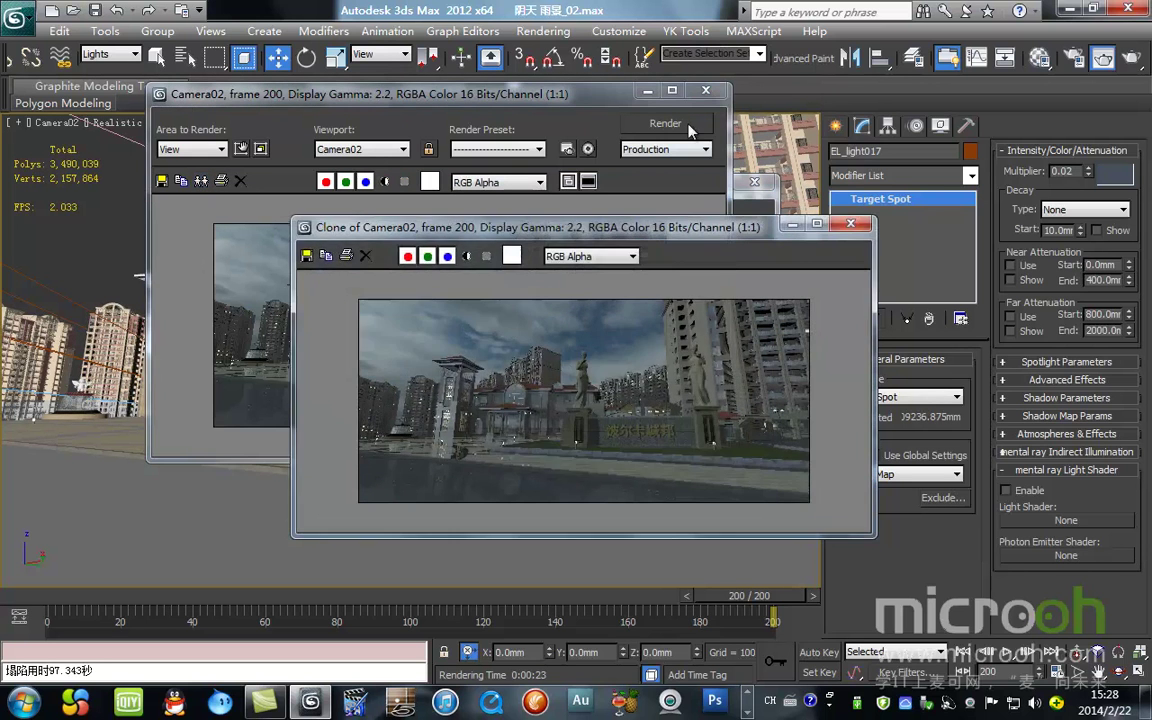
left_click(689, 131)
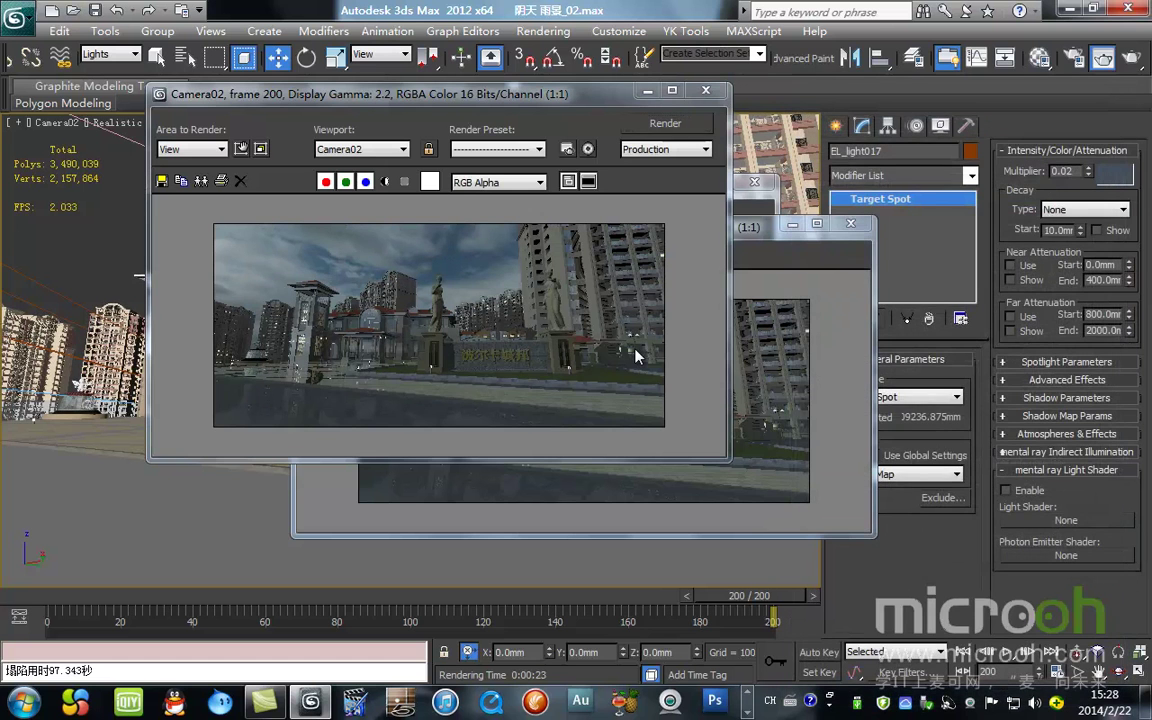
left_click(751, 236)
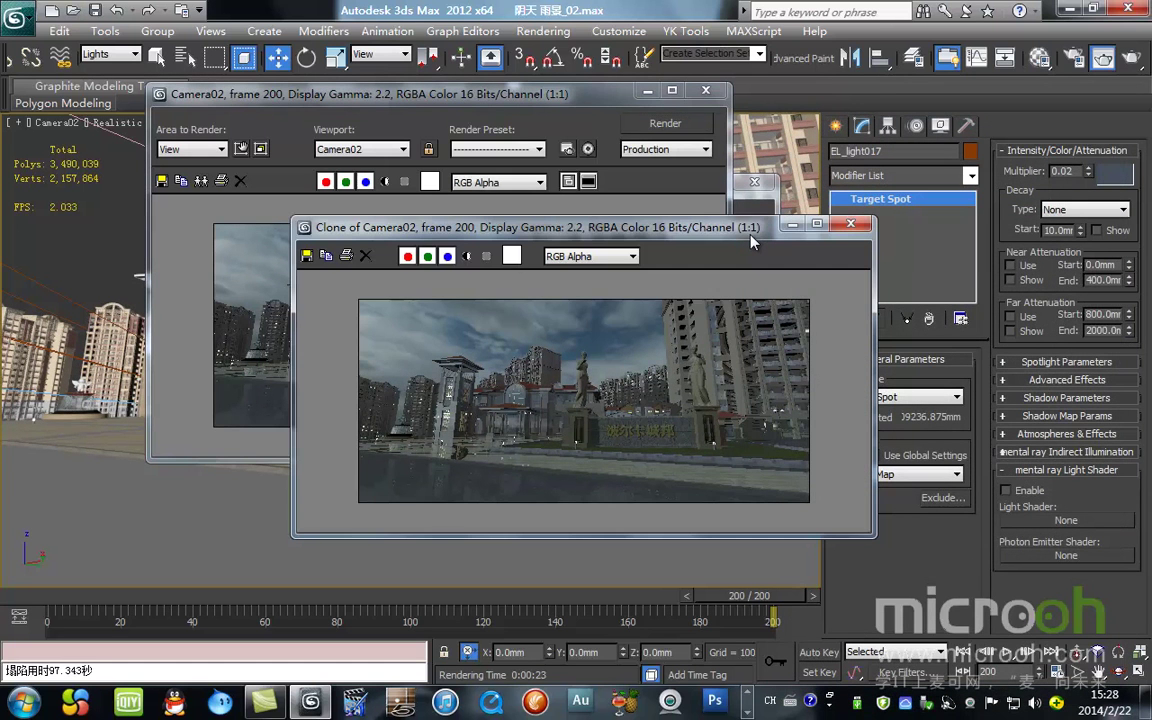
left_click(586, 100)
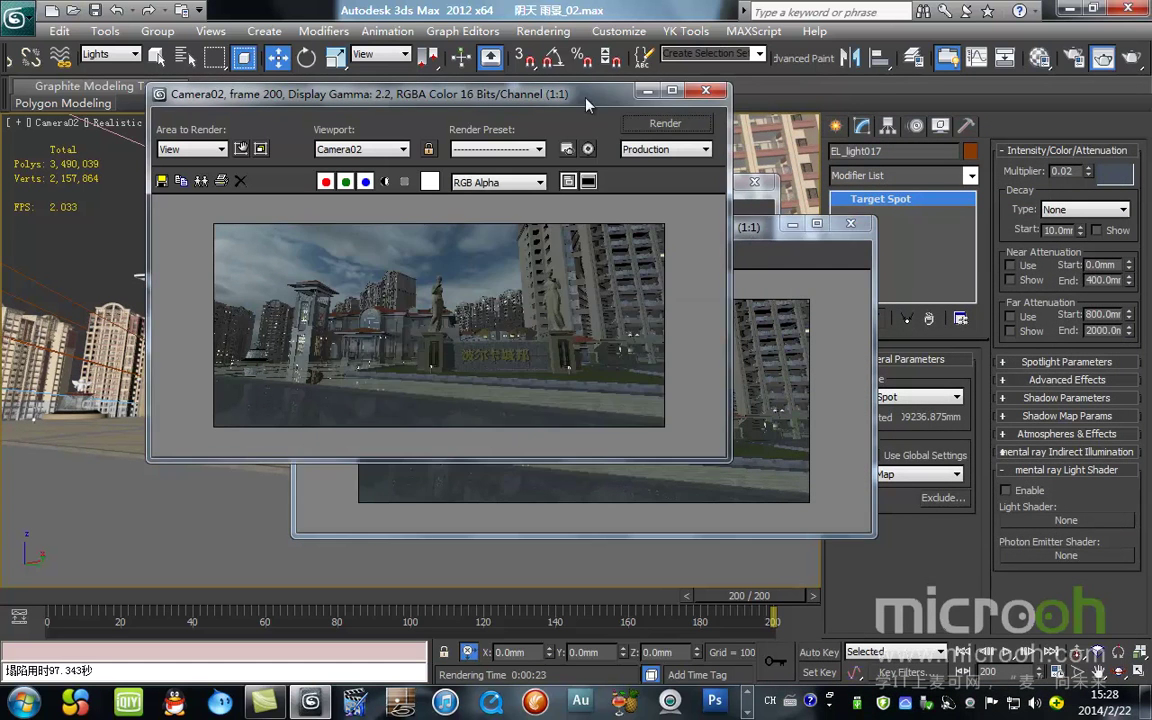
- Darken the light color of the lower brown spotlight EL_light017 to RGB 41, 48, 55
left_click(1115, 175)
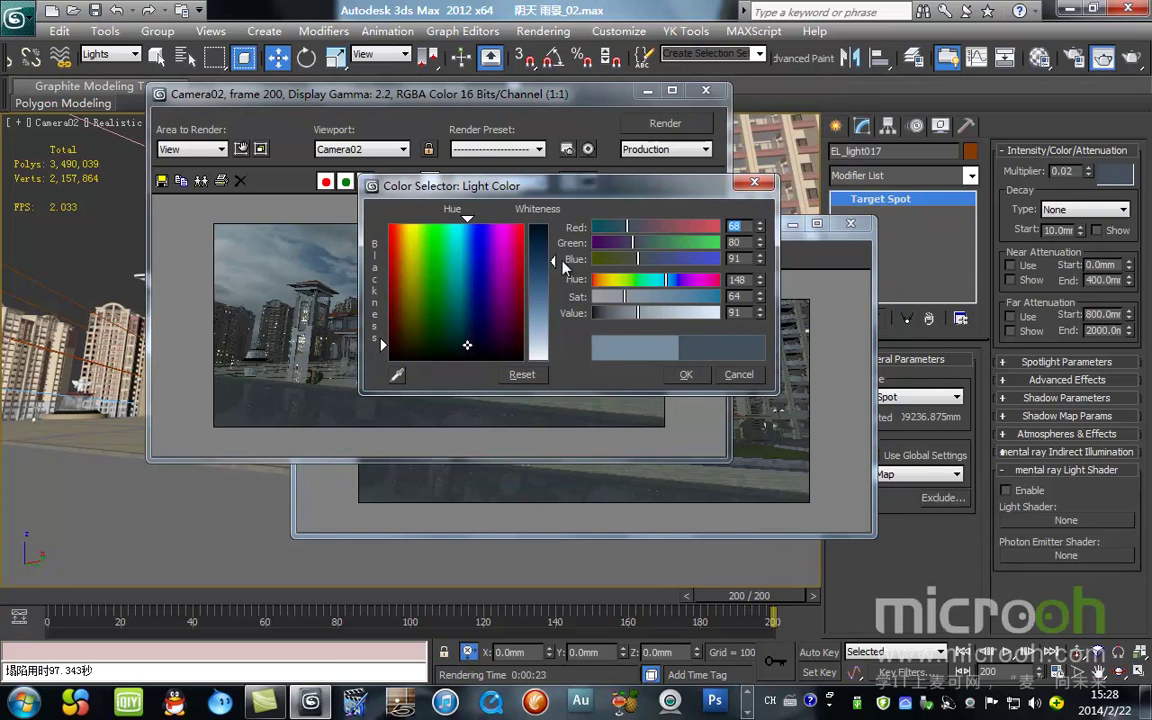
left_click_drag(638, 313, 621, 319)
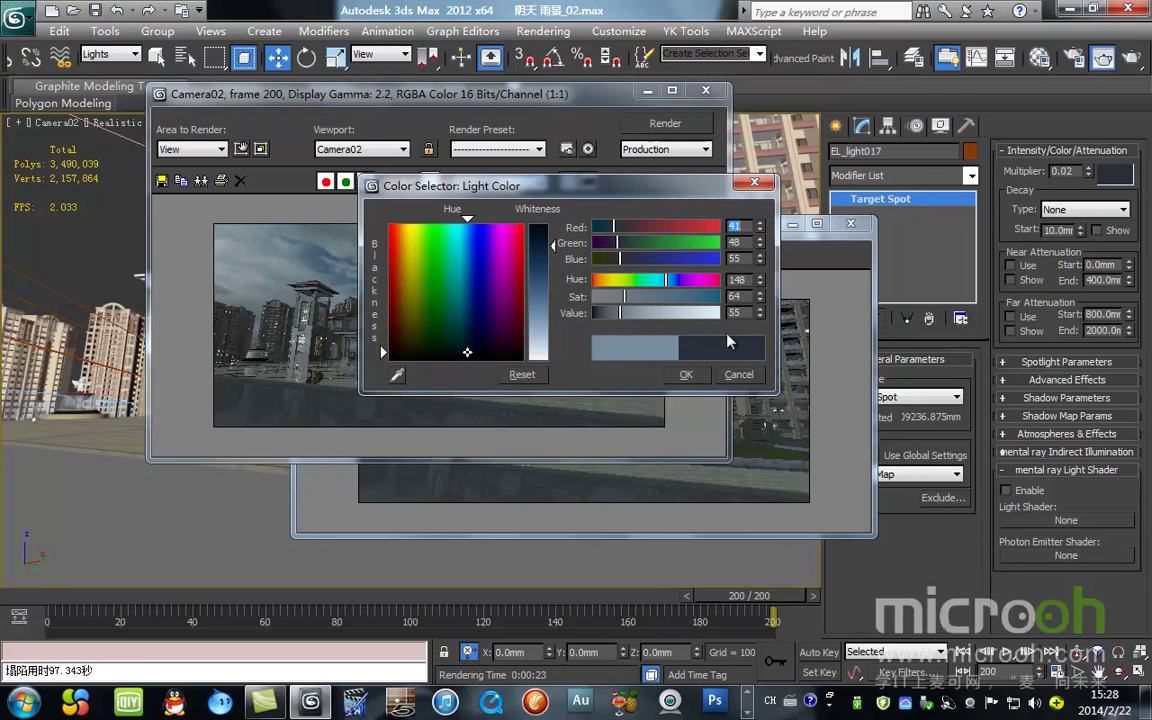
left_click(686, 374)
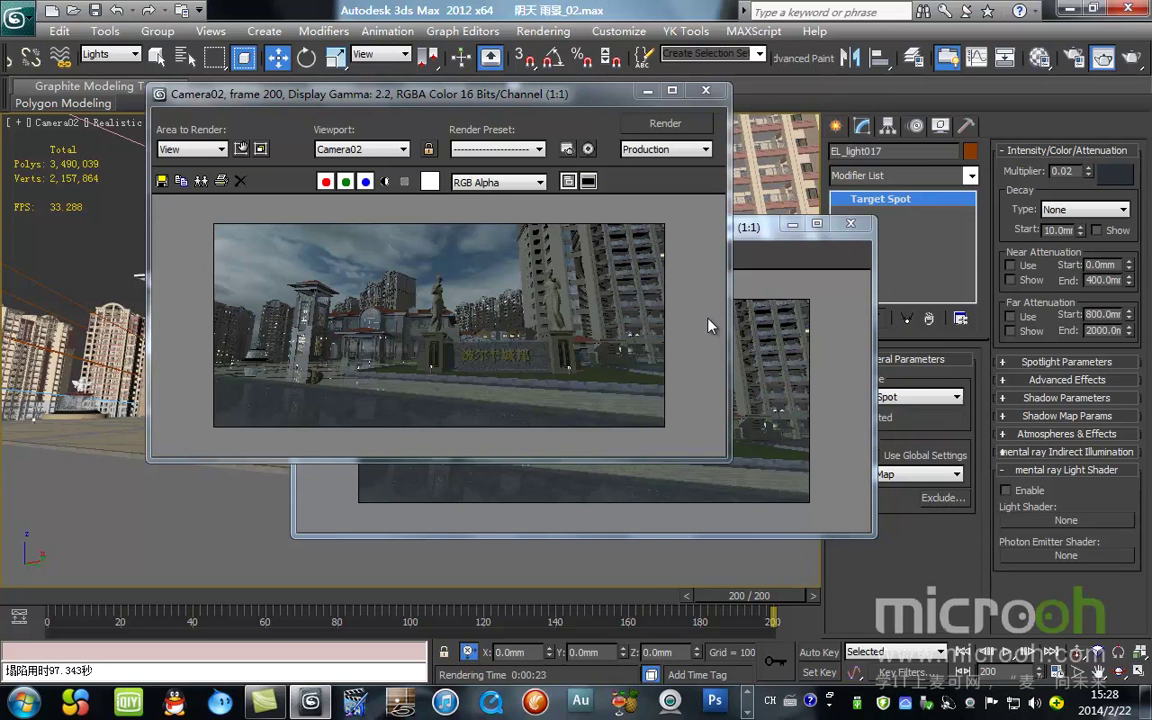
- Close the cloned render windows and minimize the Camera02 render window
left_click(767, 236)
left_click(707, 130)
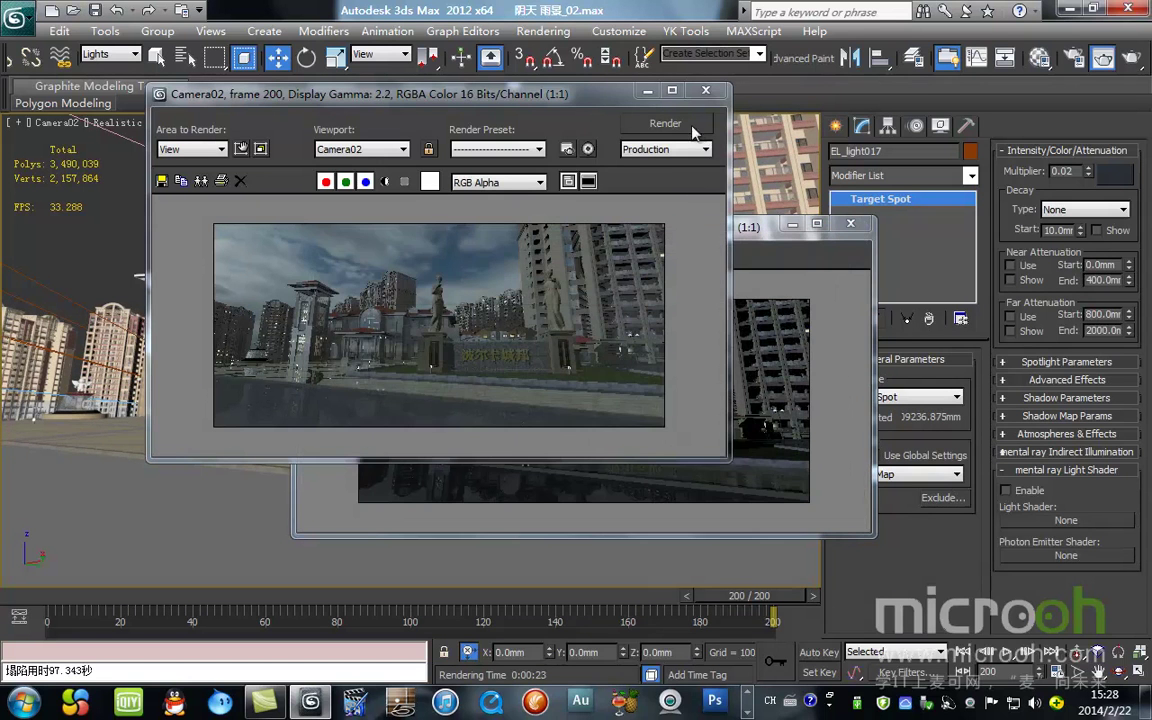
left_click(764, 228)
left_click(848, 226)
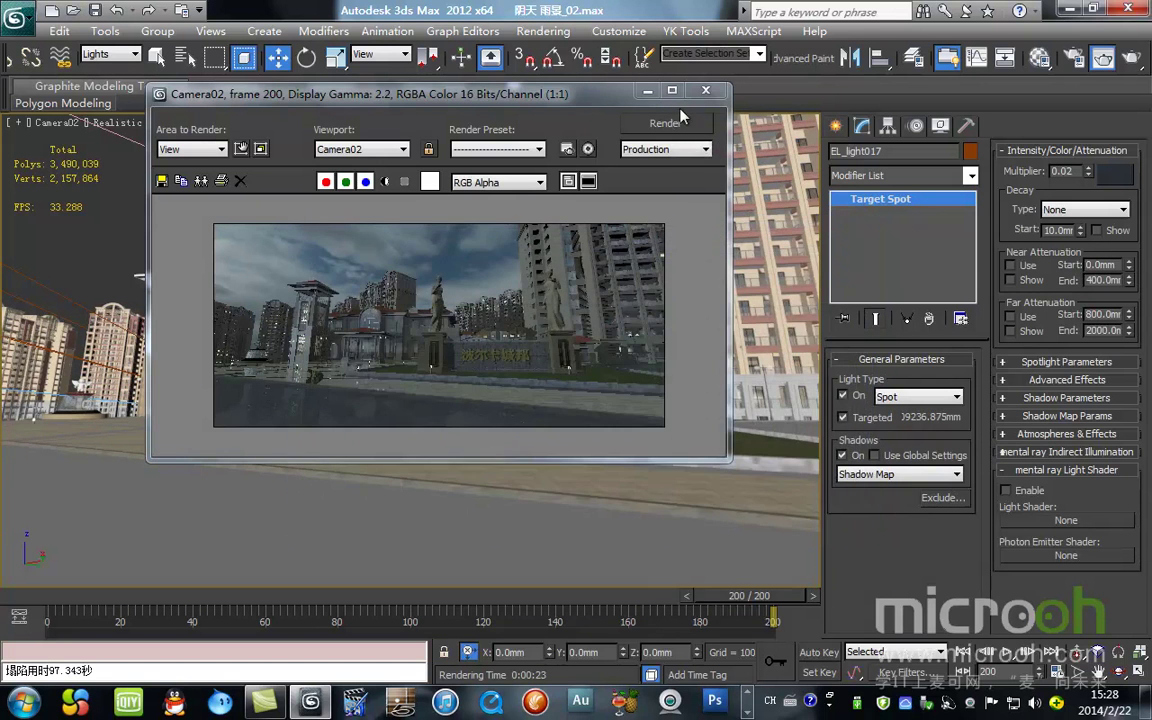
left_click(647, 90)
- Select the outermost upper cyan spotlight EL_light028 in the front view and darken its light color to RGB 55, 74, 89
key("f")
key("z")
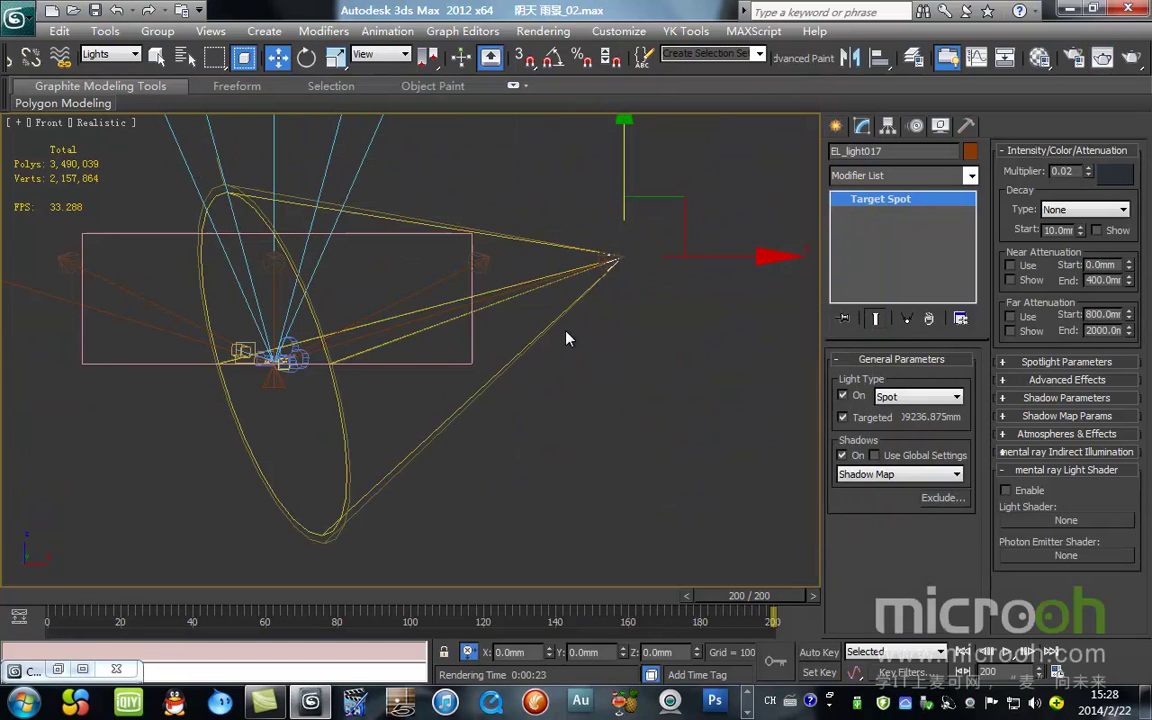
scroll(540, 388, "down", 3)
middle_click_drag(540, 388, 598, 492)
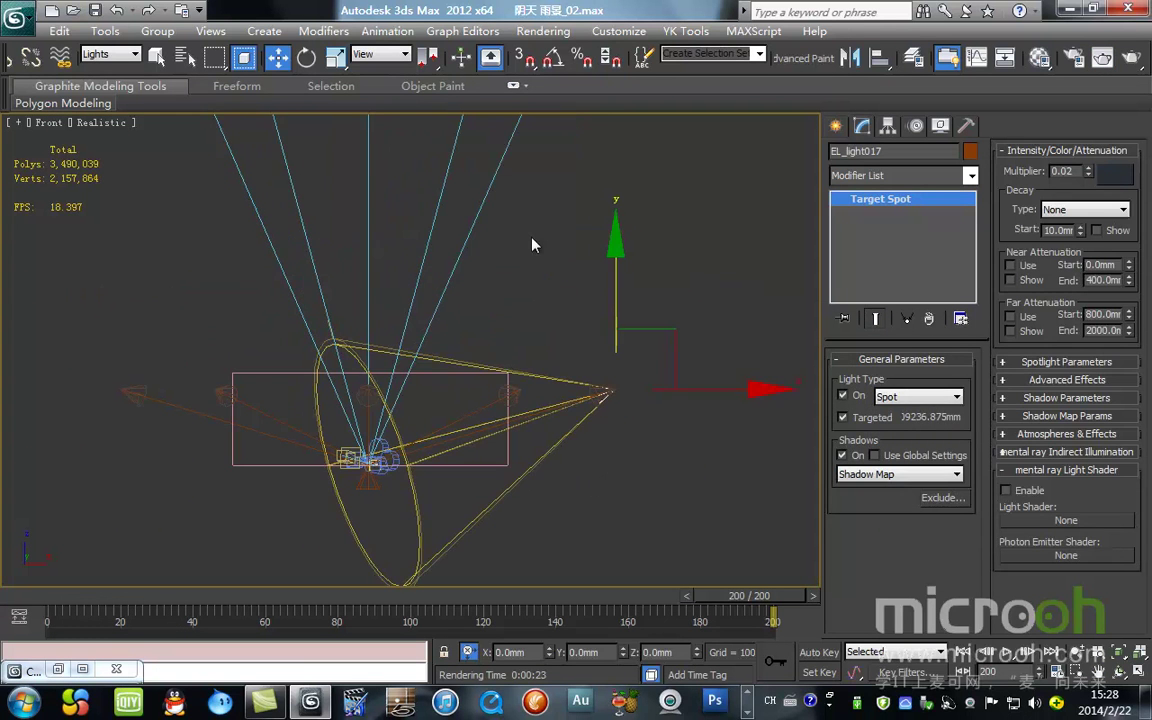
middle_click_drag(532, 240, 527, 457)
left_click(608, 148)
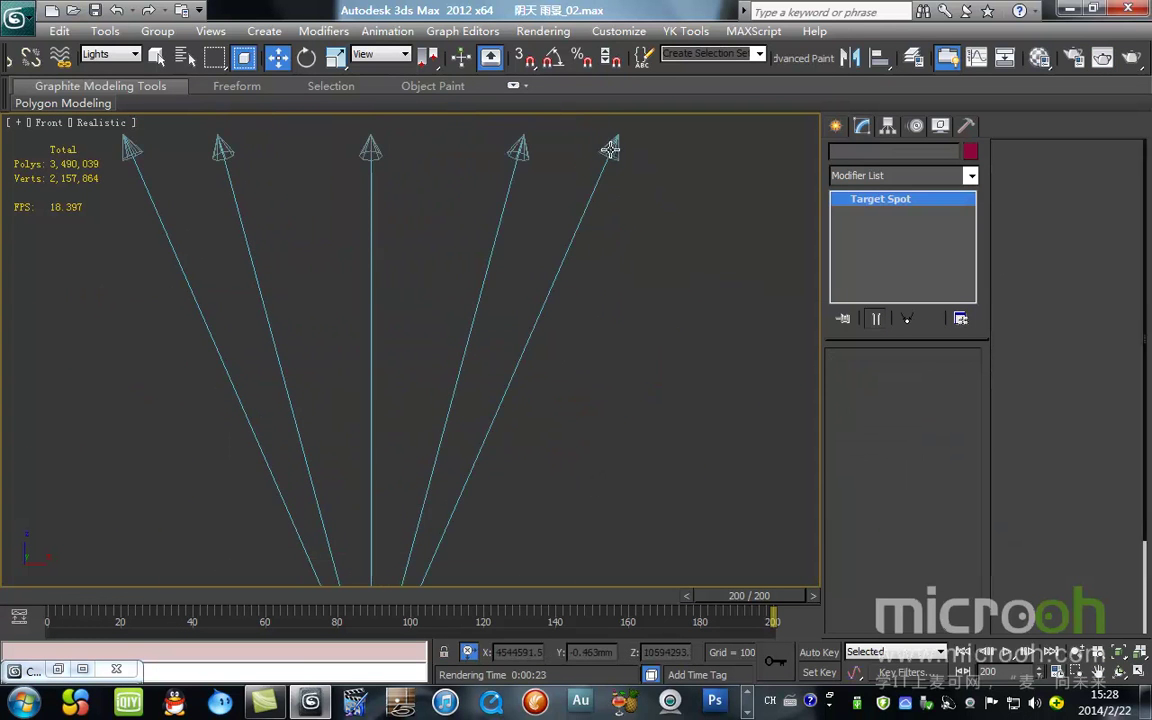
left_click(1113, 178)
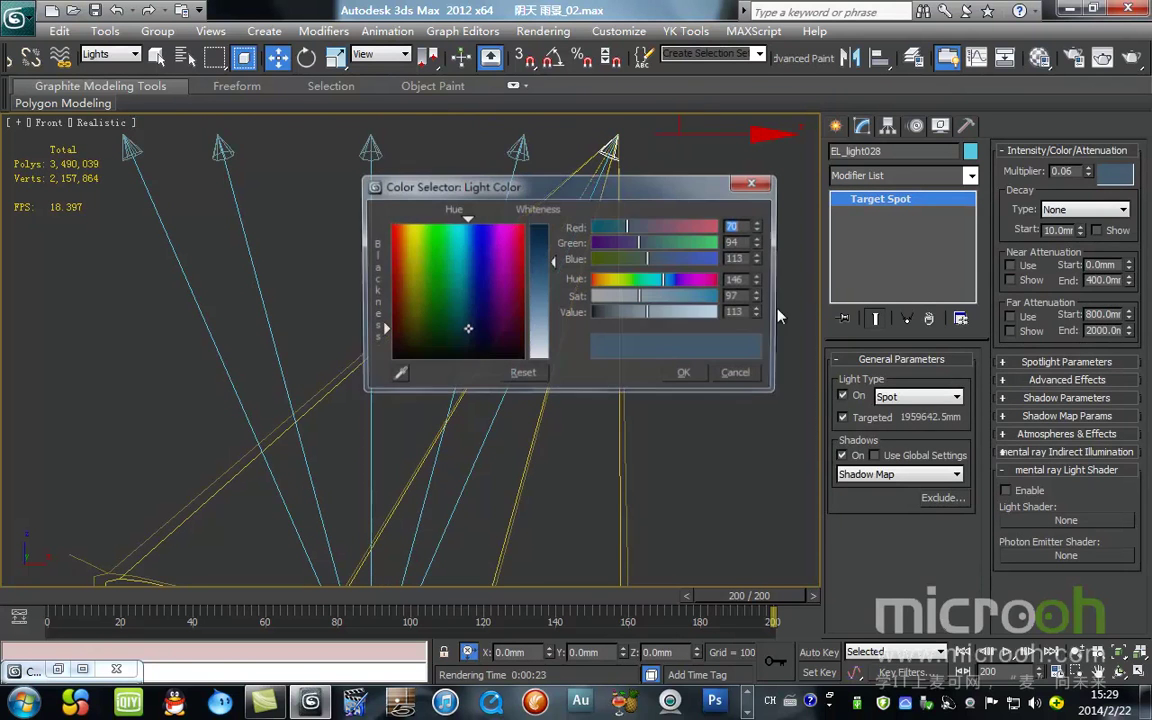
left_click_drag(647, 313, 637, 312)
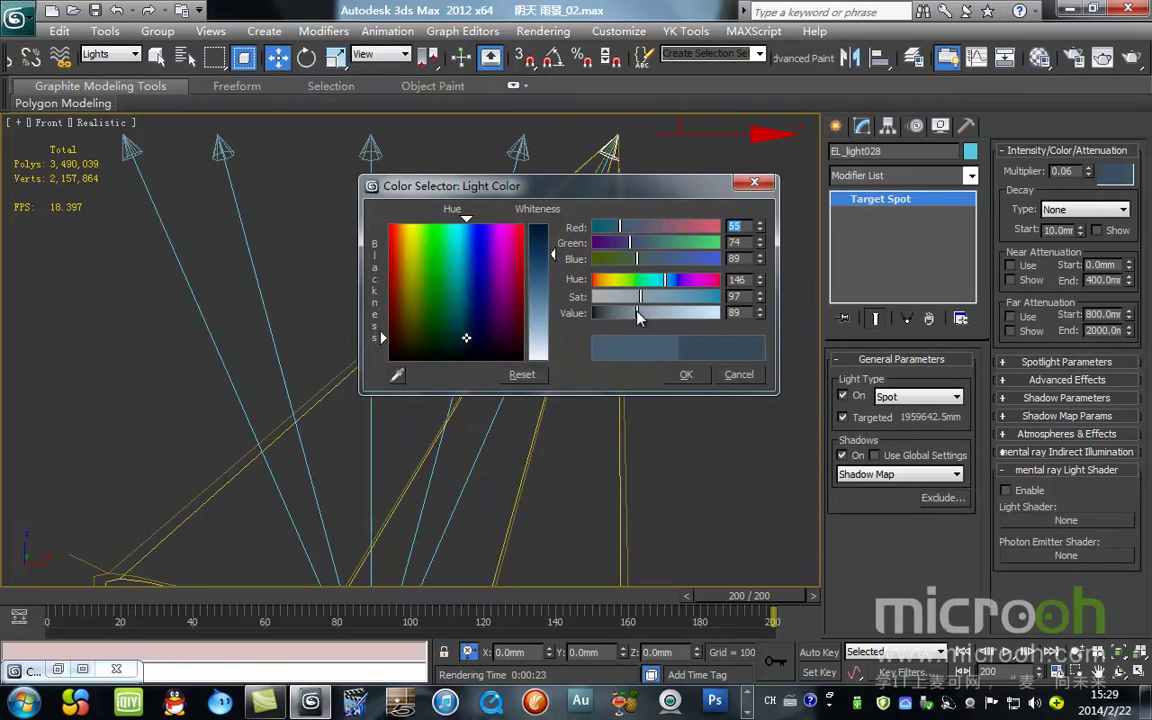
left_click(686, 374)
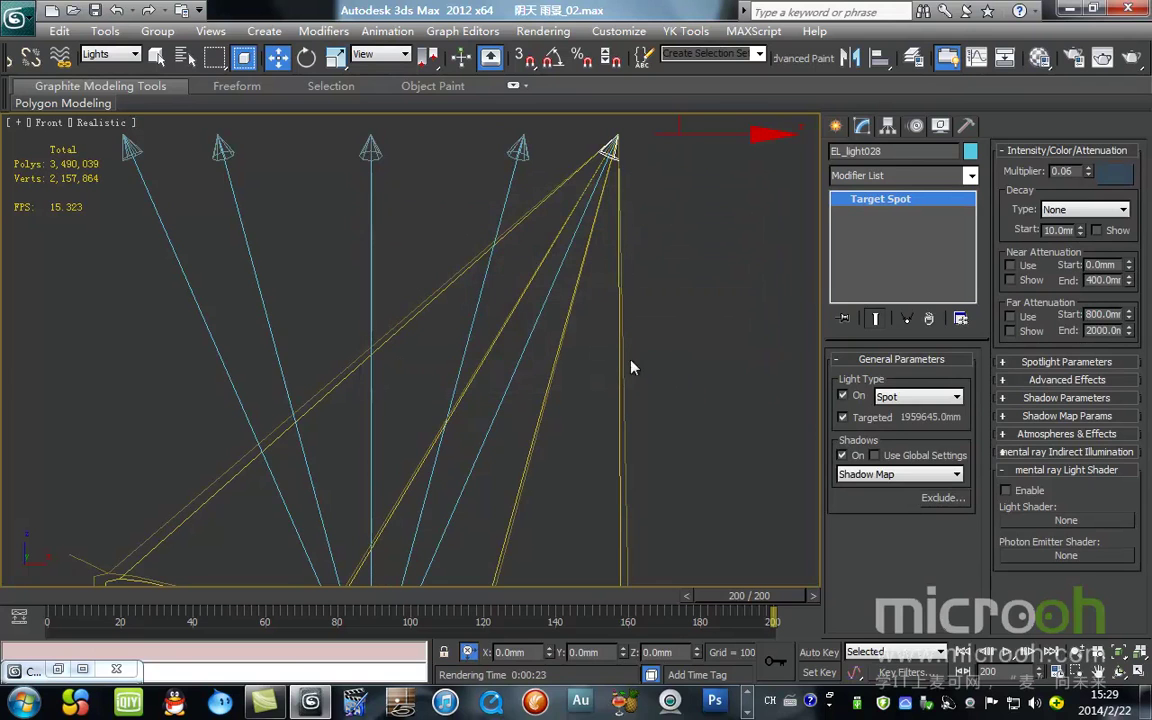
- Lower the multiplier of the upper cyan spotlight EL_light028 to 0.04
left_click_drag(1076, 171, 1025, 171)
type("0.05")
key("Return")
type("0.04")
key("Return")
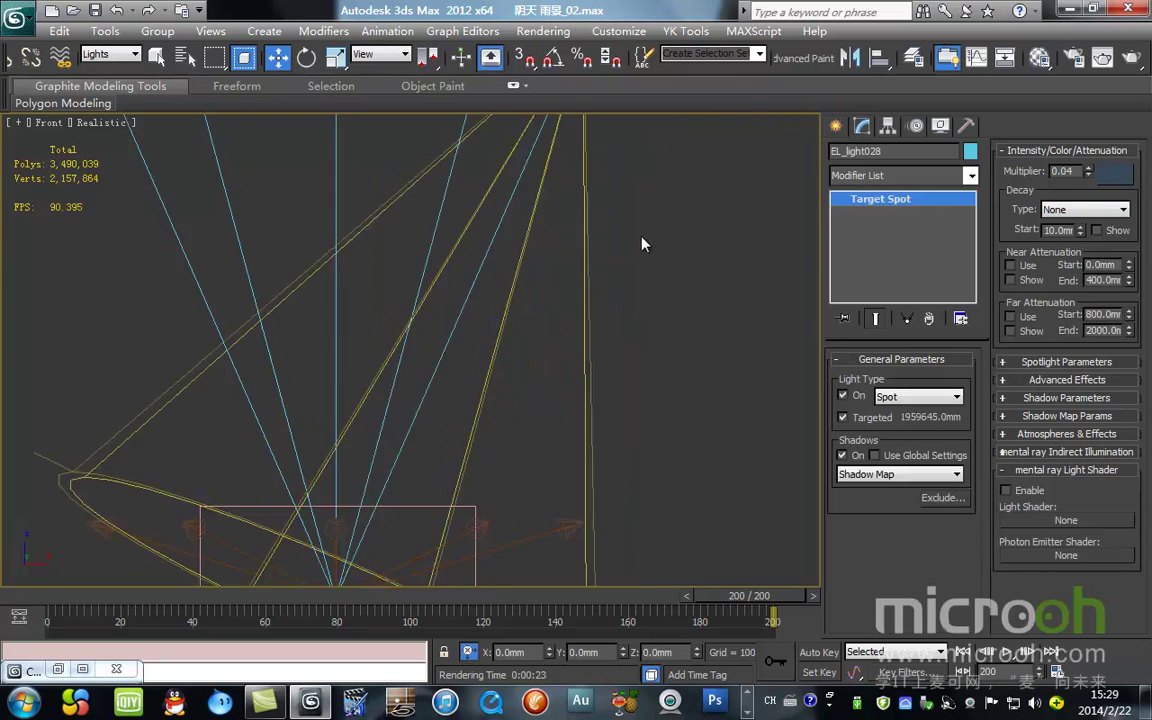
- Render the Camera02 view with the dimmed spotlight rings and enlarge the render window to examine the image
key("c")
key("shift+q")
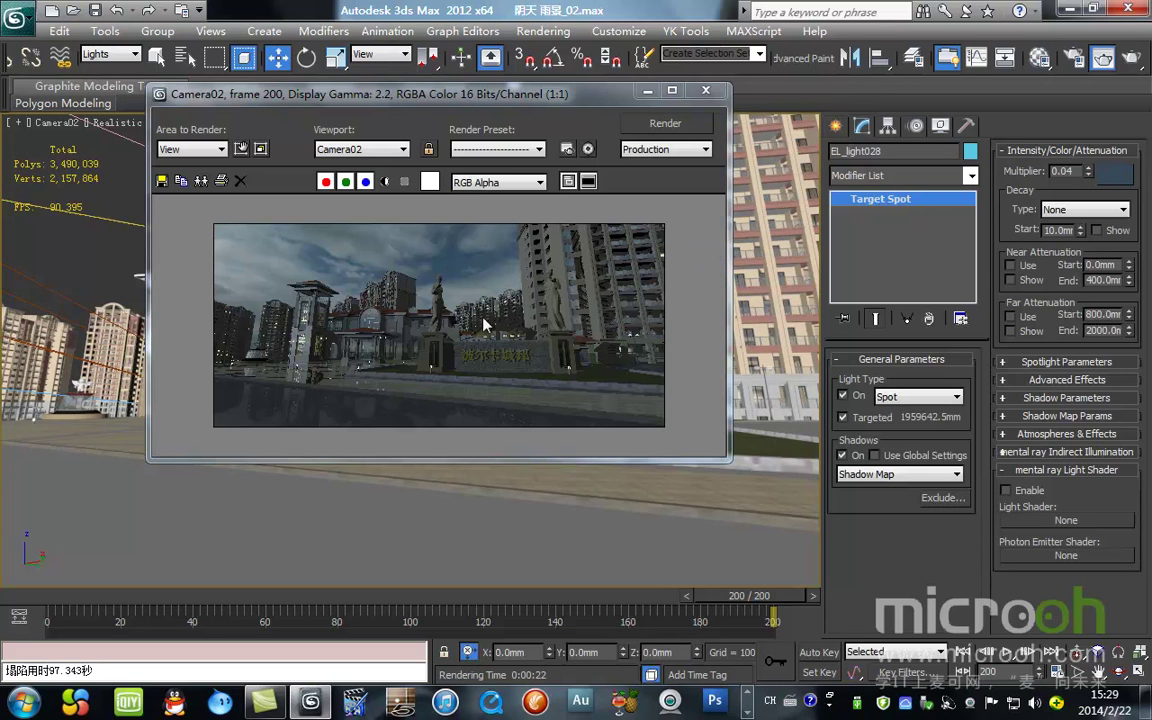
double_click(534, 100)
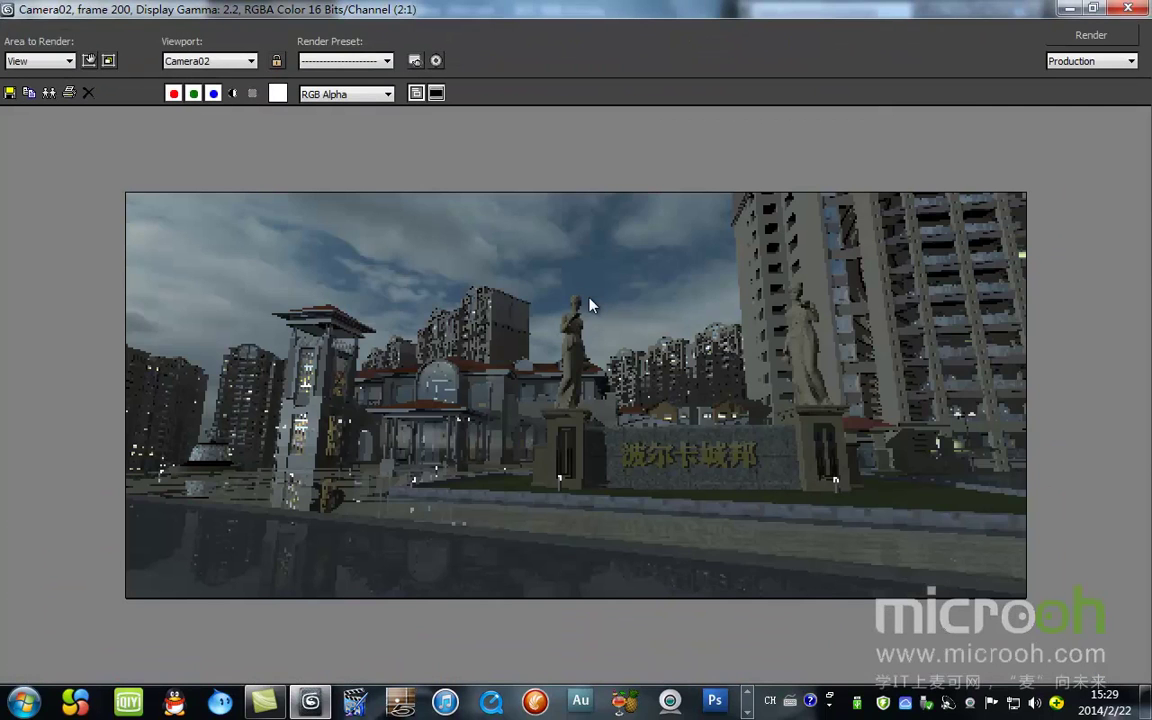
double_click(476, 7)
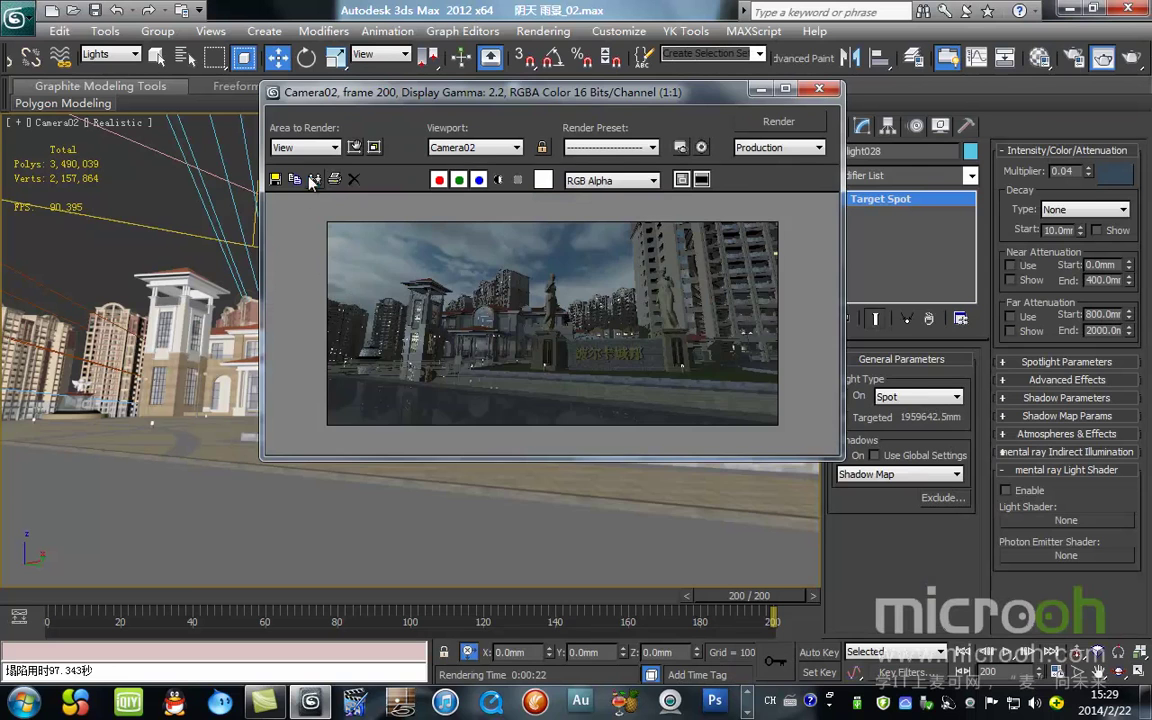
- Clone the Camera02 render, close the original render window and minimize the clone
left_click(313, 183)
mouse_move(630, 260)
left_mouse_down()
mouse_move(499, 321)
mouse_move(255, 515)
mouse_move(212, 568)
left_mouse_up()
left_click(820, 89)
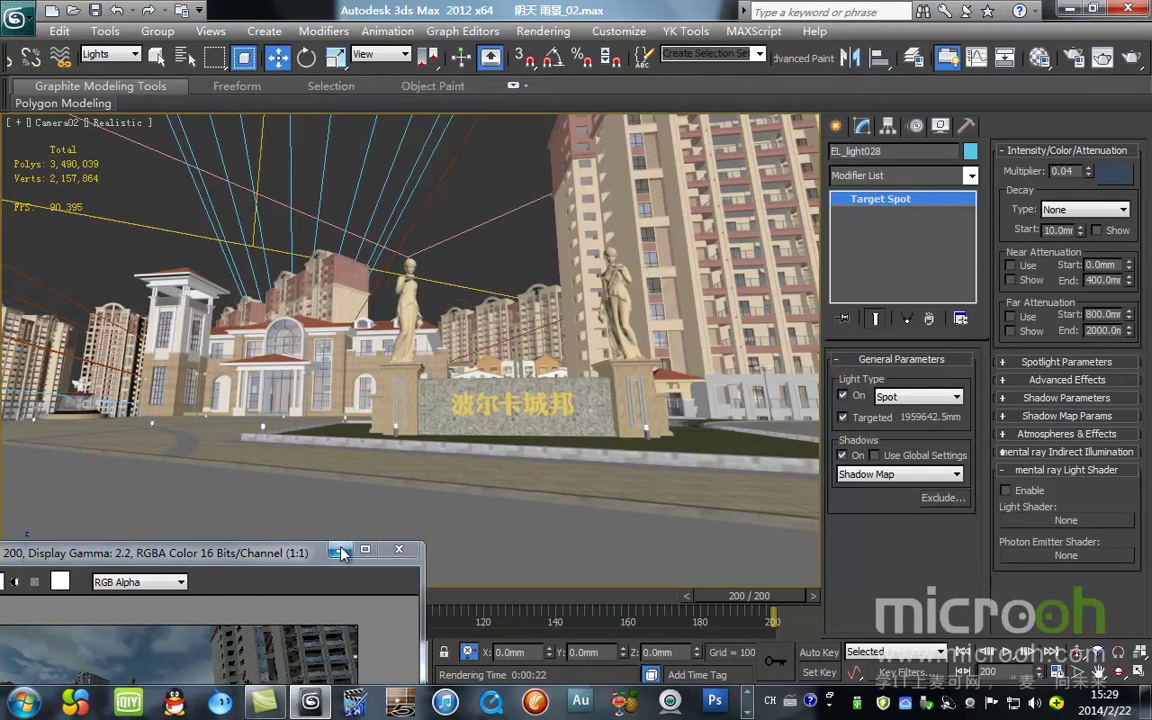
left_click(341, 549)
- Scrub the timeline to frame 200 to preview the Camera02 animation, and return to the Move tool
mouse_move(54, 597)
left_mouse_down()
mouse_move(22, 604)
mouse_move(771, 612)
mouse_move(803, 628)
mouse_move(200, 612)
mouse_move(494, 622)
mouse_move(780, 605)
mouse_move(140, 620)
mouse_move(229, 634)
mouse_move(750, 620)
left_mouse_up()
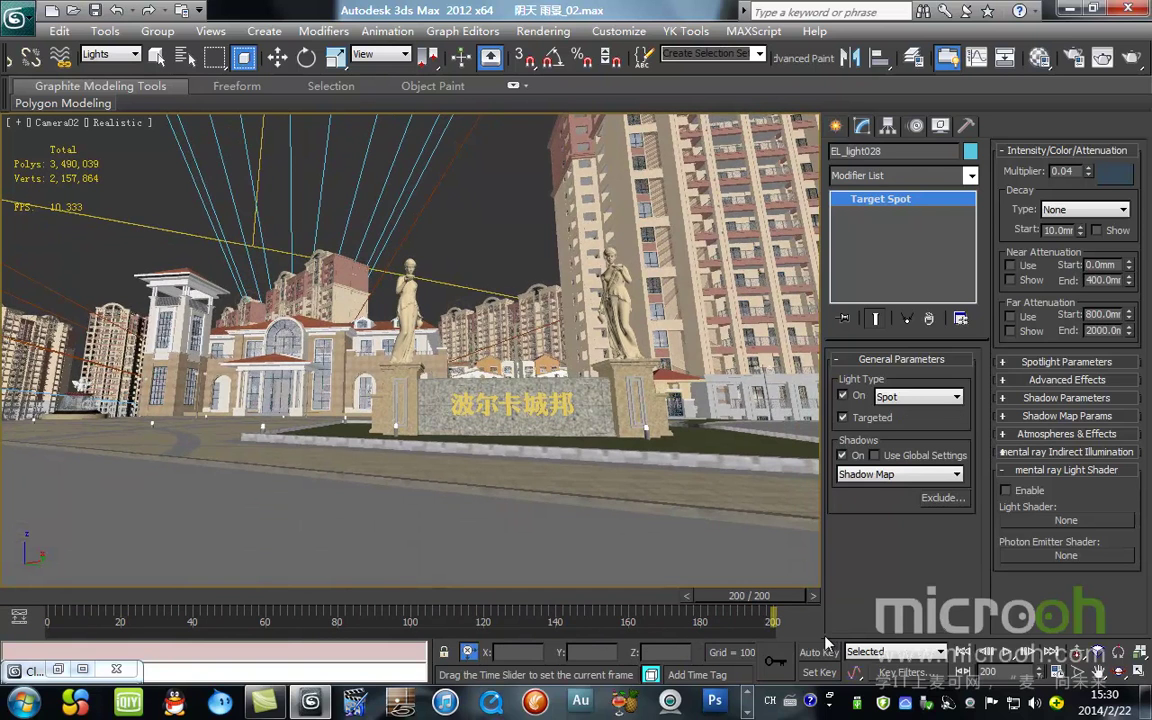
key("w")
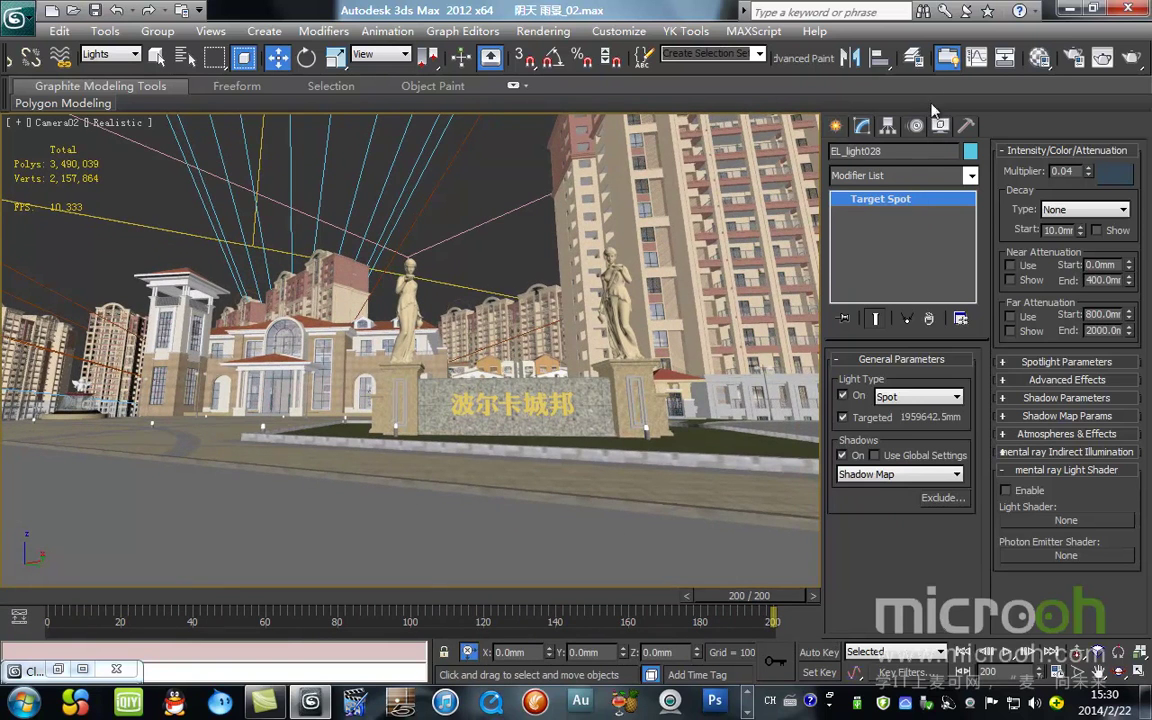
- Hide all scene layers except the building layer 建筑, and close the layer manager
left_click_drag(775, 98, 697, 119)
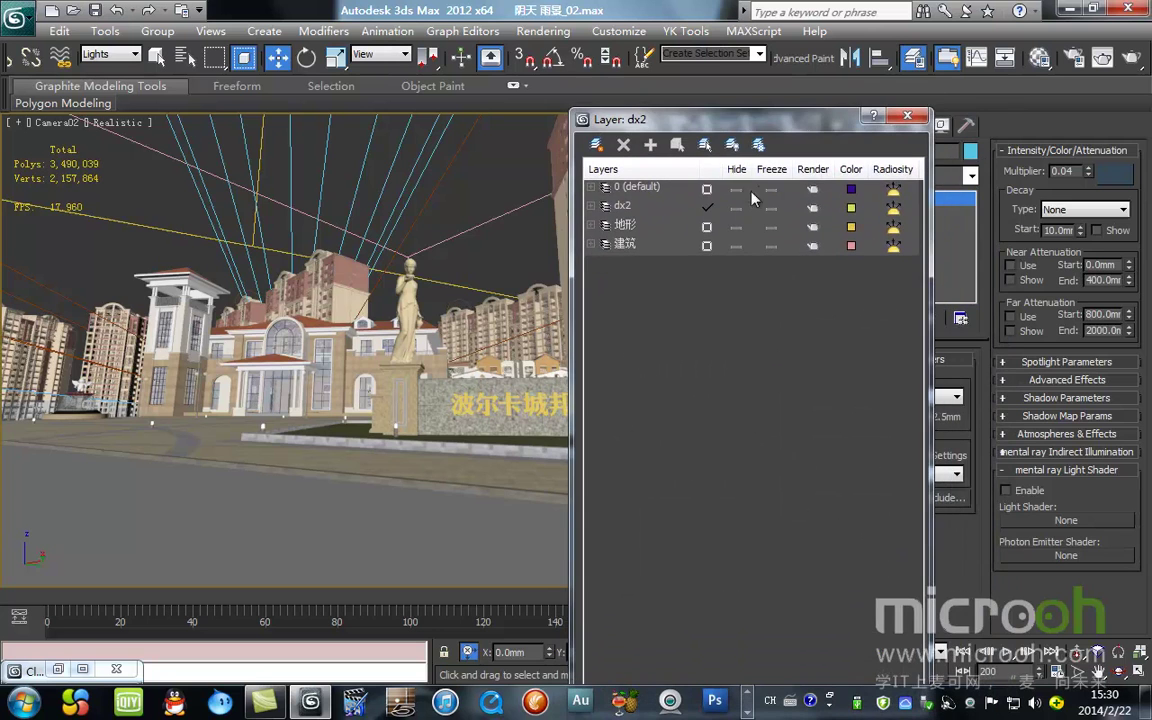
left_click(731, 145)
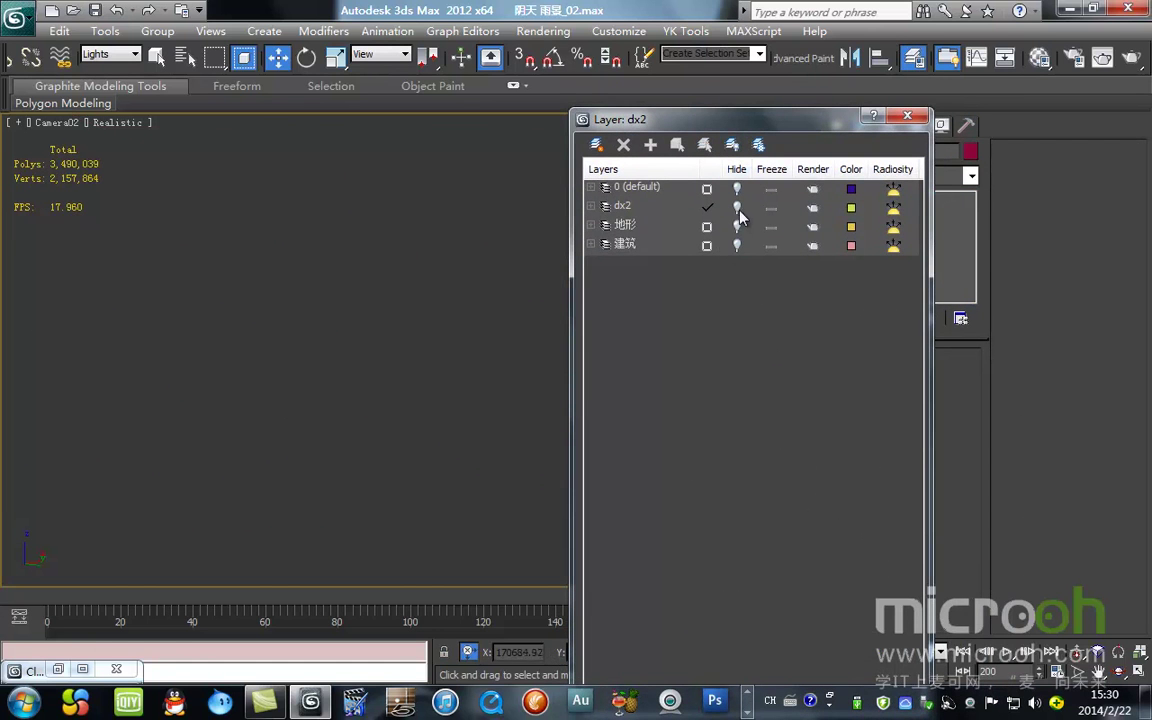
left_click(738, 246)
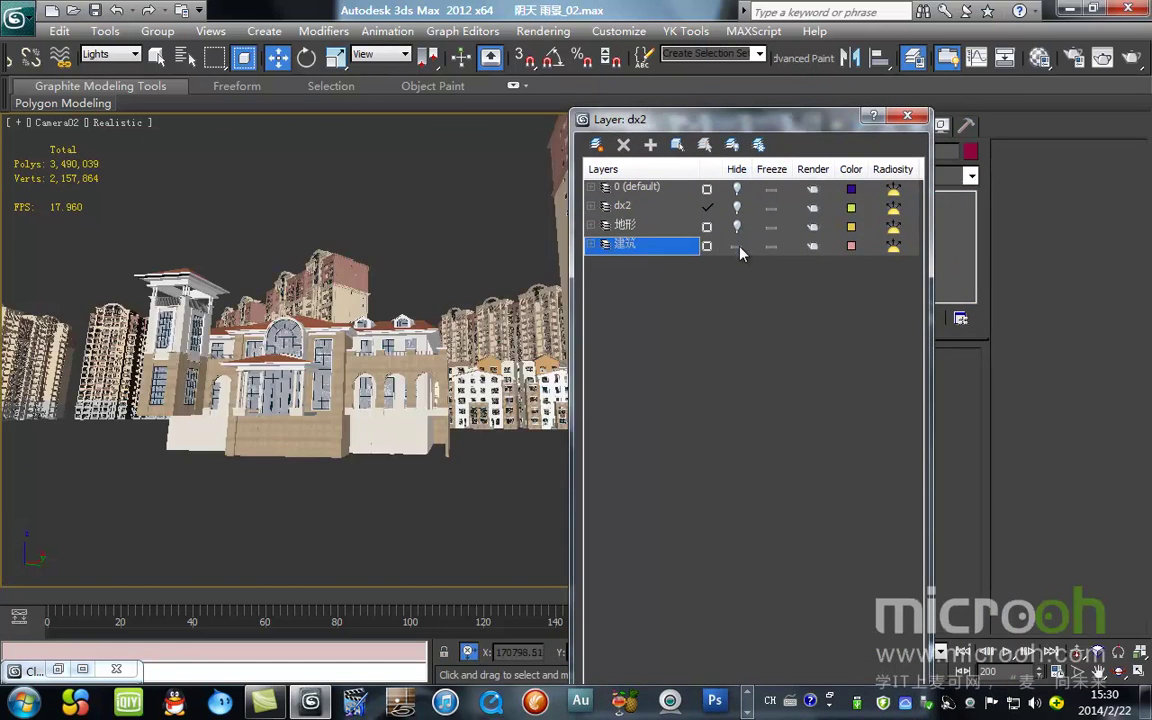
left_click(907, 116)
- Set the selection filter to All and select all the visible building groups outside the camera view
key("t")
scroll(432, 352, "up", 3)
scroll(473, 378, "down", 5)
scroll(473, 378, "up", 4)
middle_click_drag(473, 378, 447, 395, "alt")
scroll(446, 395, "up", 3)
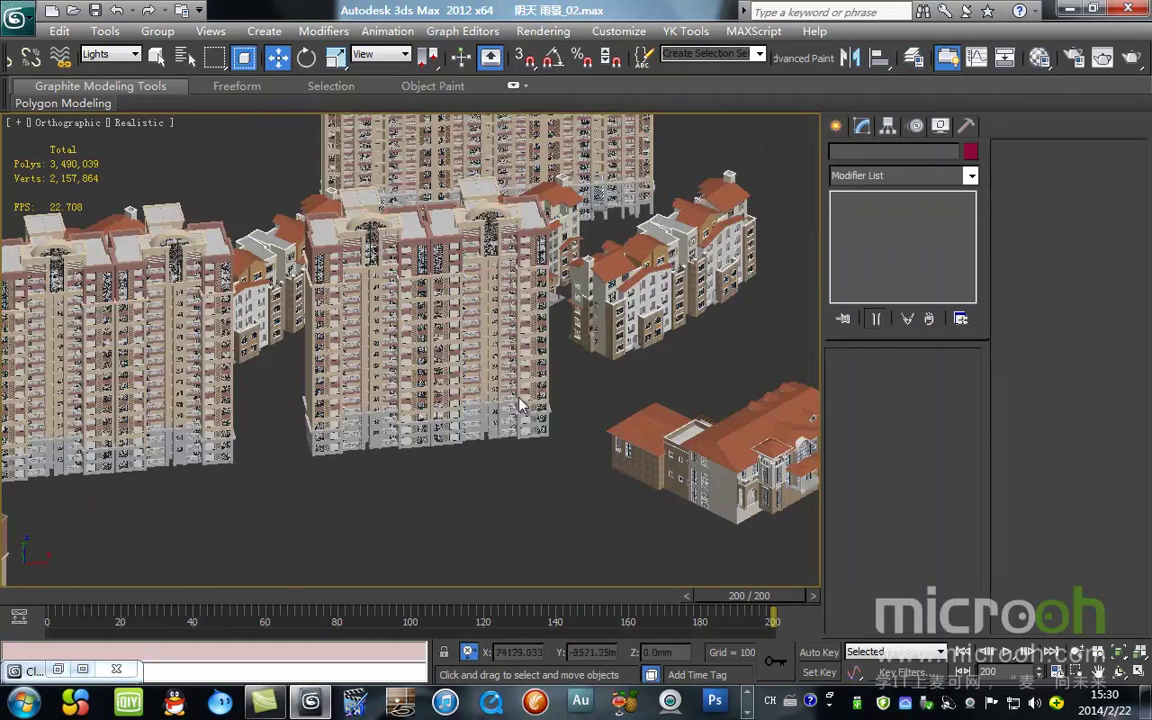
scroll(446, 395, "down", 2)
left_click(128, 55)
left_click(104, 64)
key("ctrl+a")
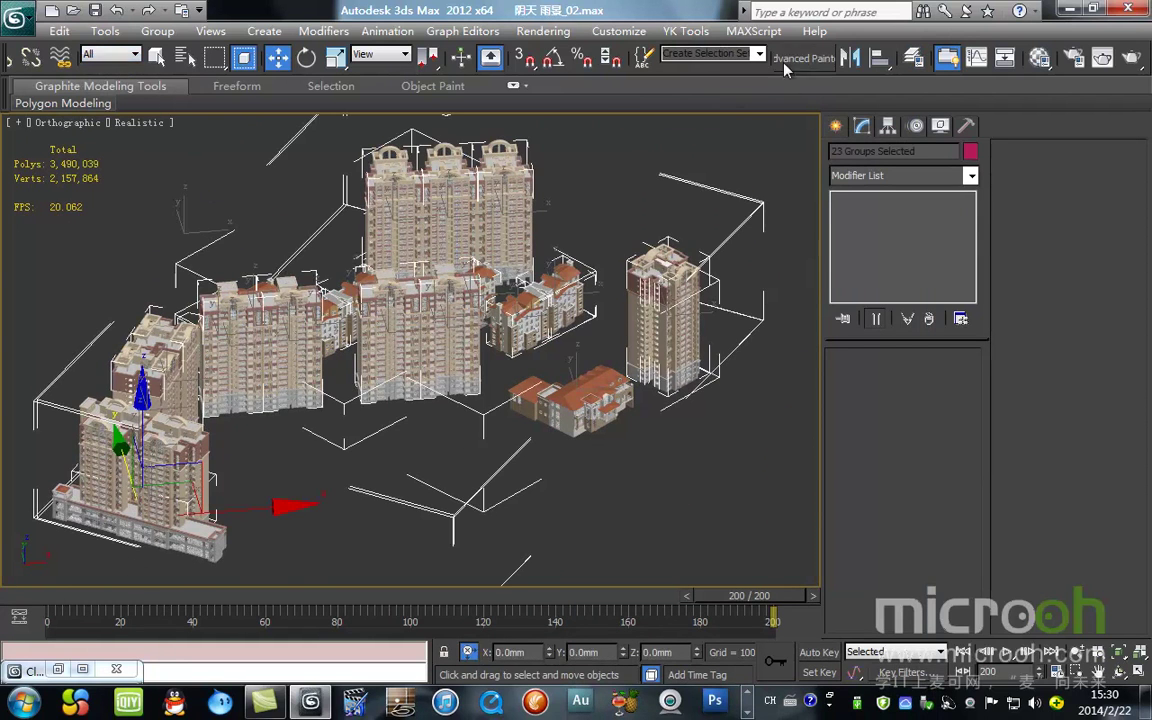
- Run the script MAX场景助手3.0 and open all the selected building groups with its scene cleanup functions
left_click(754, 31)
key("Escape")
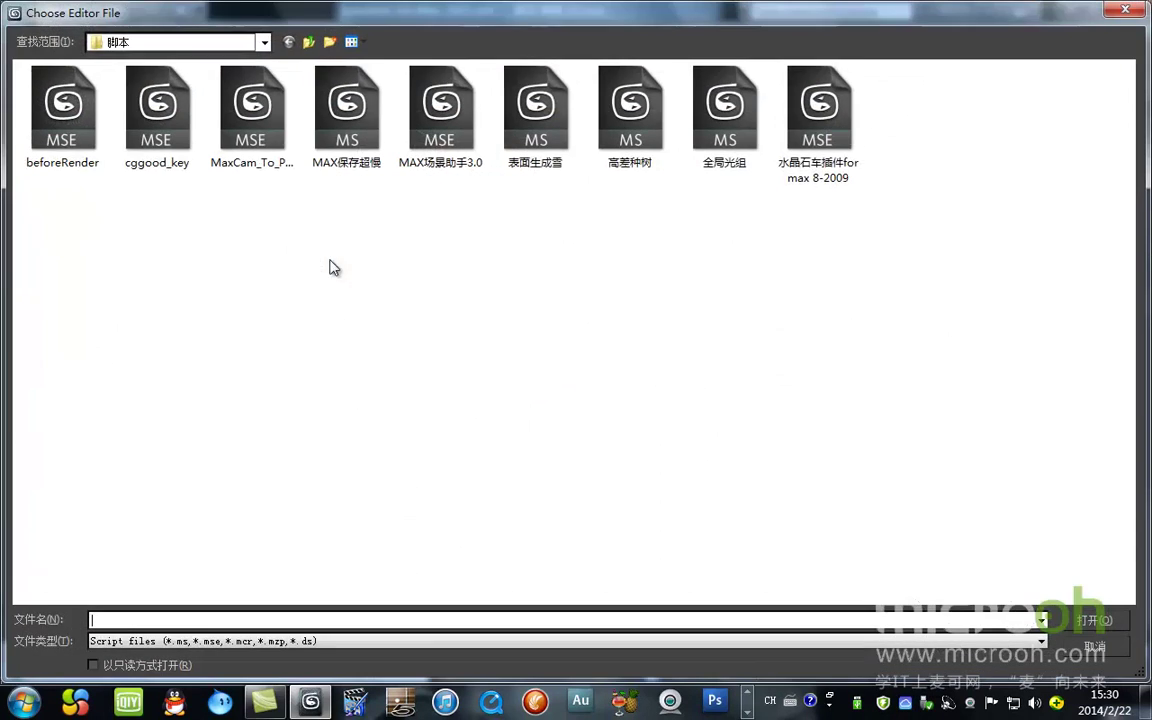
double_click(440, 135)
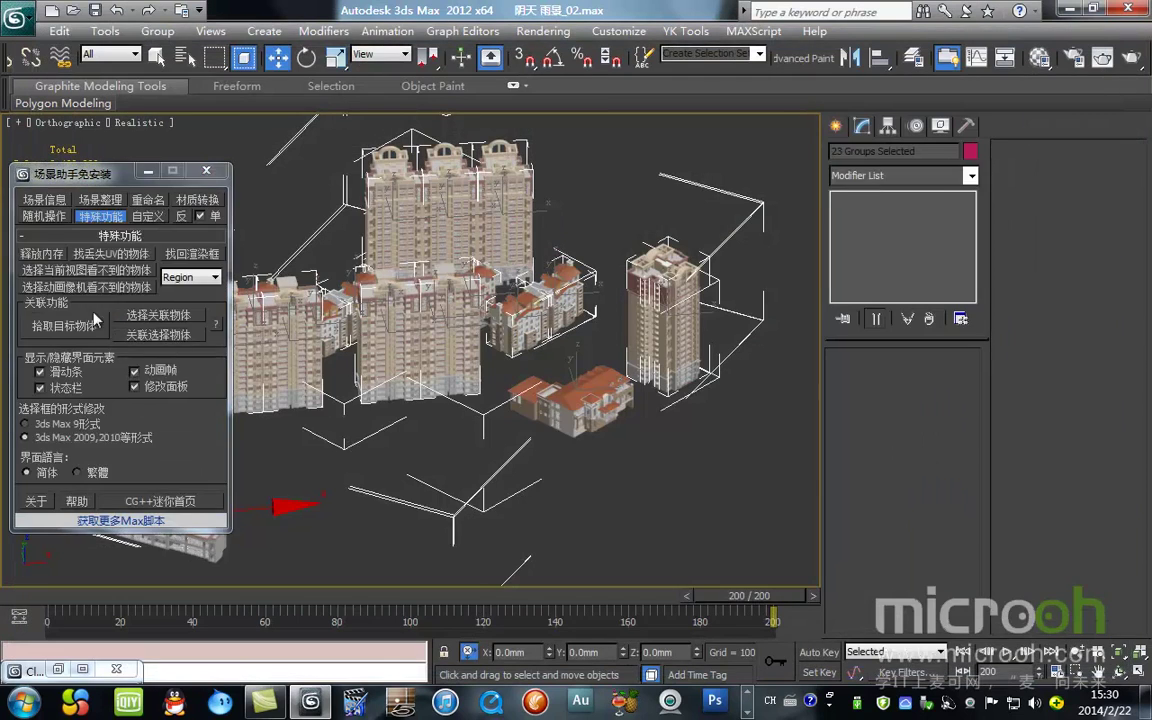
left_click(103, 200)
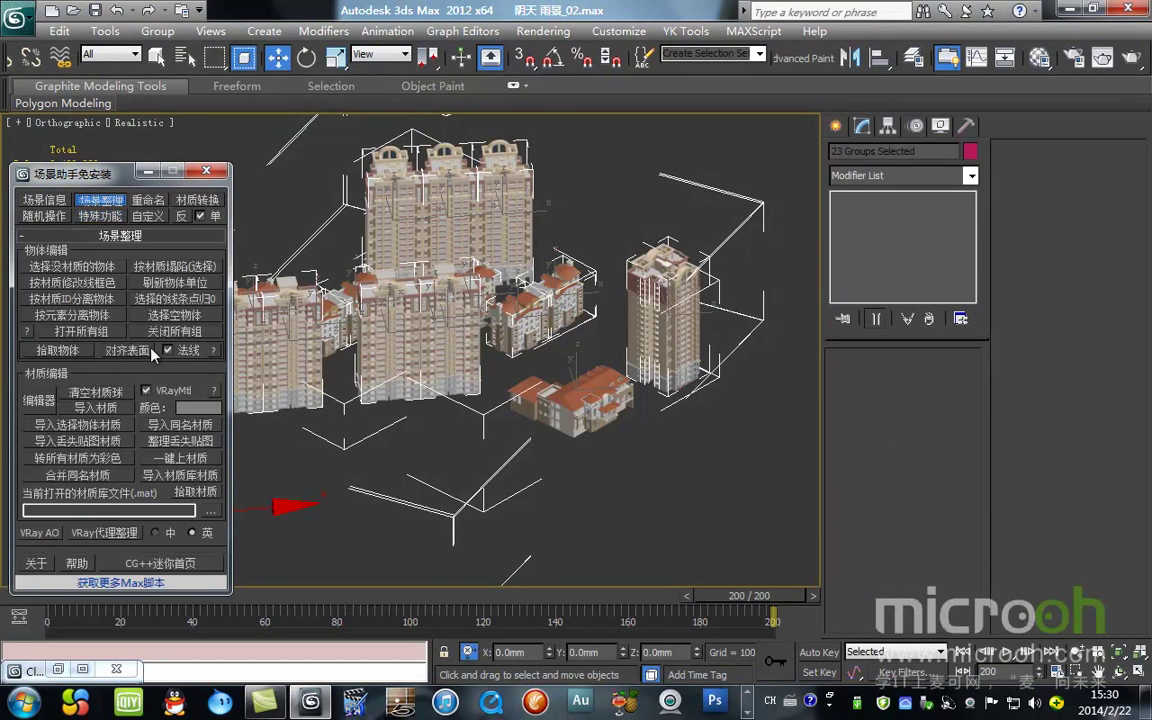
left_click(84, 331)
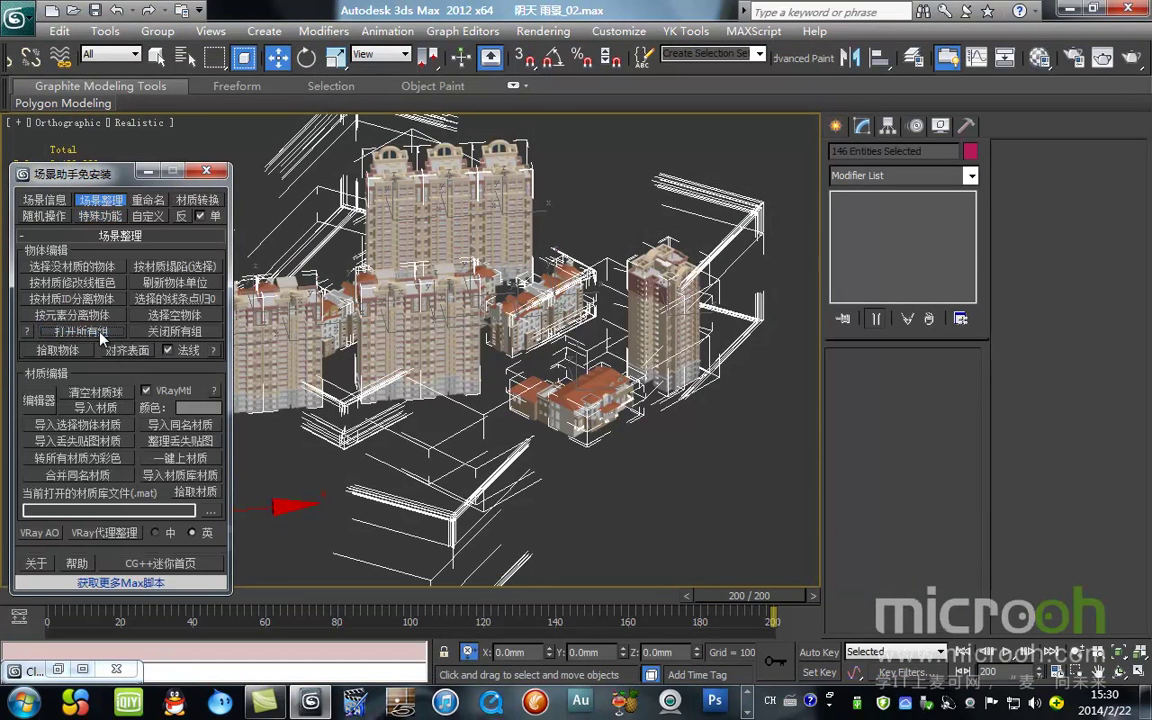
- Search for empty objects with the scene helper script, and minimize its window
left_click(160, 314)
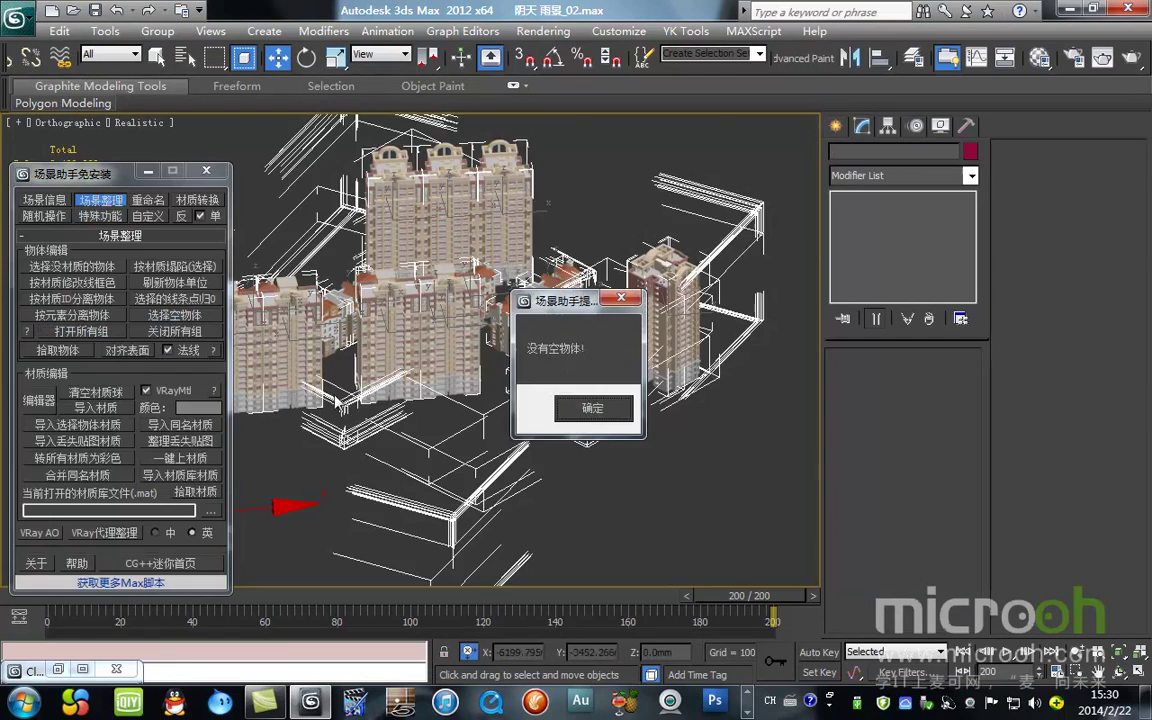
left_click(589, 404)
left_click(172, 170)
- Examine the buildings up close, scrub the Camera02 animation to frame 200, and inspect the tower beside the clubhouse from outside the camera
scroll(576, 401, "up", 5)
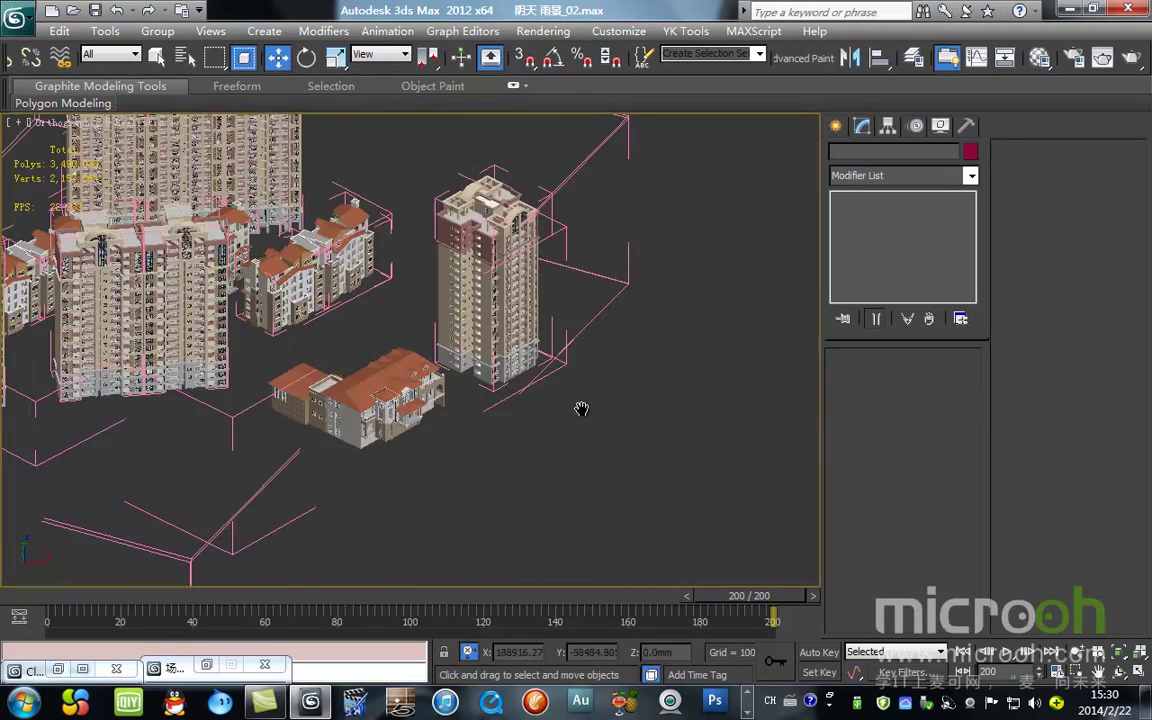
scroll(560, 395, "up", 6)
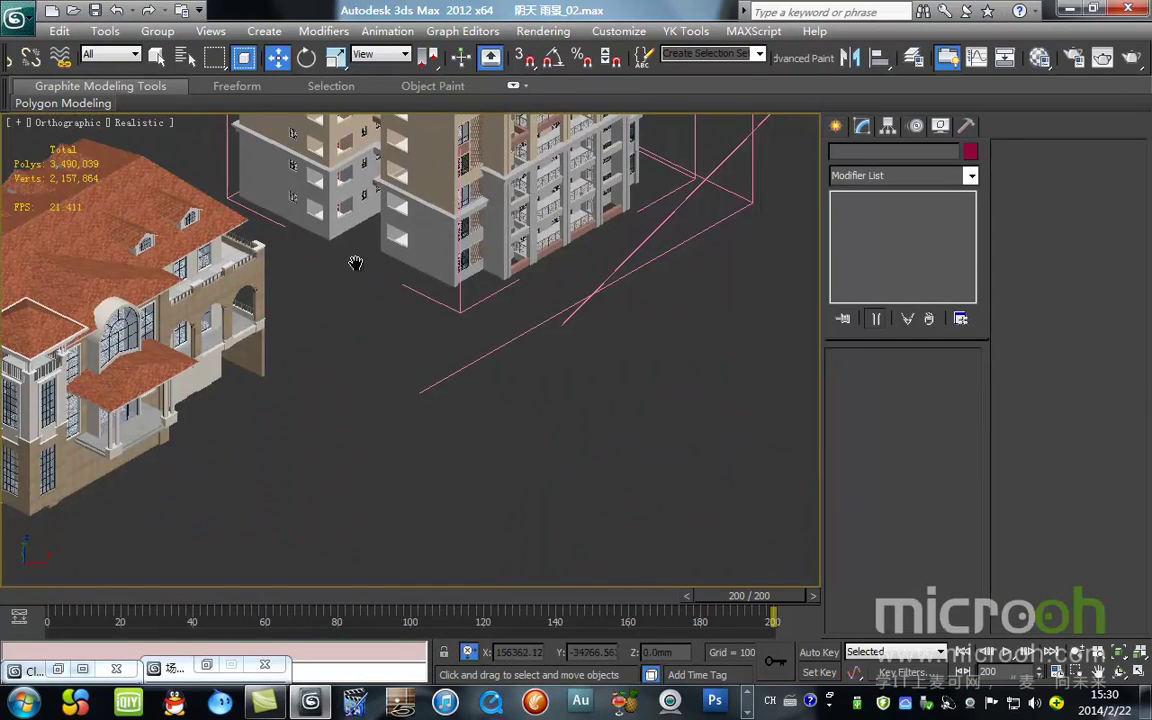
key("c")
left_click(34, 602)
left_click_drag(36, 603, 724, 600)
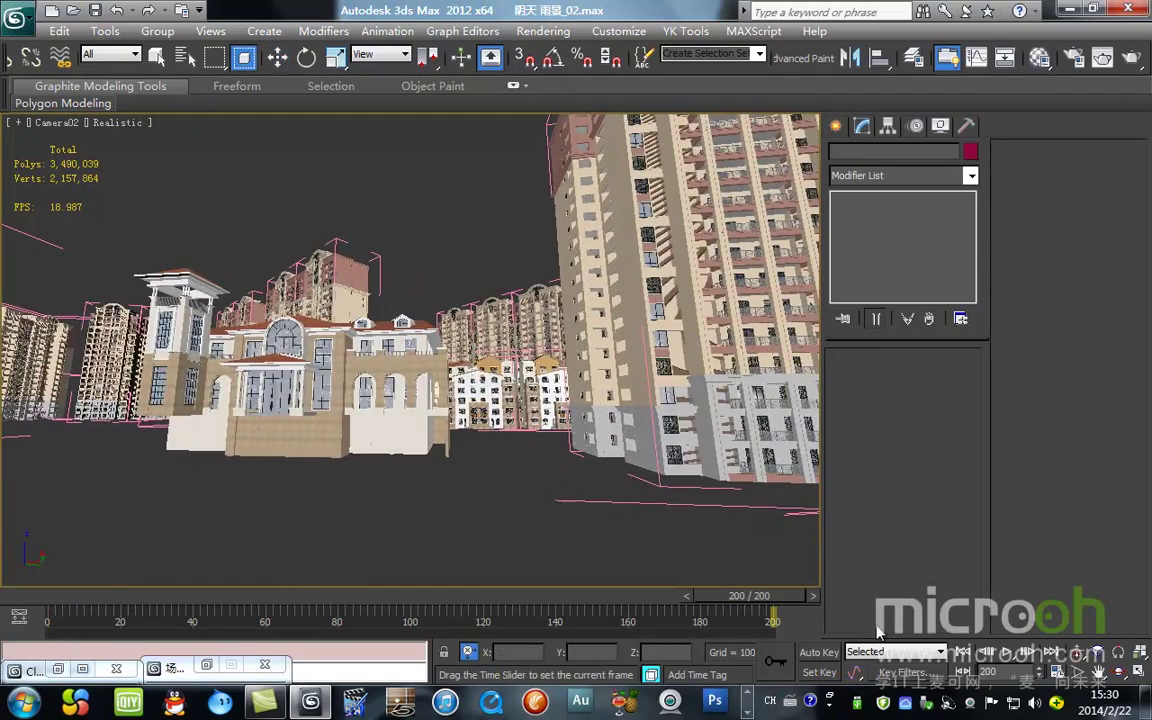
key("t")
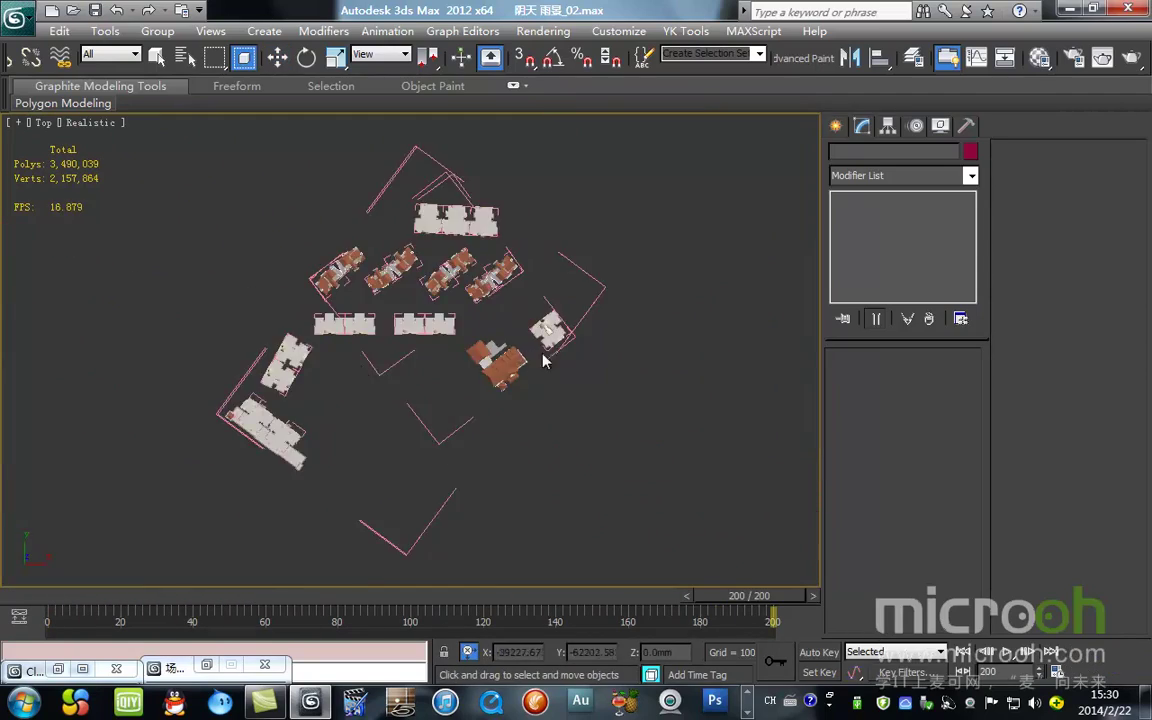
scroll(283, 350, "up", 4)
middle_click_drag(423, 328, 432, 225, "alt")
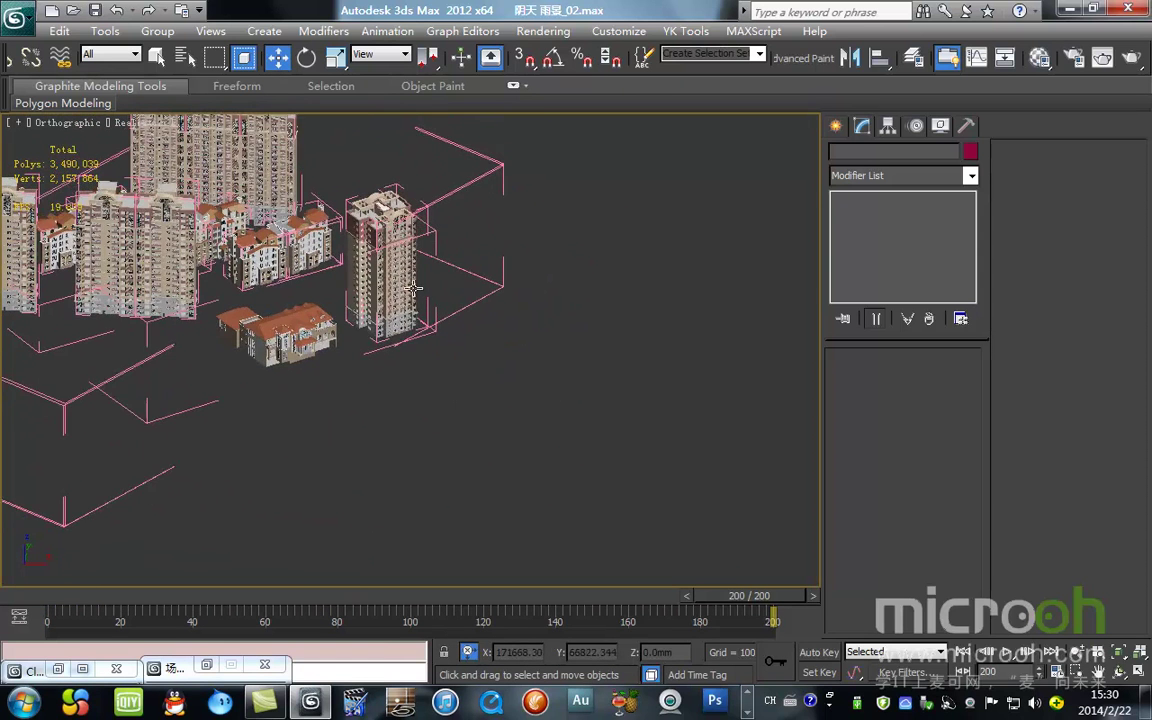
scroll(430, 402, "up", 2)
scroll(427, 408, "up", 5)
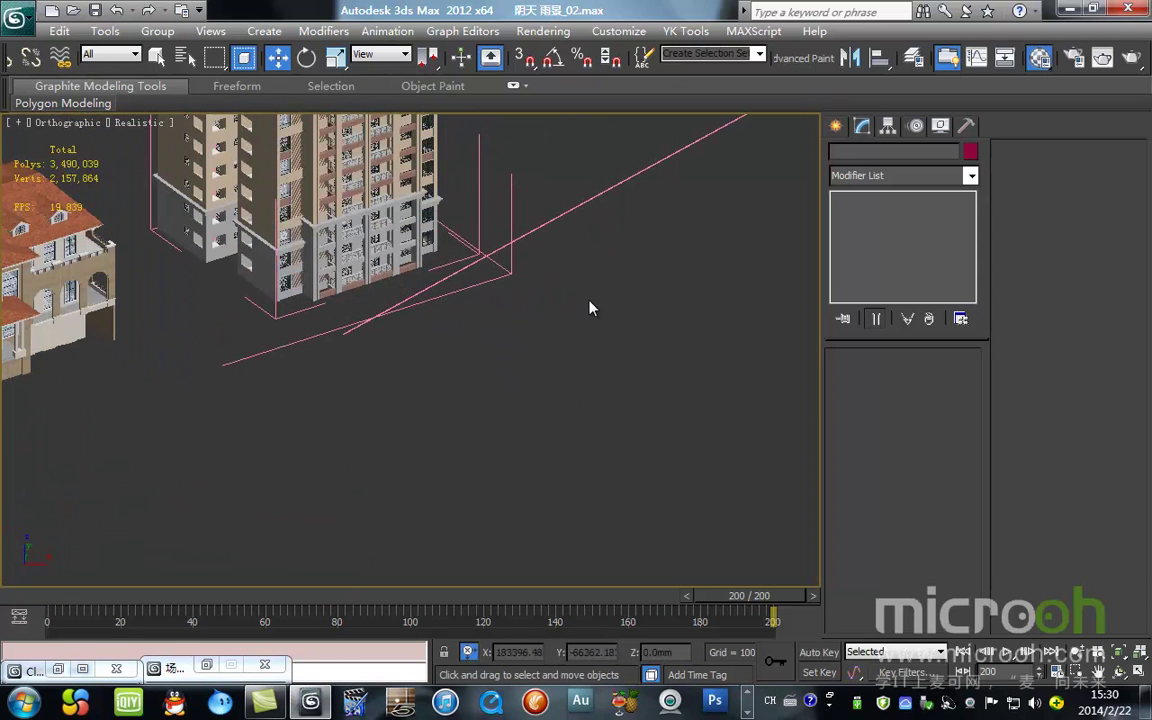
- Open the Material Editor and reset all of its sample slots
key("m")
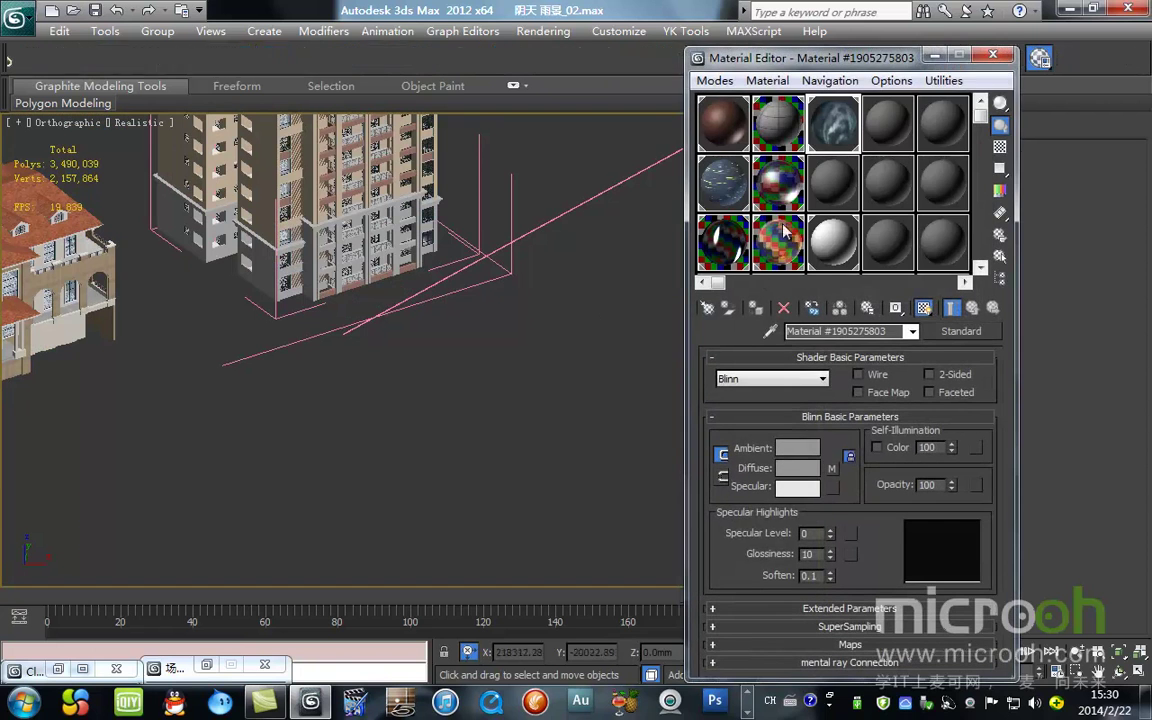
left_click(958, 83)
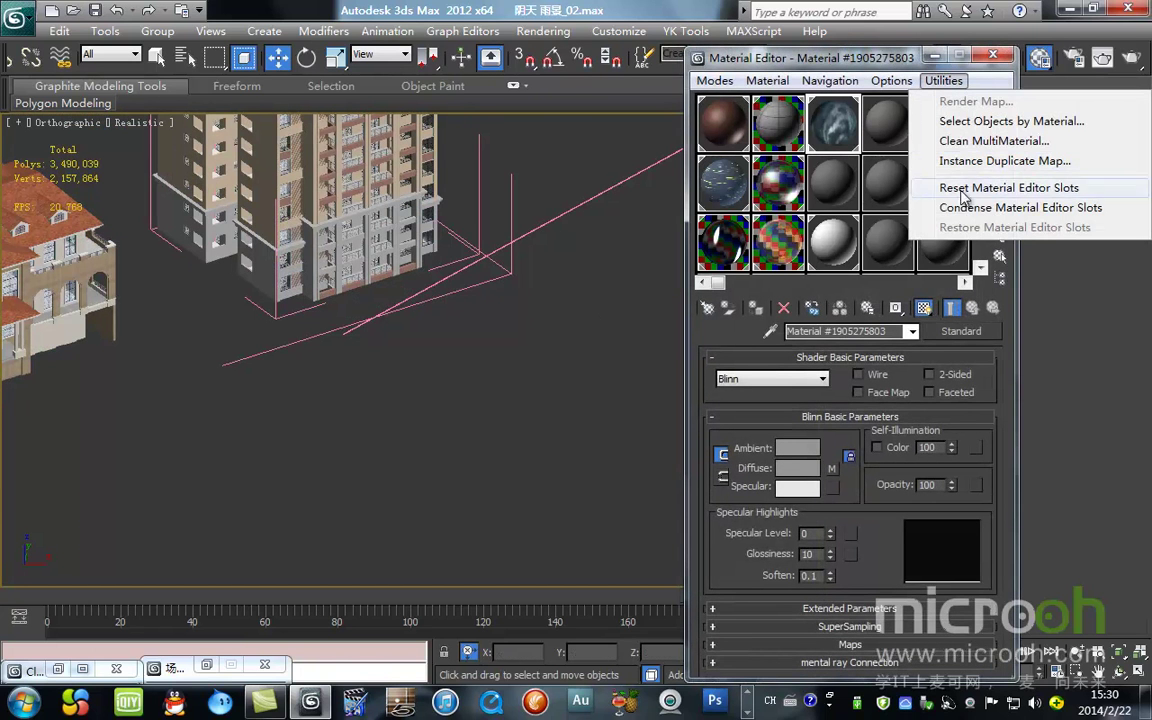
left_click(1005, 188)
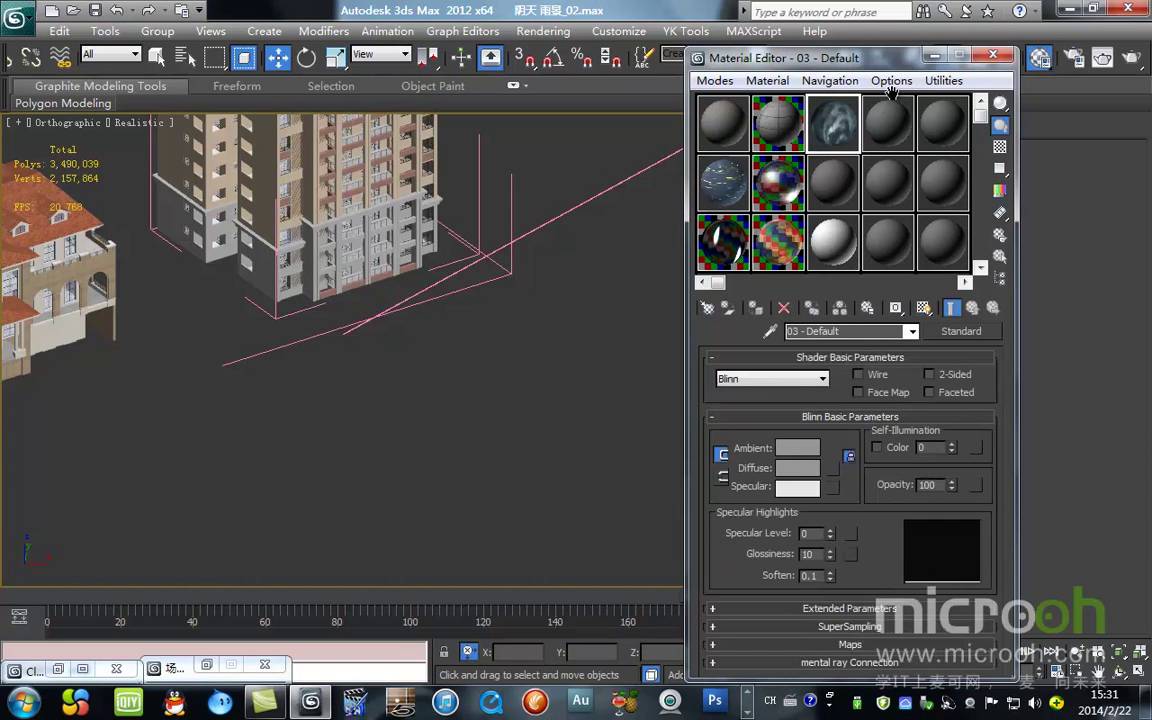
- Sample the balcony railing's material 栏杆 from the tower into the first material slot
left_click(731, 127)
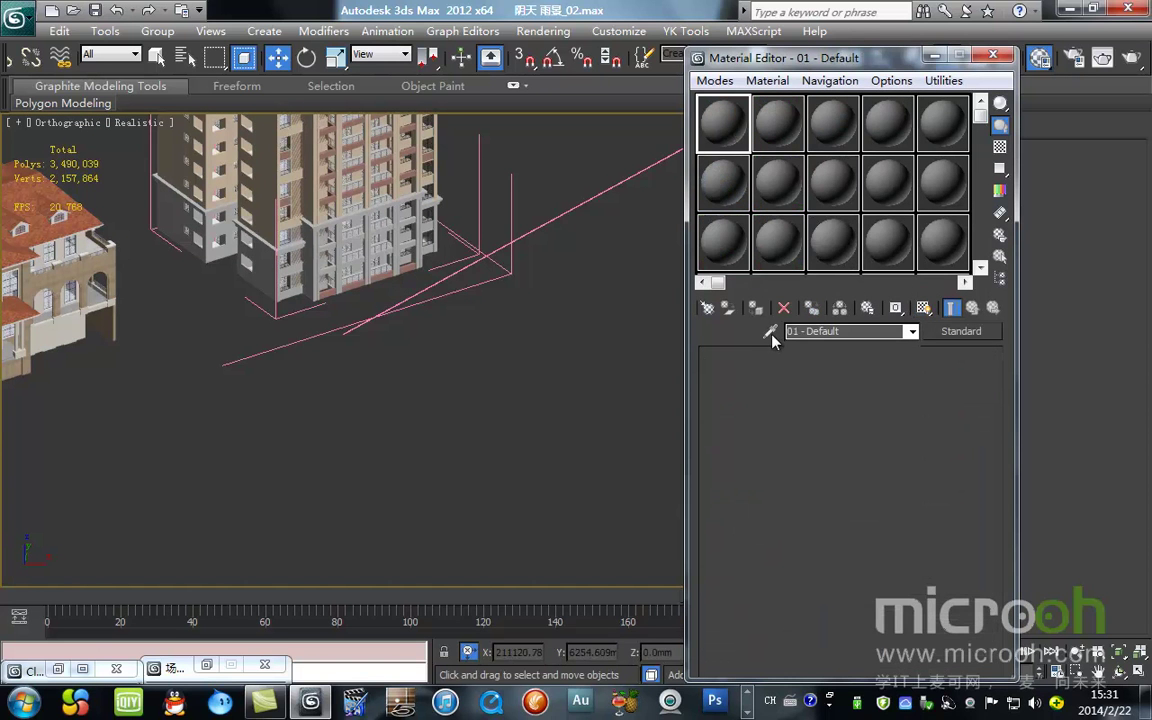
left_click(771, 332)
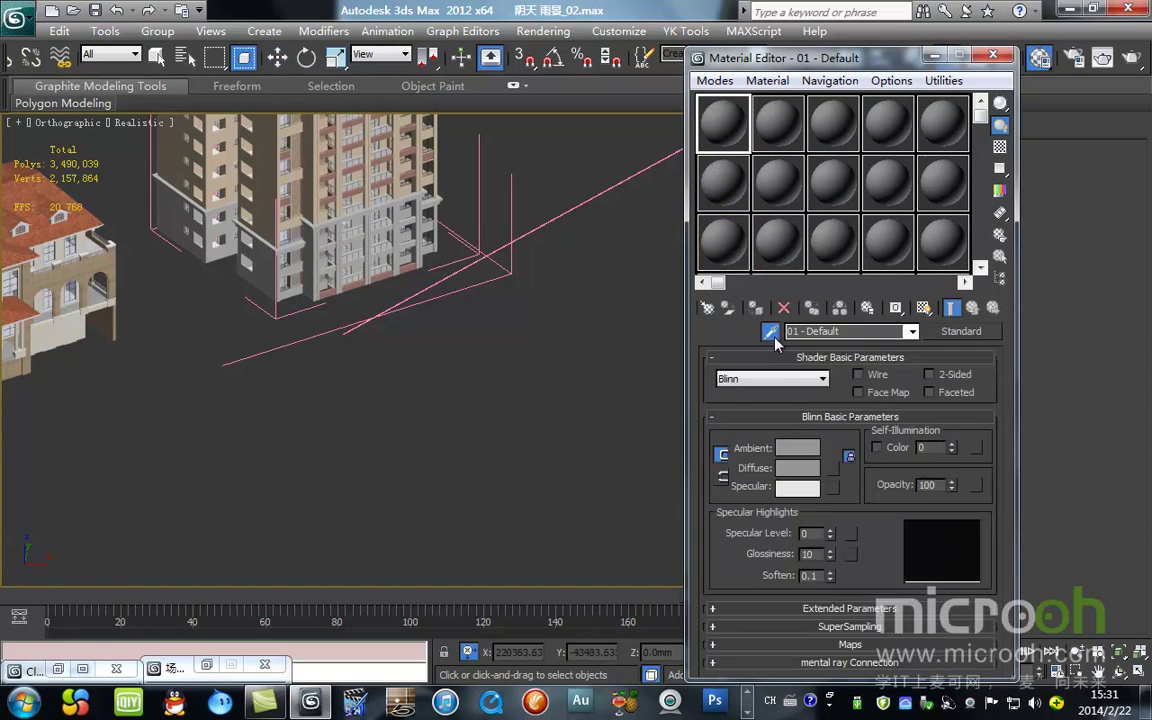
scroll(258, 292, "up", 10)
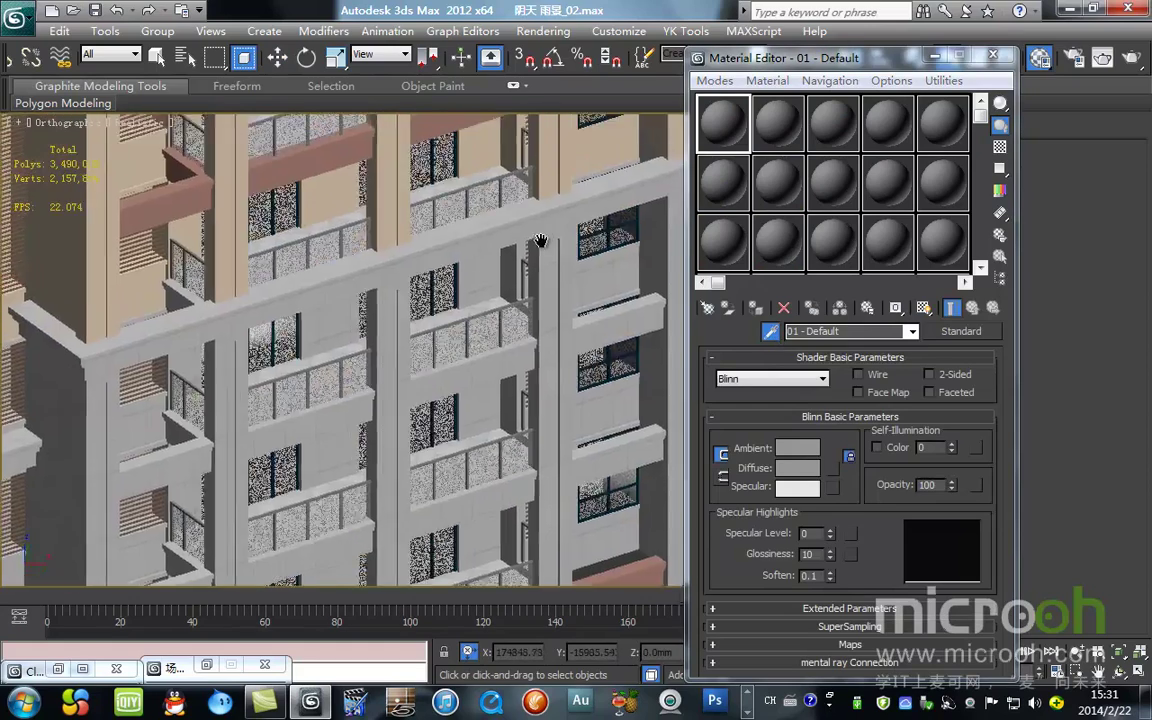
middle_click_drag(541, 241, 545, 228)
scroll(404, 419, "up", 4)
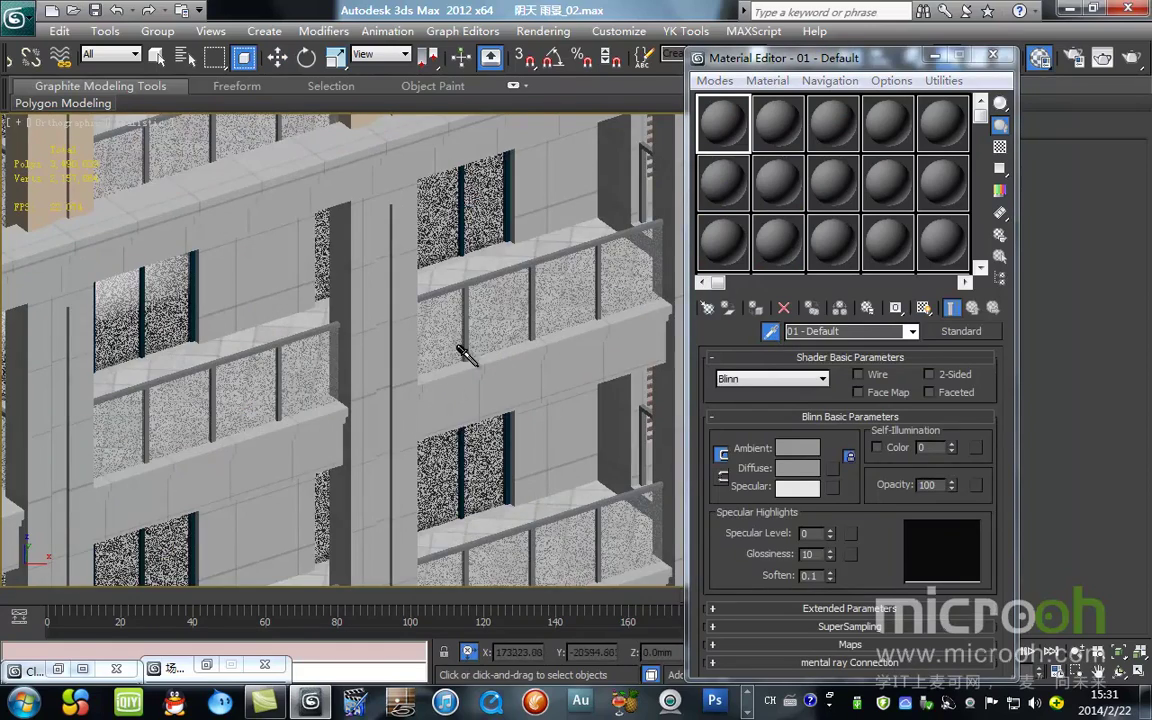
left_click(461, 257)
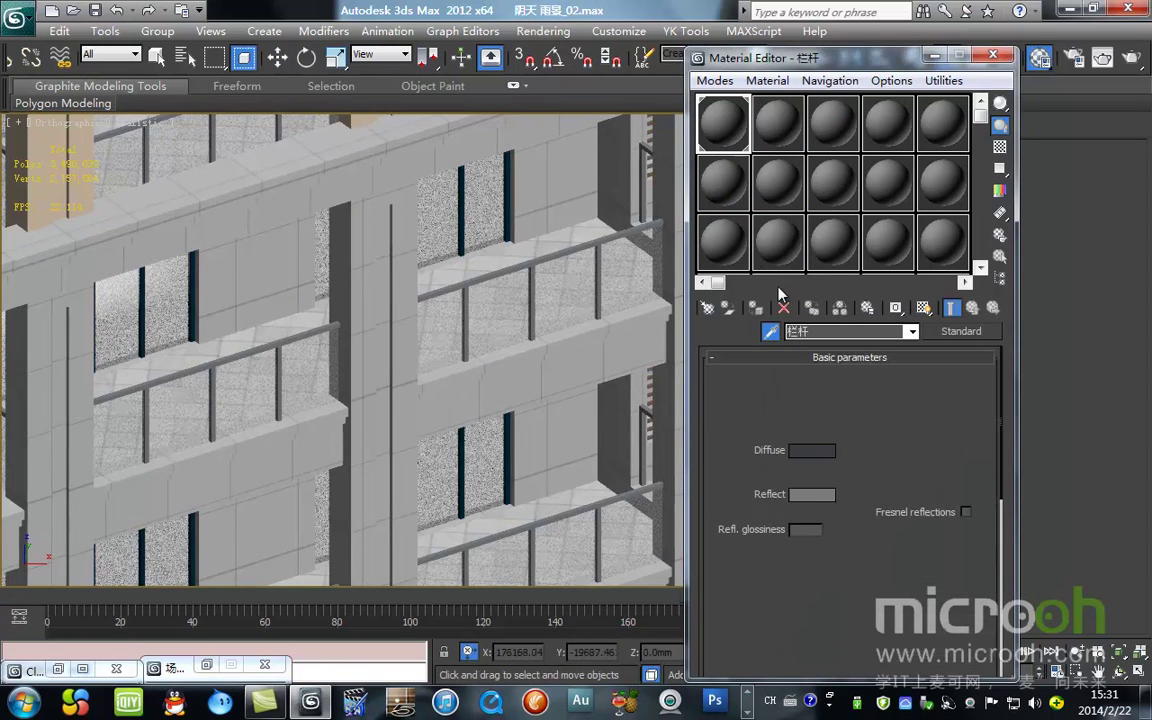
- Select all objects that use the railing material 栏杆
left_click(665, 242)
key("h")
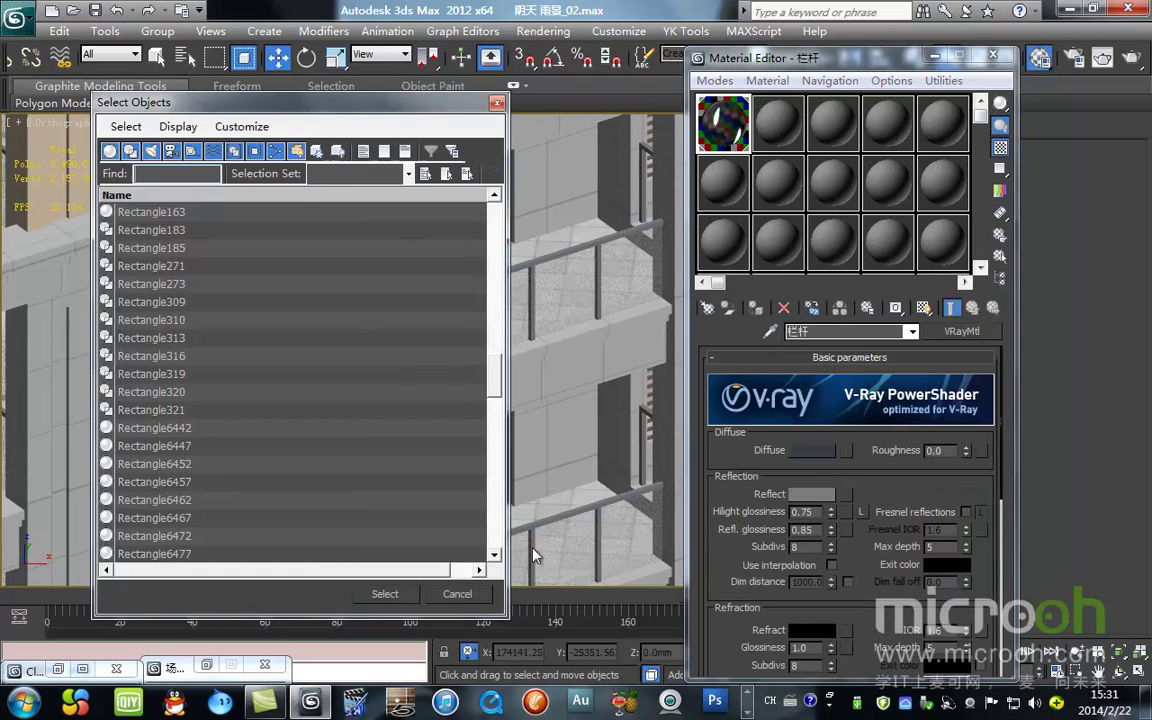
left_click(384, 595)
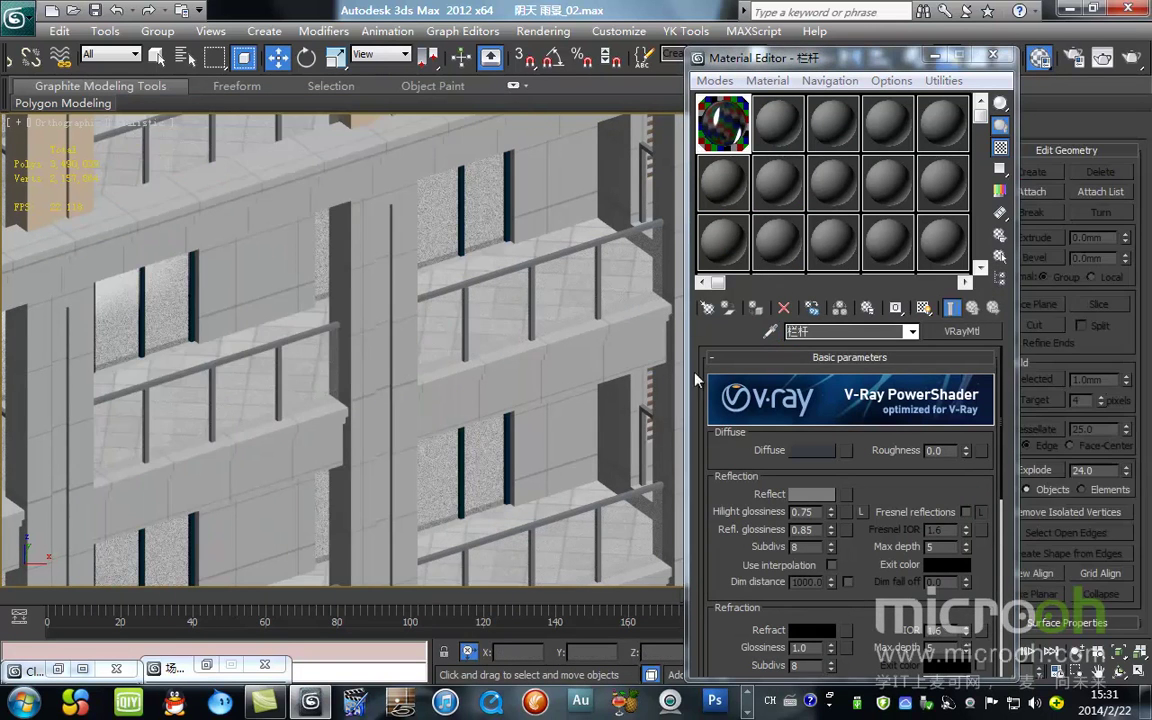
- Assign a fresh Standard material to the selected railings and paste the V-Ray railing material's diffuse color into it
scroll(410, 356, "down", 3)
right_click(815, 450)
left_click(772, 455)
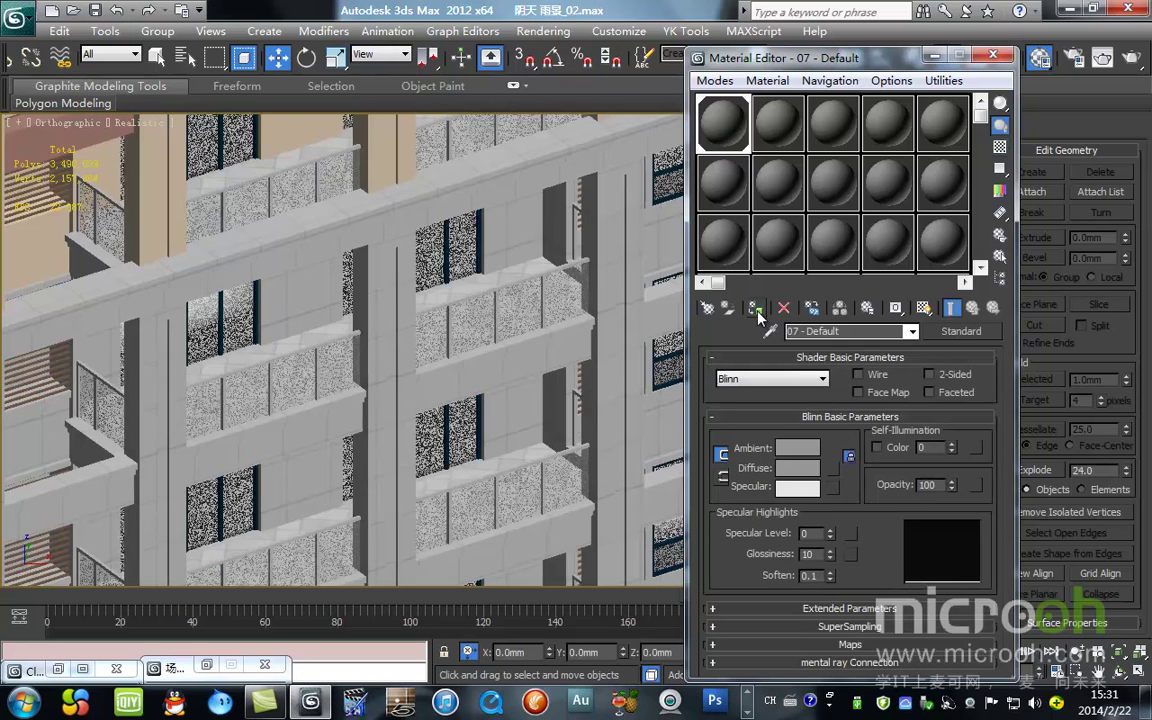
right_click(808, 476)
left_click(847, 503)
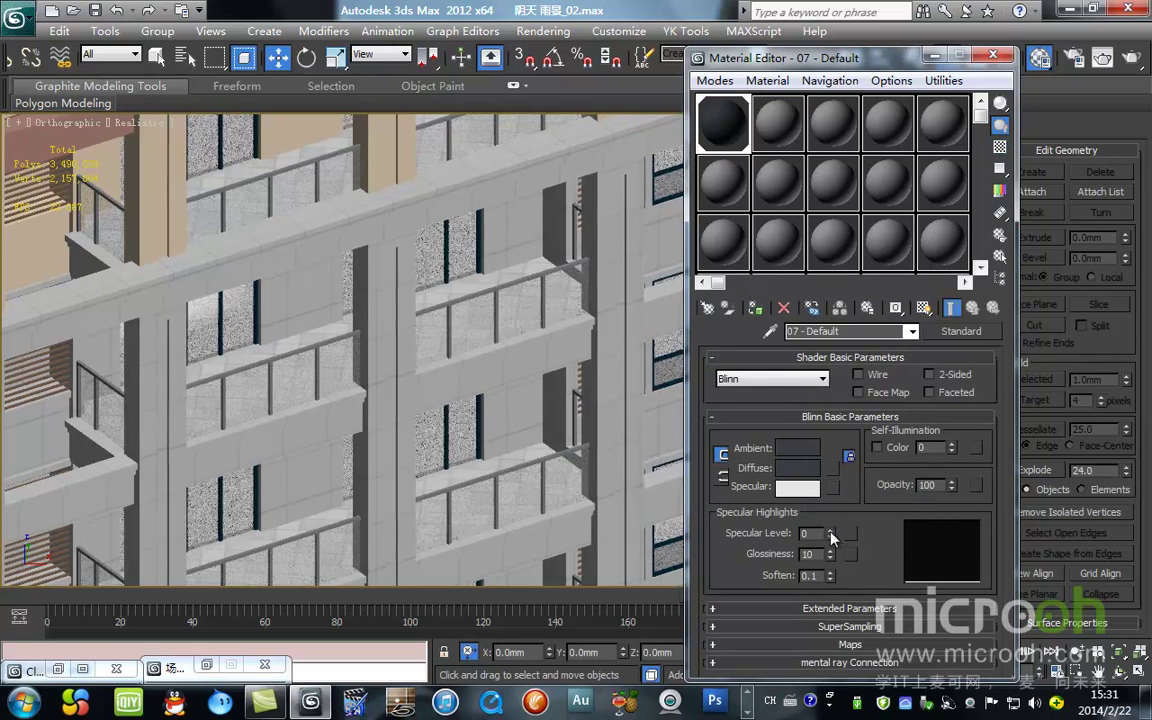
- Set the railing material's specular level to 48 and glossiness to 28, and hide the selected railings
left_click_drag(831, 533, 846, 489)
left_click_drag(823, 553, 823, 530)
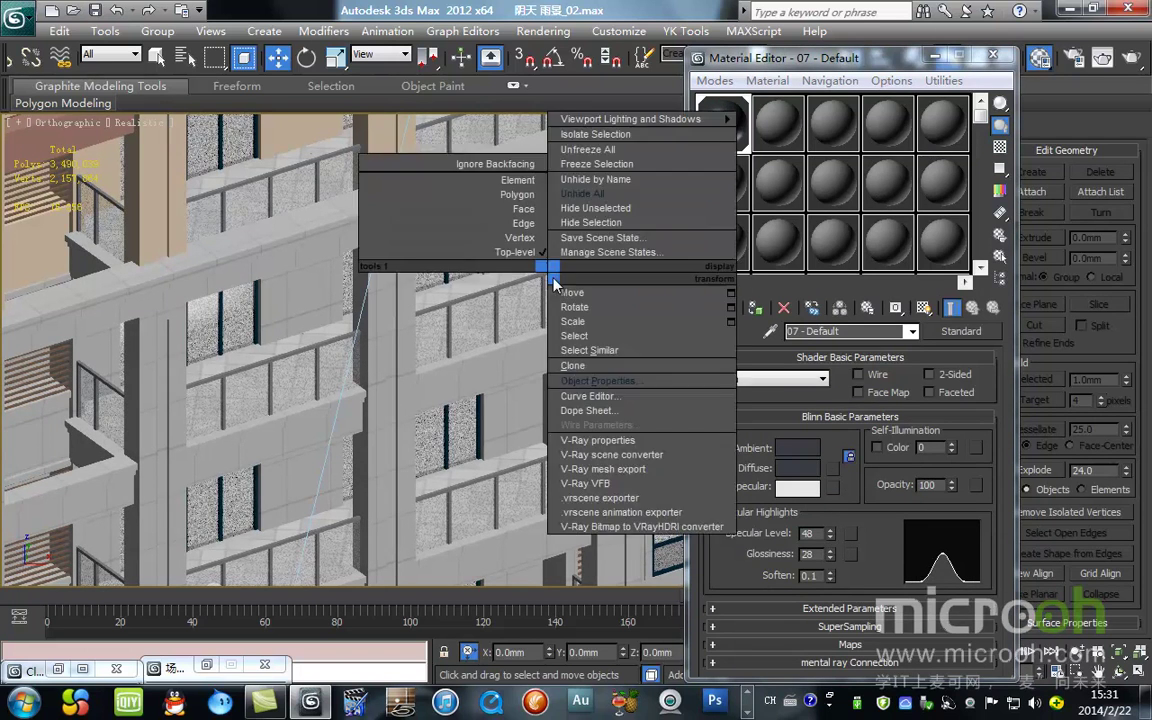
right_click(555, 285)
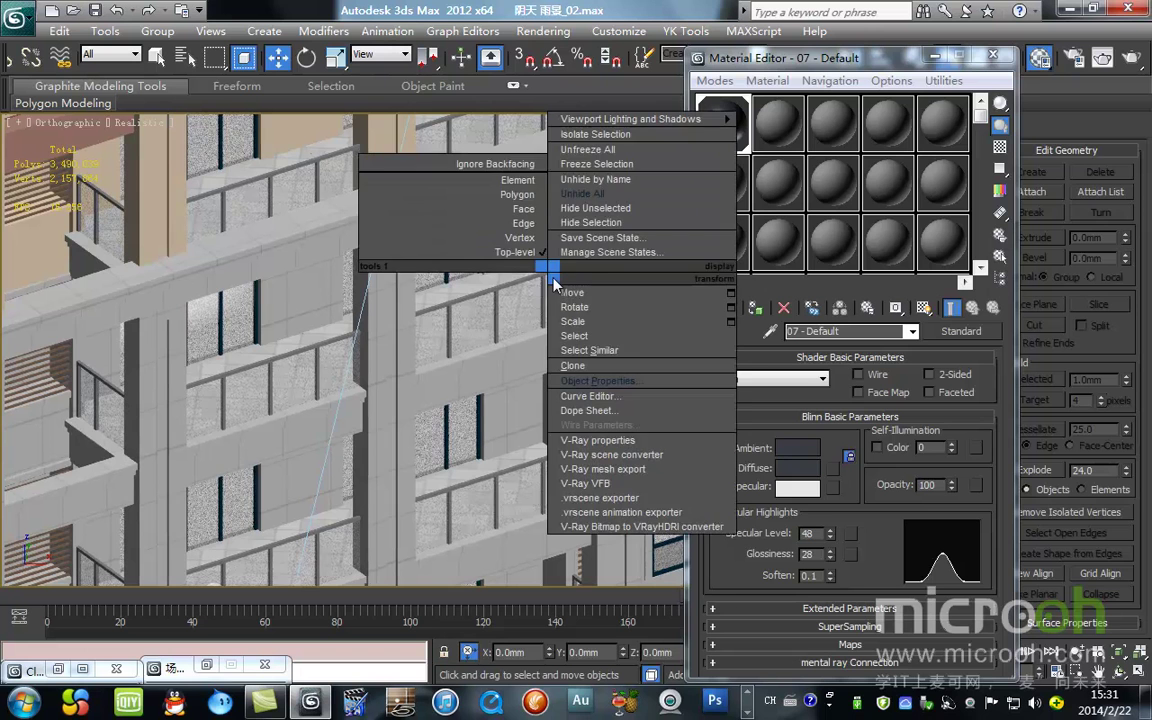
left_click(592, 226)
- Sample the window frame's material 窗框 from the tower into the second material slot
left_click(763, 146)
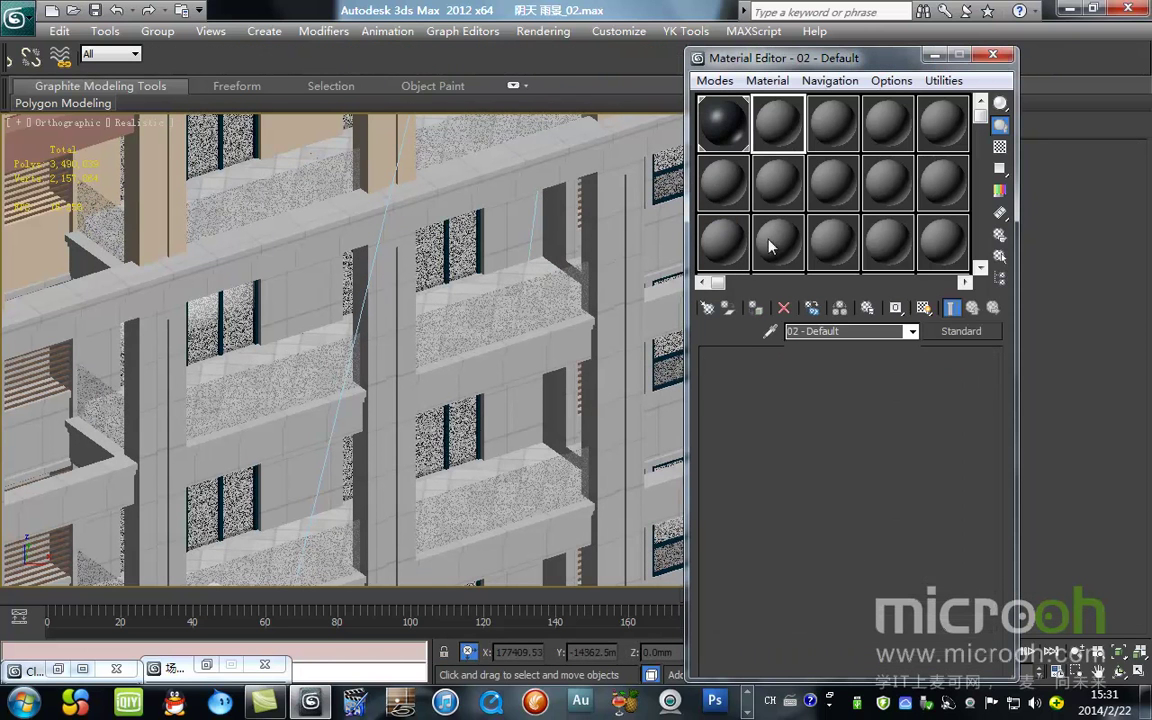
left_click(770, 334)
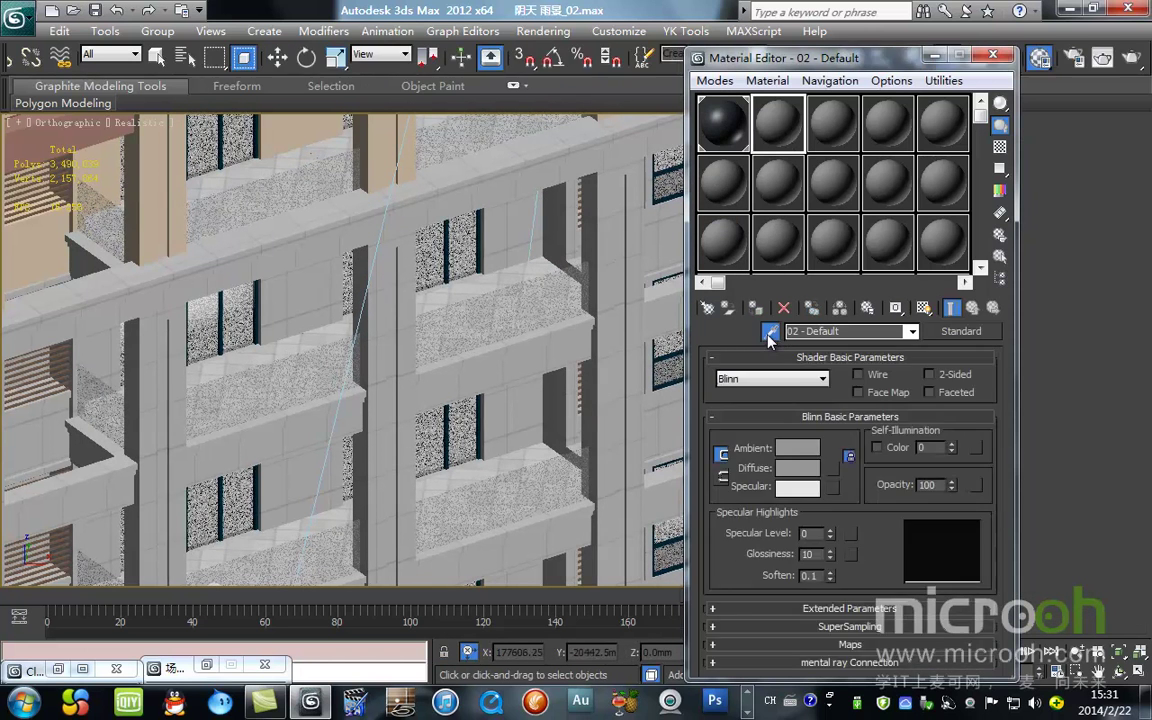
scroll(425, 185, "up", 3)
scroll(420, 305, "up", 4)
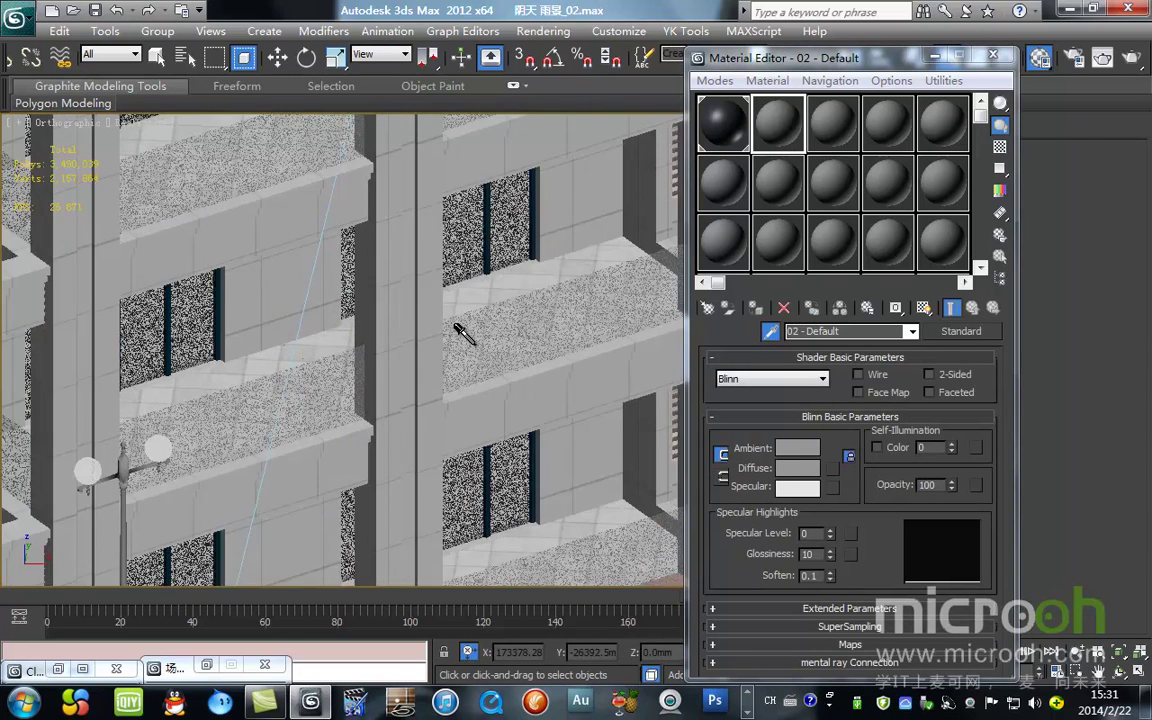
left_click(503, 203)
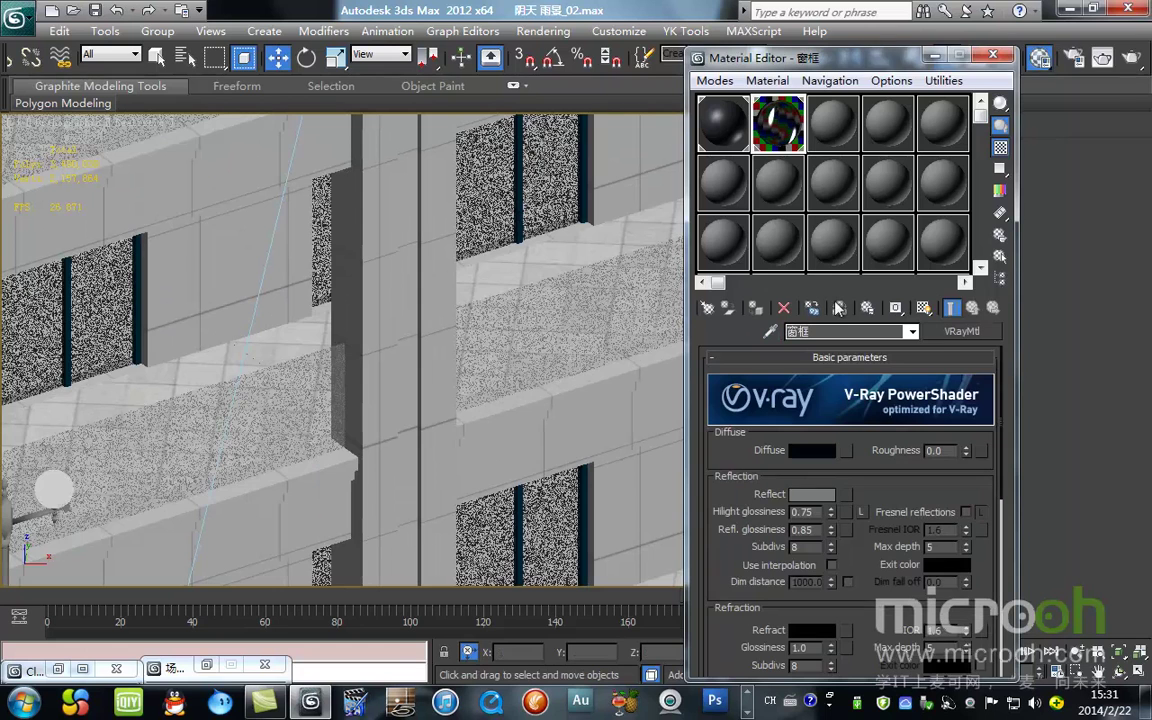
- Select all objects that use the window frame material 窗框 and copy the material's diffuse color
left_click(1000, 256)
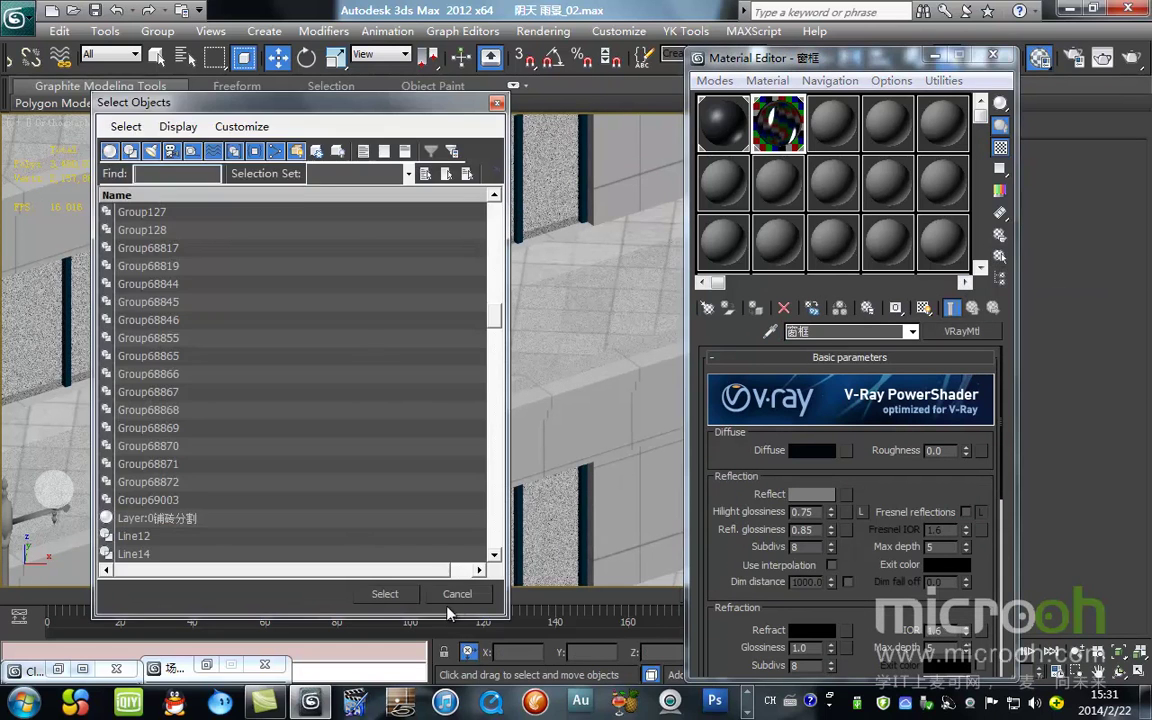
left_click(385, 594)
right_click(818, 460)
left_click(790, 463)
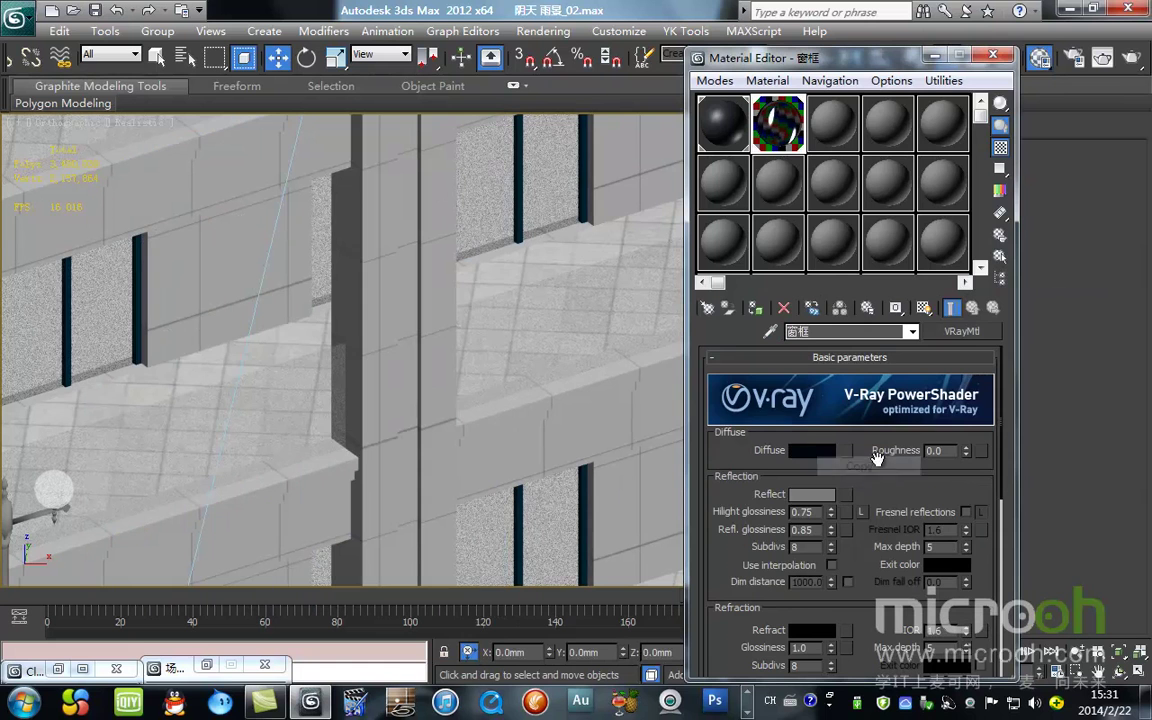
- Assign a fresh Standard material to the selected window frames and paste the copied diffuse color into it
left_click(781, 148)
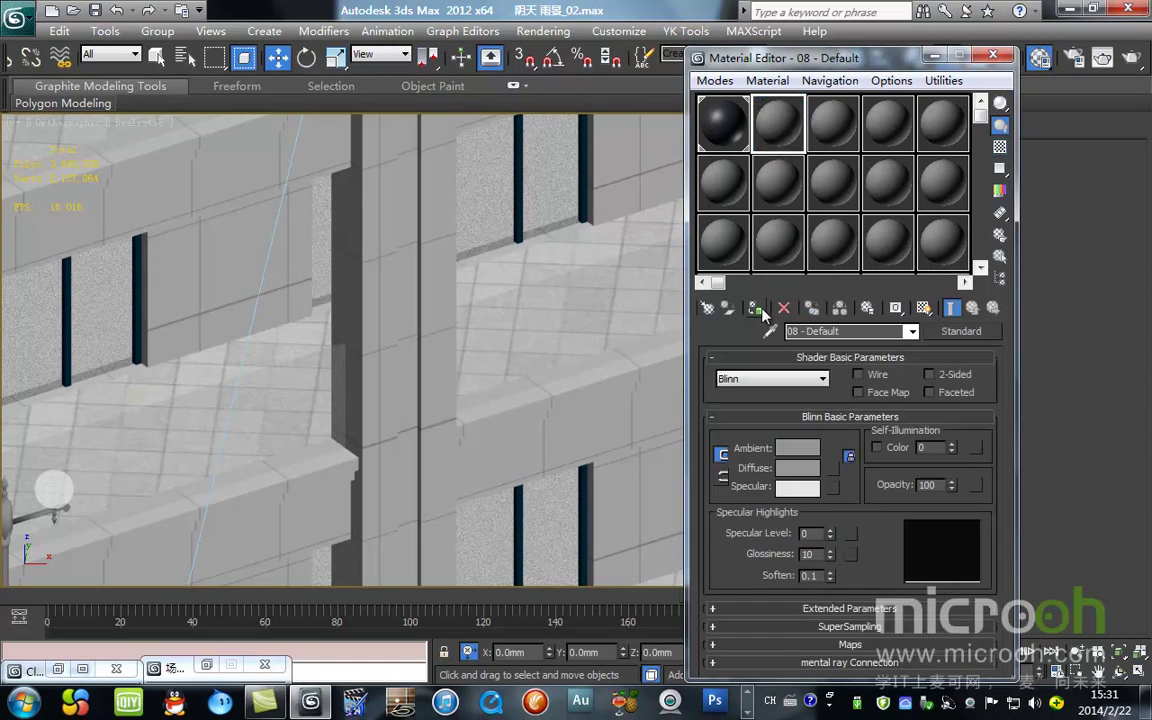
left_click(756, 309)
right_click(805, 476)
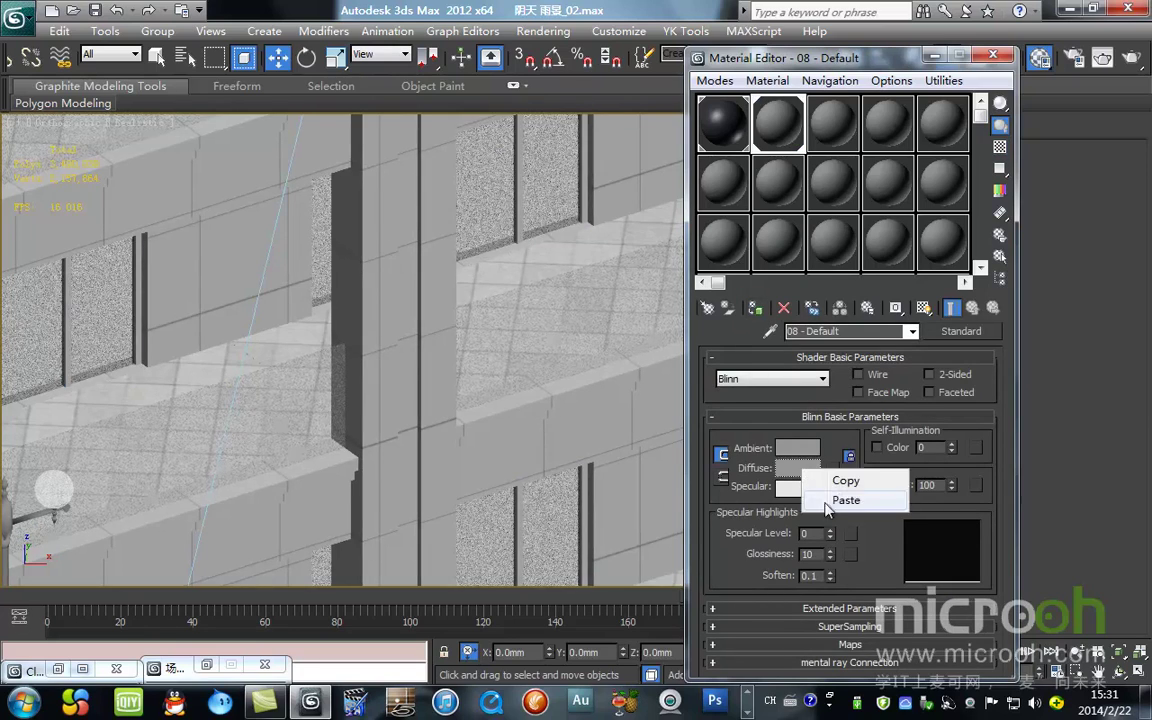
left_click(838, 498)
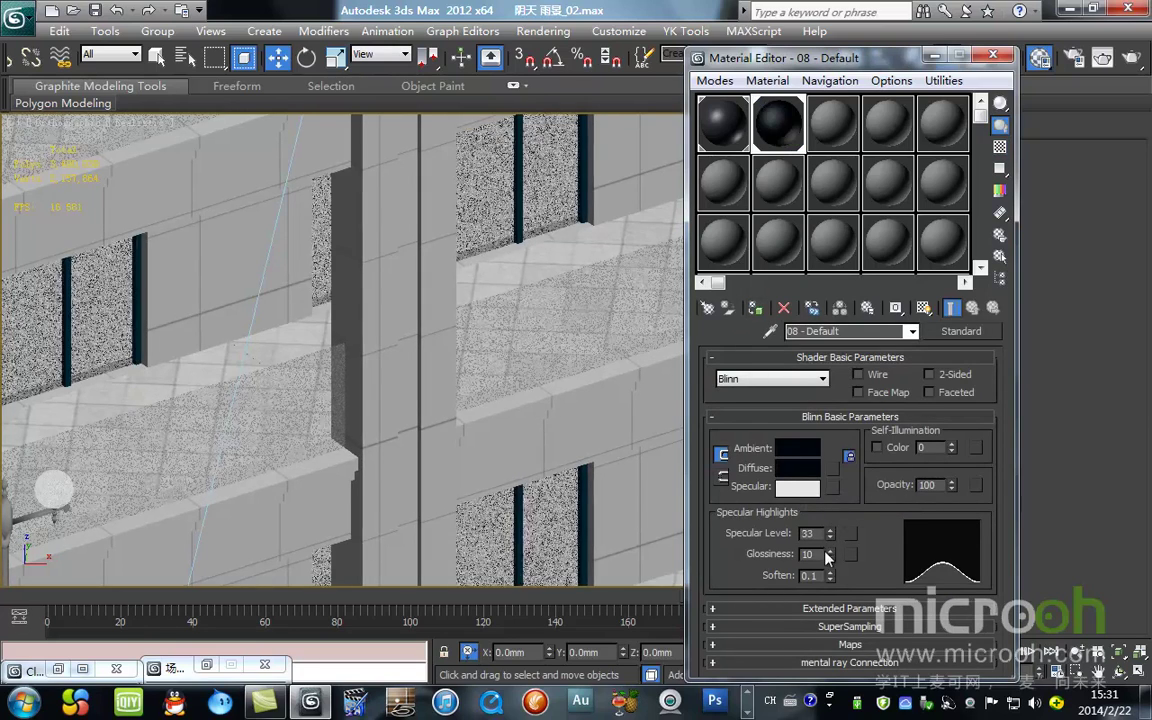
- Set the window frame material's specular level to 33 and glossiness to 15, and hide the selected frames
left_click_drag(830, 556, 830, 550)
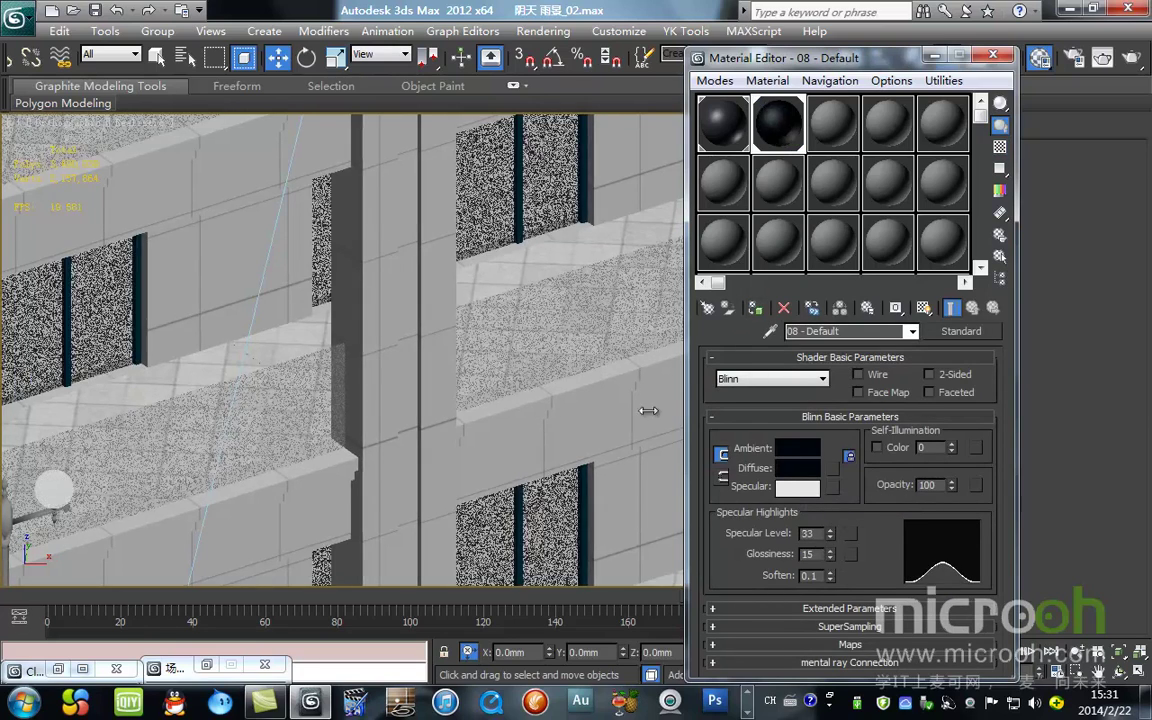
right_click(595, 376)
left_click(671, 322)
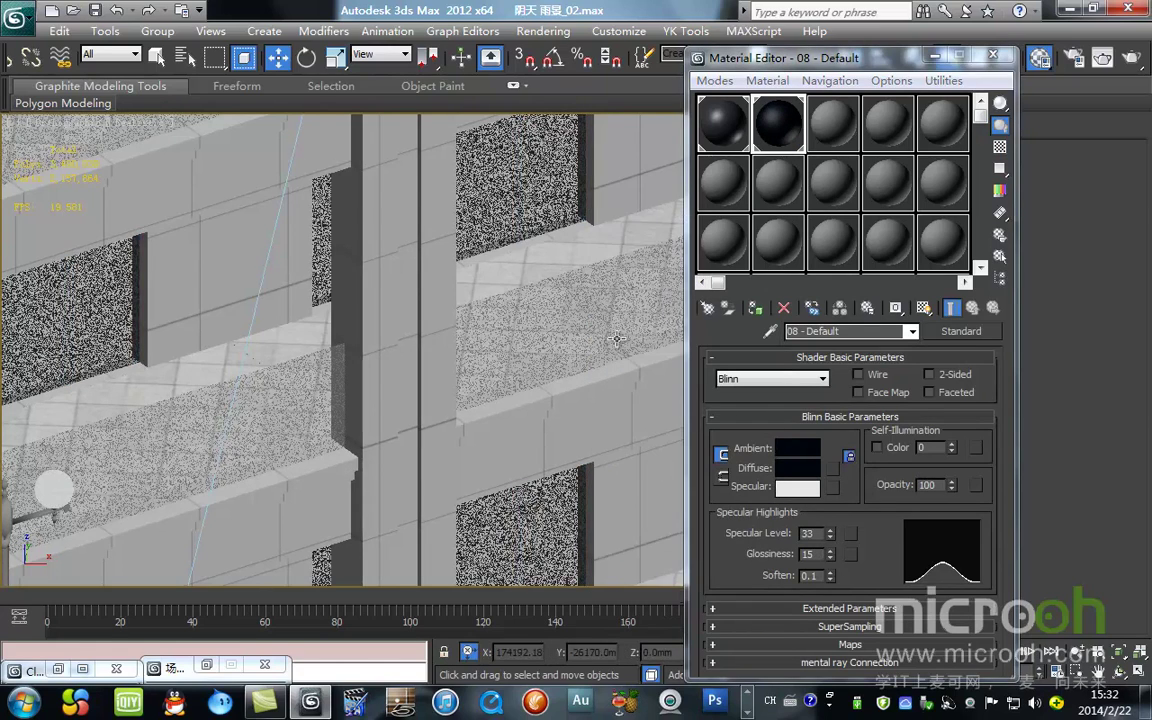
- Hide every layer except the building layer 建筑
scroll(616, 340, "down", 8)
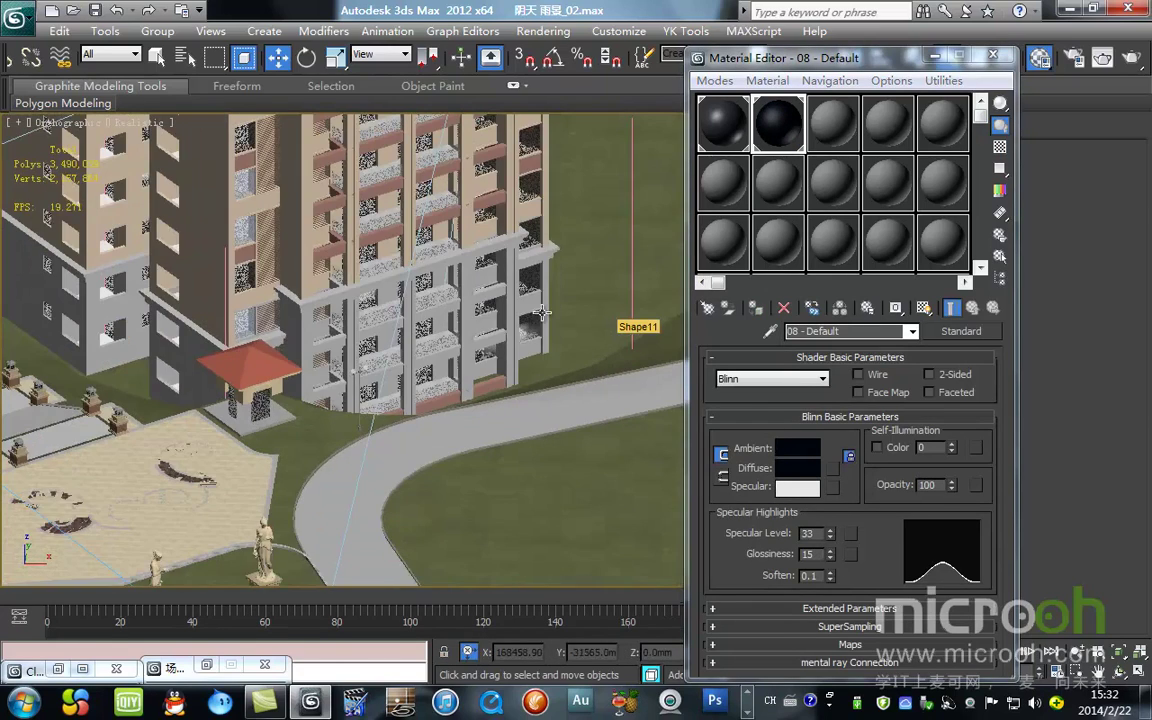
middle_click_drag(463, 342, 570, 292)
scroll(534, 303, "down", 2)
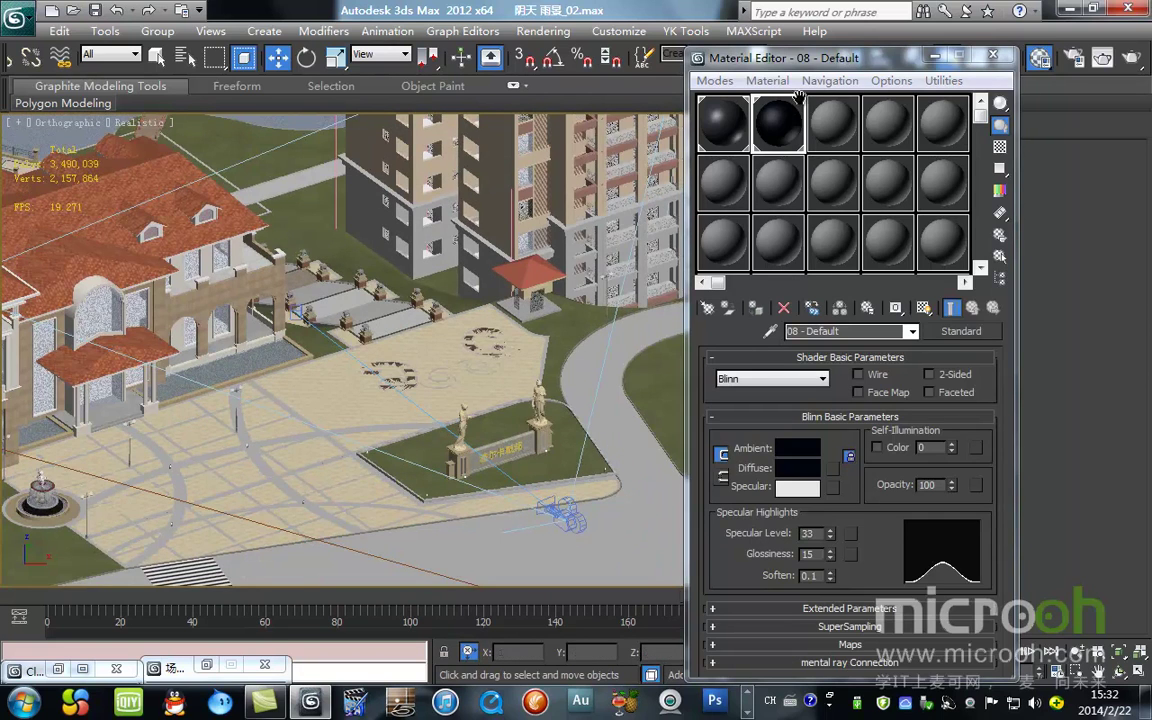
left_click_drag(828, 60, 873, 121)
left_click_drag(892, 168, 893, 162)
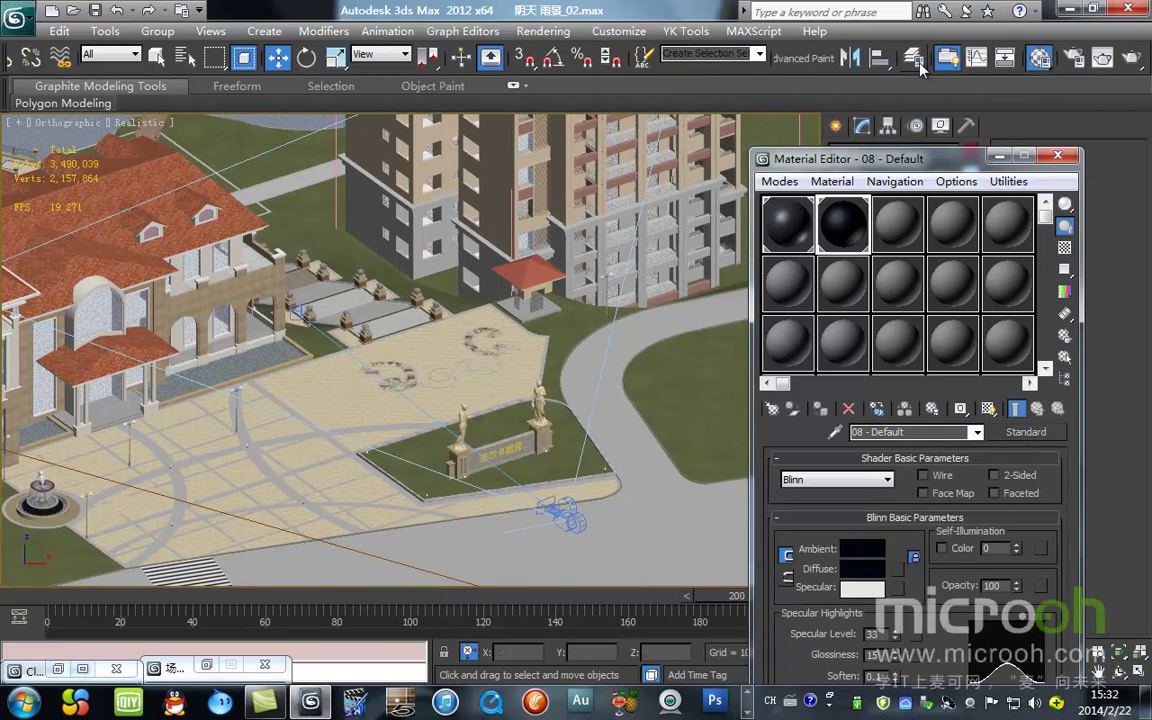
left_click(917, 61)
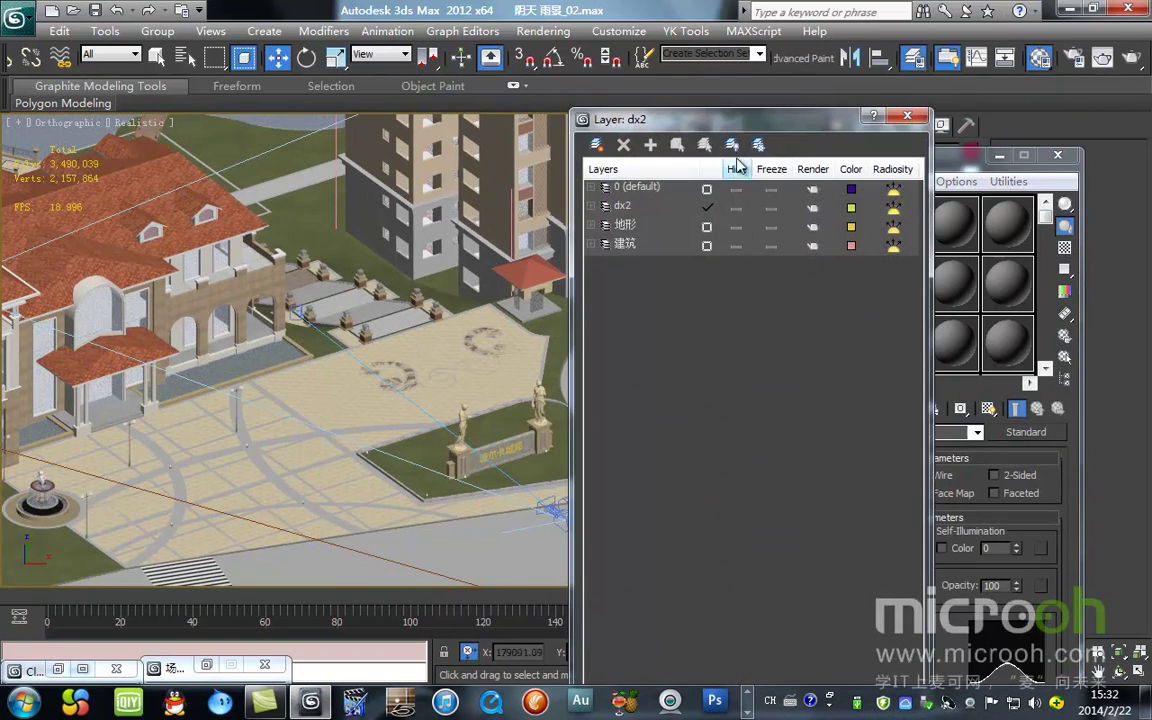
left_click(737, 172)
left_click(737, 246)
left_click(901, 118)
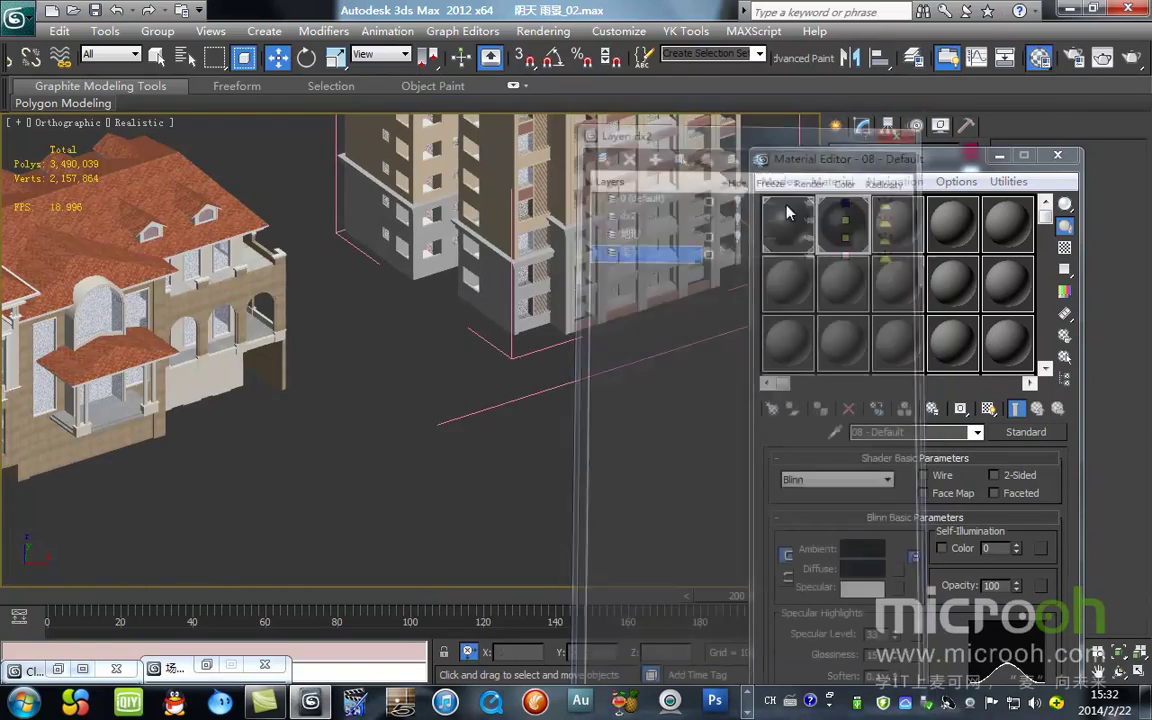
- Sample the glass material 玻璃 from the tower into the third material slot
scroll(411, 373, "up", 6)
middle_click_drag(356, 438, 492, 396)
scroll(492, 396, "down", 4)
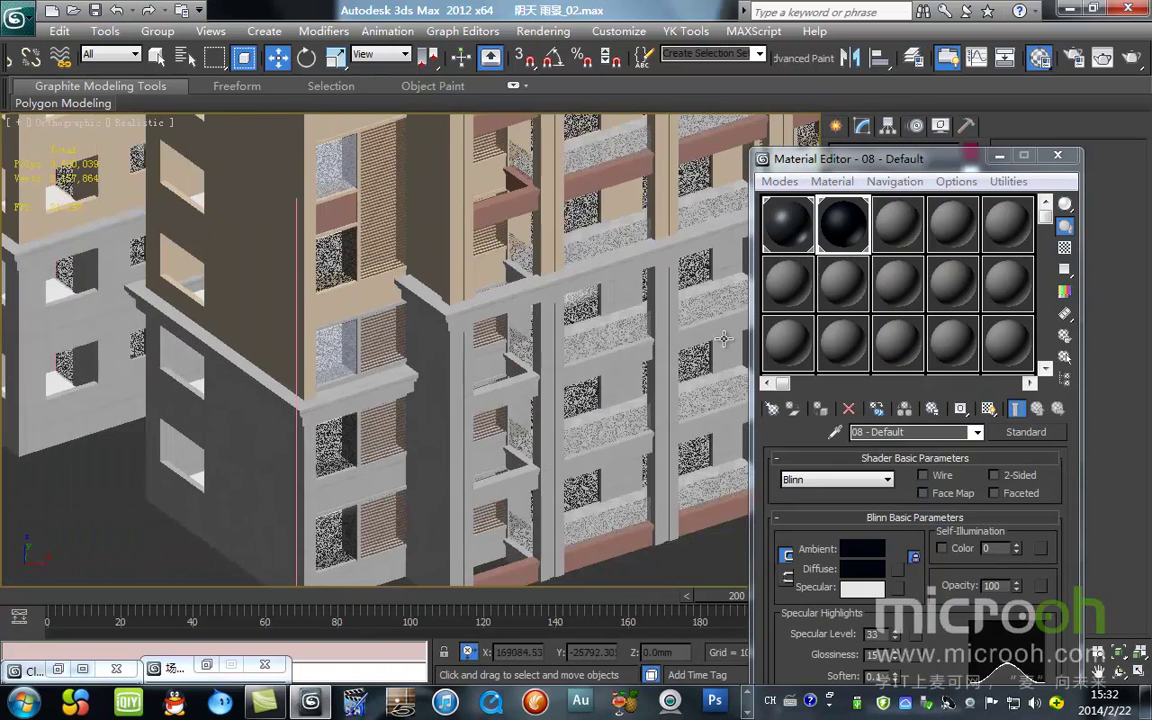
left_click(885, 240)
left_click(835, 436)
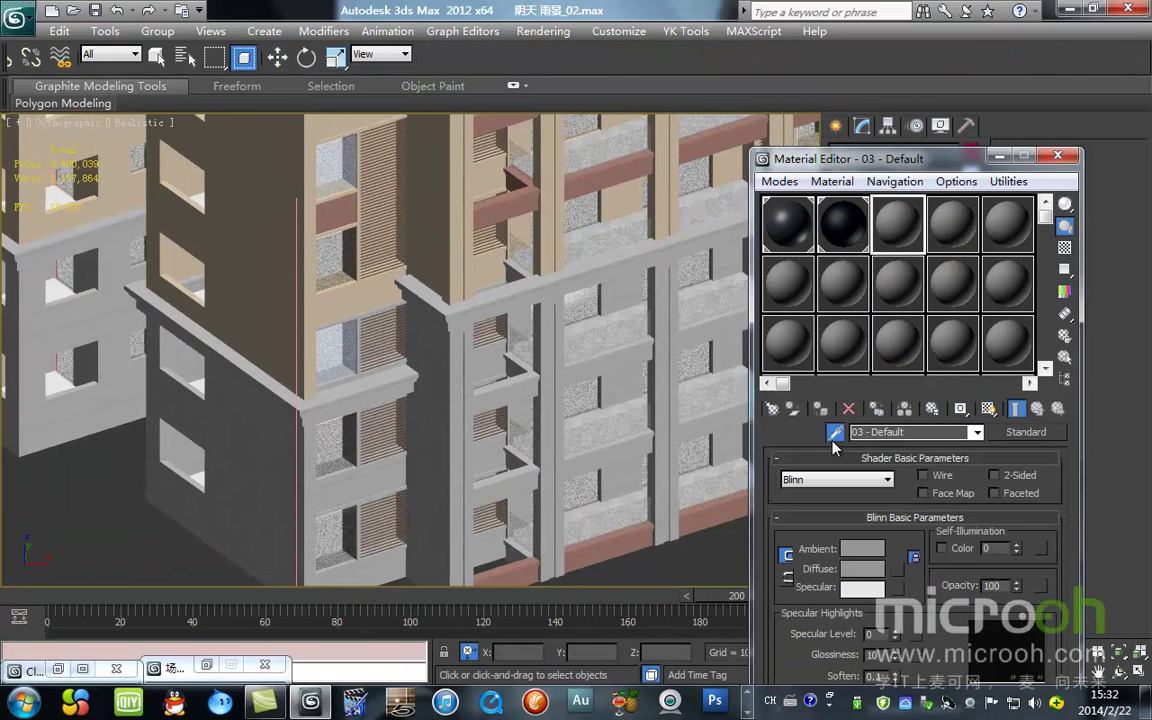
middle_click_drag(377, 396, 481, 221)
left_click(426, 343)
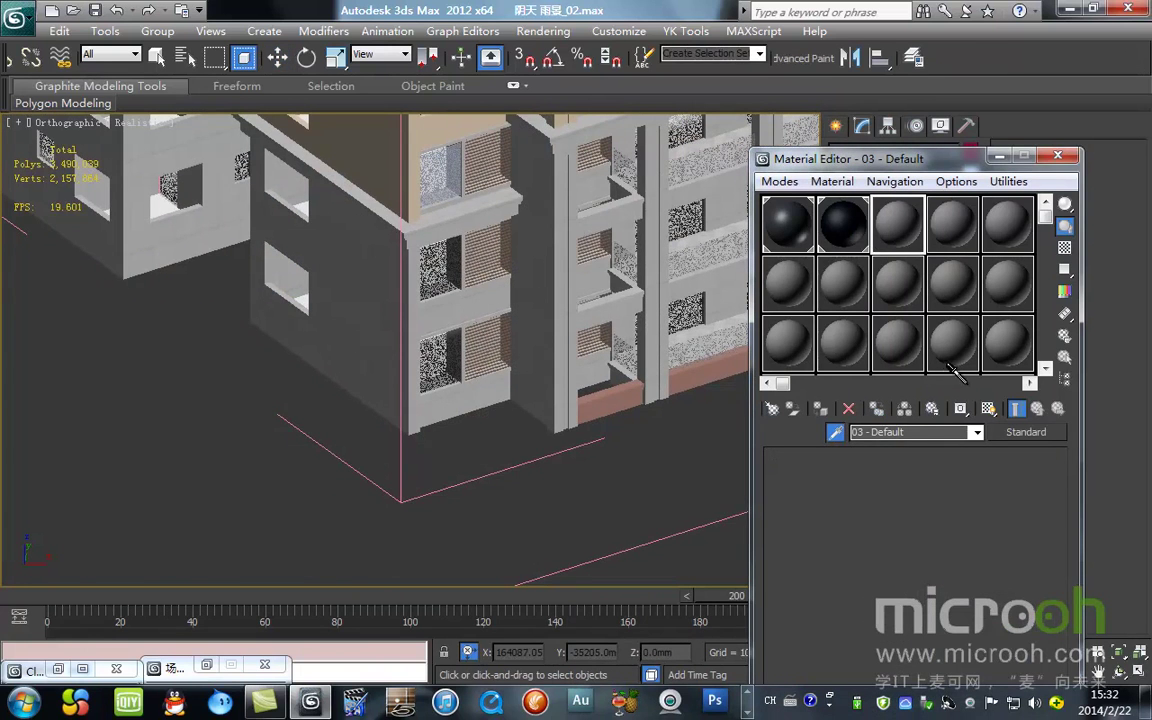
- Select all objects that use the glass material 玻璃, isolate them, and view them through Camera02
left_click(1066, 359)
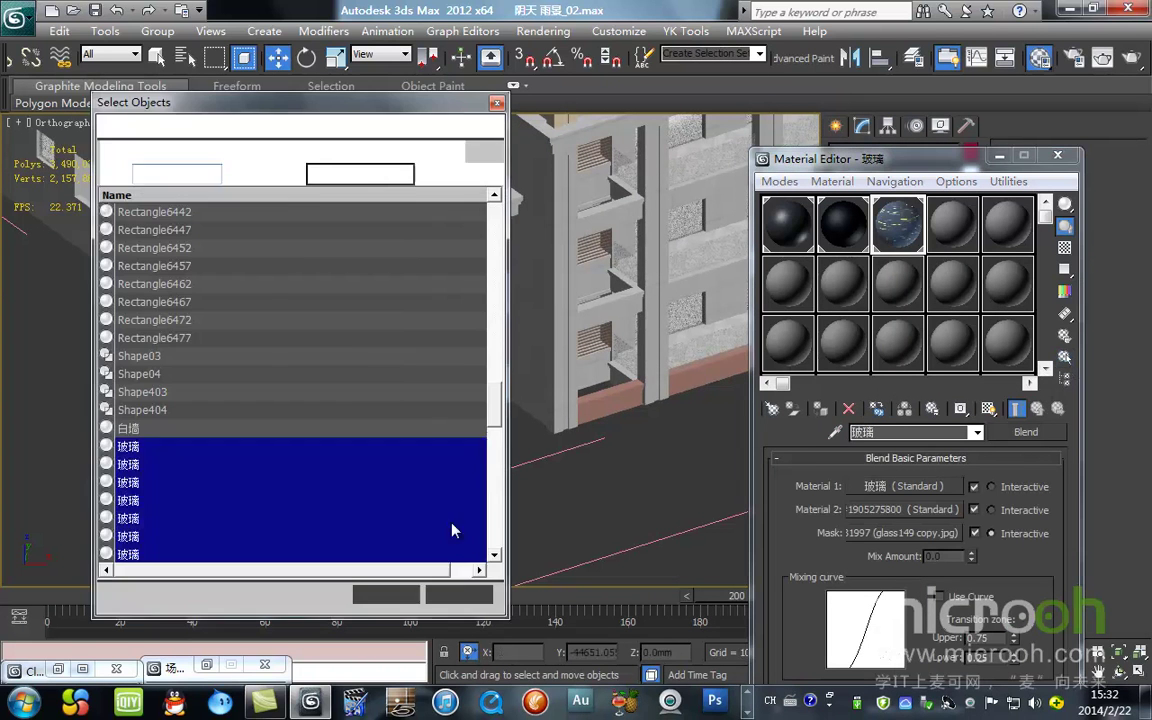
left_click(386, 594)
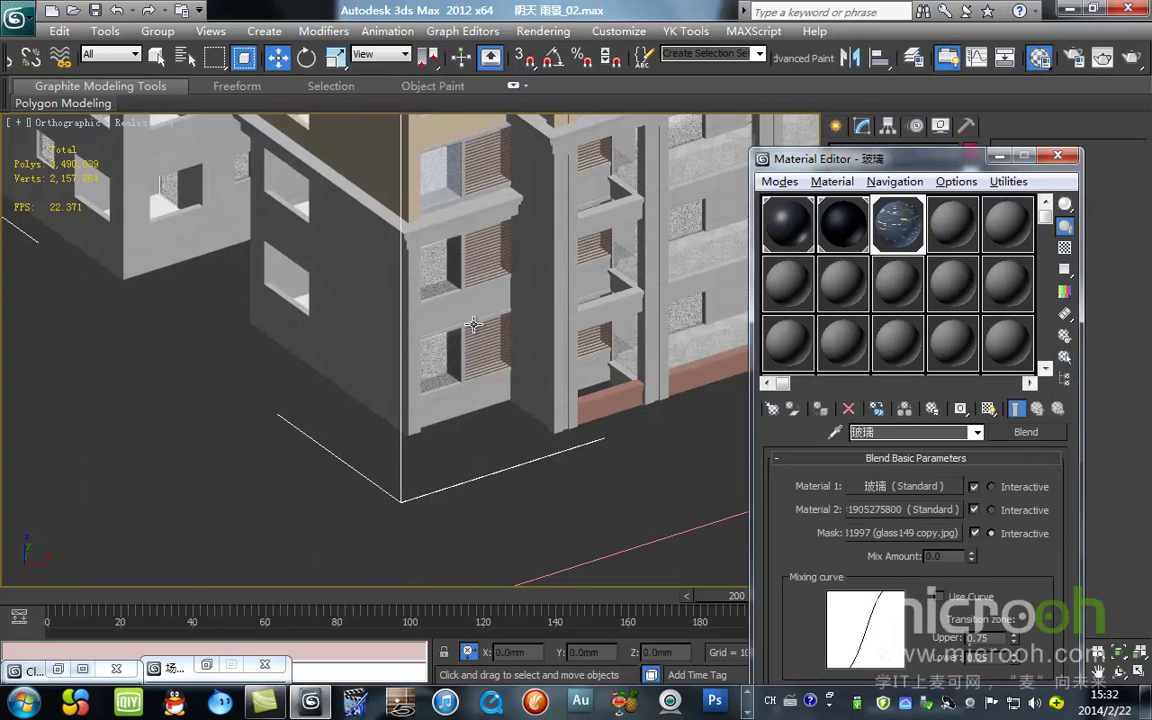
key("alt+q")
scroll(521, 377, "up", 2)
middle_click_drag(521, 377, 456, 270)
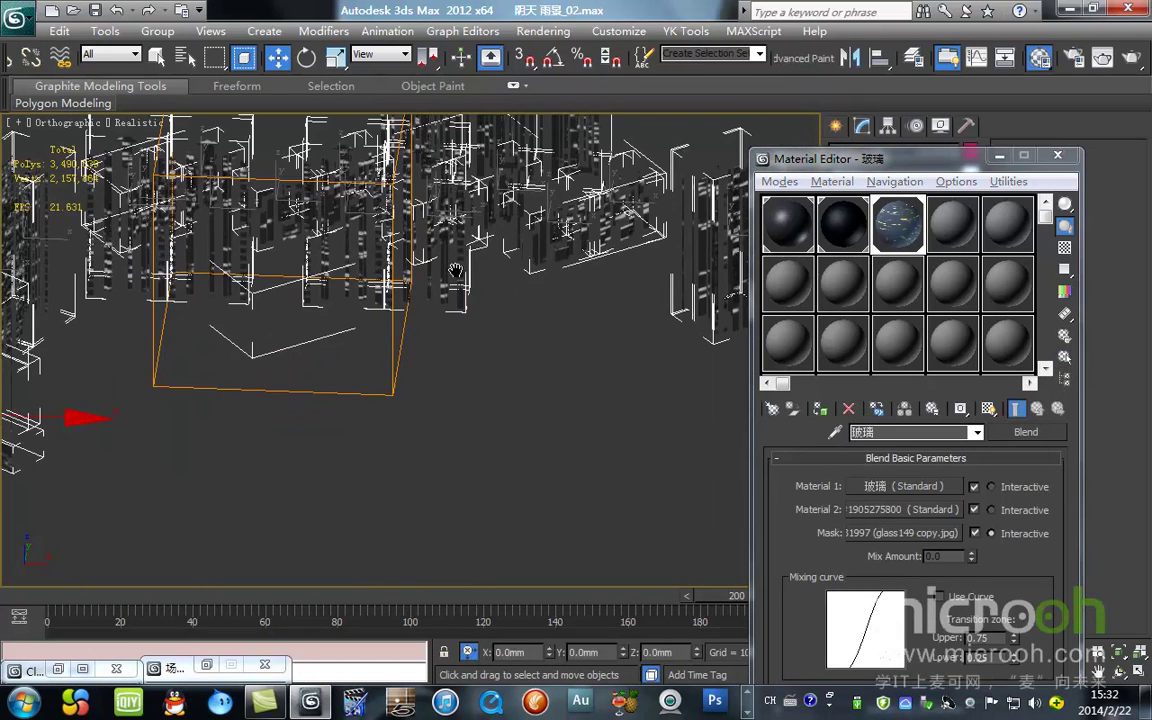
key("c")
- Assign the unused Standard material 04 - Default from the fourth slot to the isolated glass objects
left_click_drag(890, 168, 710, 110)
left_click(772, 170)
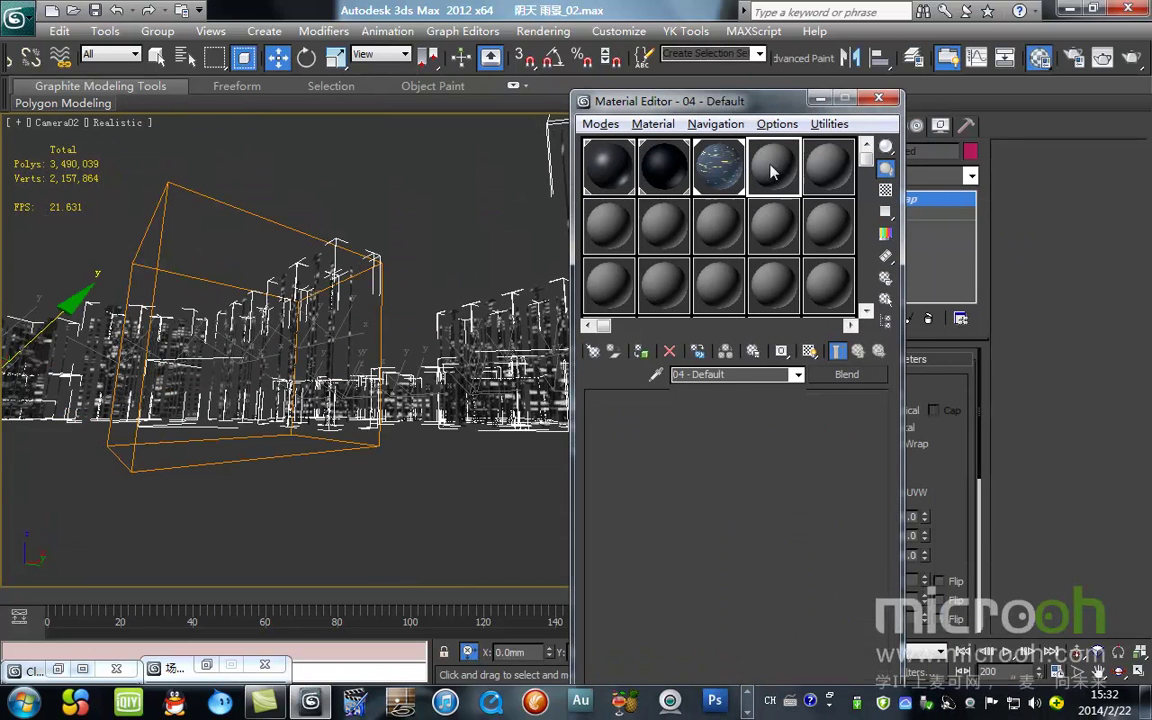
left_click(641, 352)
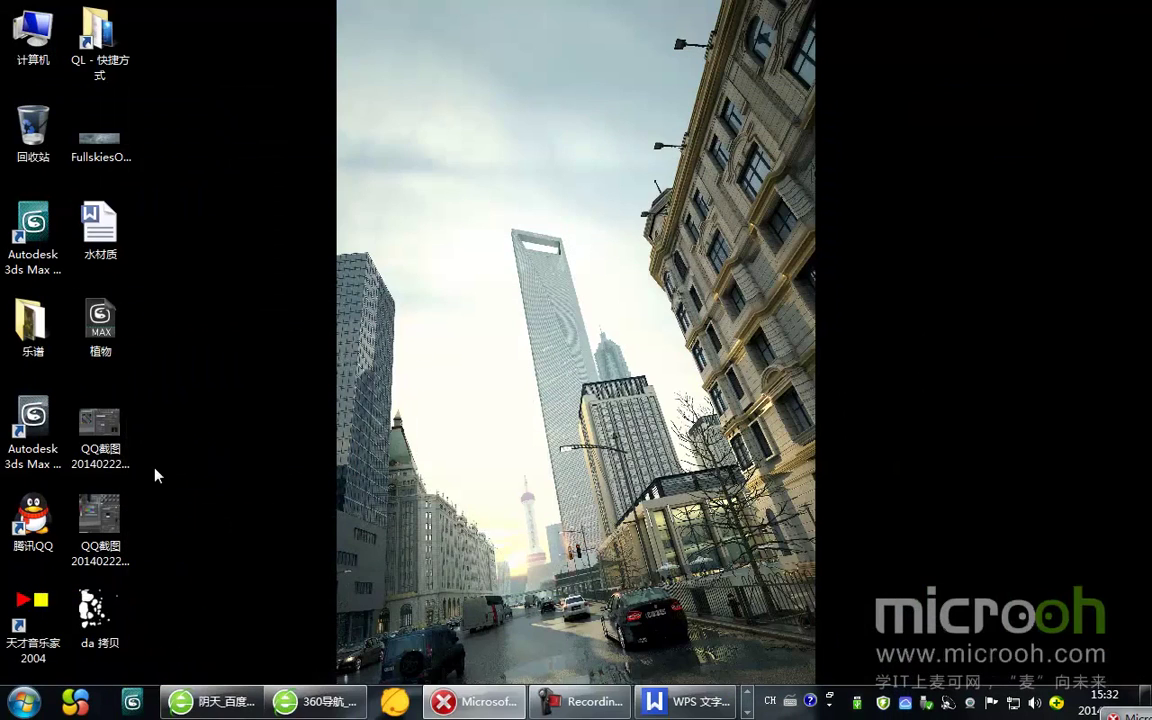
left_click(103, 420)
double_click(117, 410)
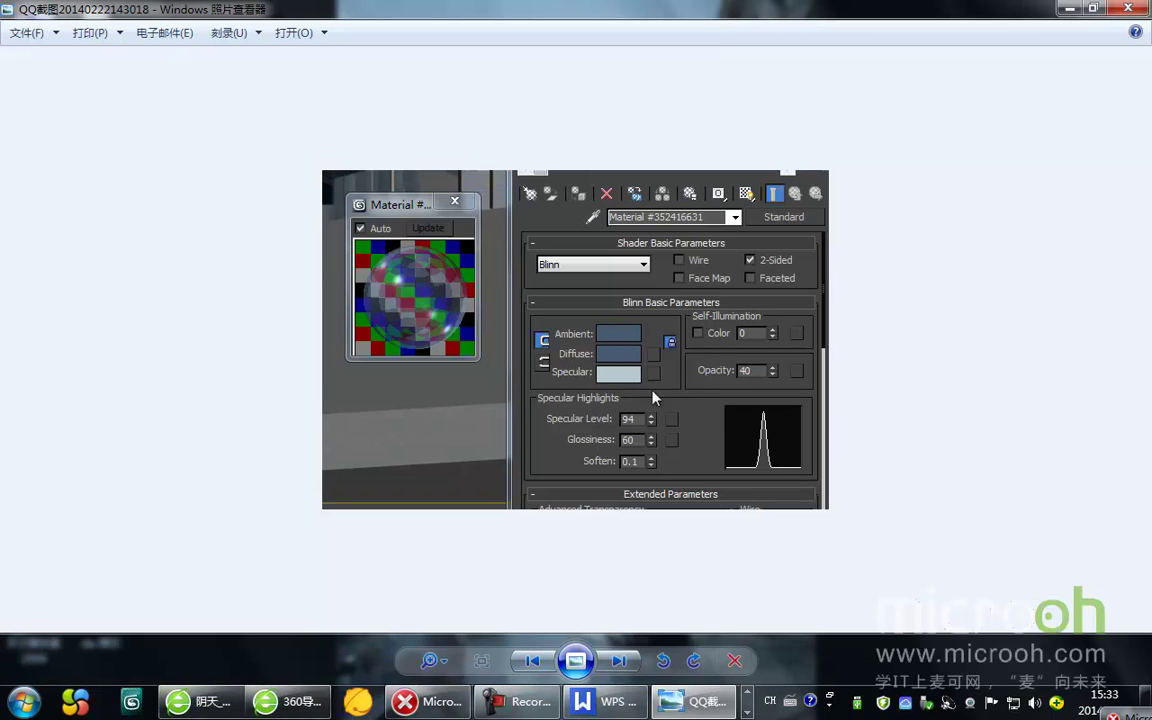
left_click(747, 714)
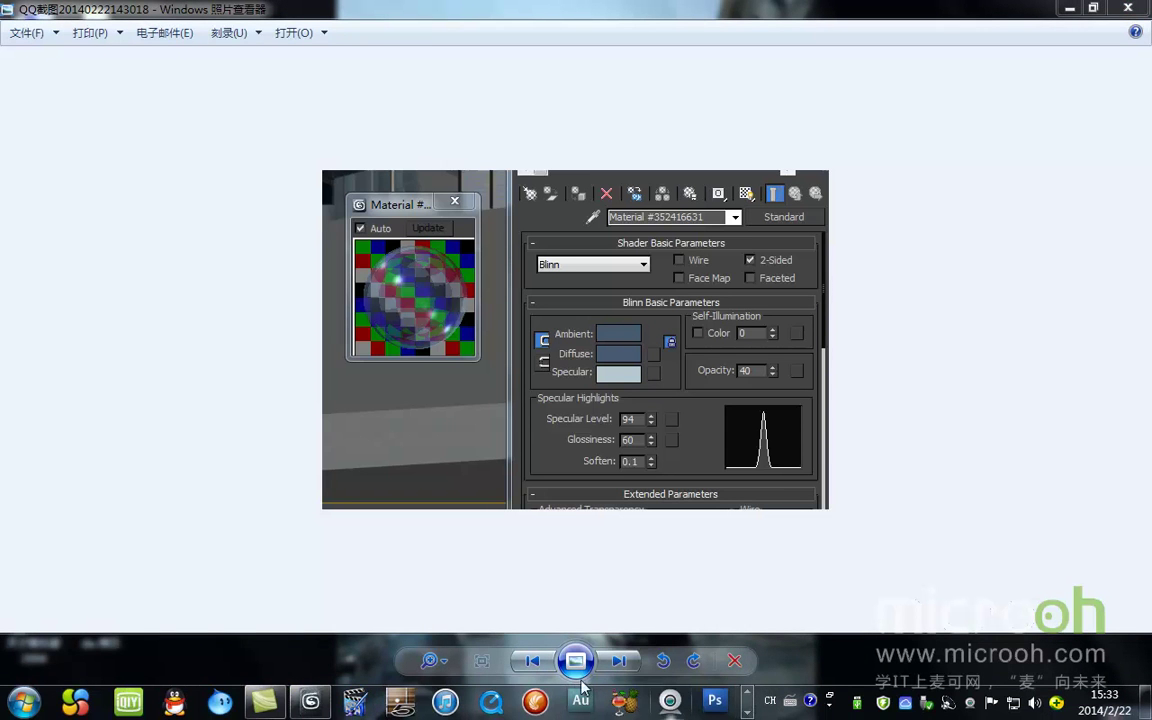
left_click(310, 701)
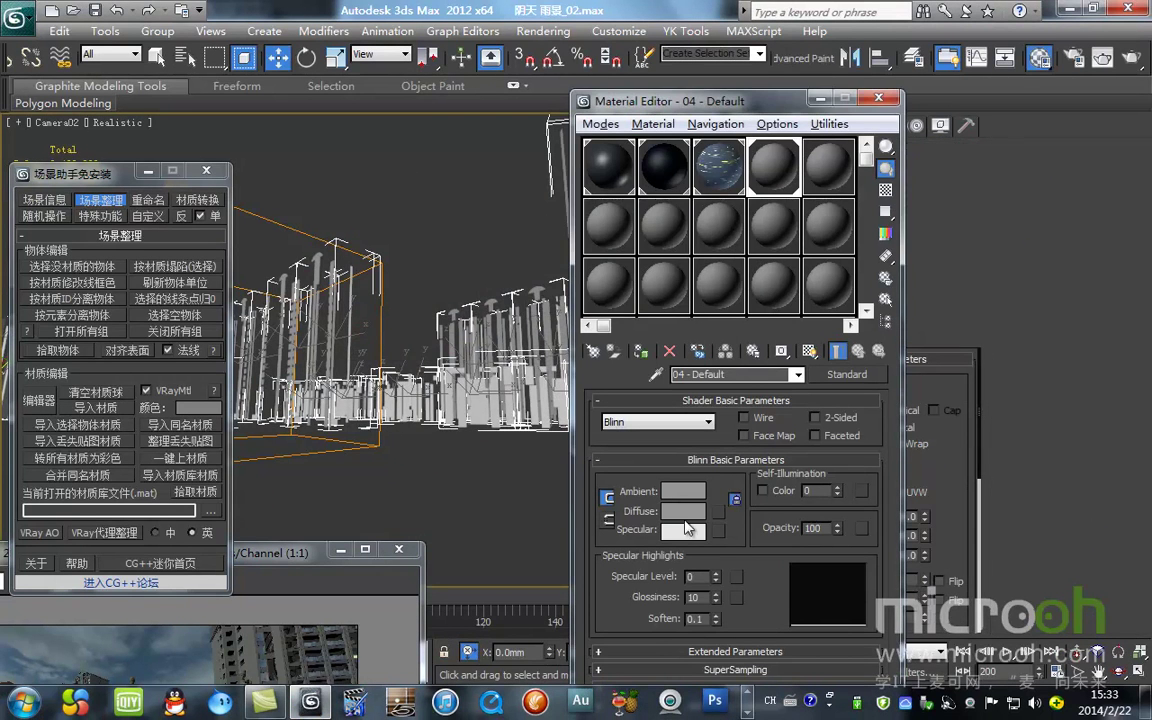
- Set the glass material's diffuse color to a muted blue-gray, about RGB 82, 96, 109
left_click(683, 511)
left_click(468, 340)
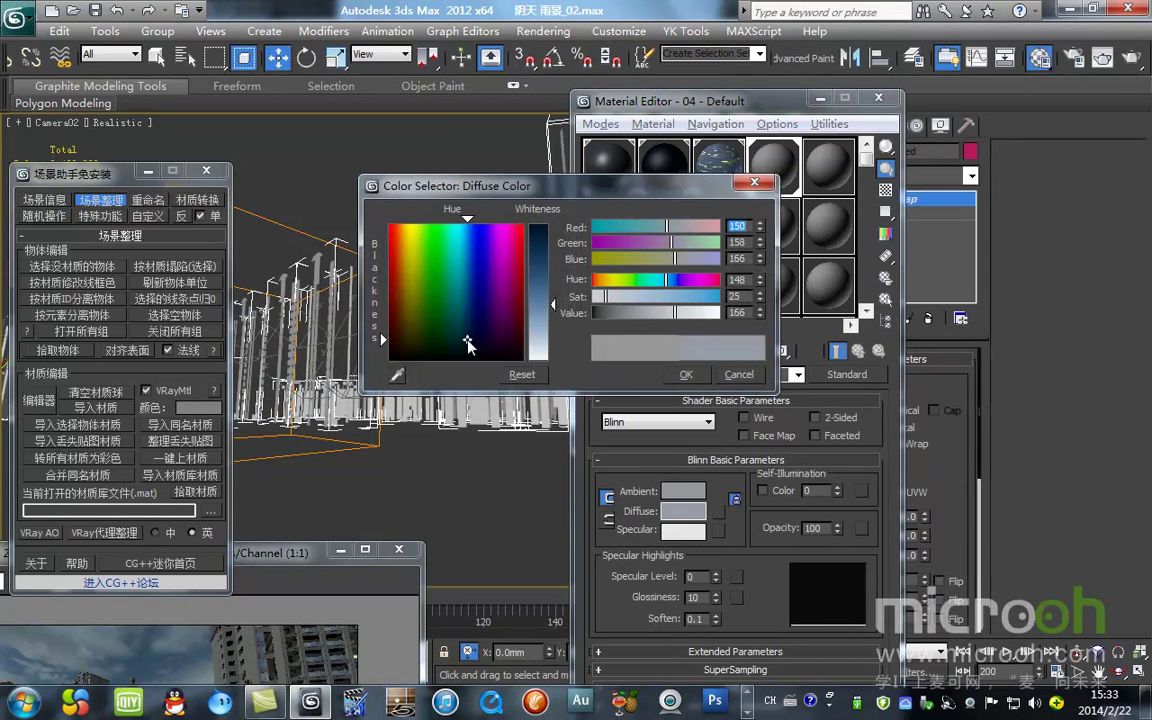
left_click_drag(549, 304, 561, 268)
left_click(686, 374)
- Change the glass material's specular color to a light sky blue
left_click(703, 533)
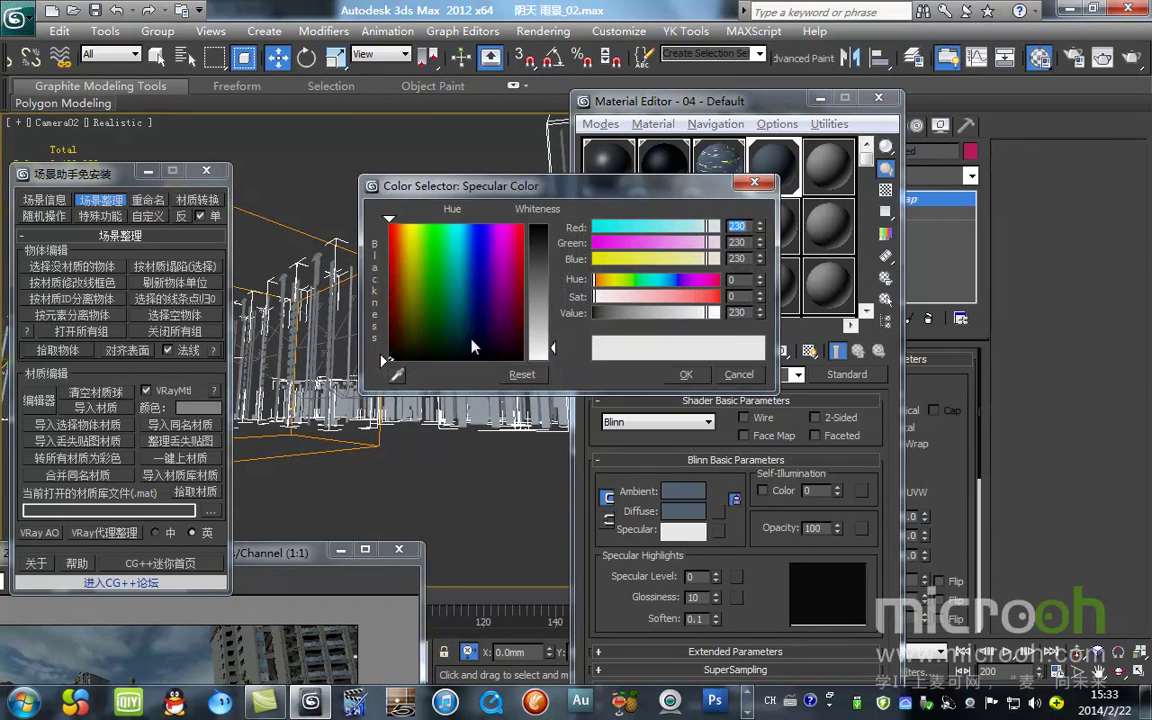
left_click(472, 231)
left_click_drag(550, 348, 553, 326)
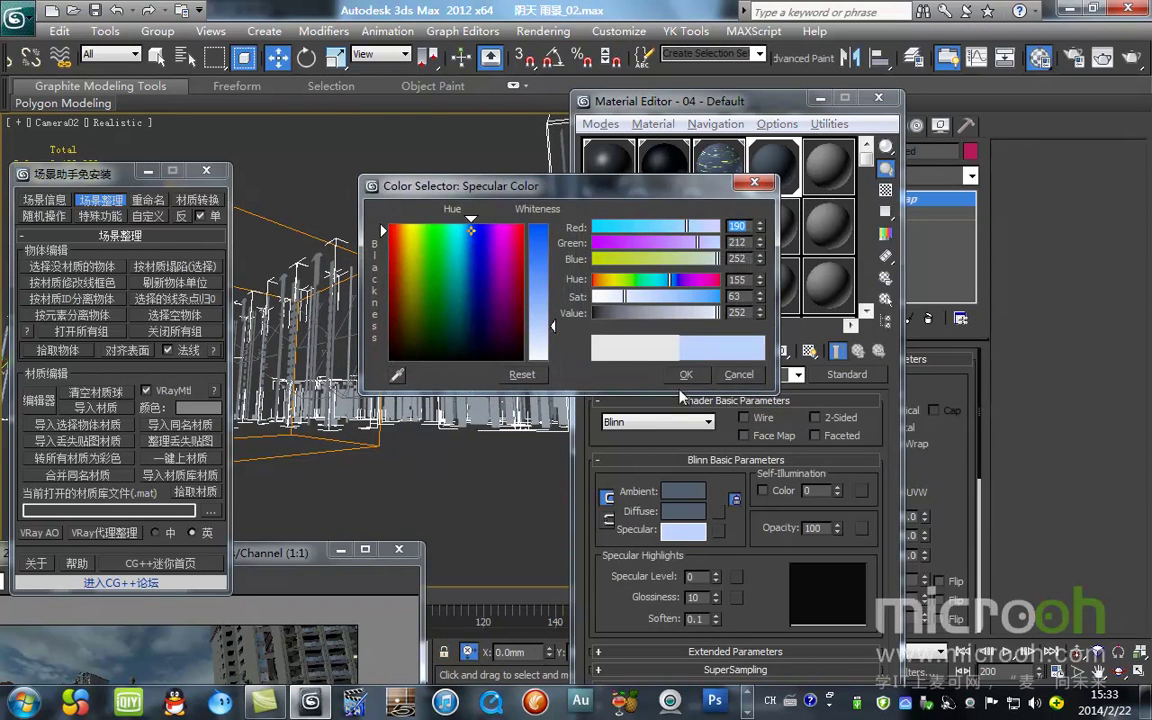
left_click_drag(473, 231, 467, 231)
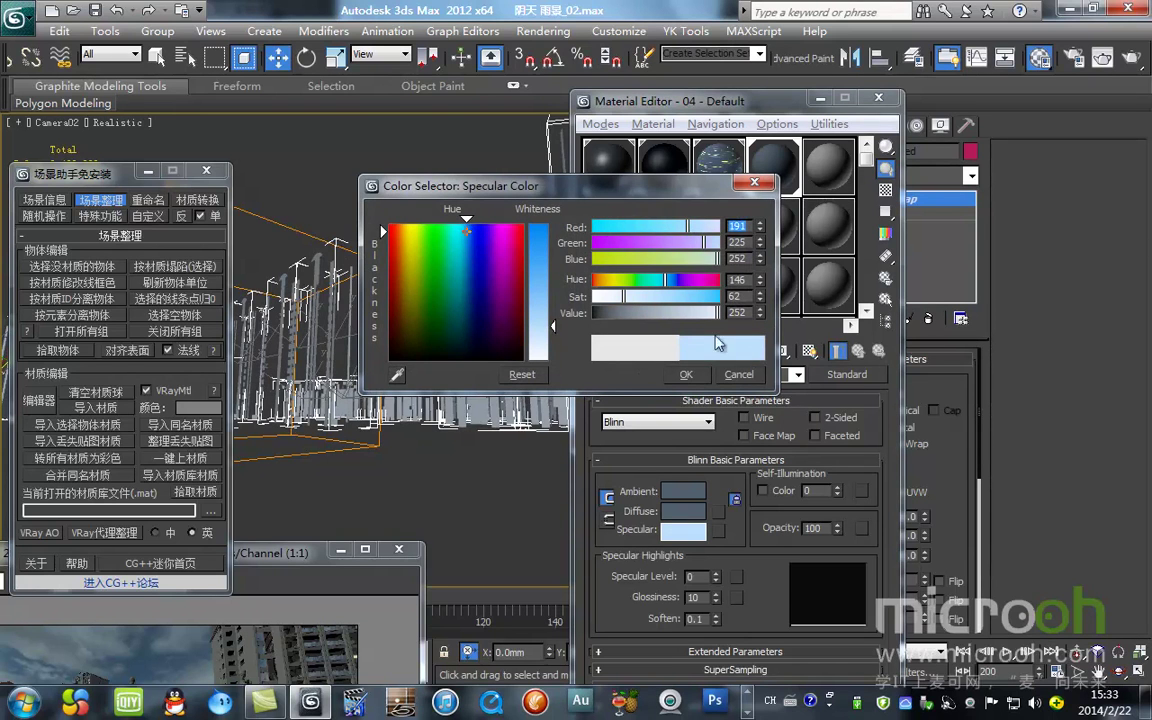
left_click_drag(718, 313, 697, 313)
left_click_drag(625, 297, 637, 297)
left_click_drag(702, 313, 713, 314)
left_click(684, 376)
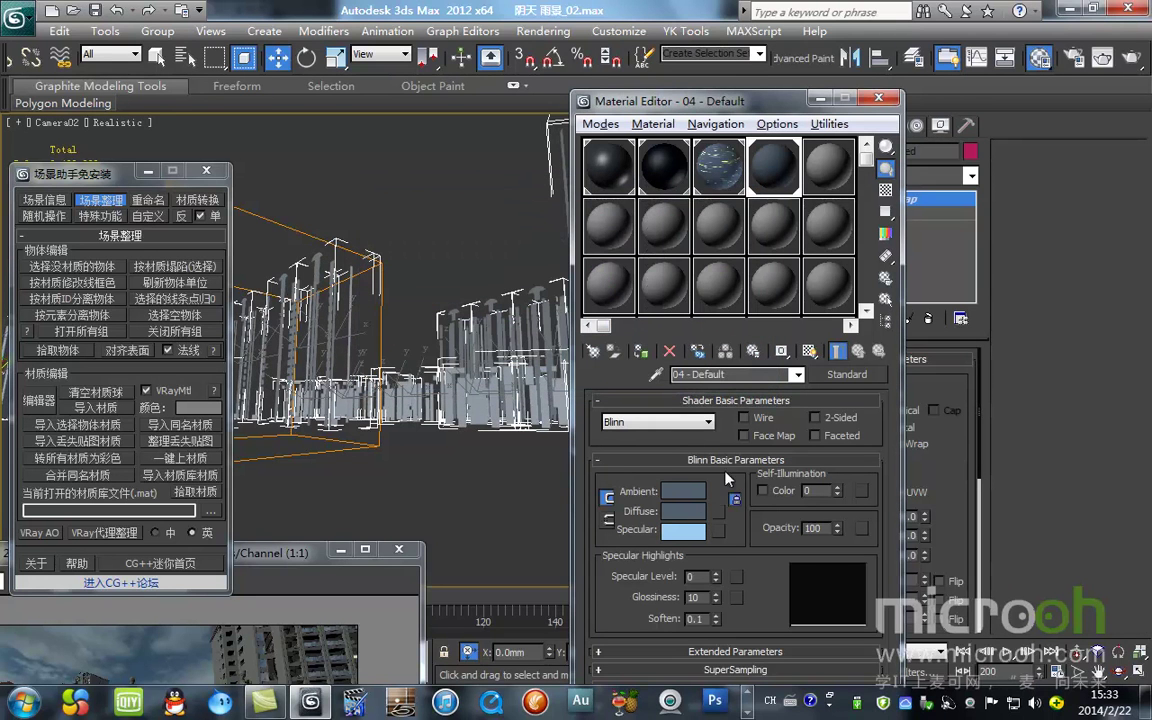
left_click_drag(775, 108, 766, 40)
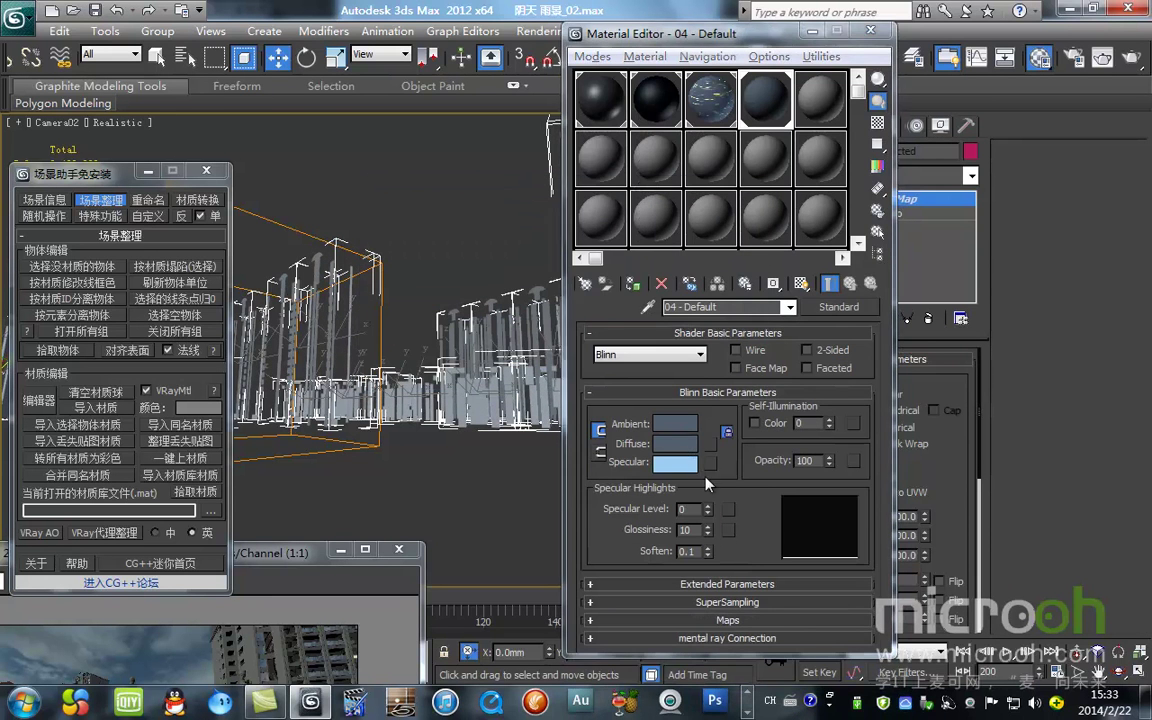
left_click(686, 449)
left_click_drag(637, 300, 663, 313)
left_click(522, 375)
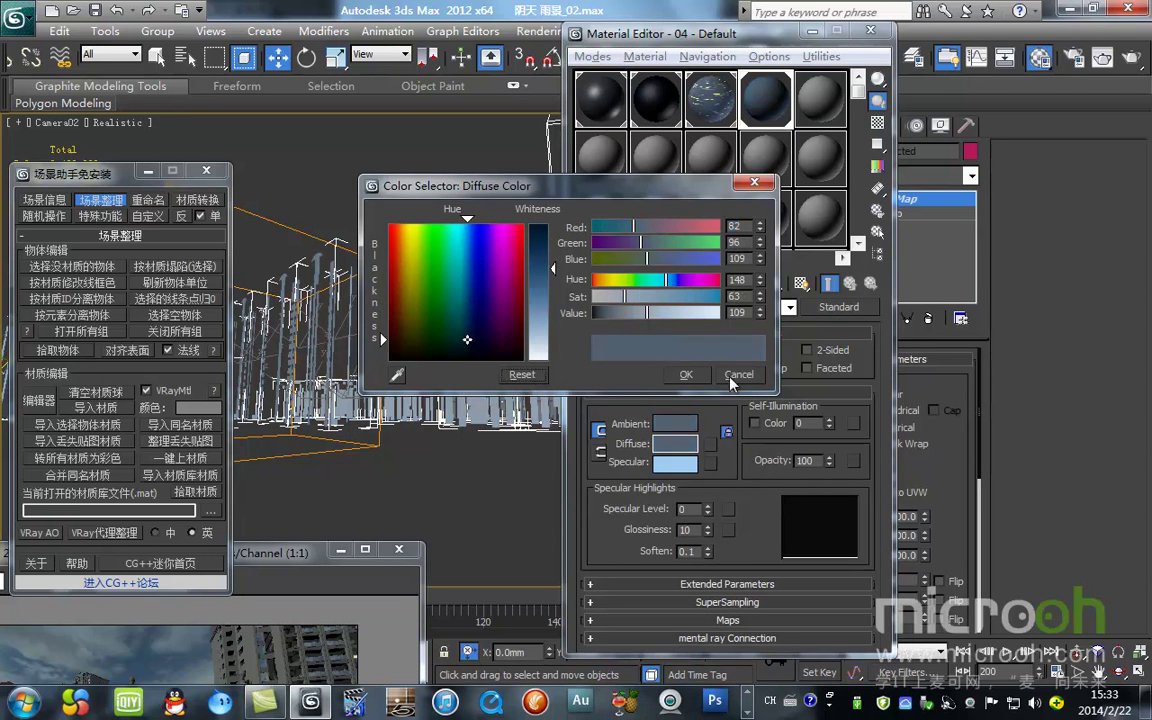
left_click(684, 375)
- Set the glass material's specular level to 91, glossiness to 51 and opacity to 40, with the checkered sample background shown
left_click_drag(708, 509, 707, 448)
left_click(882, 125)
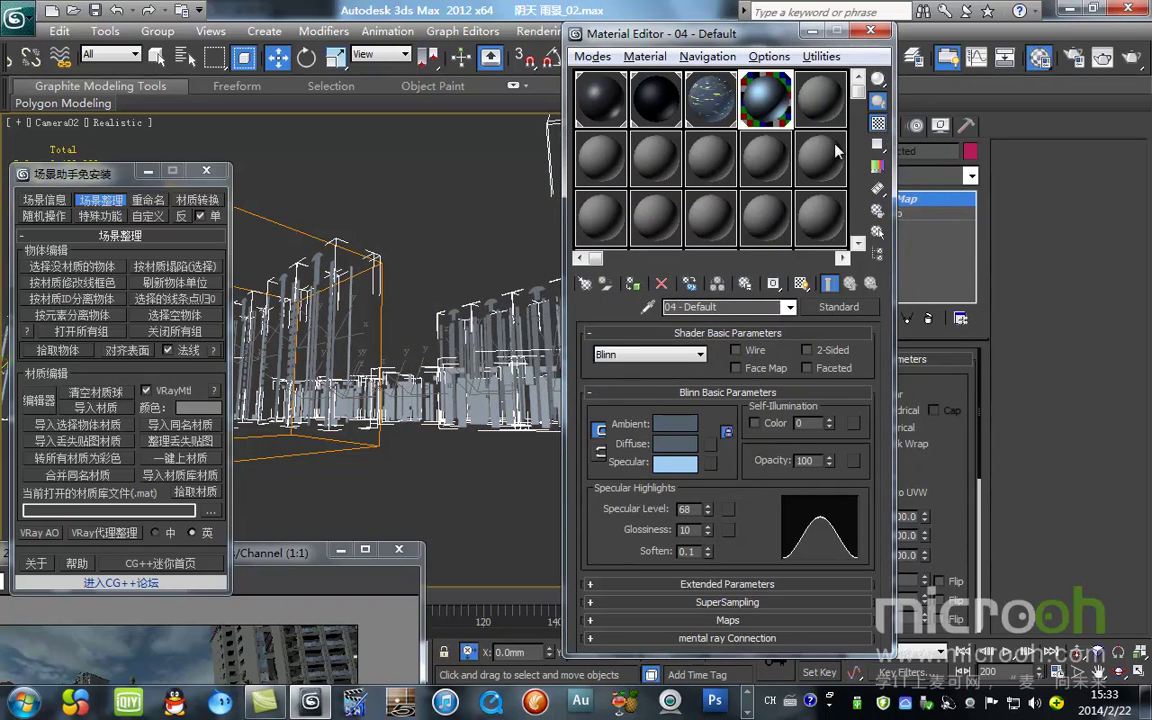
mouse_move(707, 537)
left_mouse_down()
mouse_move(715, 493)
mouse_move(709, 524)
left_mouse_up()
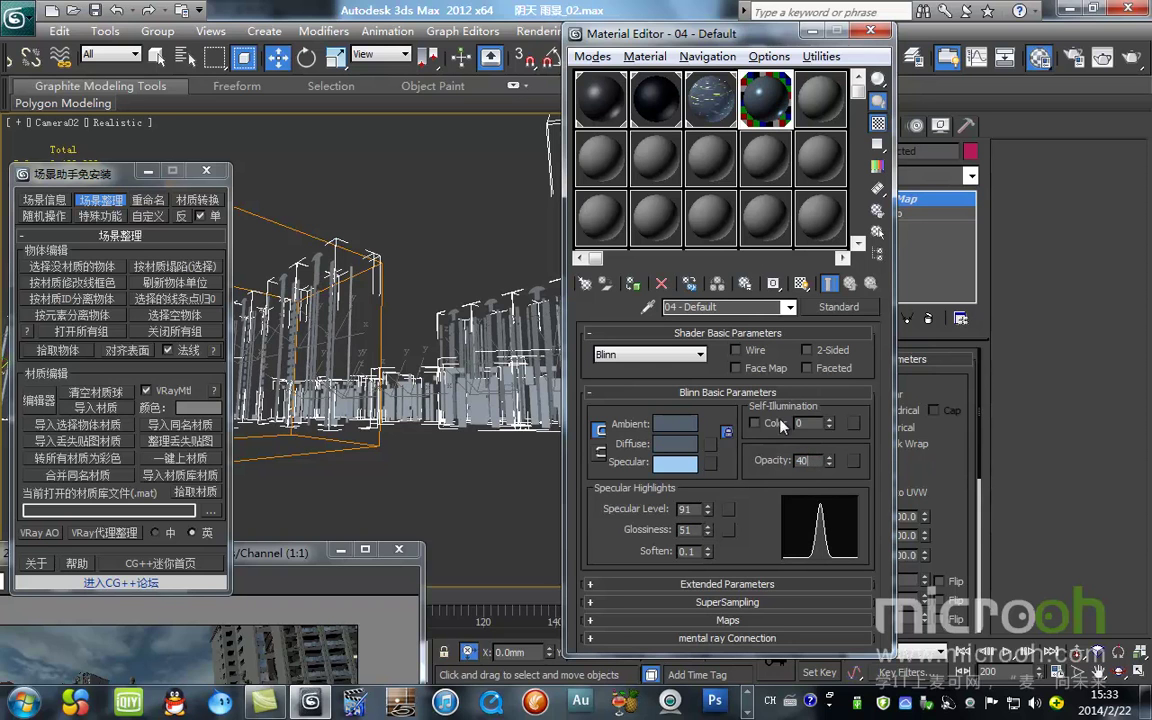
key("Return")
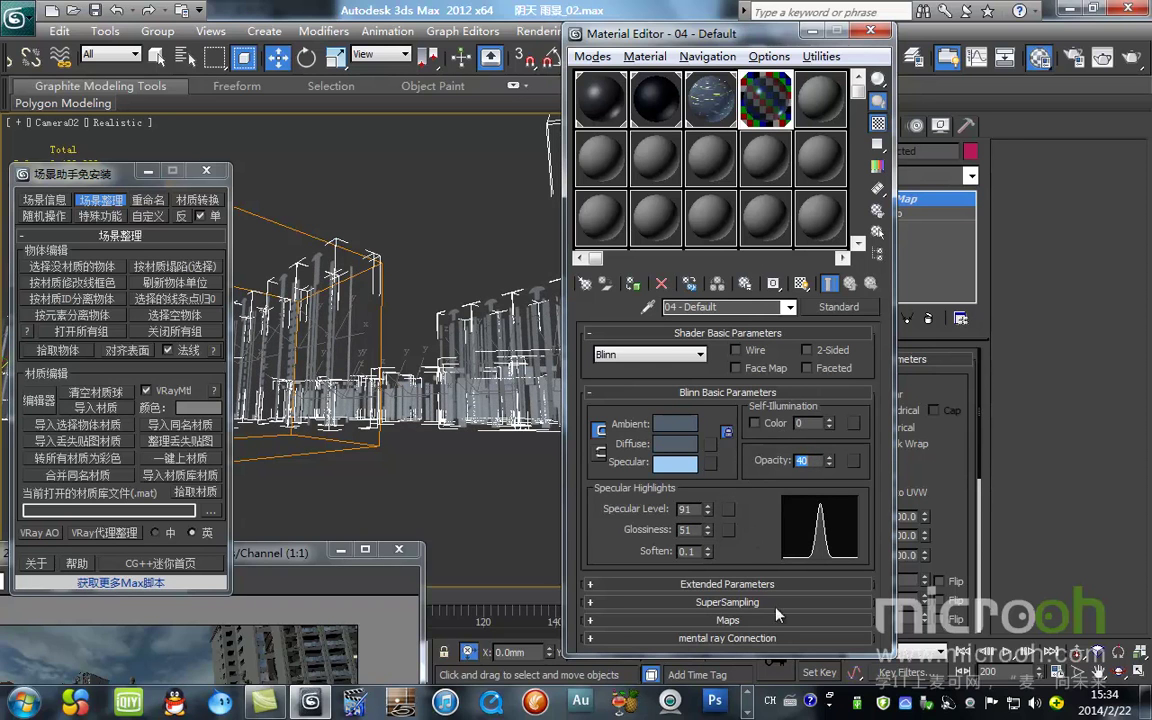
- Assign a VRayMap to the glass material's Reflection slot and set the reflection amount to 40
left_click(724, 620)
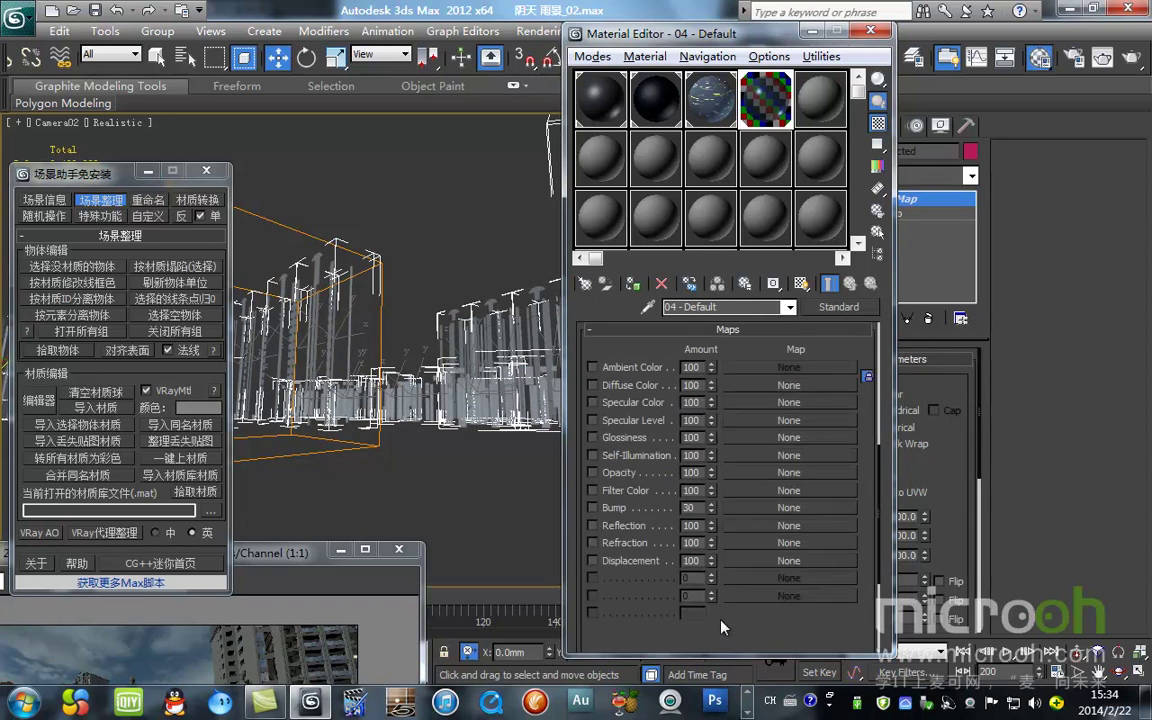
left_click(593, 525)
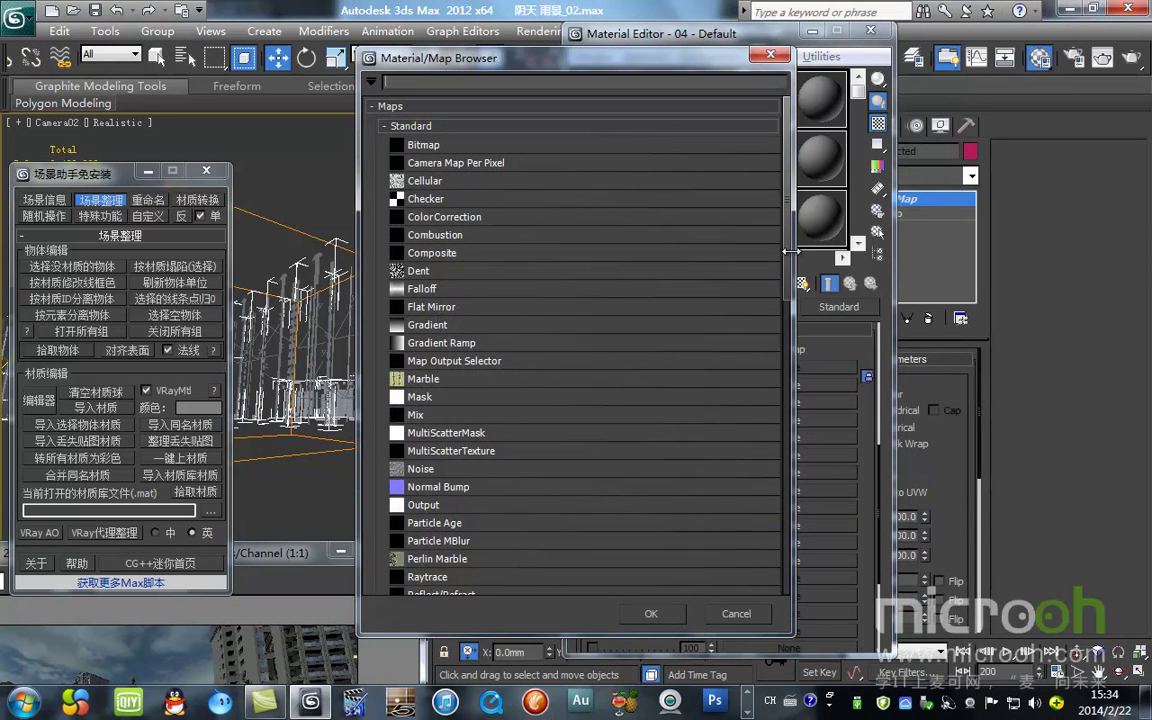
scroll(779, 360, "down", 3)
left_click_drag(779, 360, 777, 535)
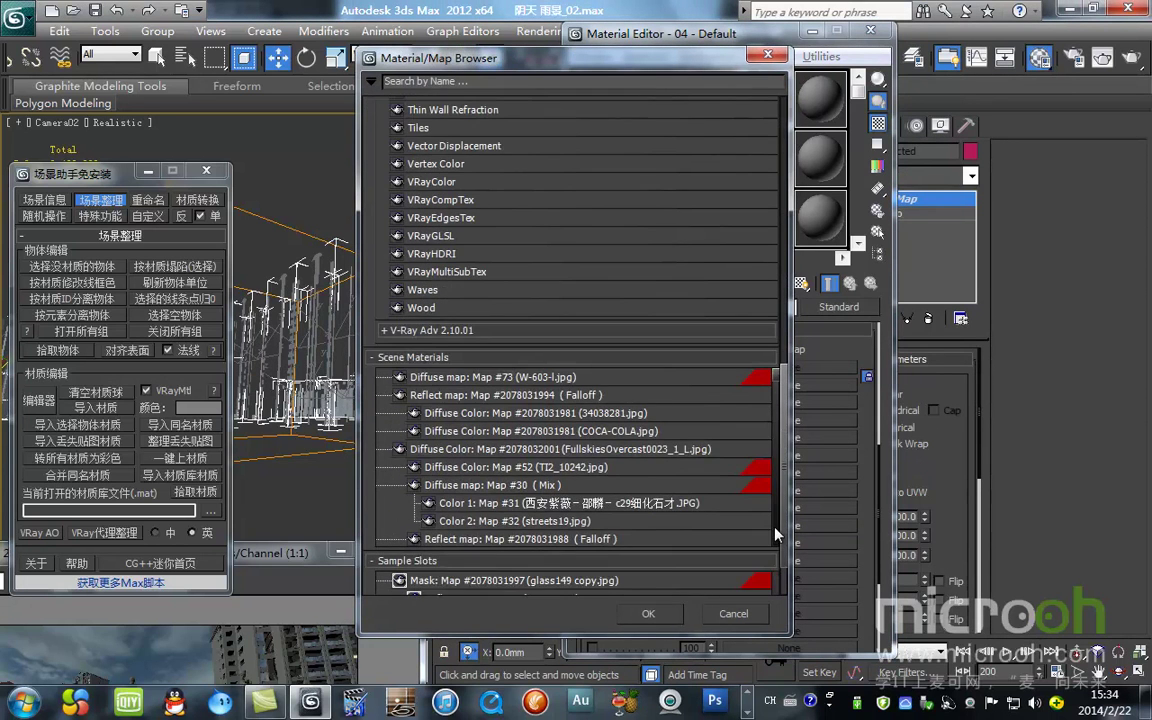
left_click(428, 332)
double_click(457, 405)
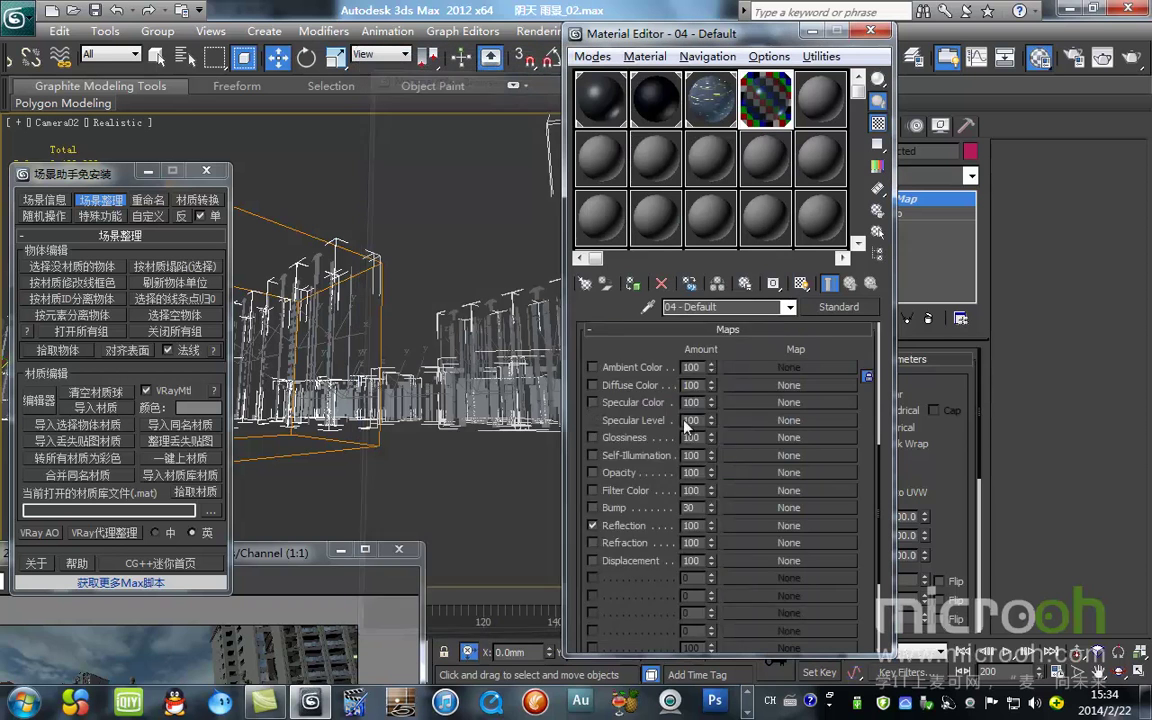
left_click(850, 283)
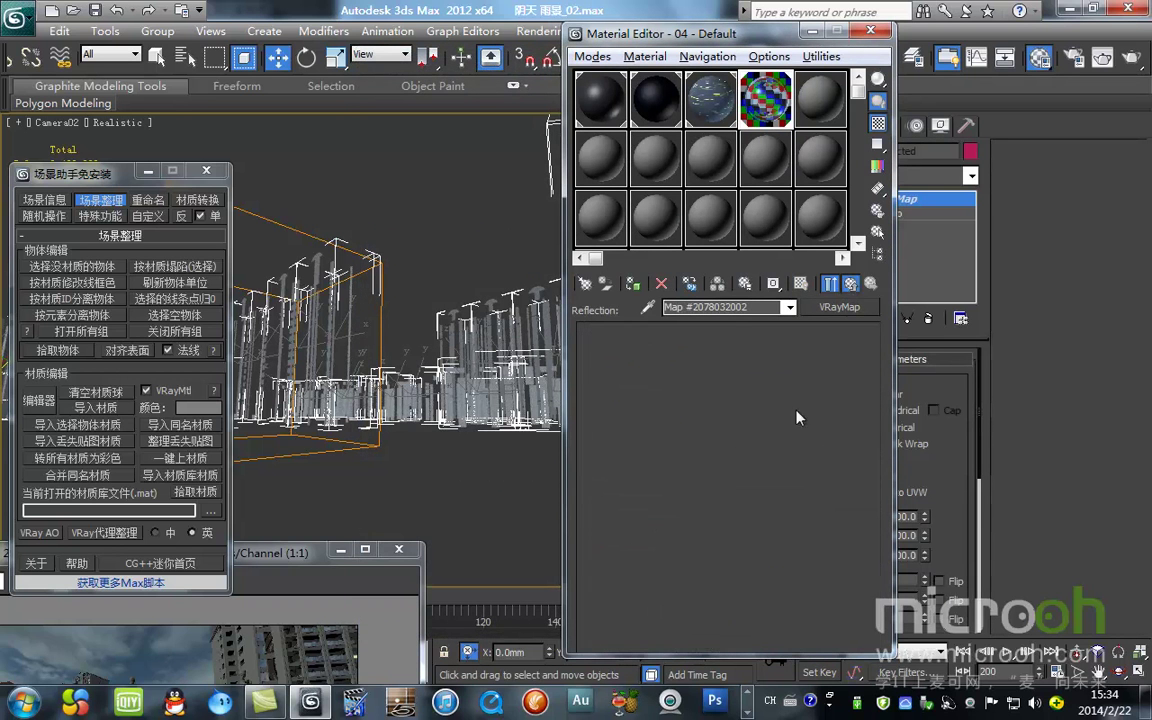
left_click(700, 526)
double_click(699, 527)
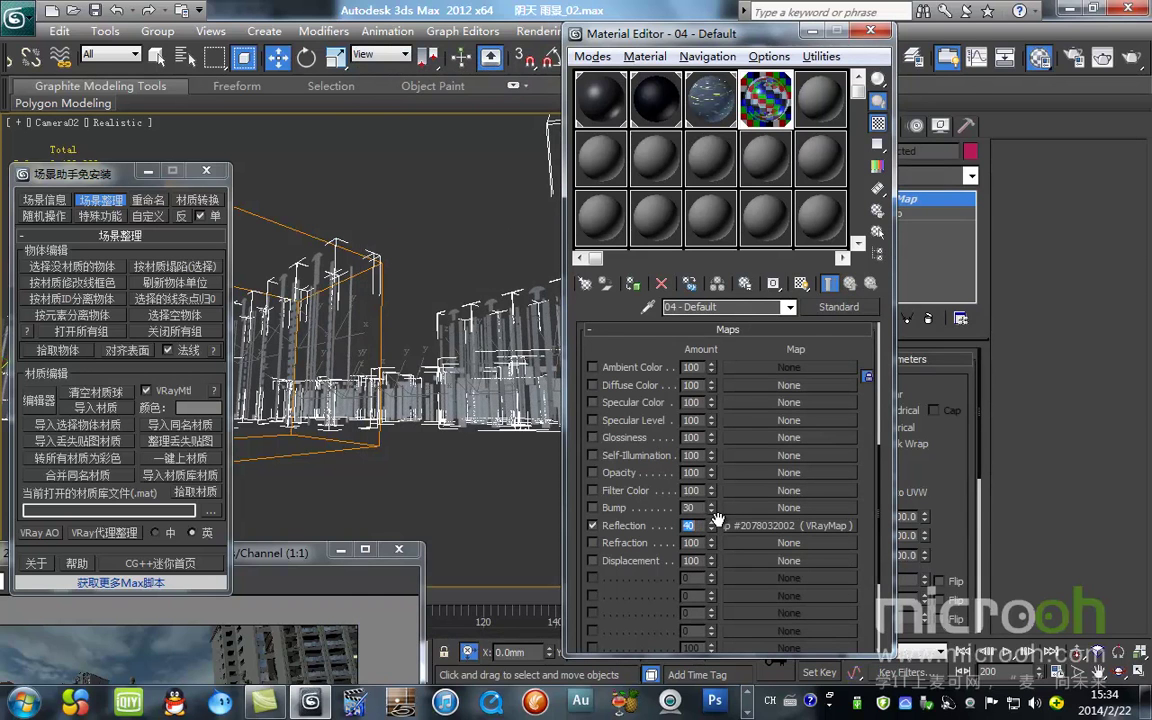
- Try the 2-Sided option on the glass material and turn it back off
left_click_drag(880, 482, 878, 461)
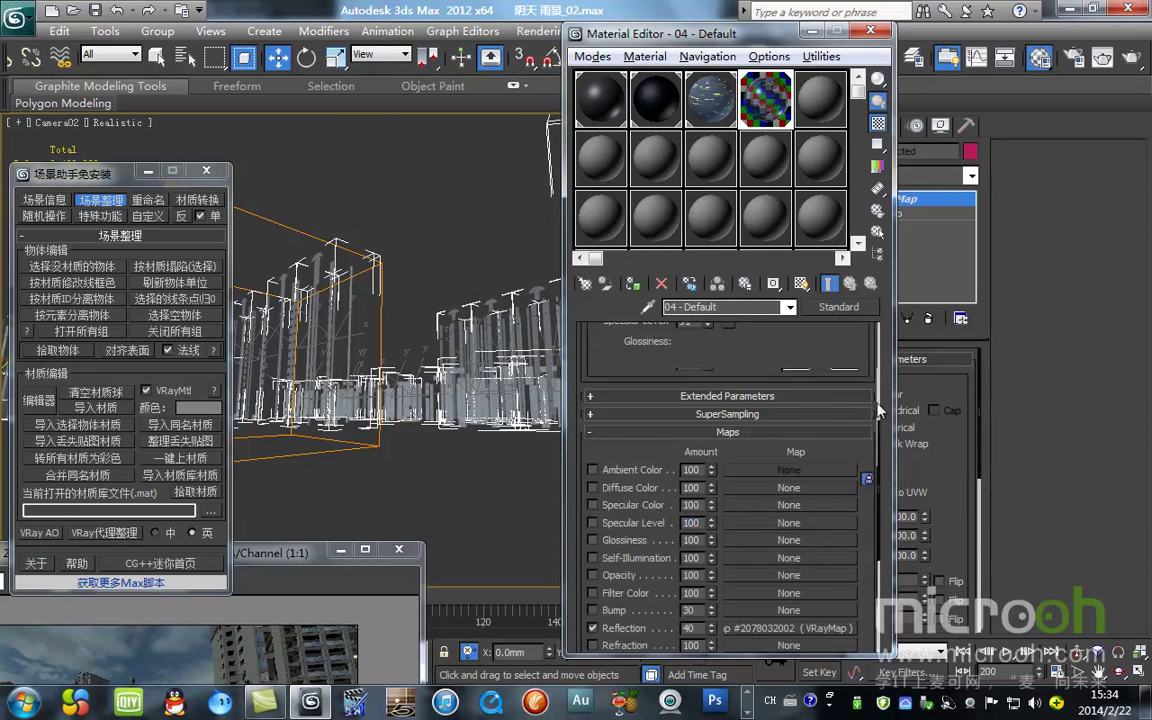
scroll(880, 467, "up", 4)
left_click(809, 350)
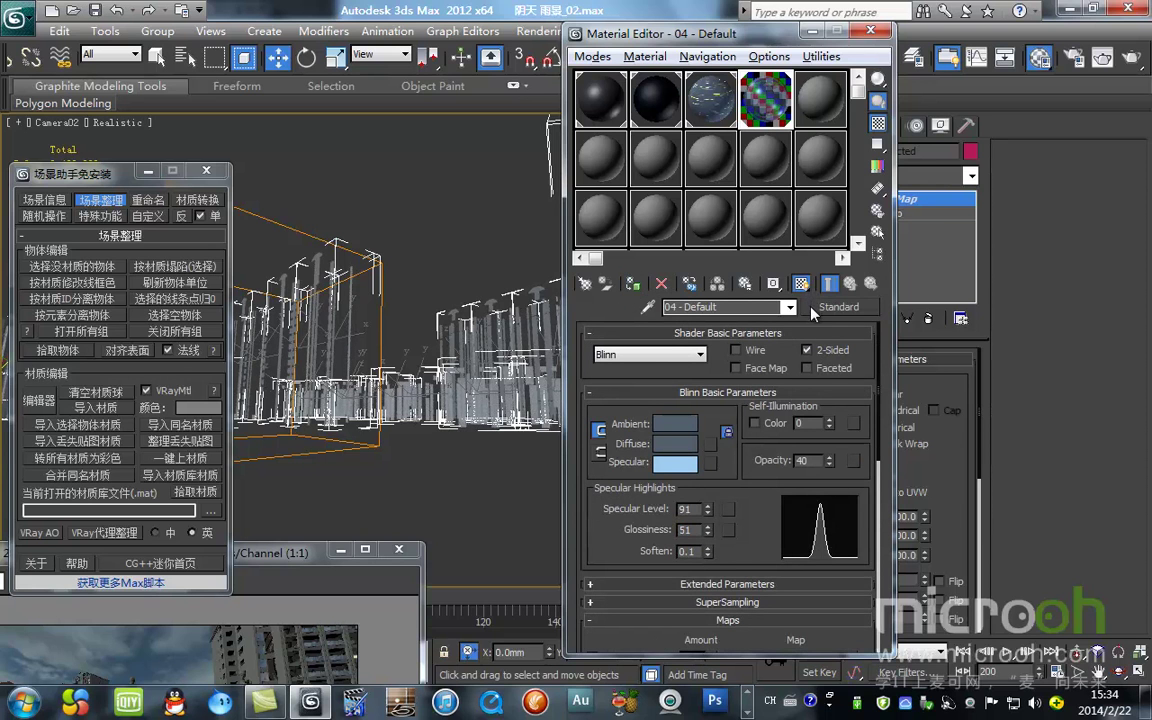
left_click(817, 350)
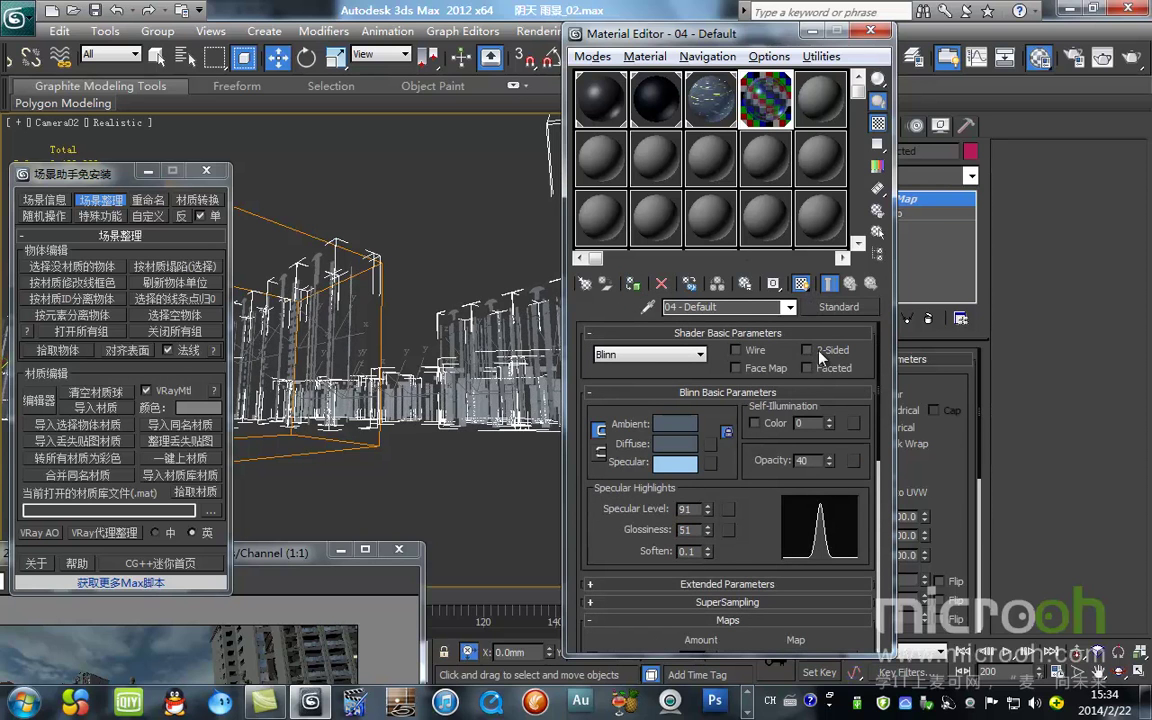
- Unhide all objects, then hide every layer except 建筑 so that only the buildings are shown
left_click_drag(736, 38, 793, 109)
right_click(431, 290)
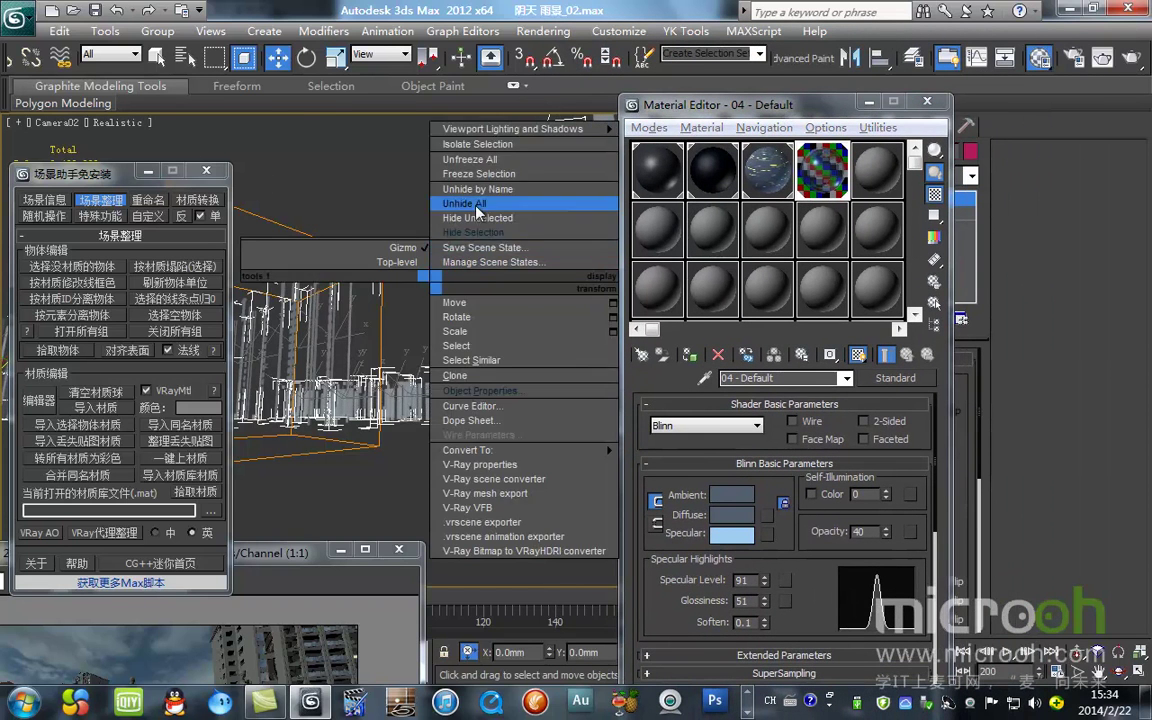
left_click(470, 190)
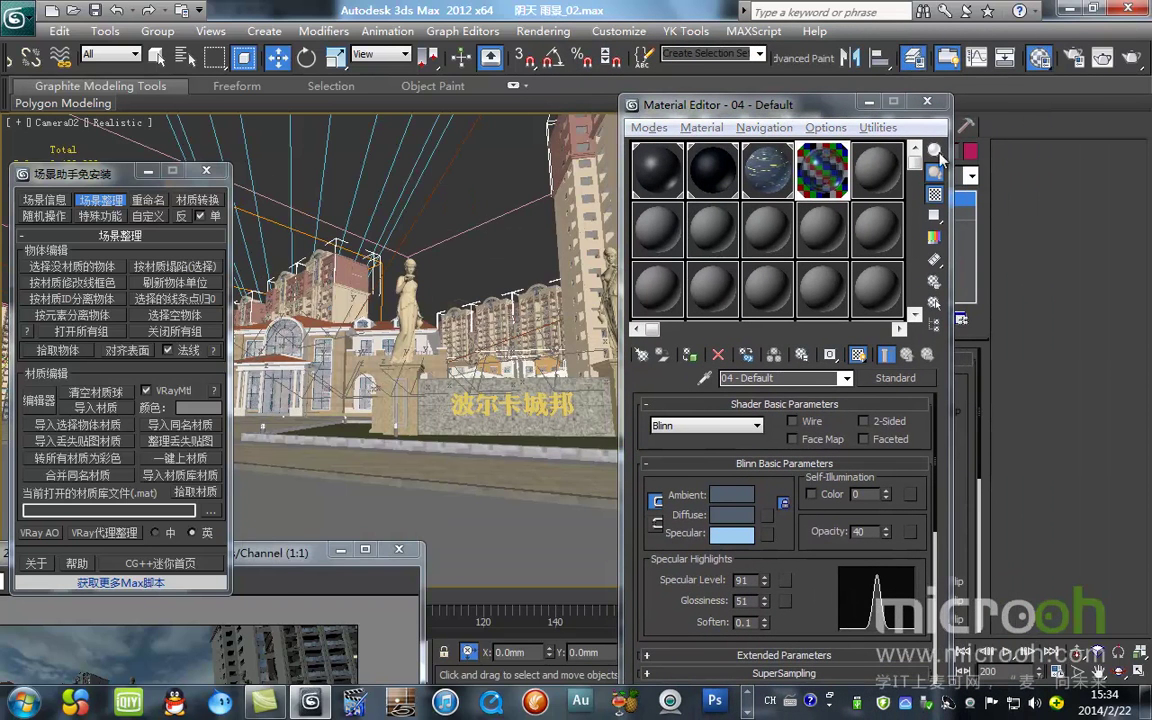
left_click(927, 102)
left_click(732, 146)
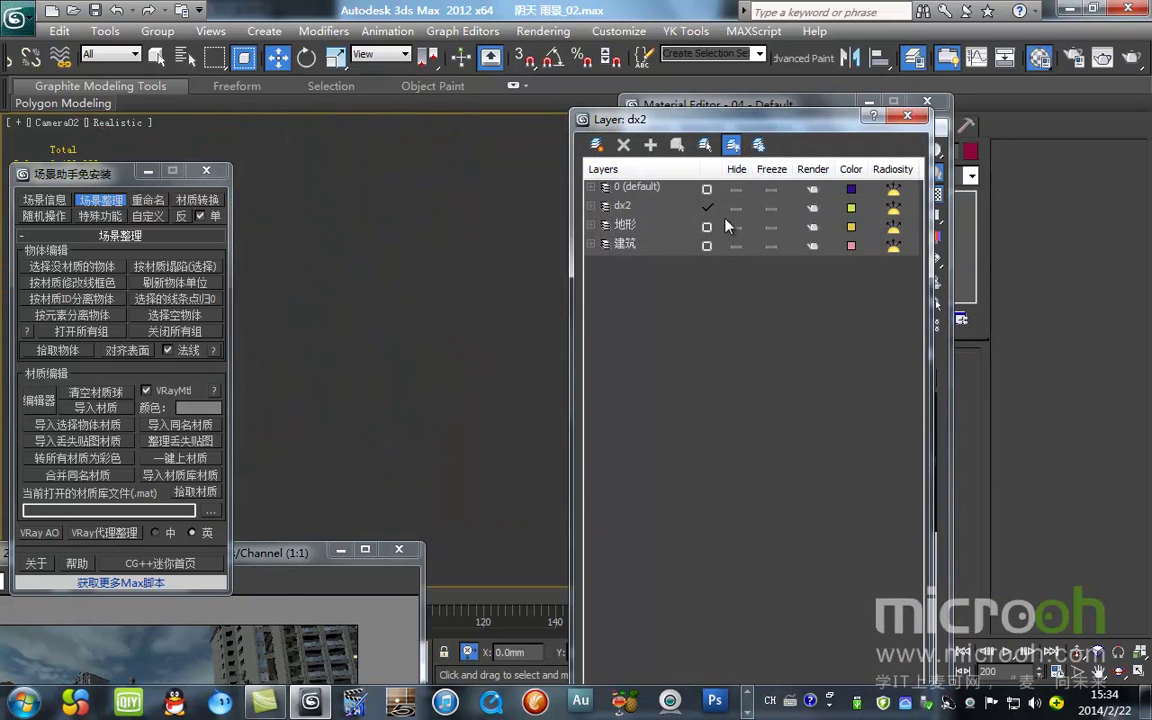
left_click(737, 246)
left_click(908, 119)
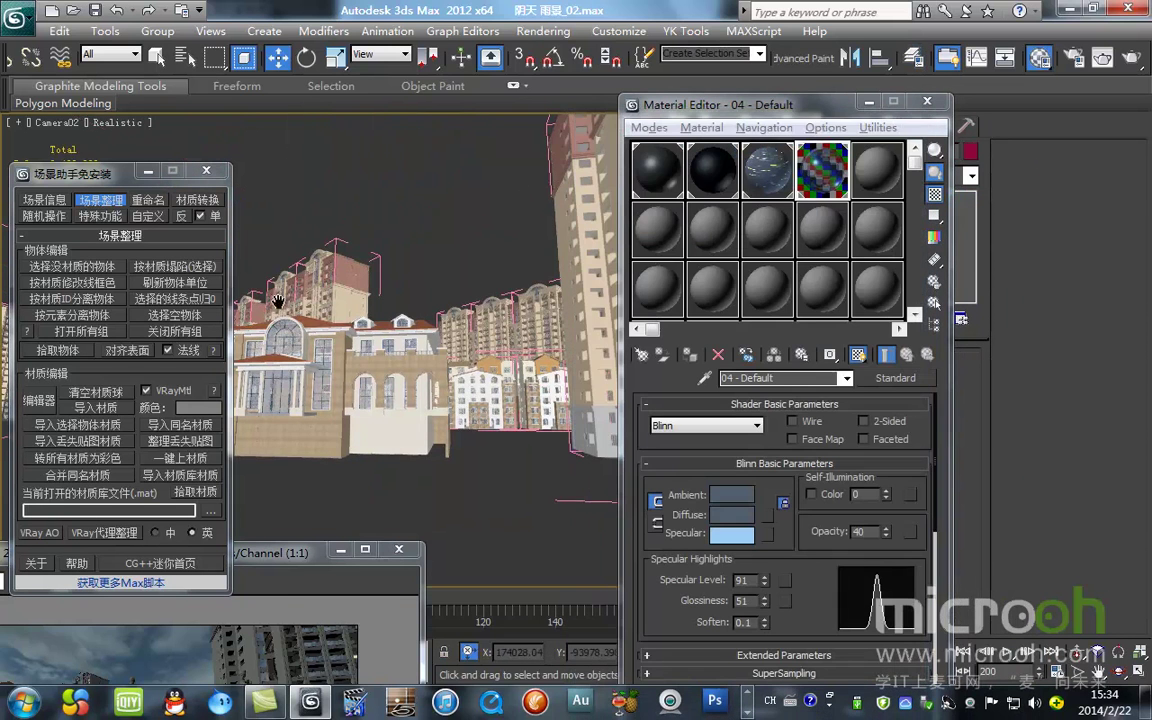
- Clear the script and rendered frame windows away and show all buildings in an angled orthographic view beside the Material Editor
left_click(206, 171)
left_click(339, 551)
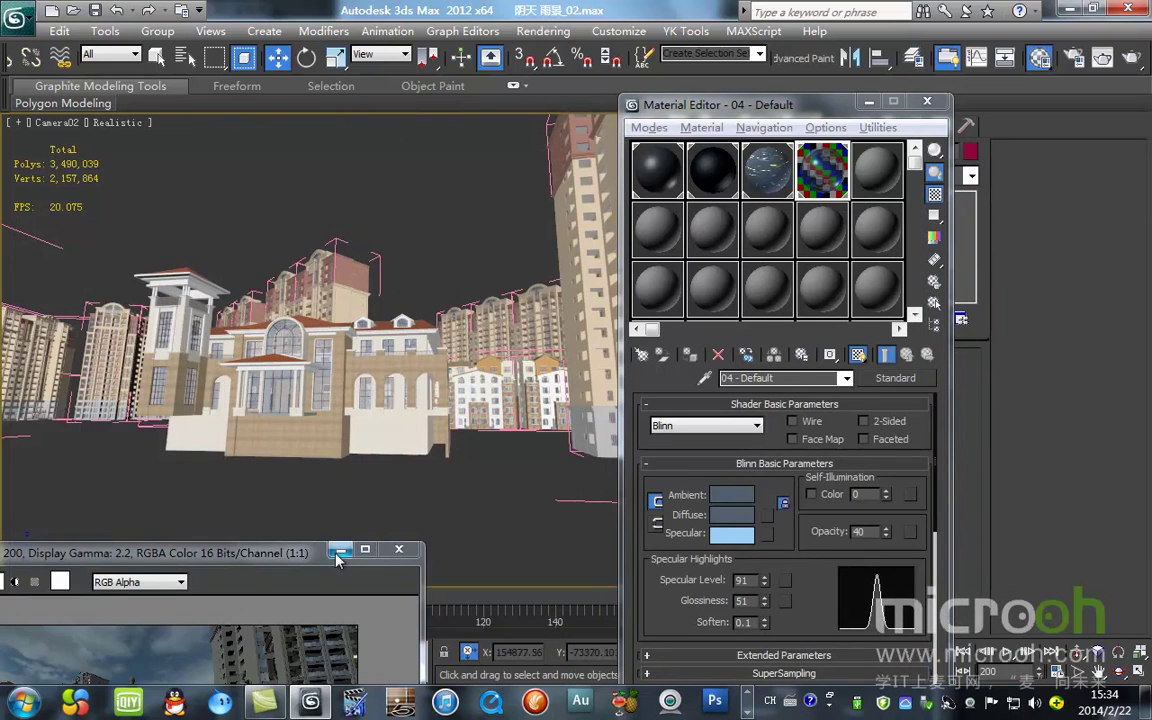
key("t")
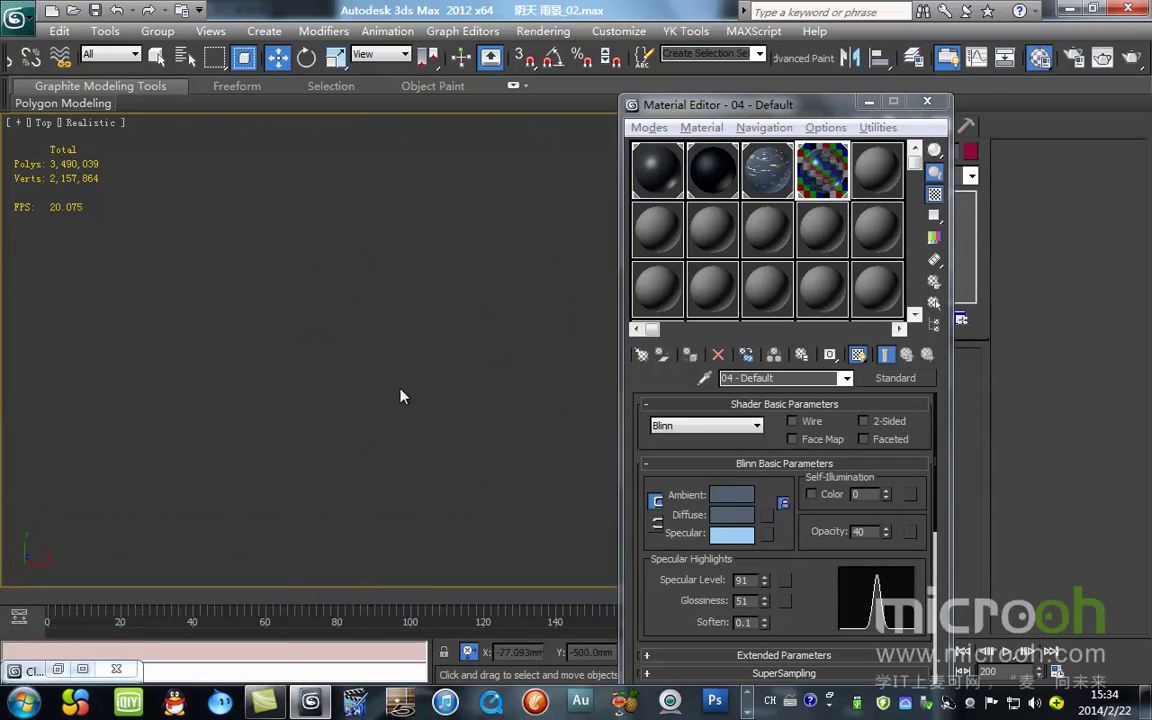
scroll(402, 388, "up", 3)
middle_click_drag(438, 262, 435, 239, "alt")
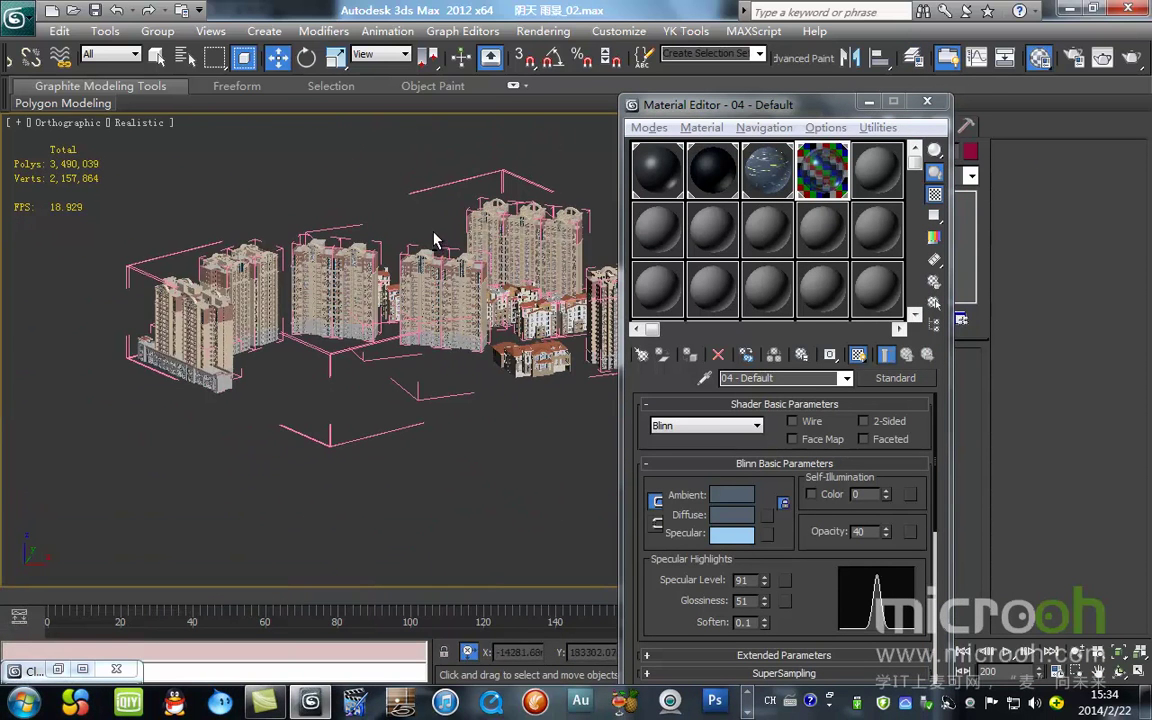
left_click_drag(721, 106, 811, 73)
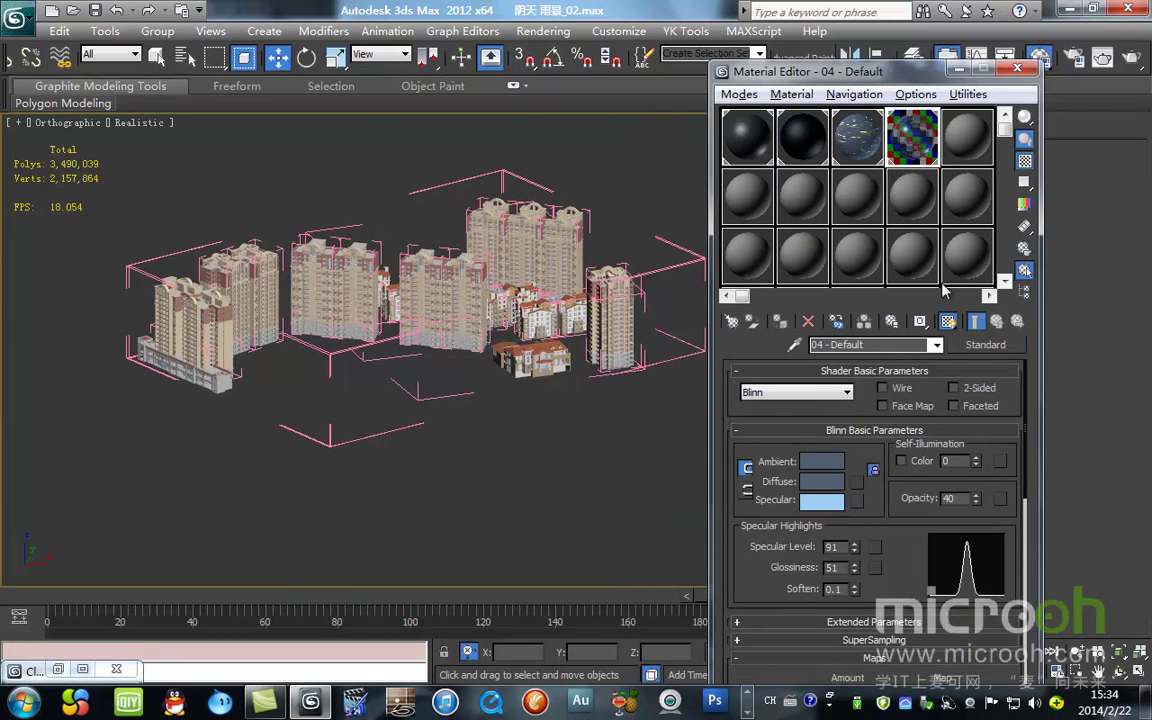
- Select the scene objects that use the current material and hide them
key("h")
left_click(401, 600)
left_click(549, 335)
right_click(549, 334)
left_click(604, 286)
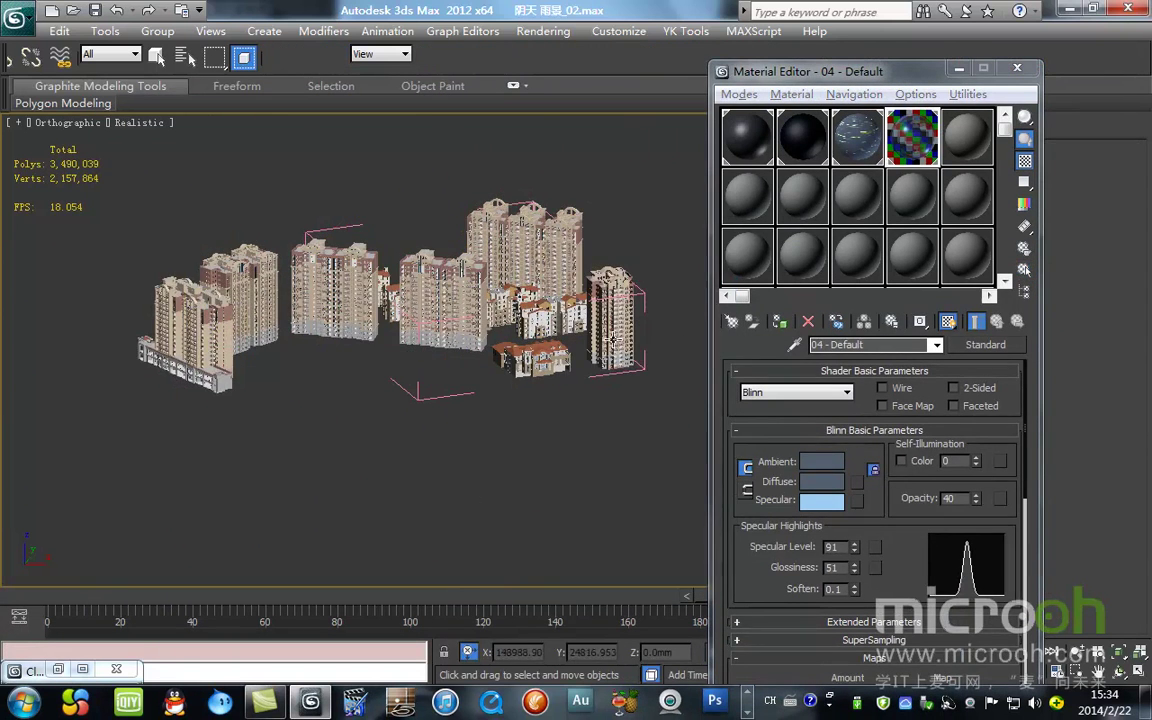
- Sample the dark door frame material at the villa's entrance into the first material slot of the second row
scroll(614, 338, "up", 10)
key("w")
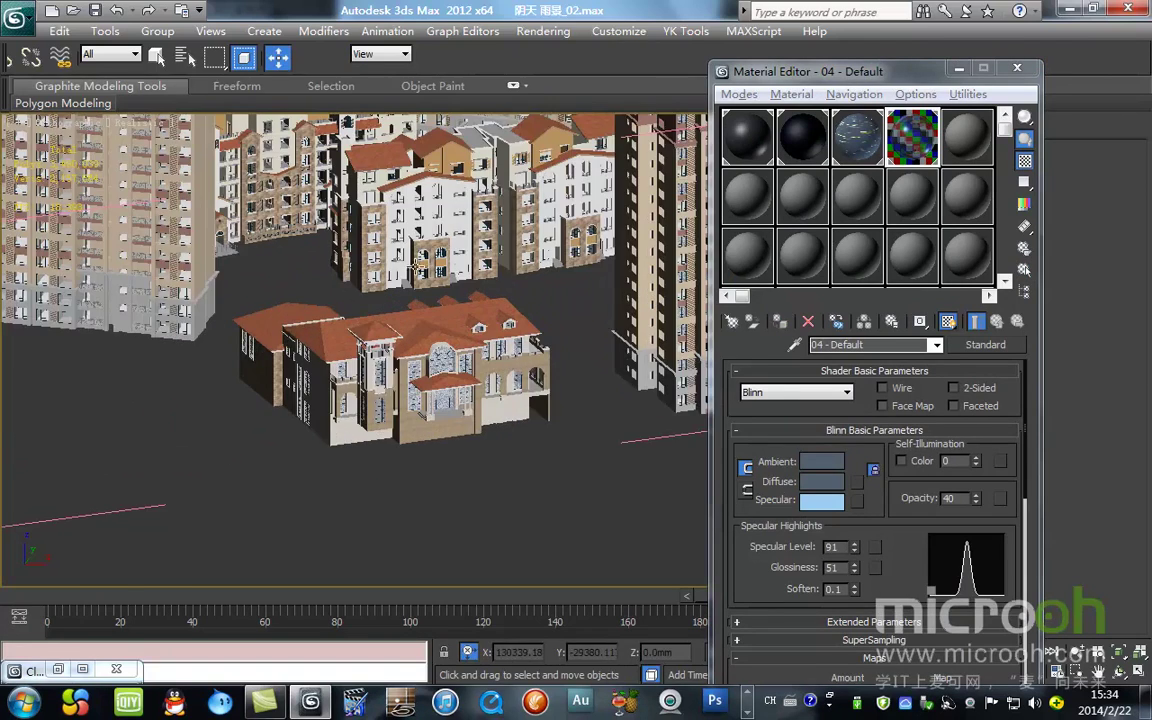
scroll(295, 316, "up", 8)
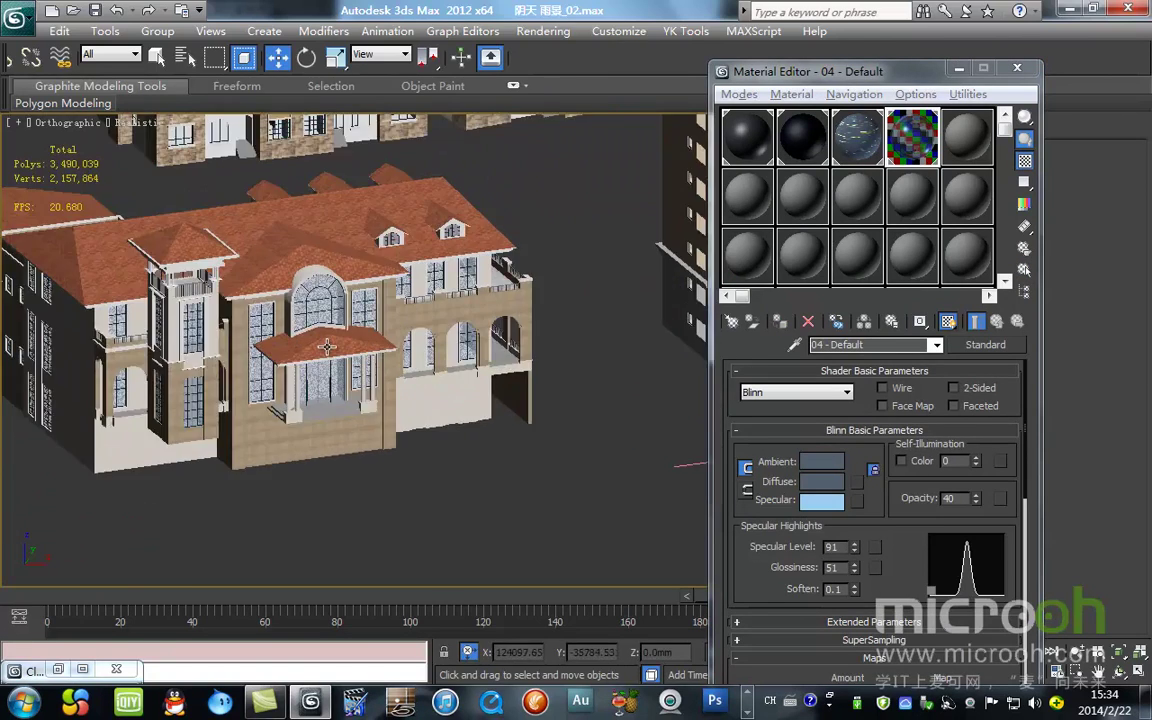
scroll(333, 347, "up", 5)
left_click(768, 236)
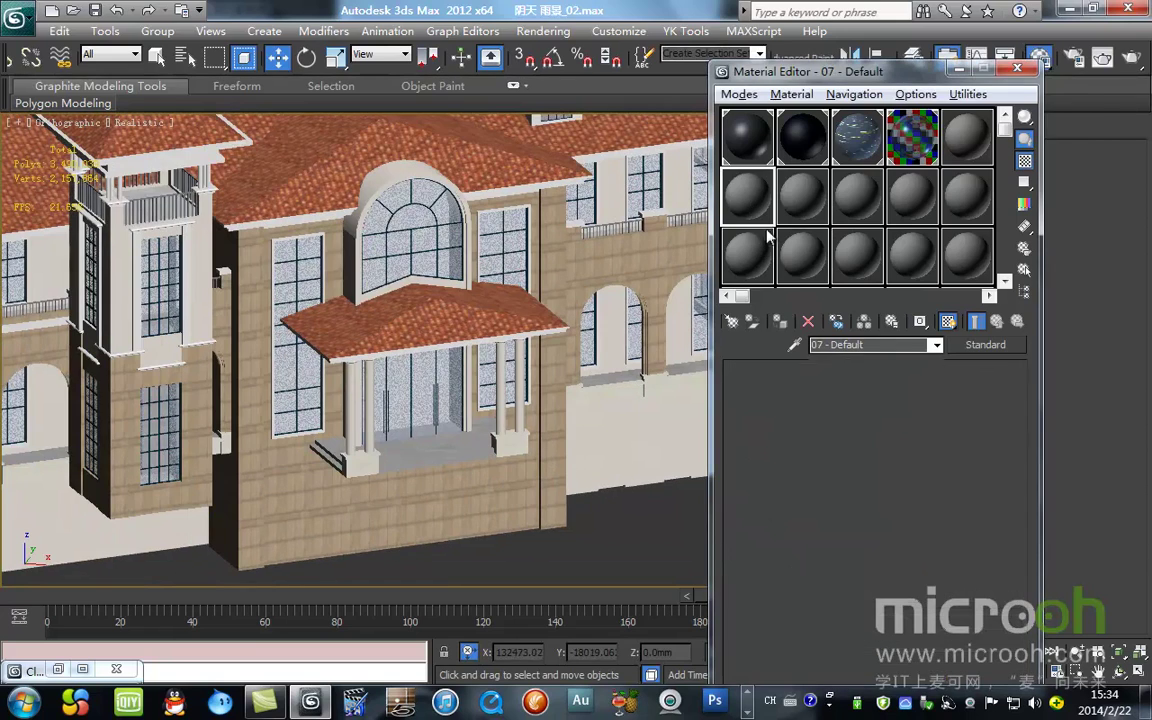
left_click(795, 345)
scroll(422, 425, "up", 6)
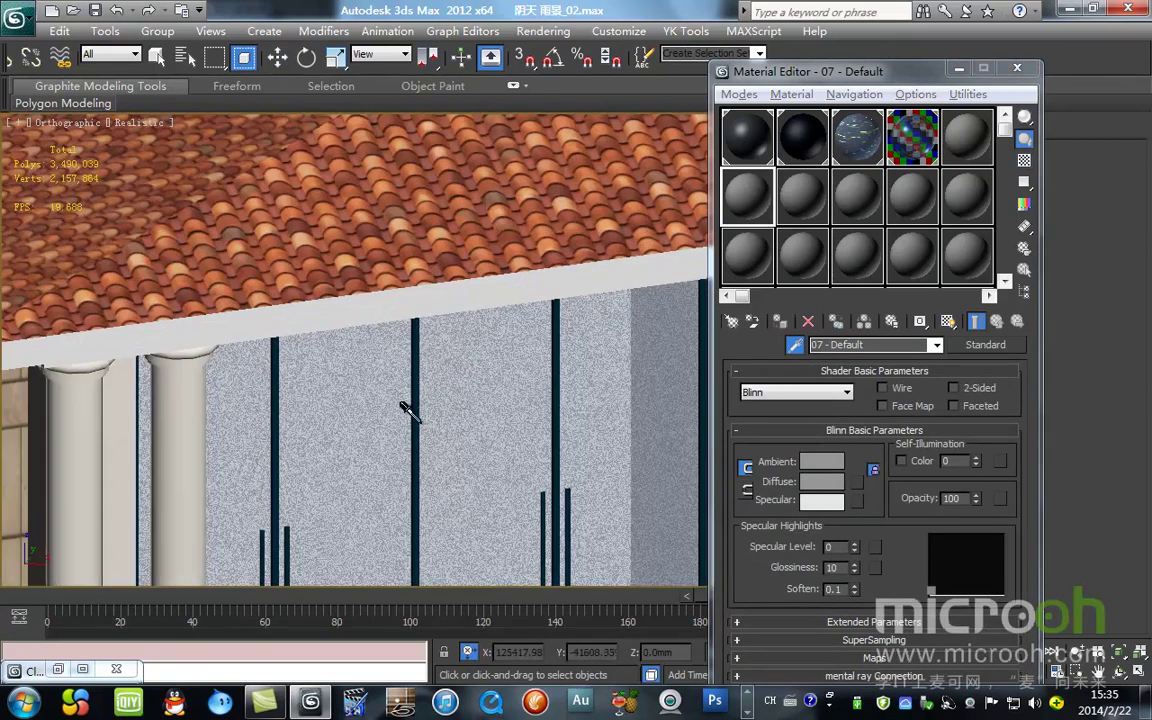
left_click(401, 404)
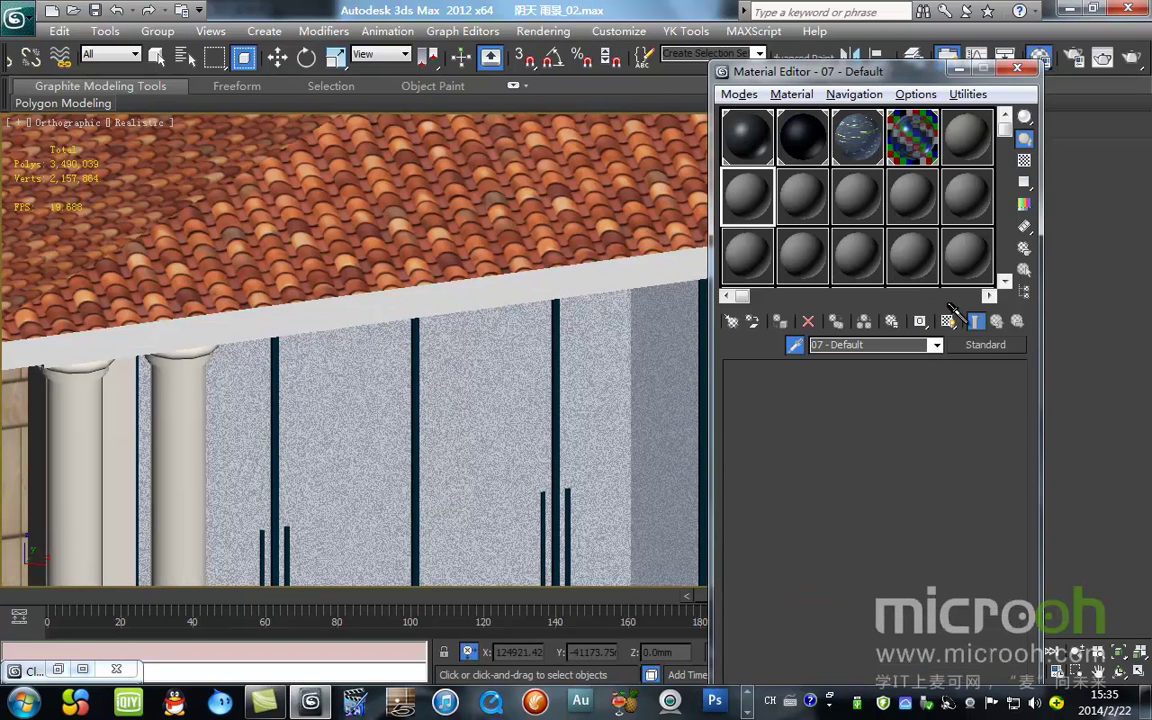
- Select all objects that use the sampled 08 - Default frame material and hide them
left_click(1025, 270)
left_click(381, 592)
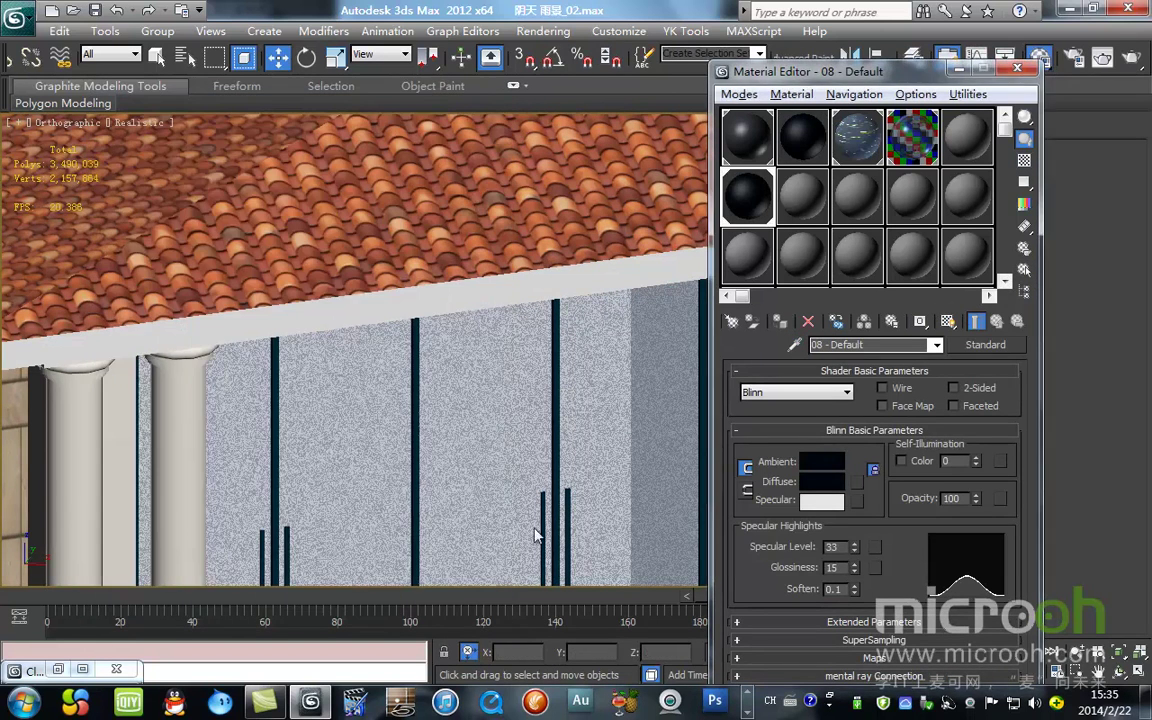
right_click(590, 407)
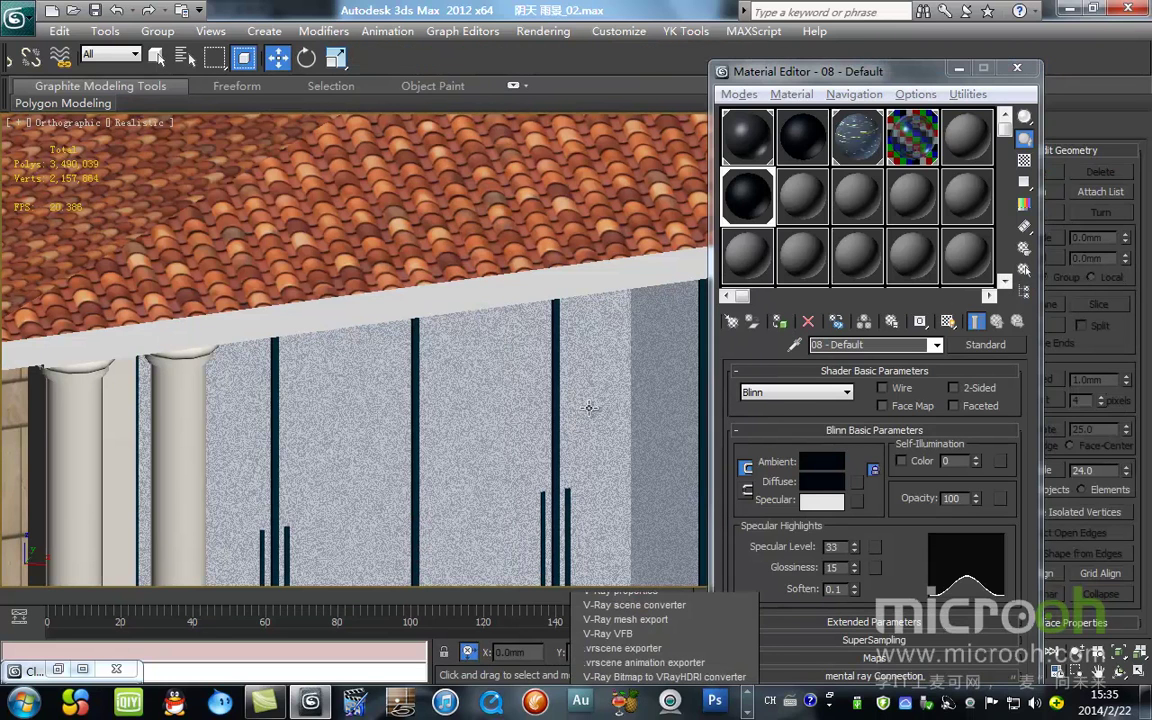
right_click(590, 410)
right_click(590, 410)
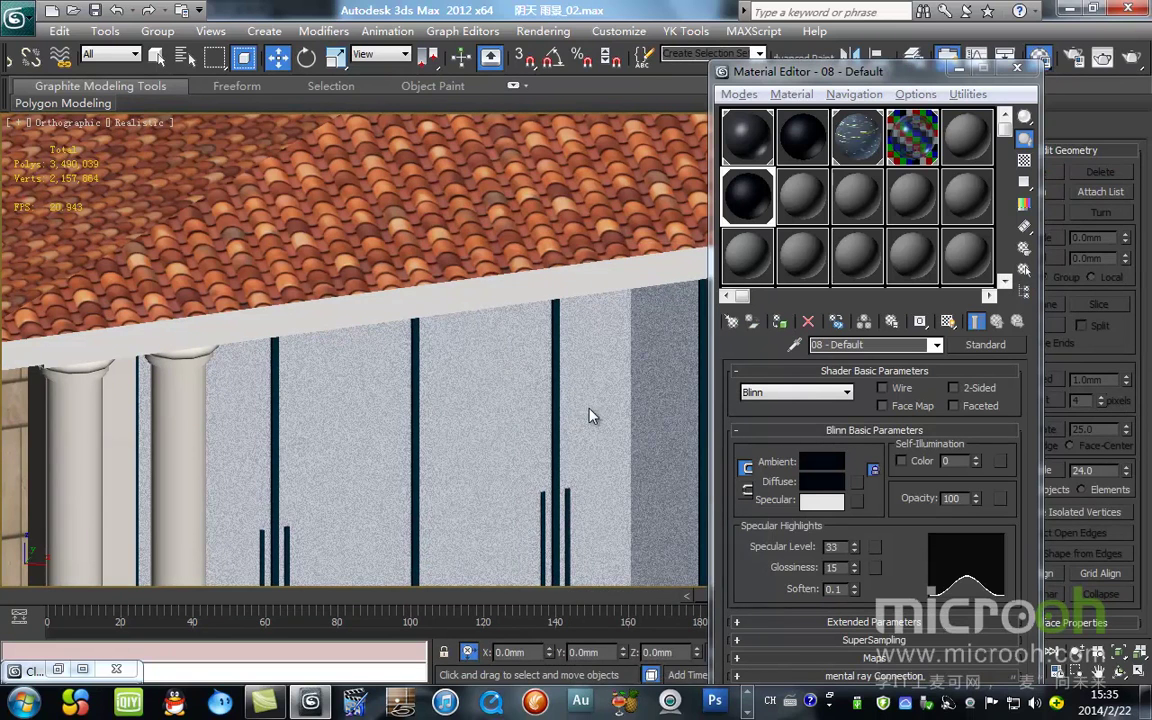
right_click(590, 410)
left_click(650, 340)
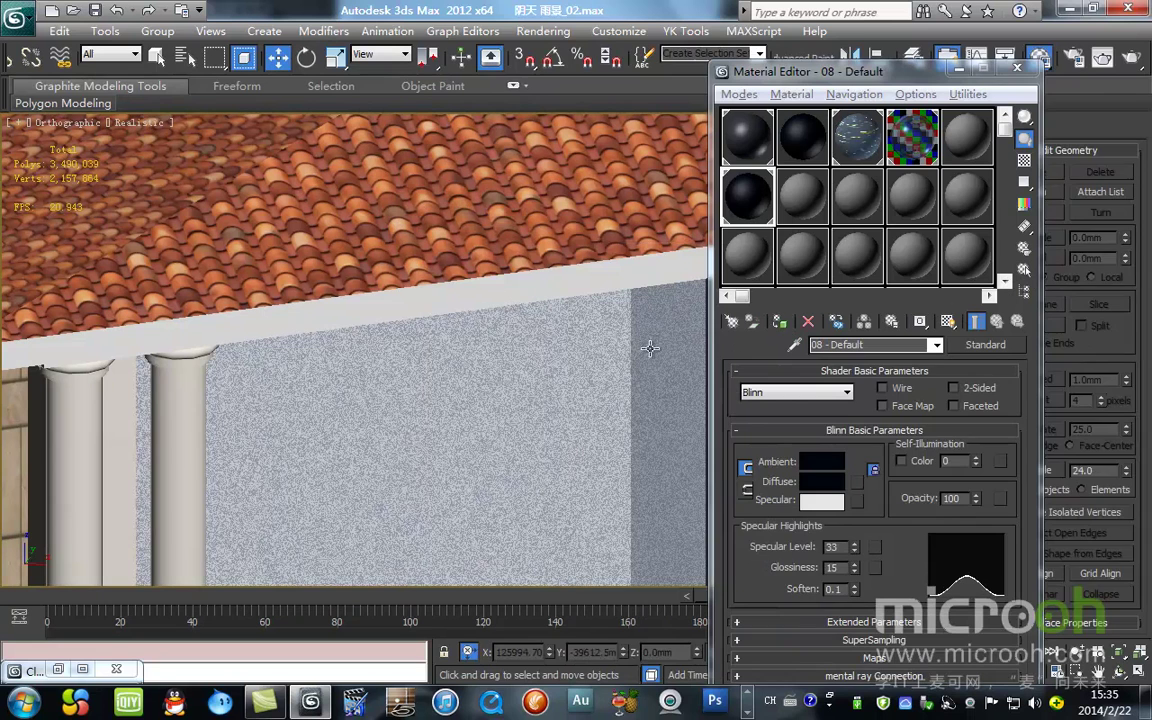
- Select all objects that use the dark gray 07 - Default material in the first slot and hide them
left_click(800, 140)
left_click(741, 141)
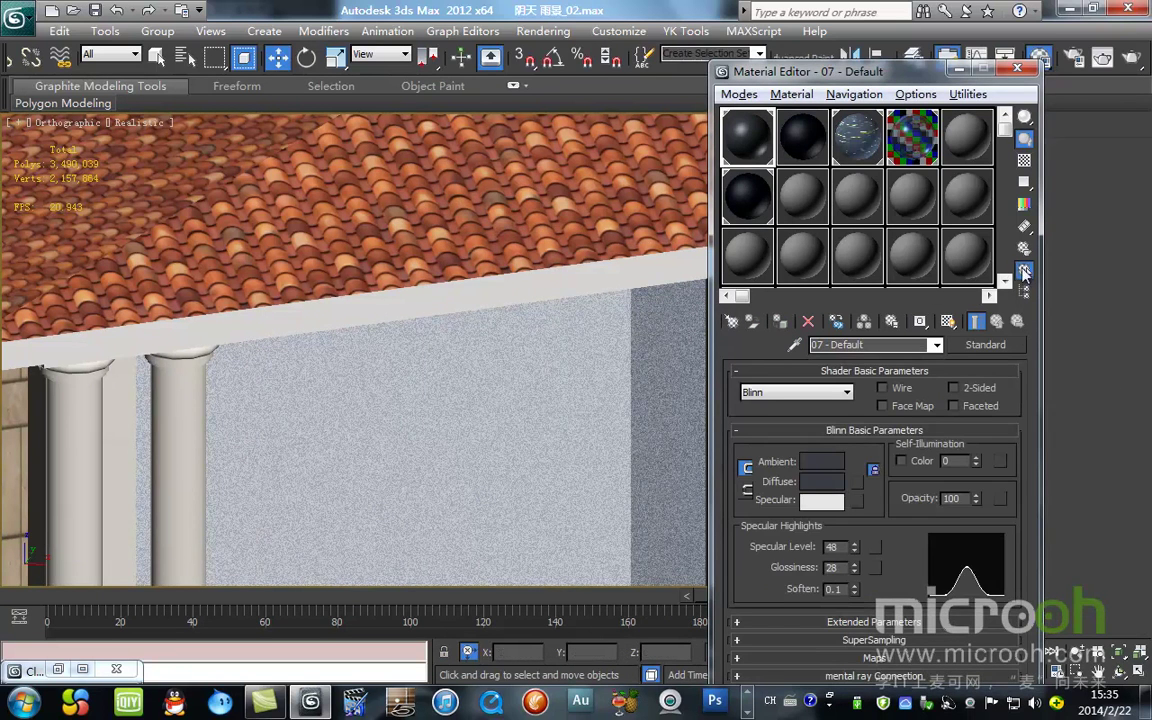
left_click(1023, 270)
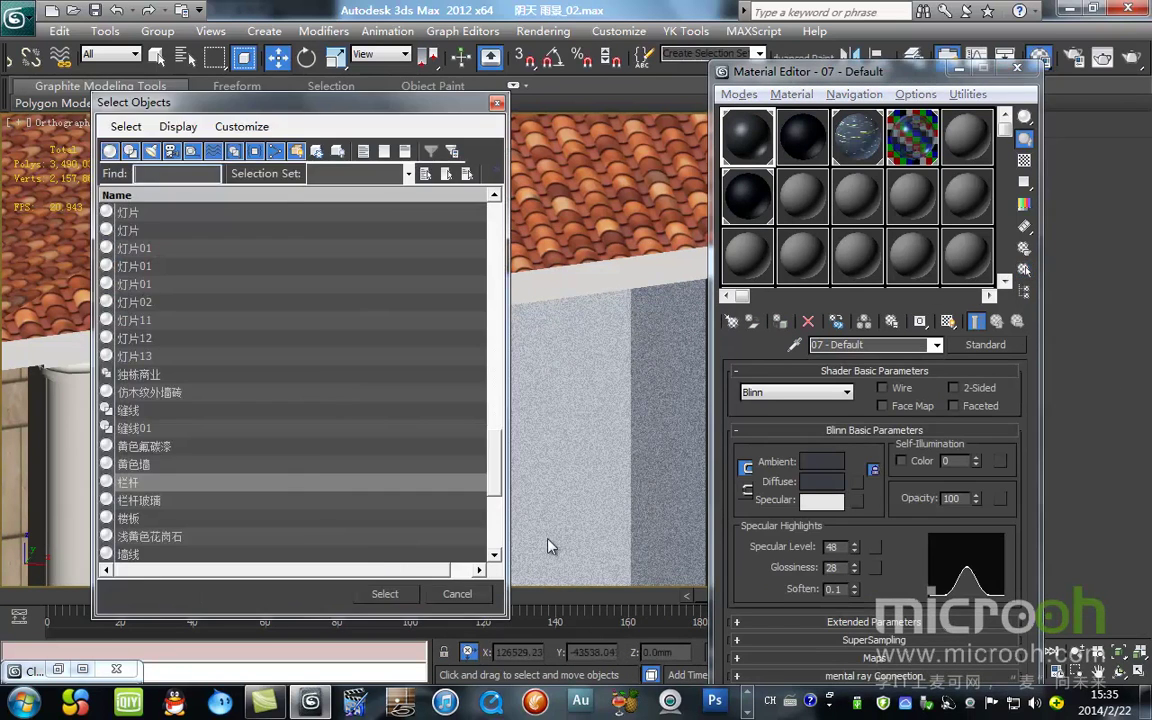
left_click(385, 594)
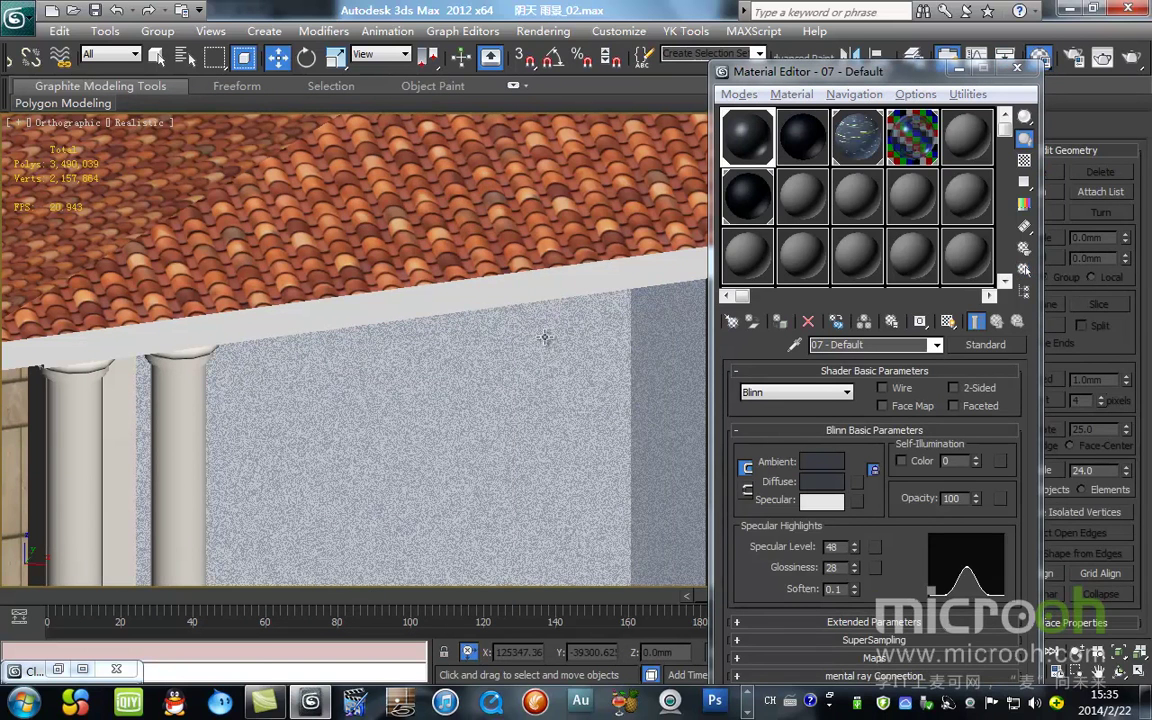
right_click(540, 332)
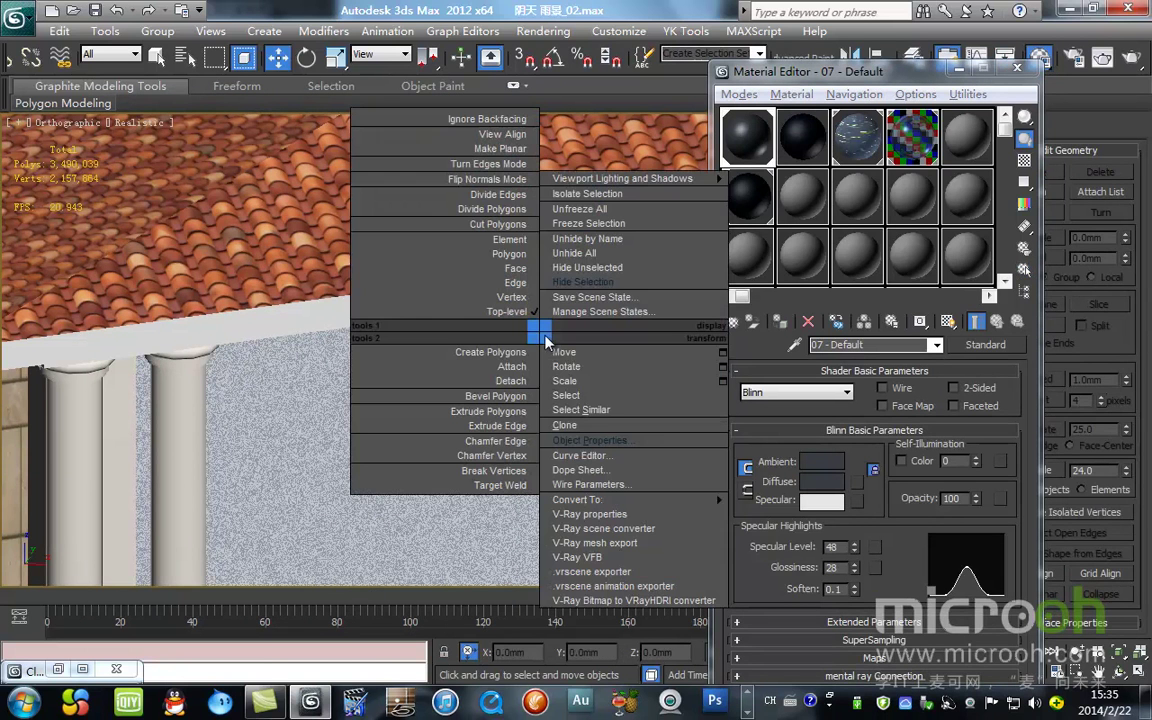
left_click(582, 287)
- Sample the 玻璃11 glass behind the entrance columns into the first slot of the second row and select all objects using it
scroll(579, 301, "down", 3)
middle_click_drag(579, 301, 722, 254)
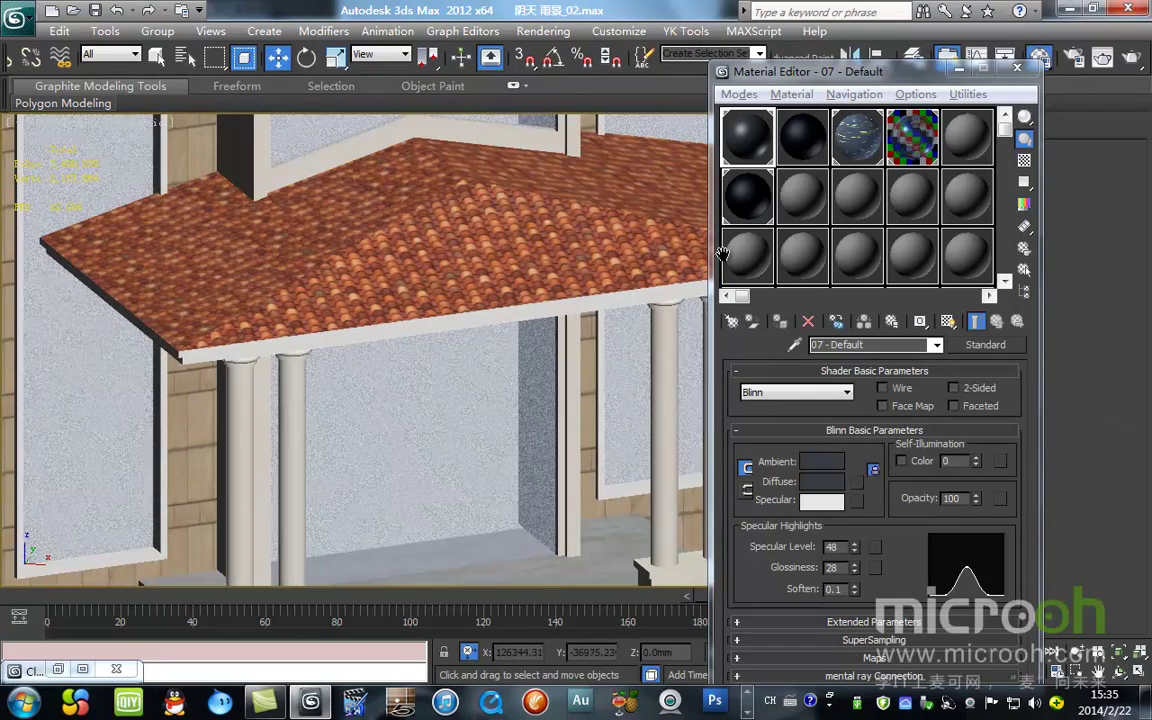
left_click(754, 212)
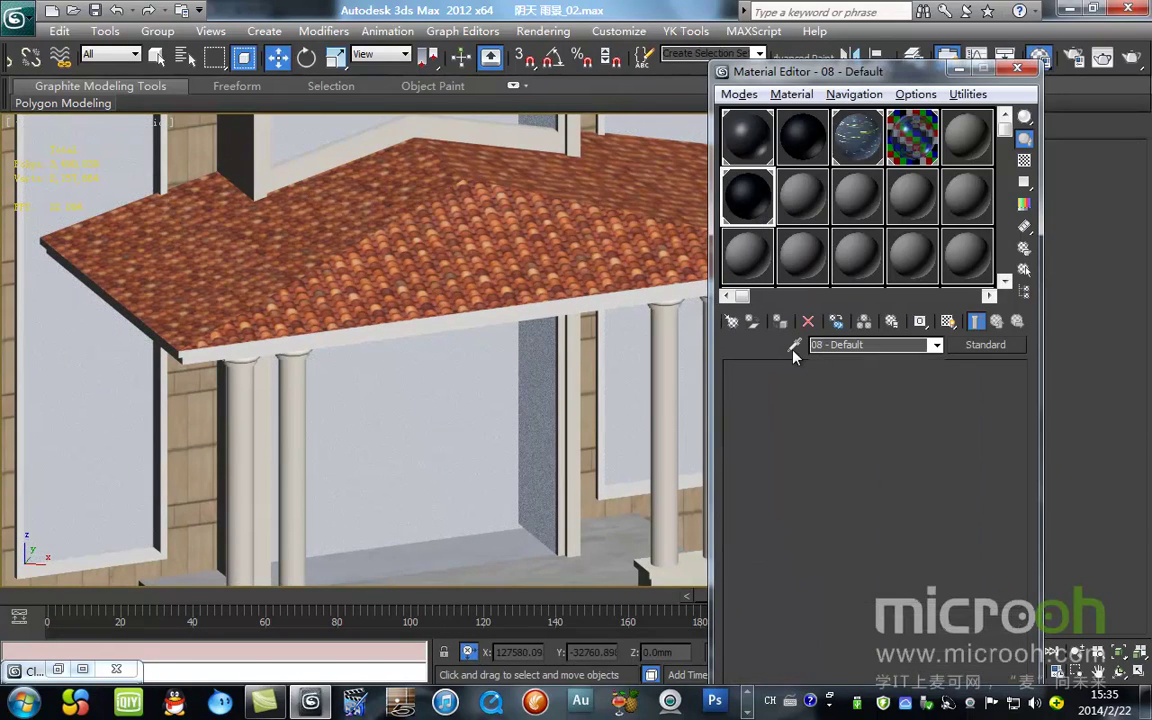
left_click(795, 346)
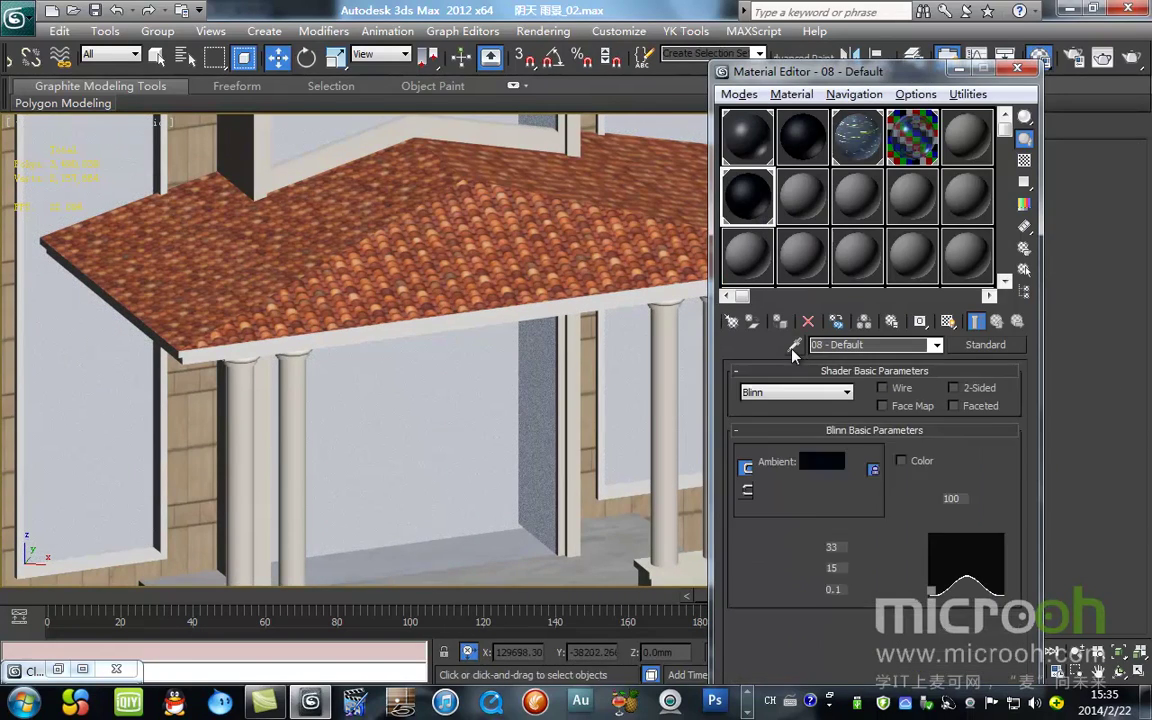
left_click(1024, 270)
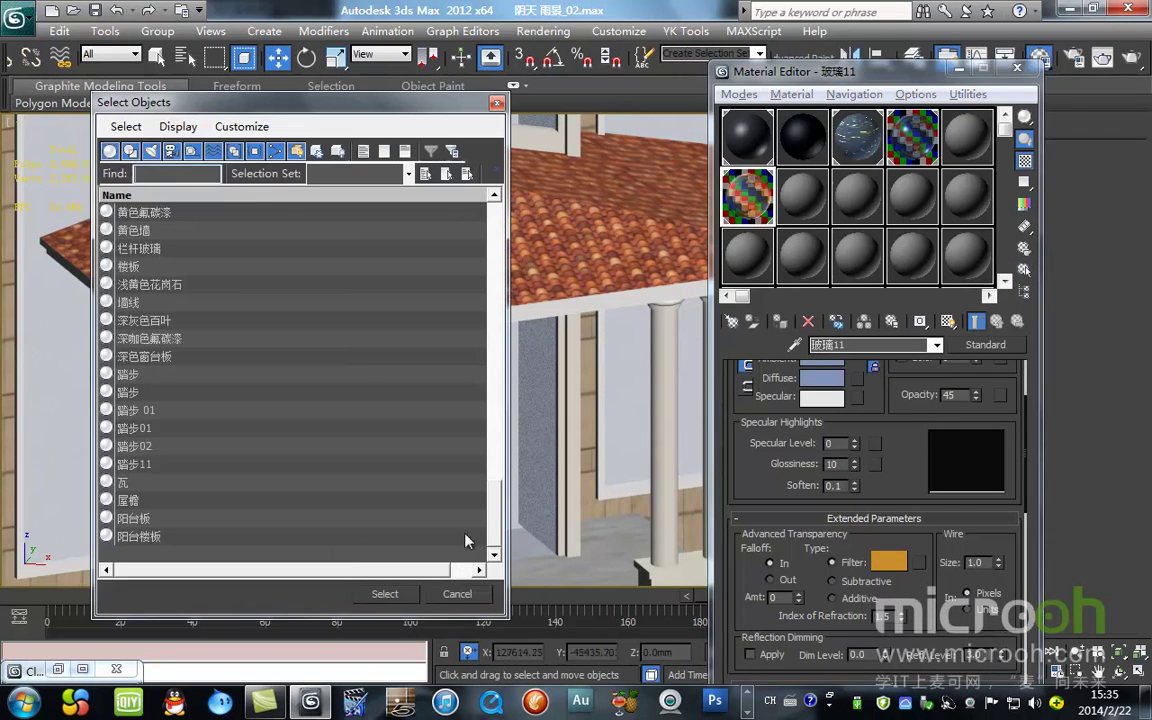
left_click(382, 592)
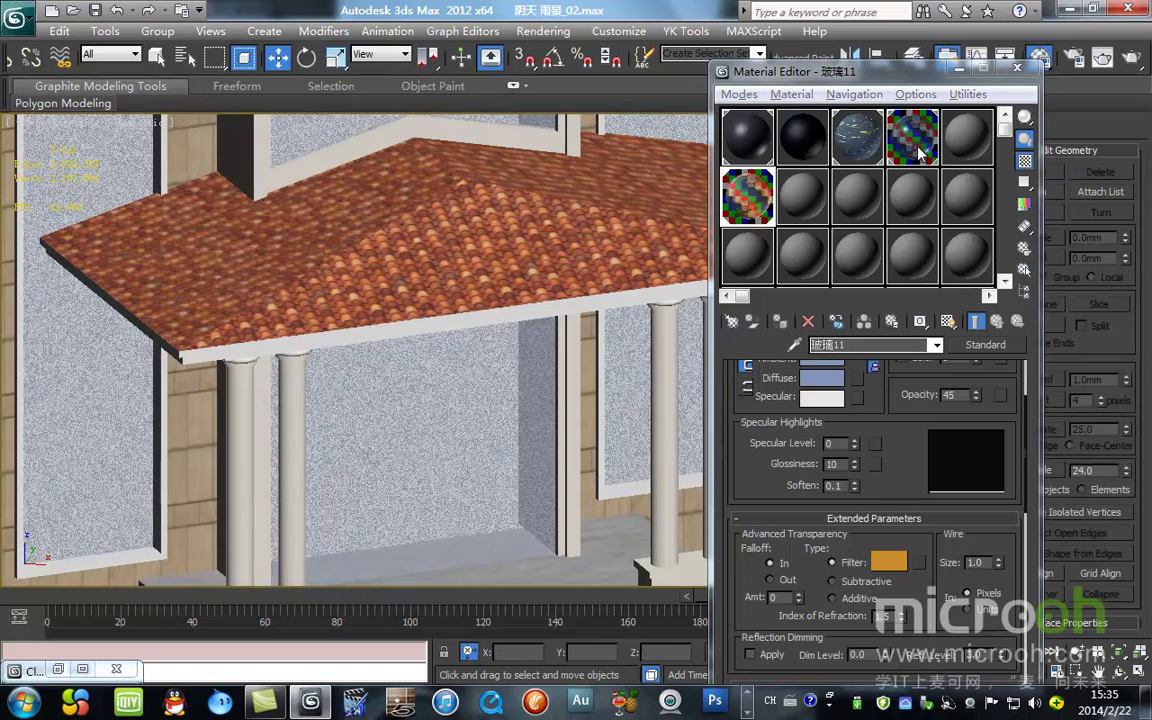
- Assign the 04 - Default glass material to the selected glass objects and hide them
left_click(943, 150)
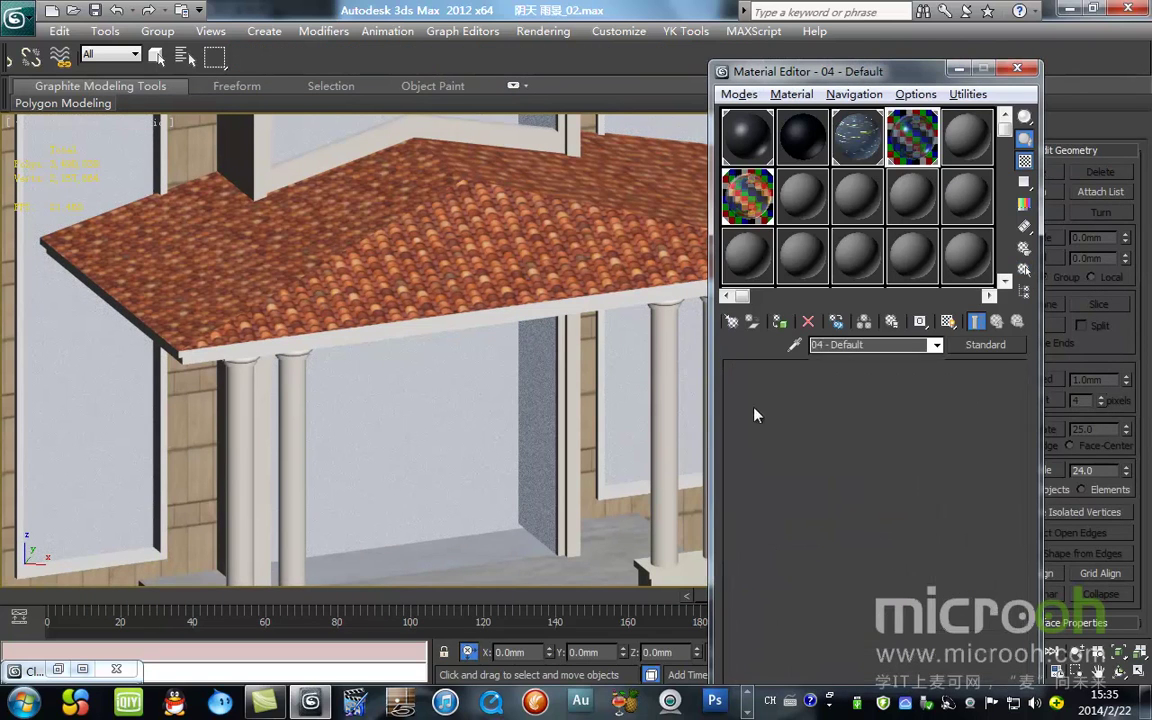
left_click(778, 322)
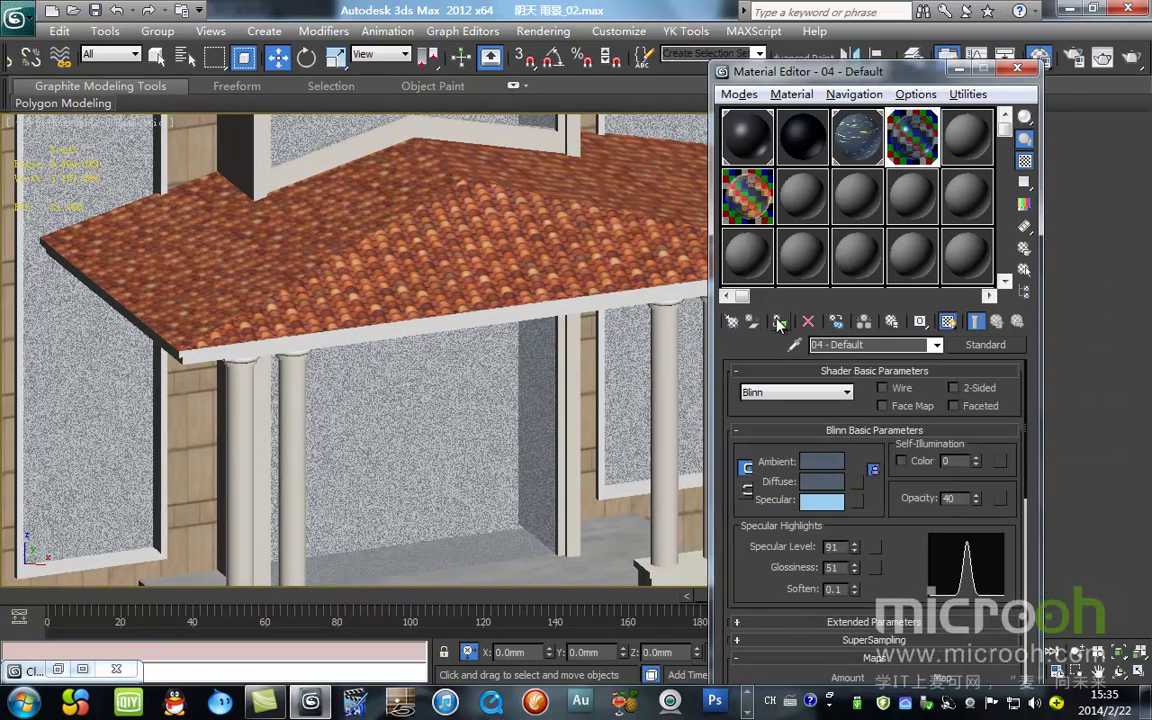
right_click(530, 418)
left_click(548, 334)
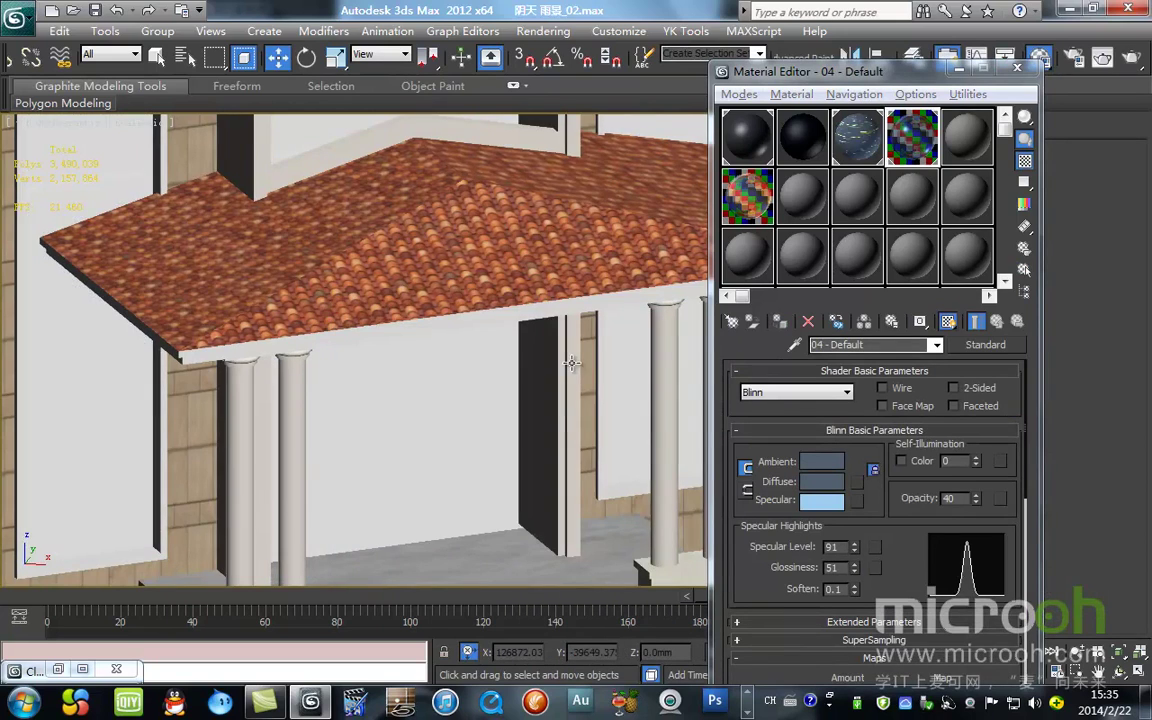
- Check the remaining buildings through Camera02 and from above for glass that still needs the new material
key("c")
left_click_drag(823, 85, 797, 120)
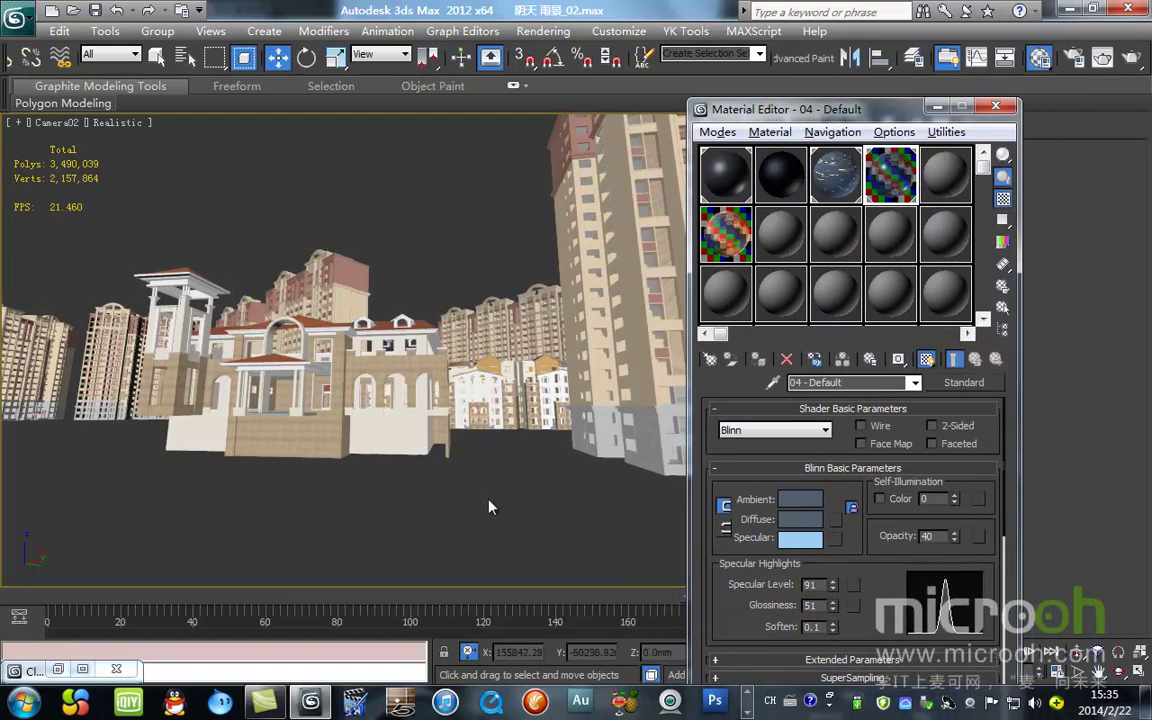
key("t")
scroll(462, 381, "up", 5)
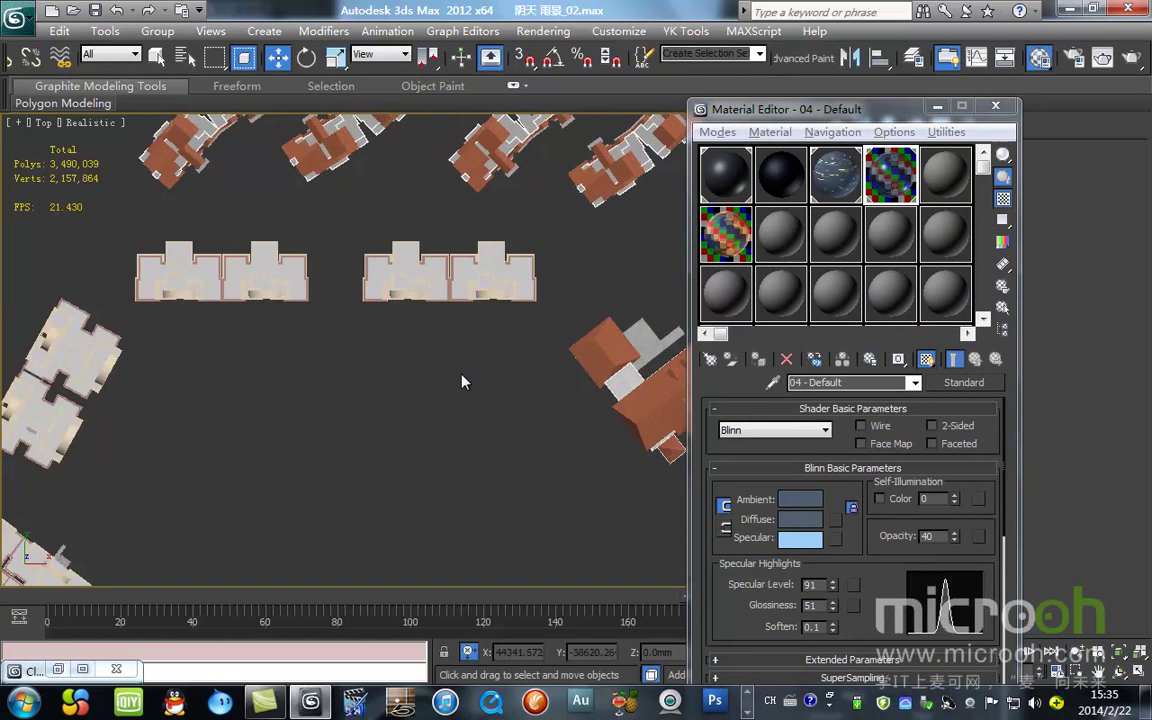
middle_click_drag(466, 301, 459, 261, "alt")
scroll(497, 269, "up", 2)
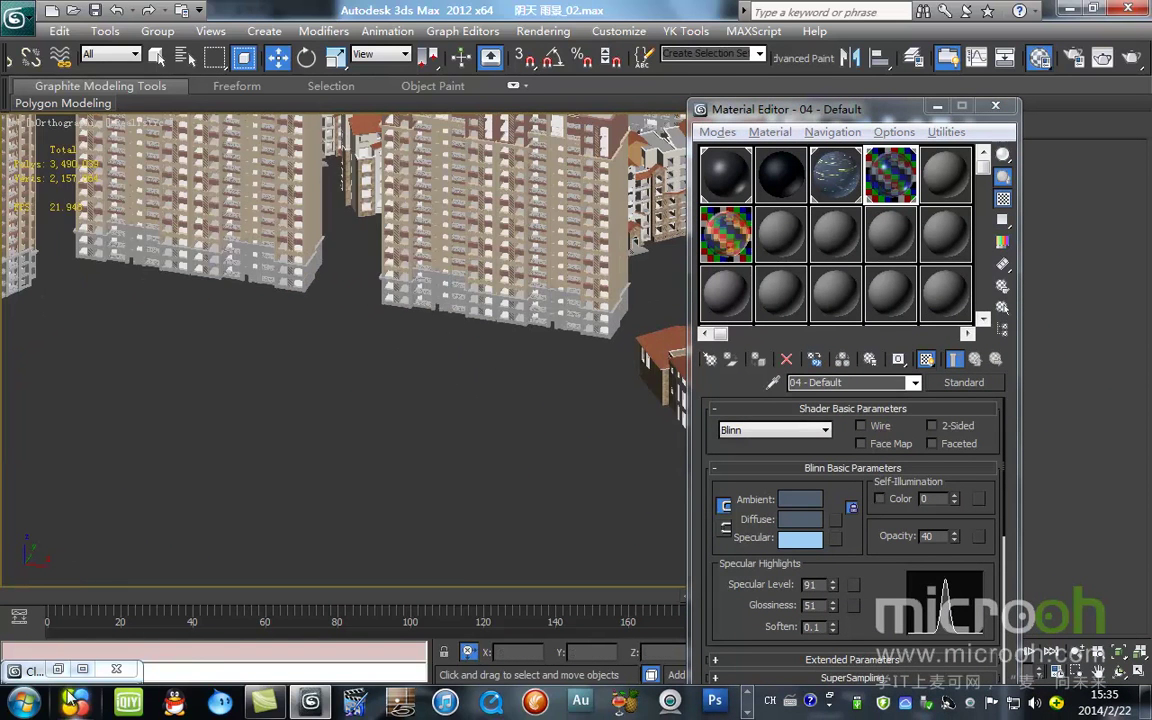
- Free up system memory with the one-click speed-up and return to the scene
left_click(20, 702)
left_click(395, 664)
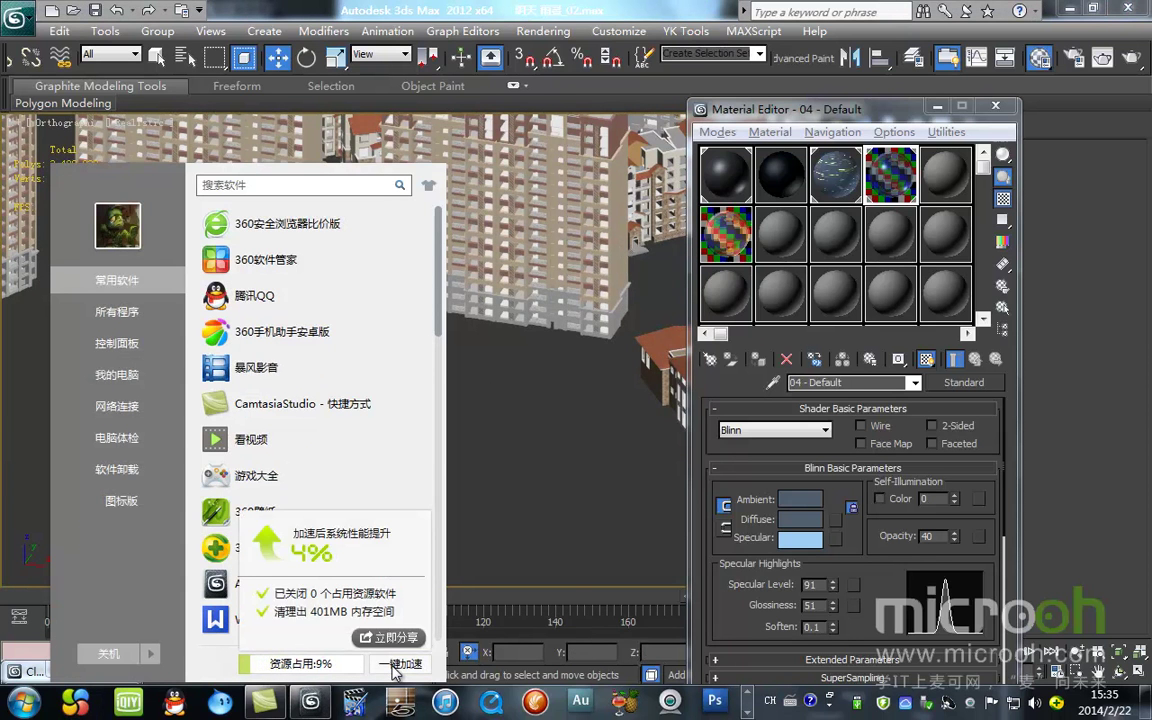
left_click(486, 357)
- Sample the high-rise's balcony glass, 栏杆玻璃, into the second slot of the second row and select all objects using it
middle_click_drag(529, 361, 133, 384)
scroll(402, 340, "up", 3)
middle_click_drag(527, 413, 178, 271)
scroll(467, 421, "up", 2)
scroll(467, 422, "down", 1)
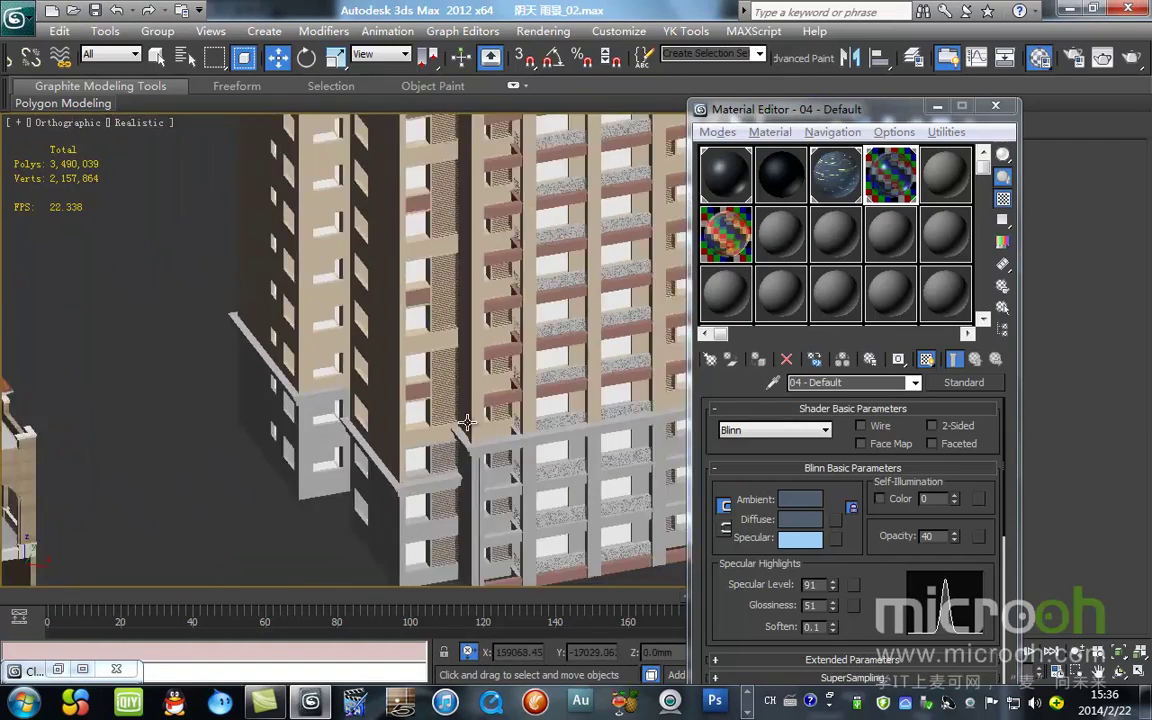
scroll(467, 421, "down", 5)
scroll(425, 360, "up", 5)
scroll(481, 354, "up", 6)
scroll(416, 354, "up", 2)
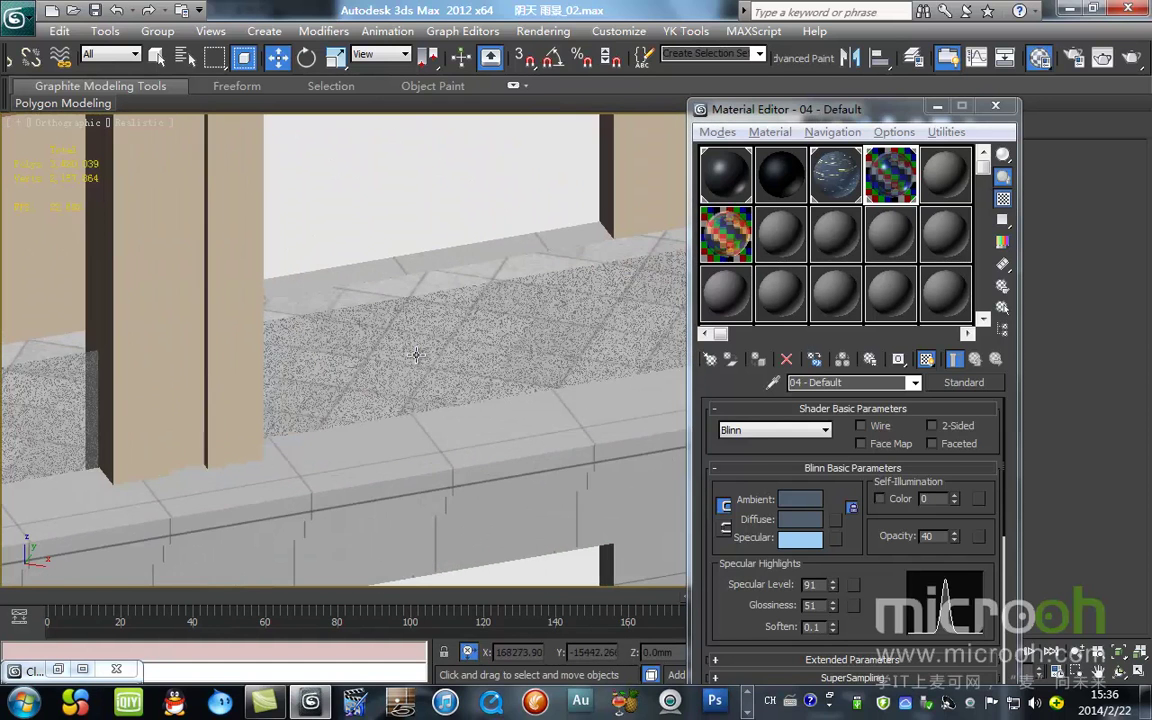
left_click(780, 233)
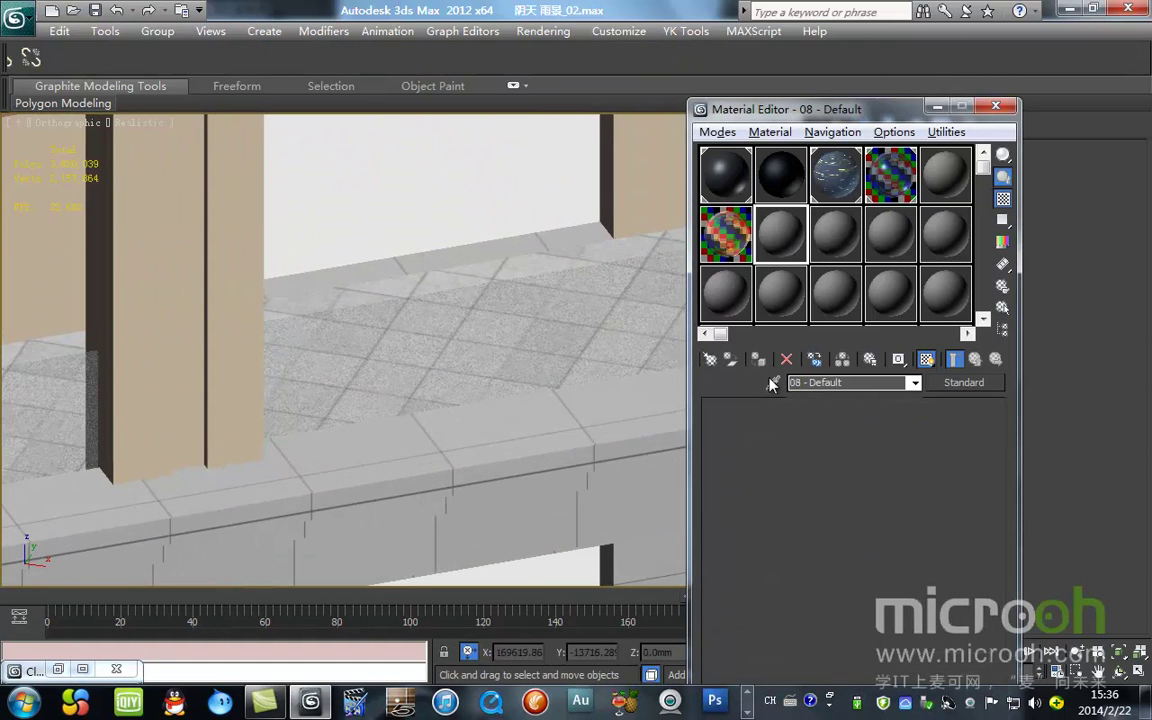
left_click(773, 383)
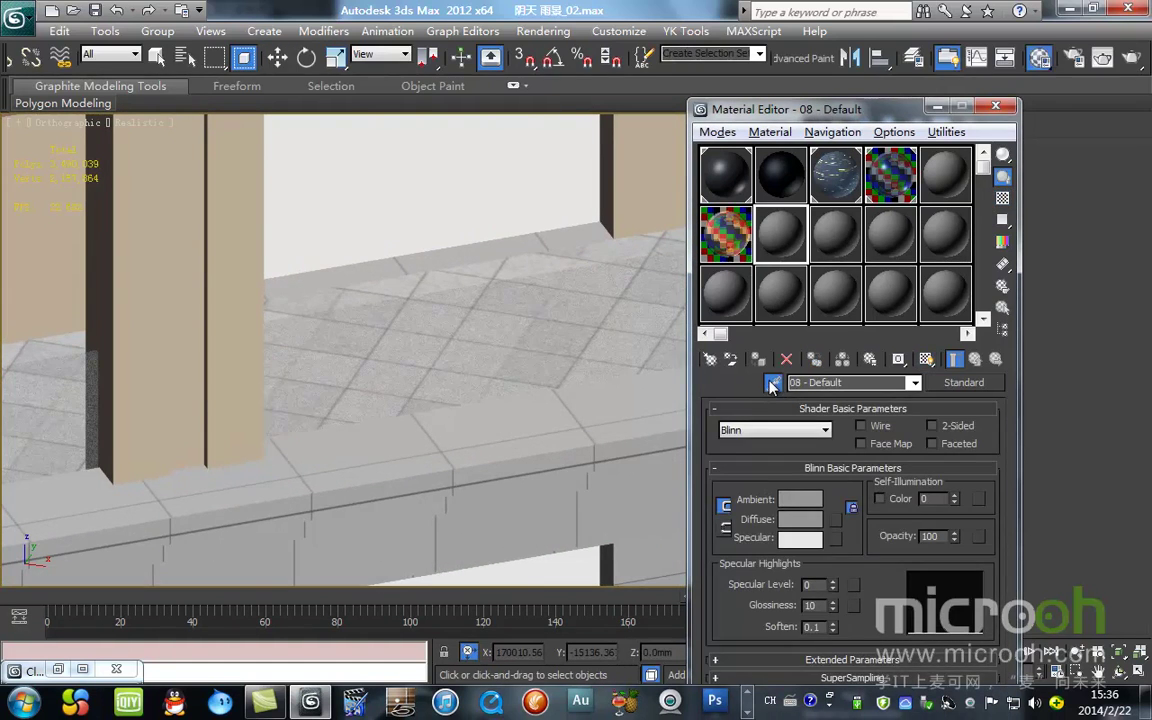
left_click(603, 288)
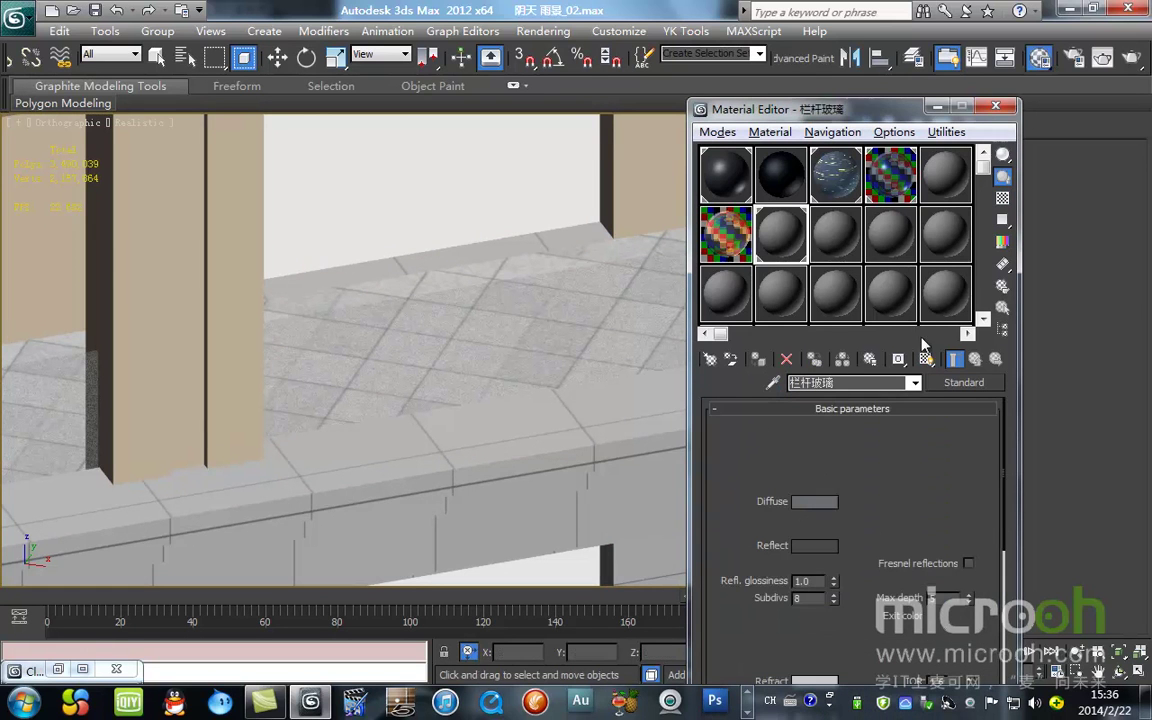
left_click(1002, 308)
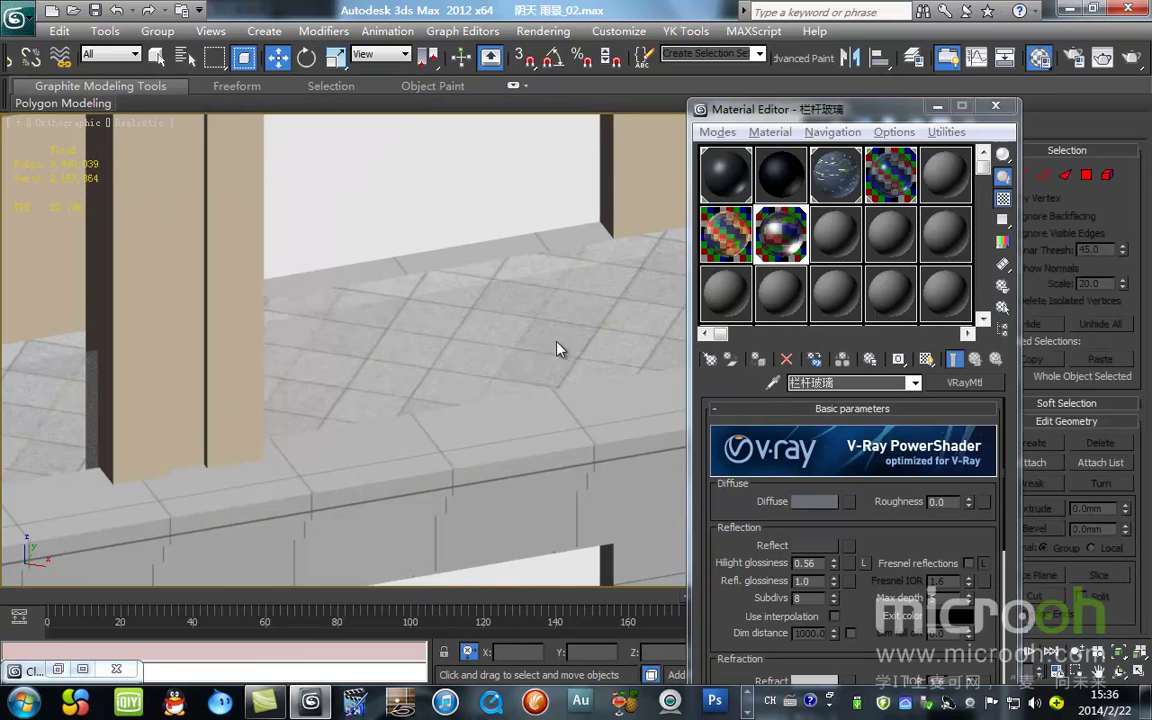
- Isolate the selected railing glass and show it through Camera02
scroll(557, 340, "down", 6)
key("alt+q")
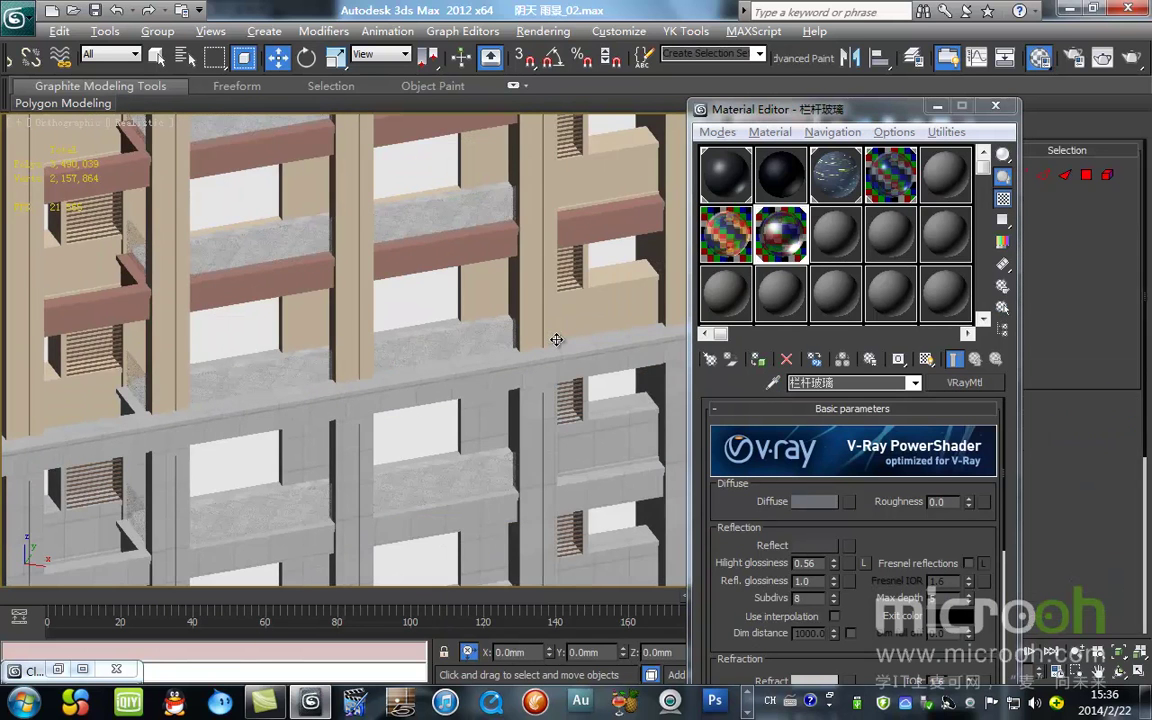
key("c")
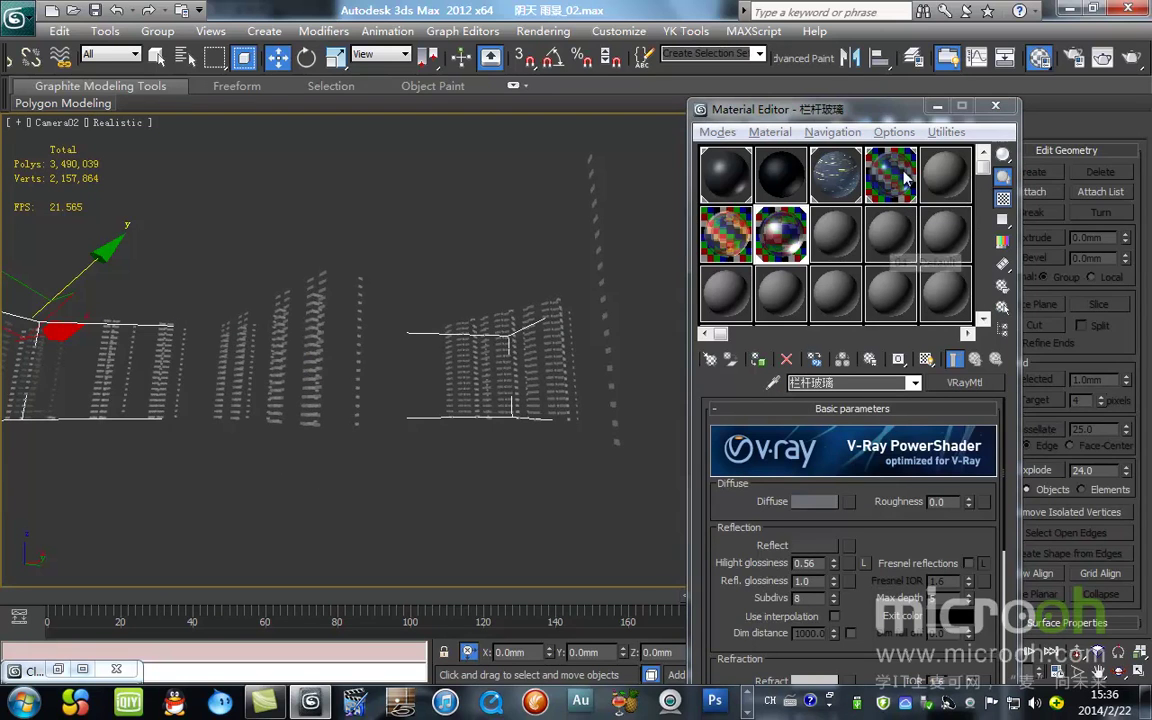
- Copy the 04 - Default glass into the third slot of the second row as bl2 and assign it to the railing glass
left_click(835, 233)
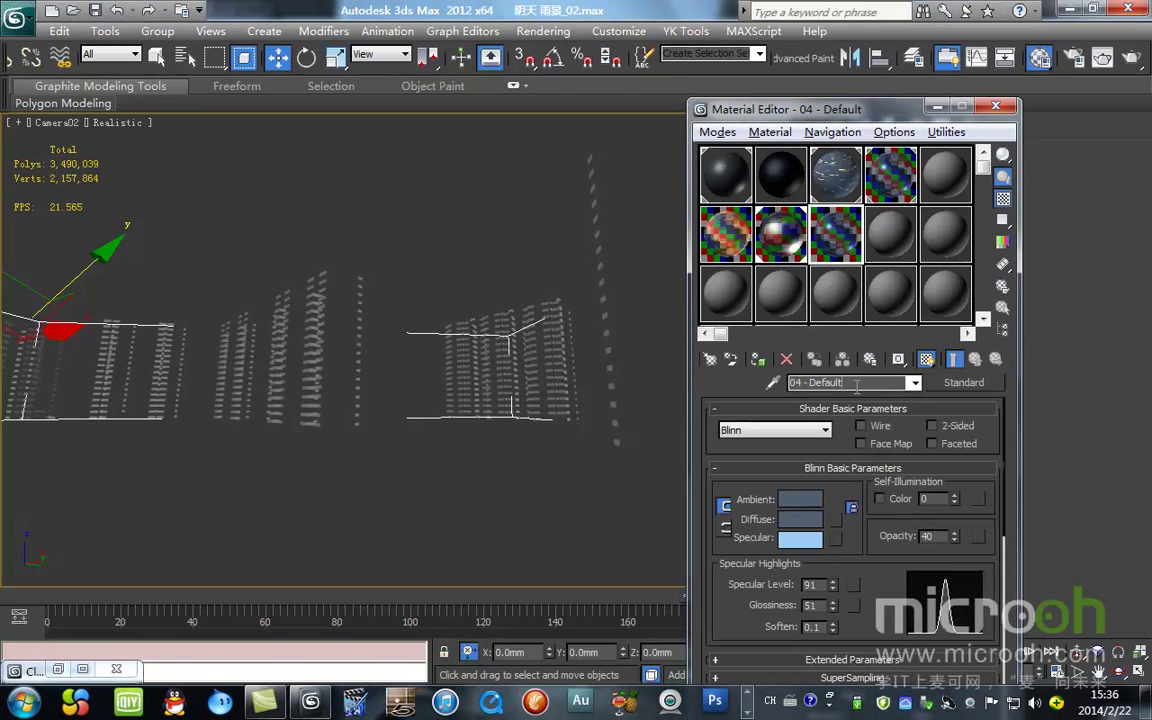
left_click(857, 384)
type("aaa")
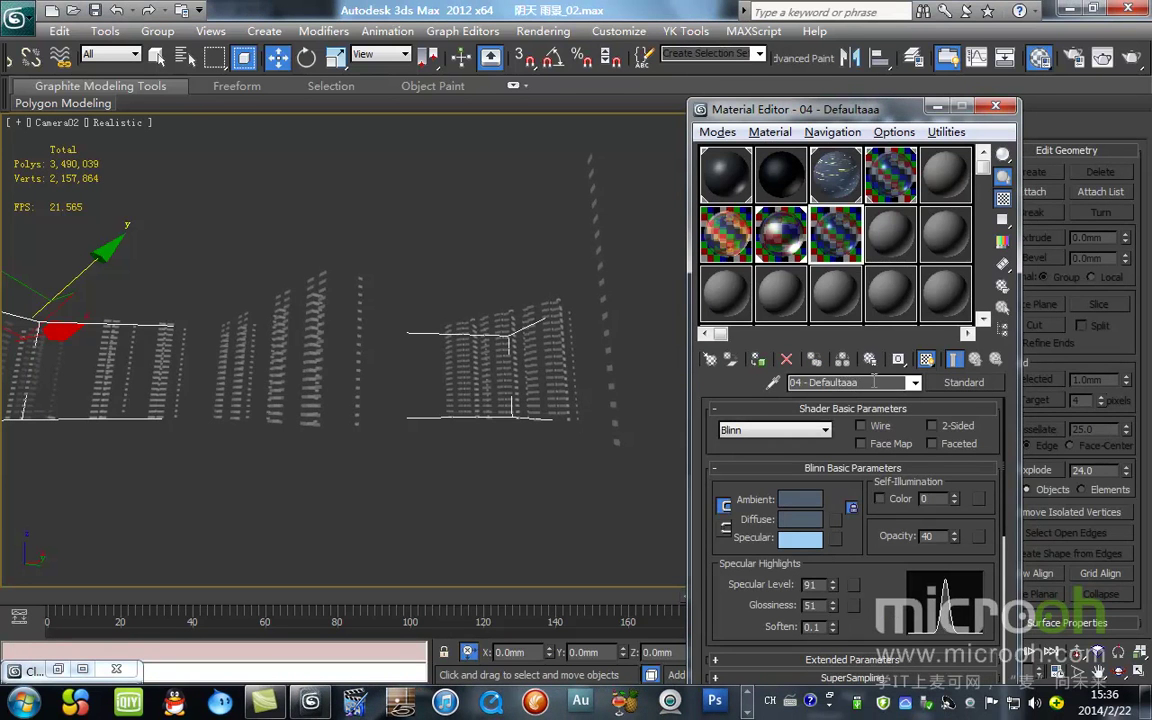
left_click_drag(887, 383, 713, 384)
type("bl2")
left_click(760, 361)
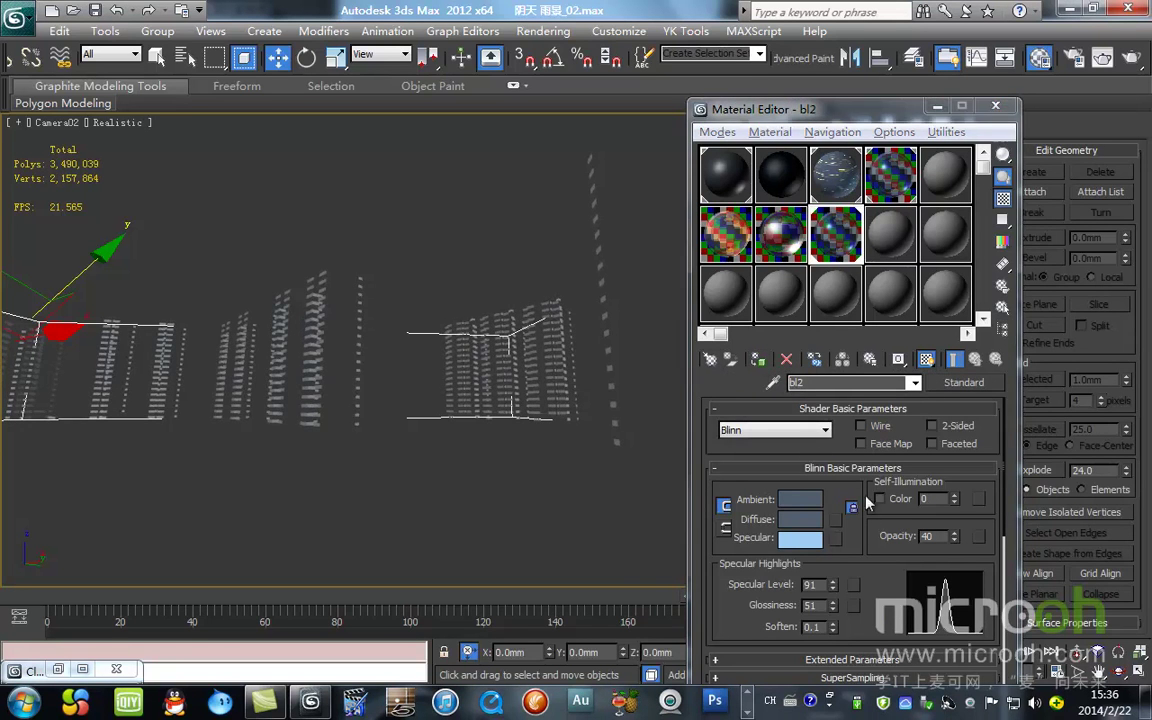
- Darken the diffuse color of the bl2 glass and set its opacity to 60
left_click(802, 519)
left_click_drag(556, 269, 557, 258)
left_click(730, 375)
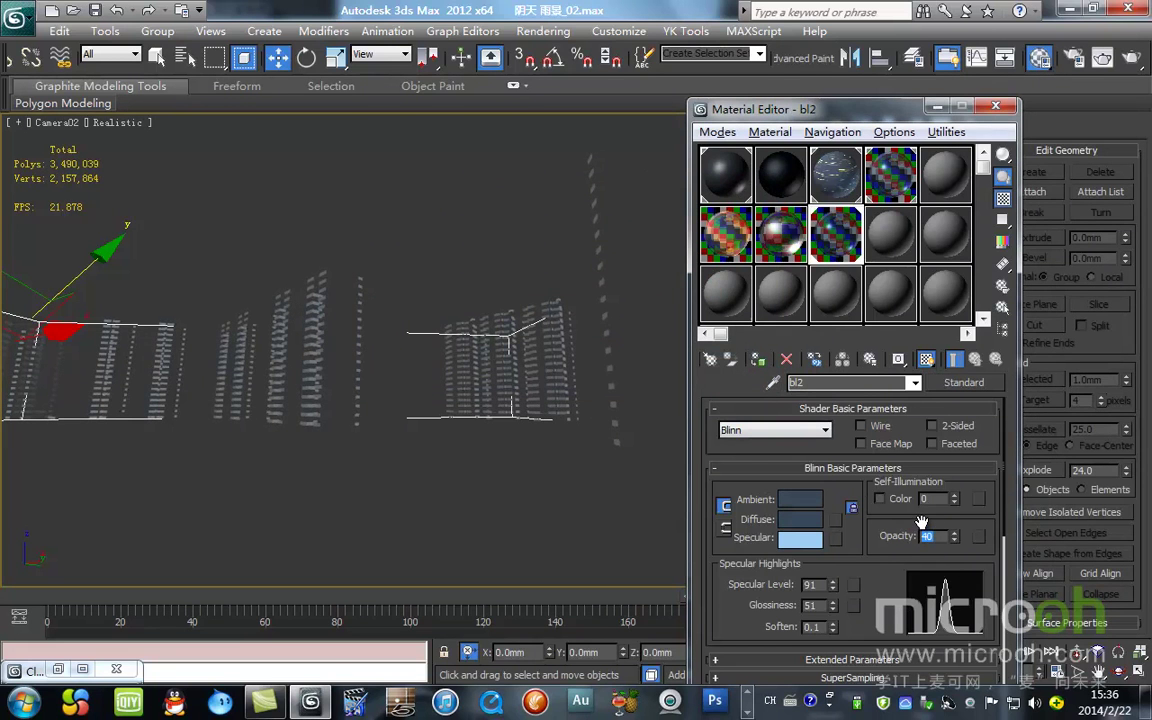
type("70")
key("Return")
type("6")
- Change the specular color of the bl2 glass to a less saturated, grayish light blue
left_click_drag(786, 112, 748, 31)
left_click(760, 457)
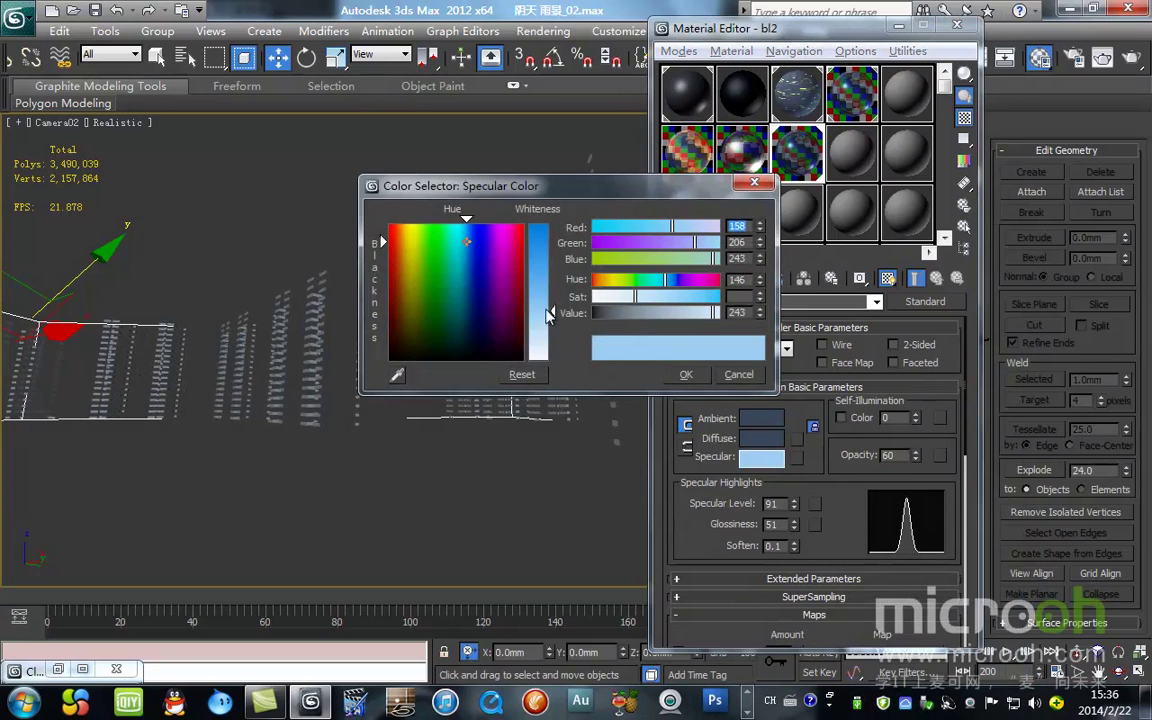
left_click(686, 374)
right_click(310, 304)
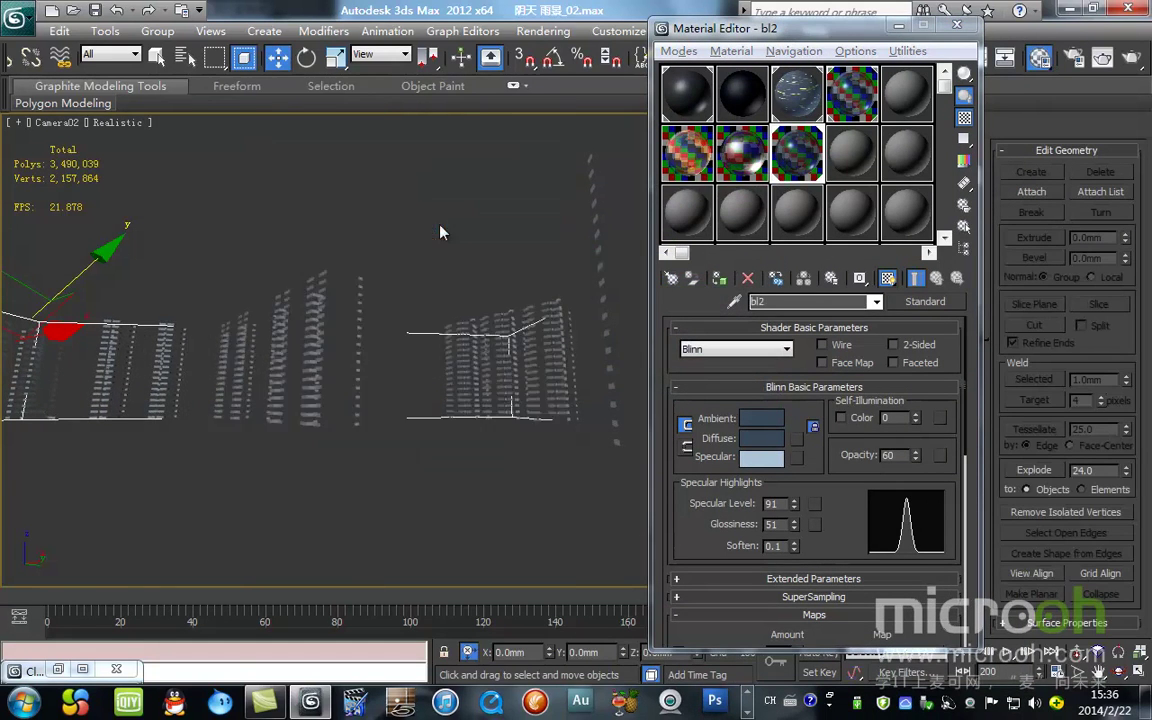
left_click(411, 157)
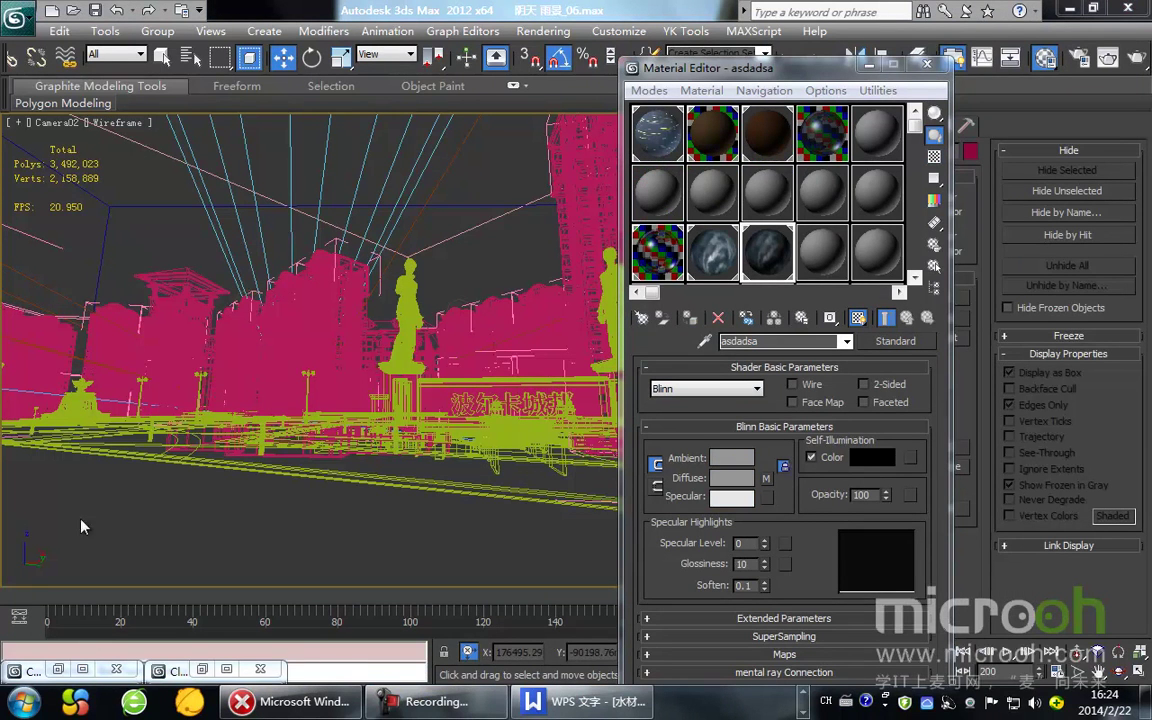
- Clear system memory with the one-click speed-up before rendering the 阴天 雨景_06 scene
left_click(74, 702)
left_click(424, 668)
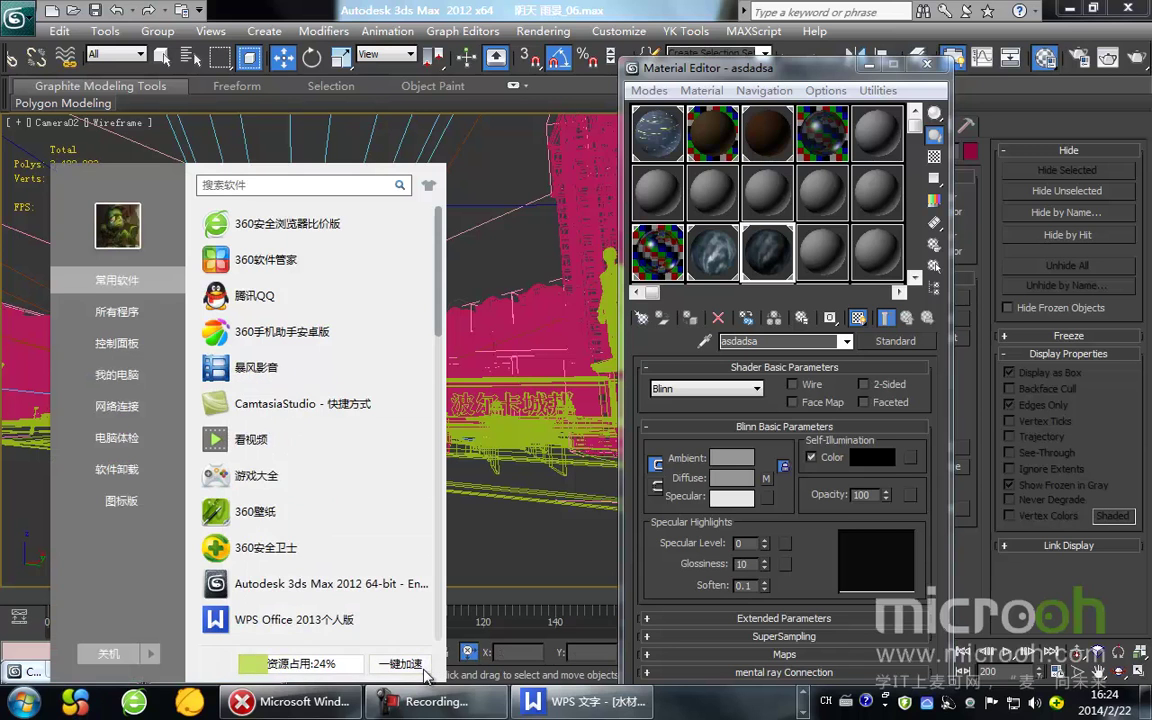
left_click(470, 8)
- Switch the Camera02 view from wireframe to realistic shading and move the Material Editor clear of it
left_click_drag(716, 73, 758, 52)
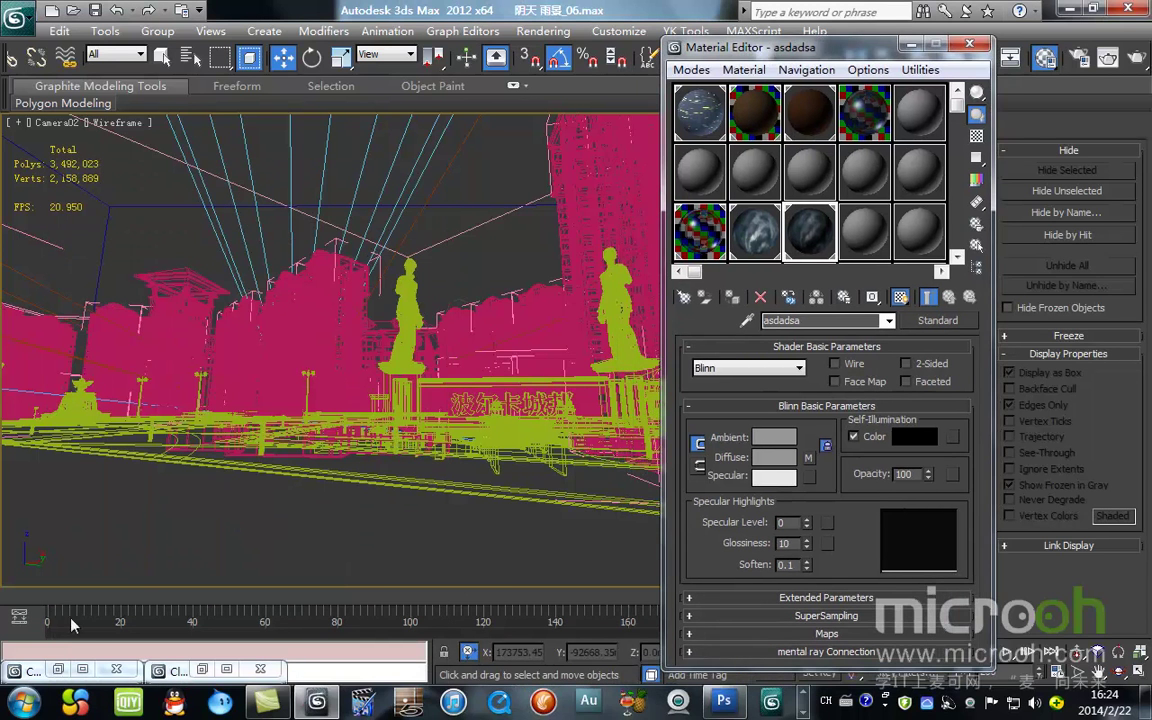
left_click_drag(50, 598, 993, 616)
left_click_drag(1070, 625, 1068, 625)
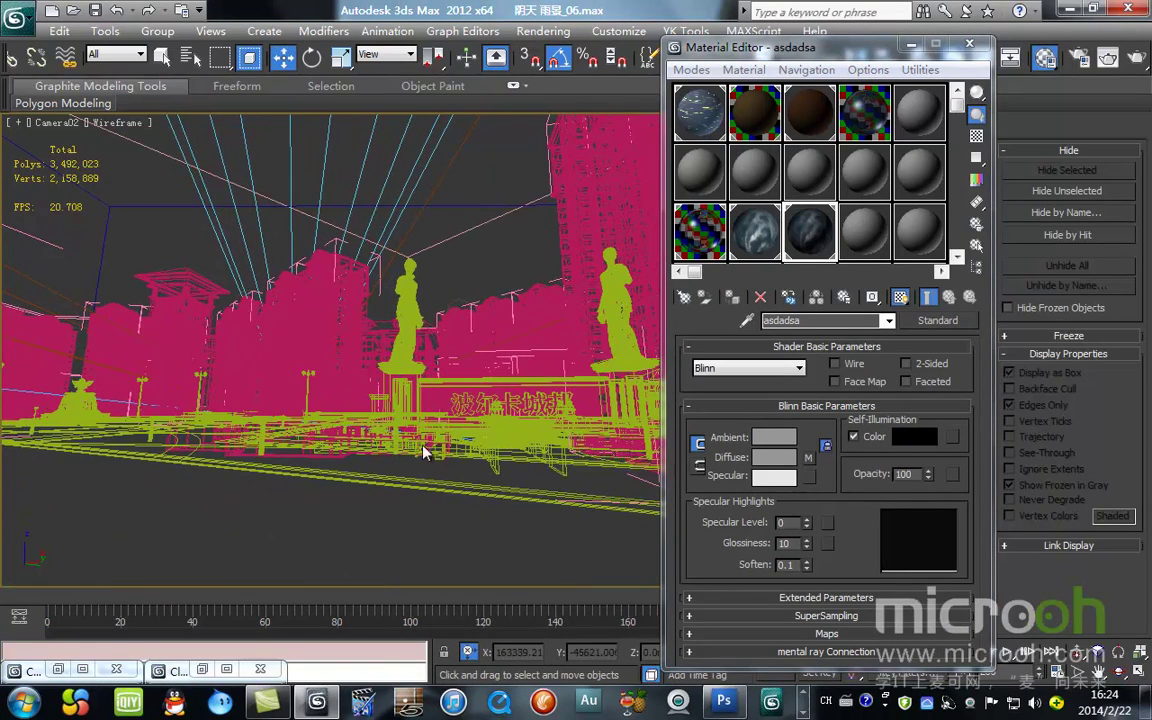
key("F3")
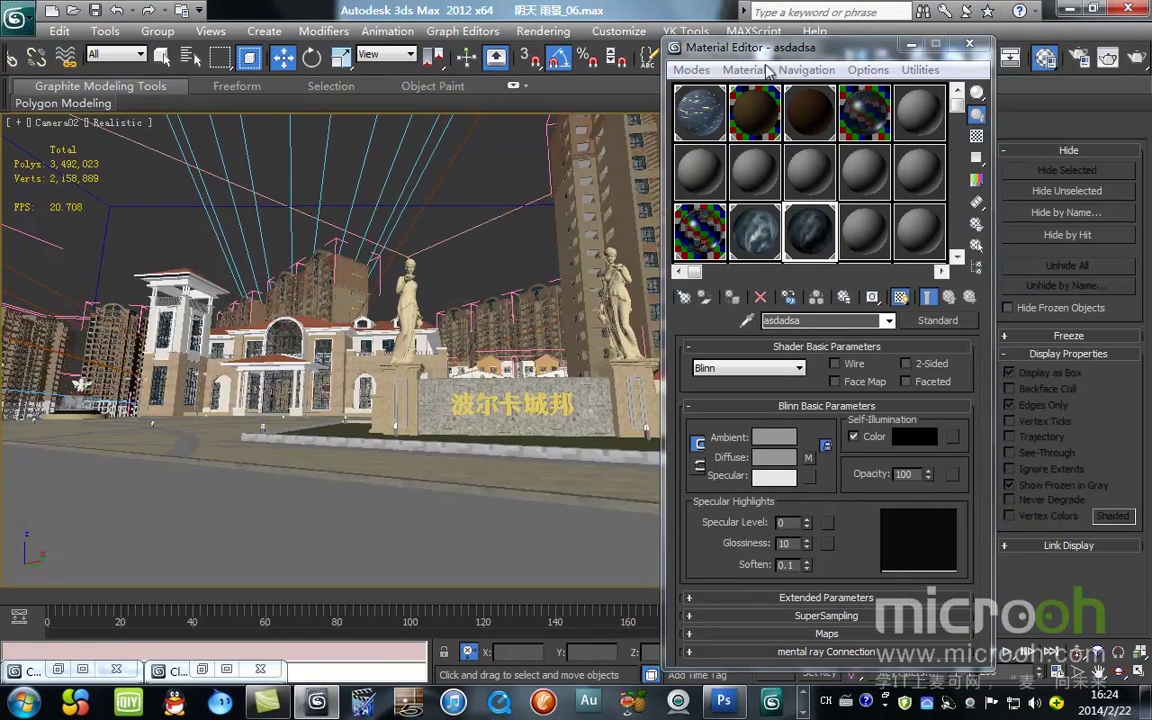
left_click_drag(783, 52, 768, 104)
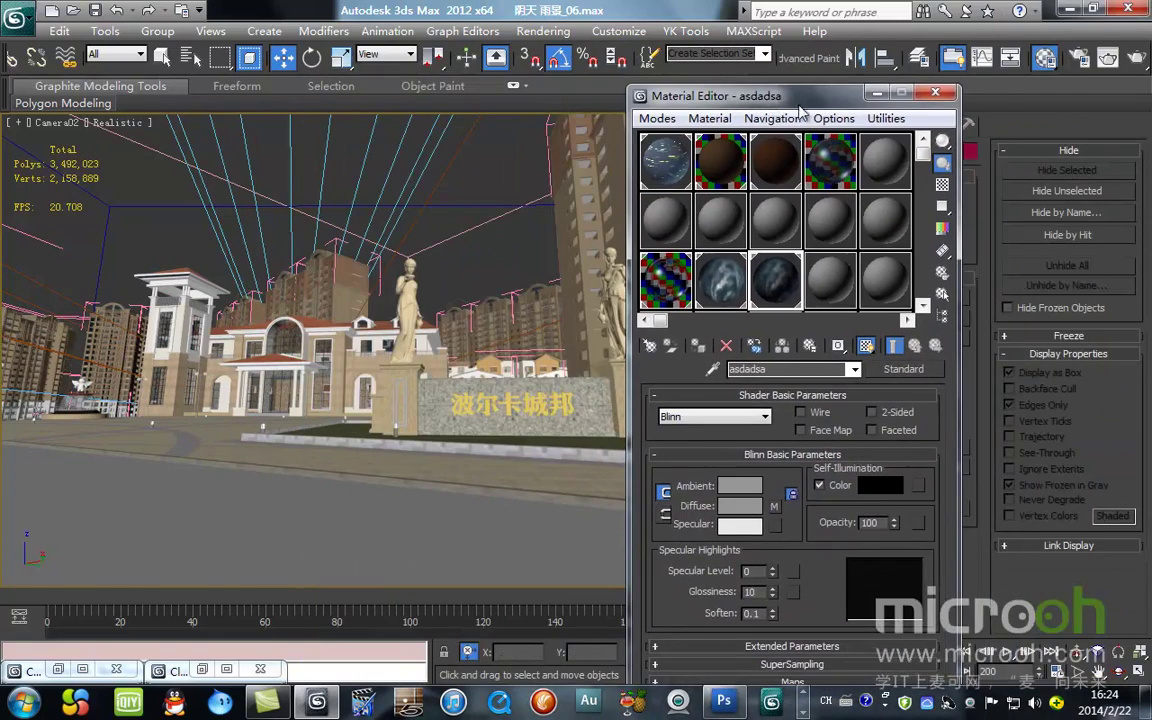
- Render the Camera02 view at frame 200 and inspect the result enlarged in the maximized render window
left_click(1107, 57)
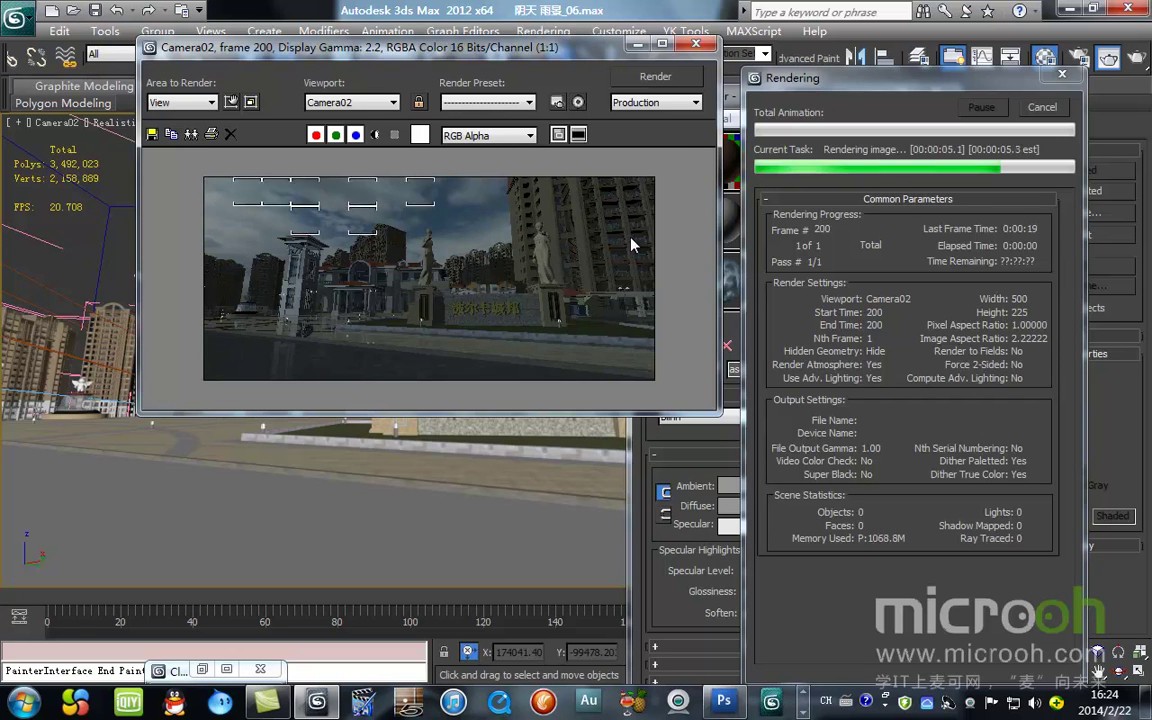
double_click(464, 47)
scroll(531, 379, "up", 1)
scroll(531, 380, "up", 1)
scroll(531, 380, "down", 1)
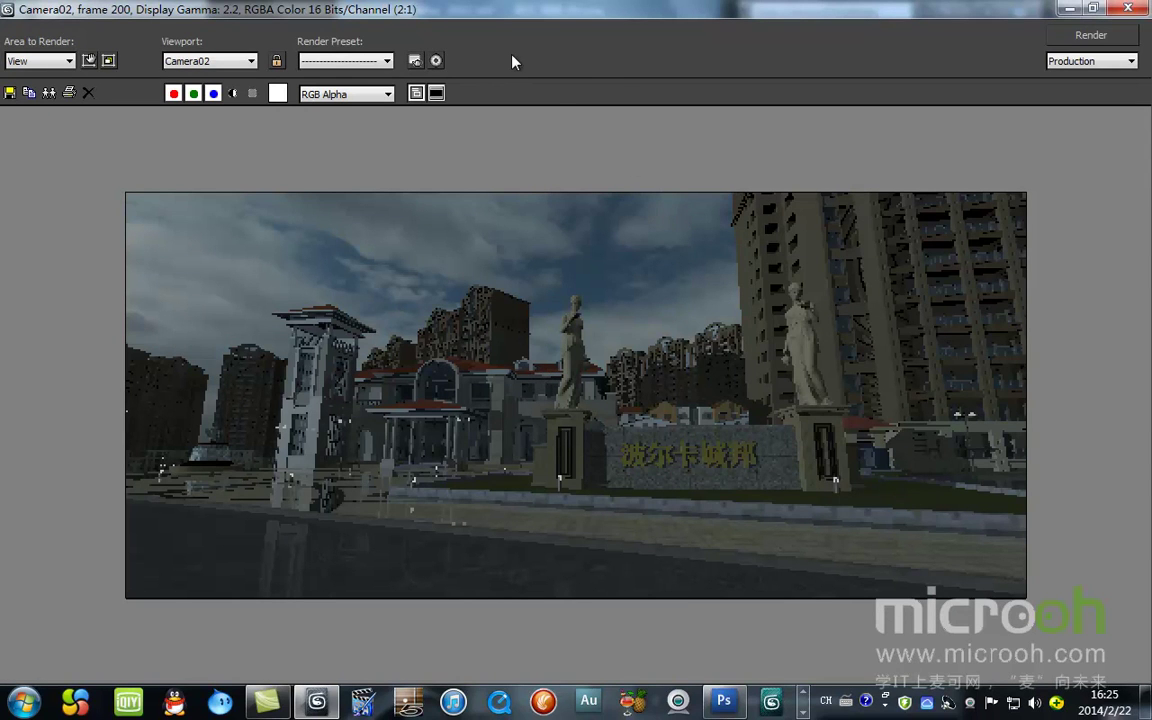
- Restore the render window to its normal size and clone the rendered frame for comparison
double_click(482, 6)
scroll(461, 232, "down", 1)
left_click(191, 133)
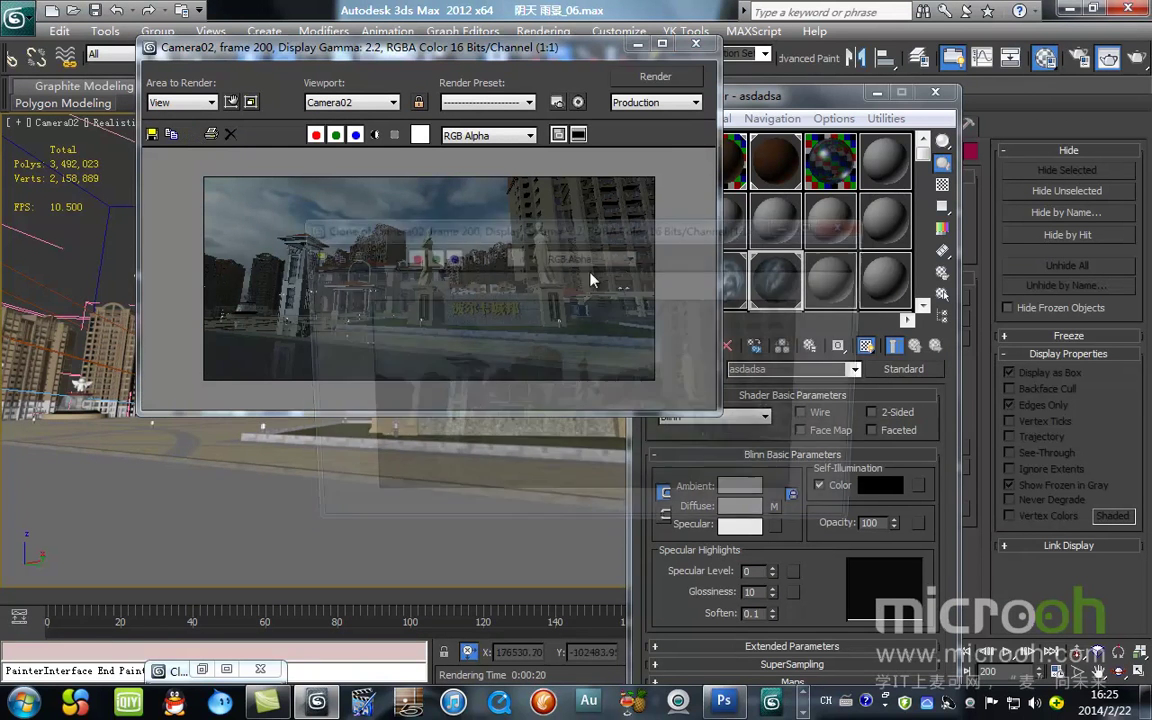
- Move the cloned render frame clear of the viewport and close the render window and Material Editor
left_click_drag(790, 220, 152, 507)
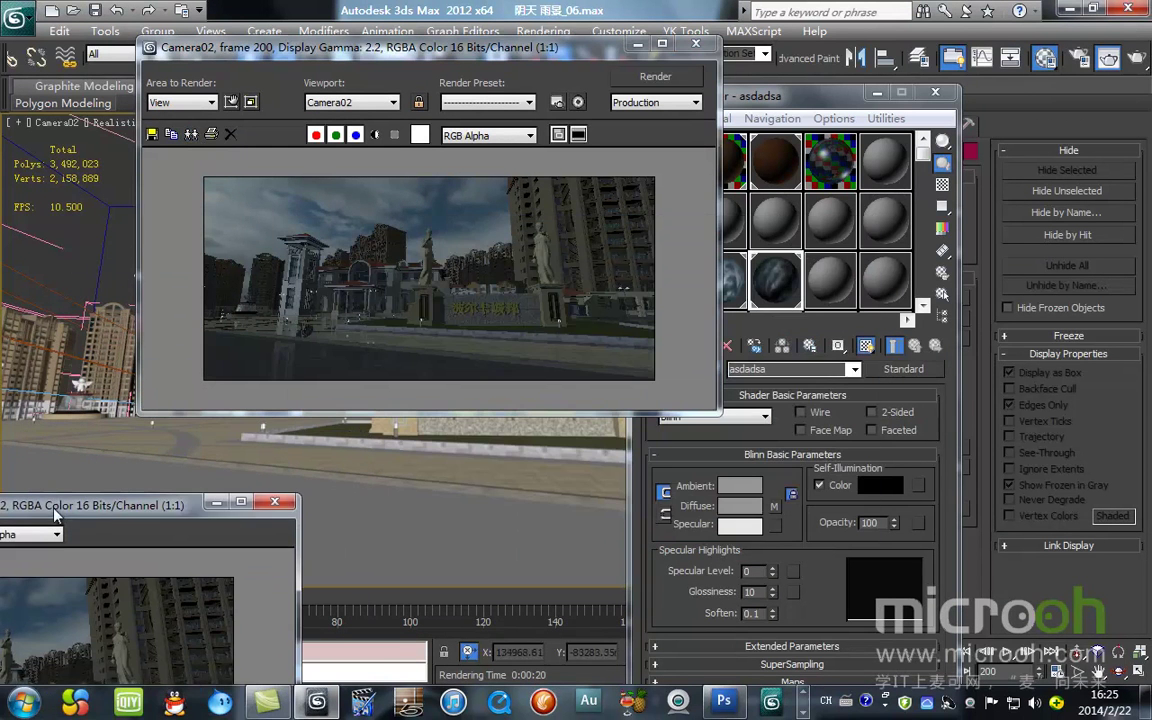
left_click(696, 44)
left_click(935, 91)
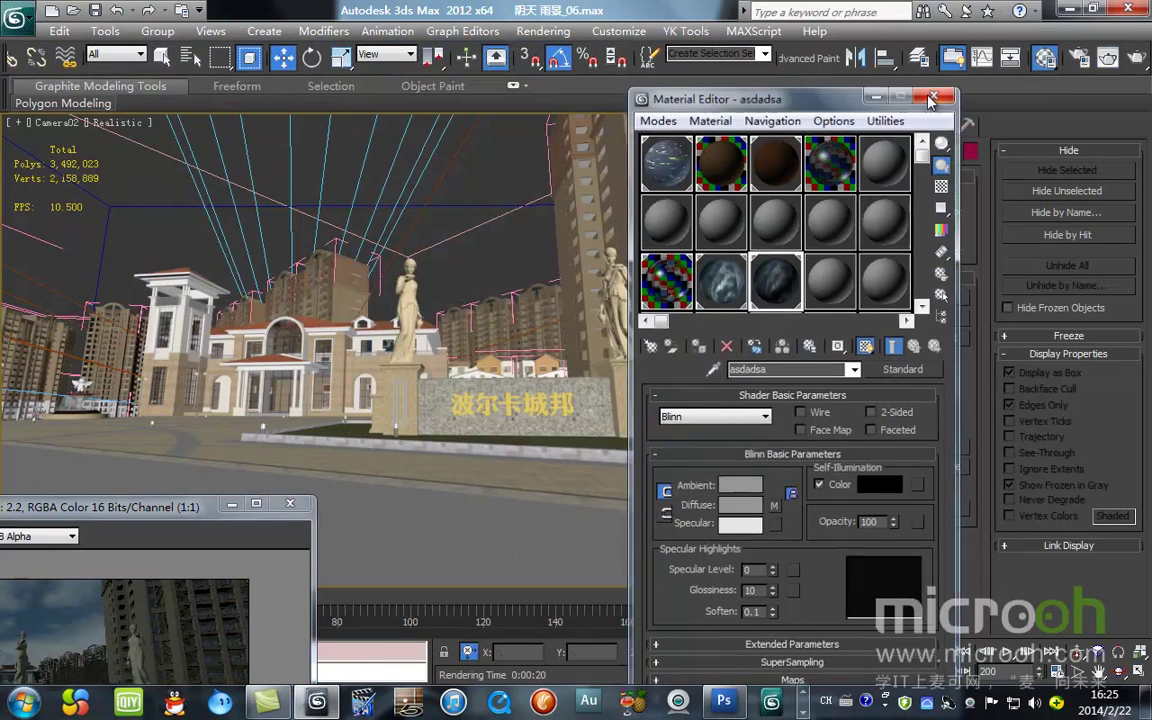
- Limit selection to lights and place a Standard Free Direct light near the entrance plaza in the Top view
left_click(116, 54)
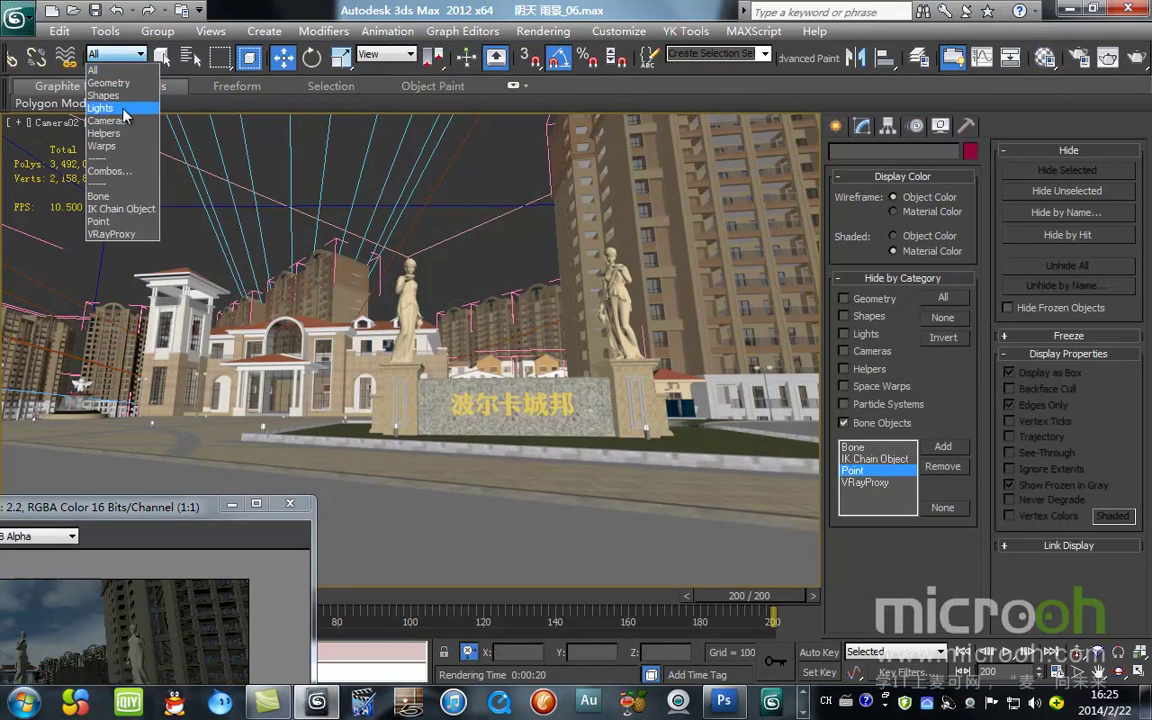
left_click(111, 95)
key("t")
key("z")
left_click(838, 127)
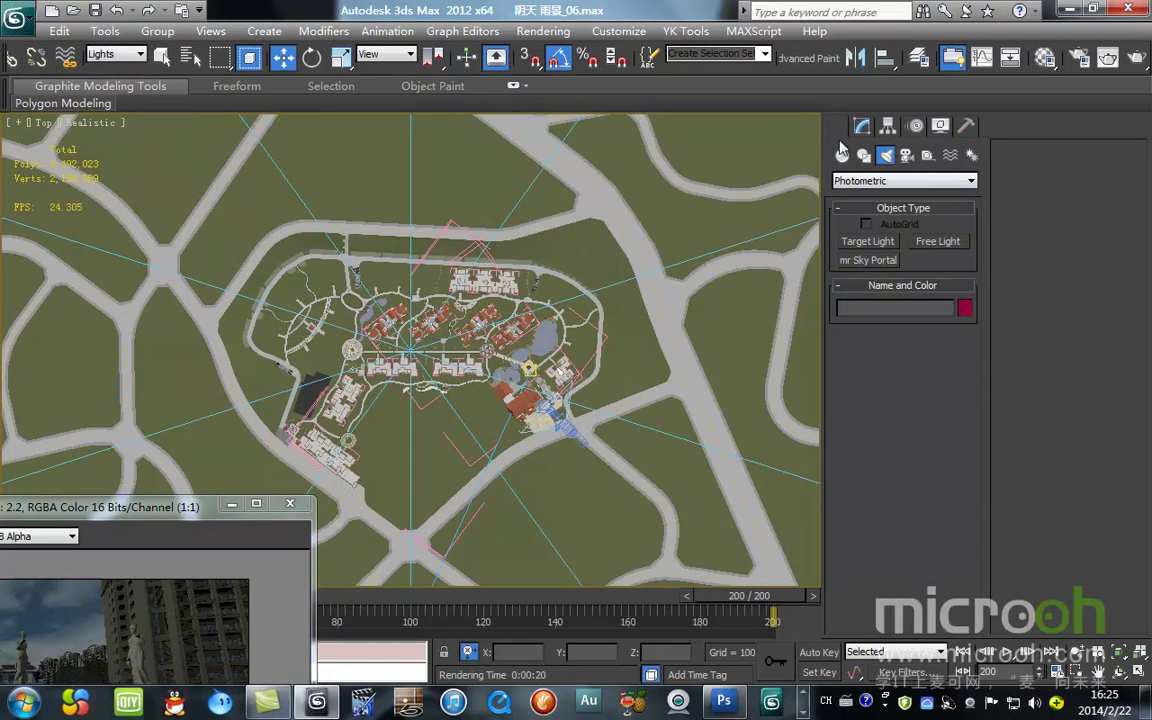
left_click(932, 182)
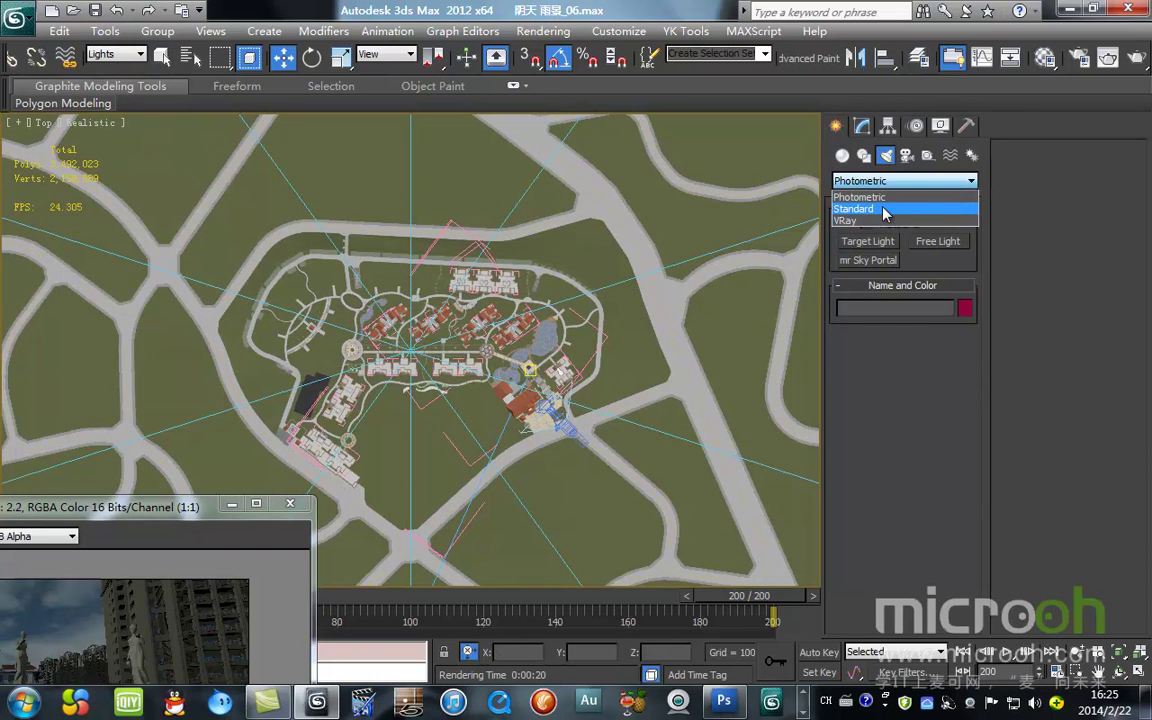
left_click(886, 210)
left_click(946, 261)
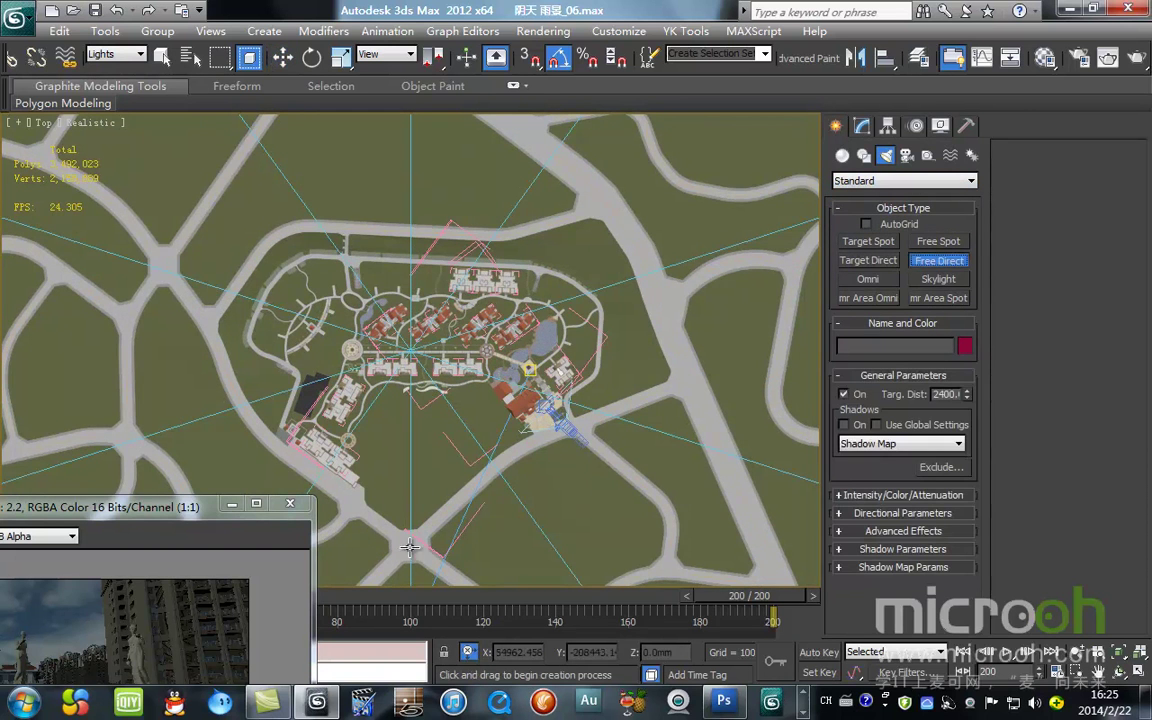
middle_click_drag(354, 526, 329, 411)
scroll(527, 316, "up", 3)
left_click(434, 368)
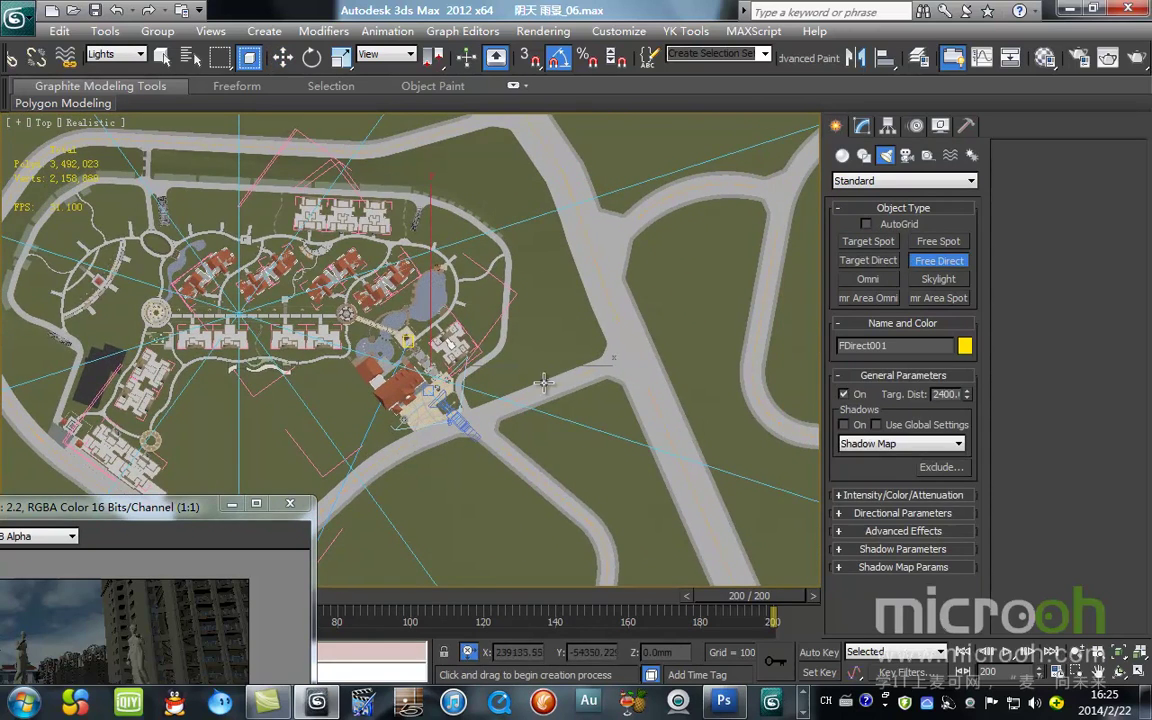
- Rotate the new directional light in the Front view until it points straight up, with the view in wireframe
left_click(283, 57)
key("f")
scroll(466, 261, "down", 3)
middle_click_drag(547, 373, 442, 283)
scroll(450, 270, "down", 5)
left_click_drag(415, 230, 409, 309)
right_click(409, 309)
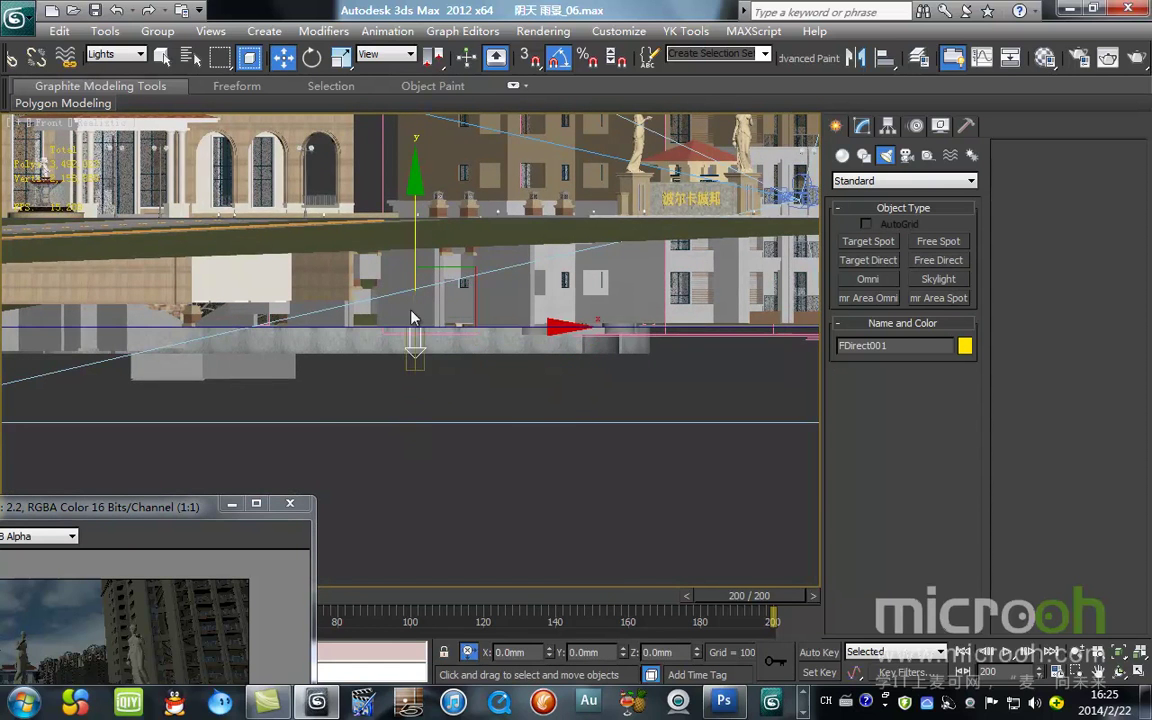
key("e")
scroll(400, 320, "up", 3)
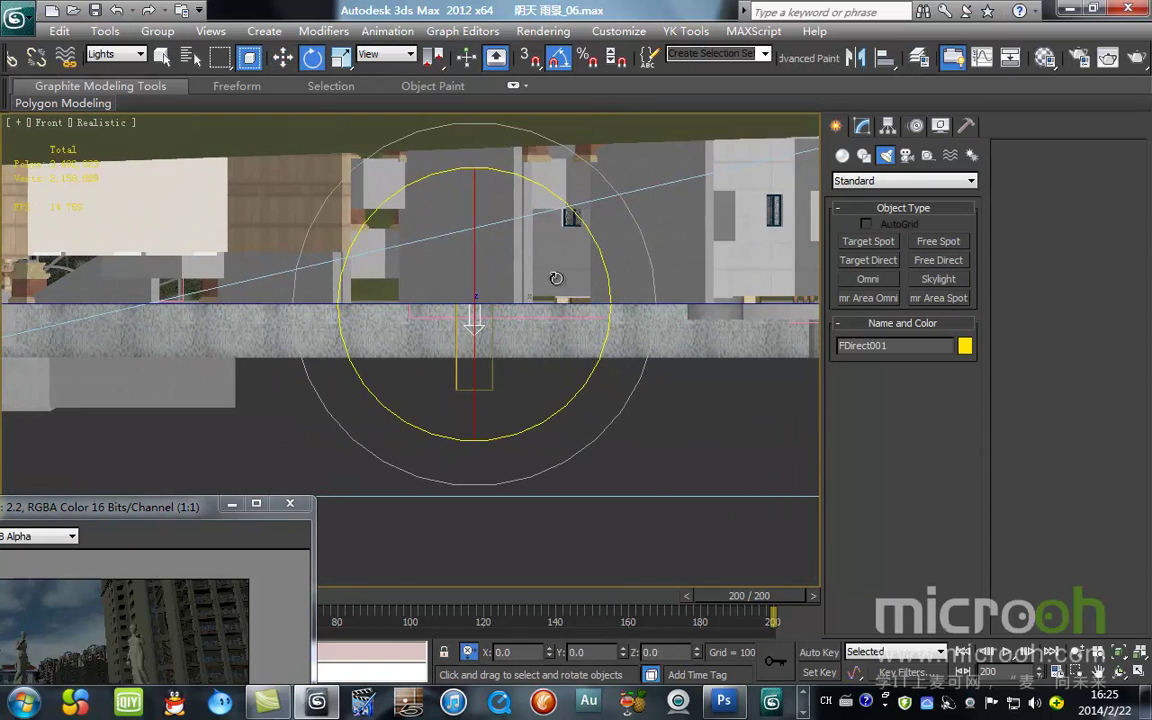
left_click_drag(538, 213, 594, 416)
key("F3")
right_click(594, 416)
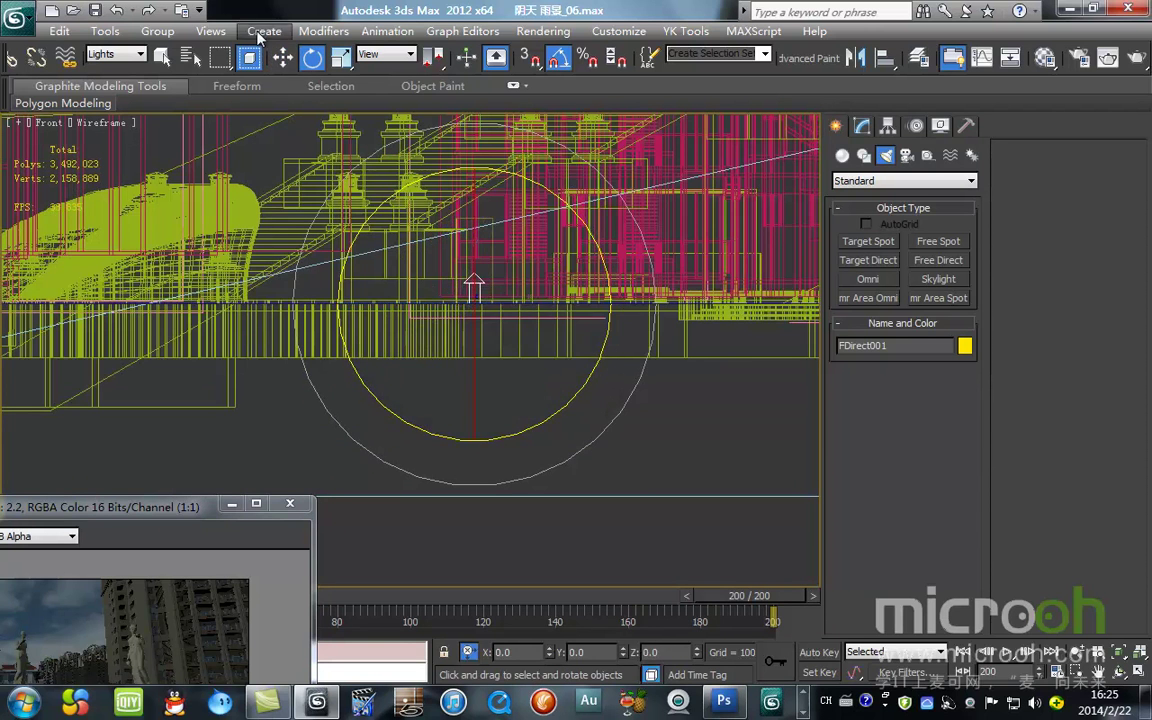
- Look through the directional light and widen its hotspot to about 83,000 mm and its falloff to about 118,200 mm around the entrance
left_click(283, 57)
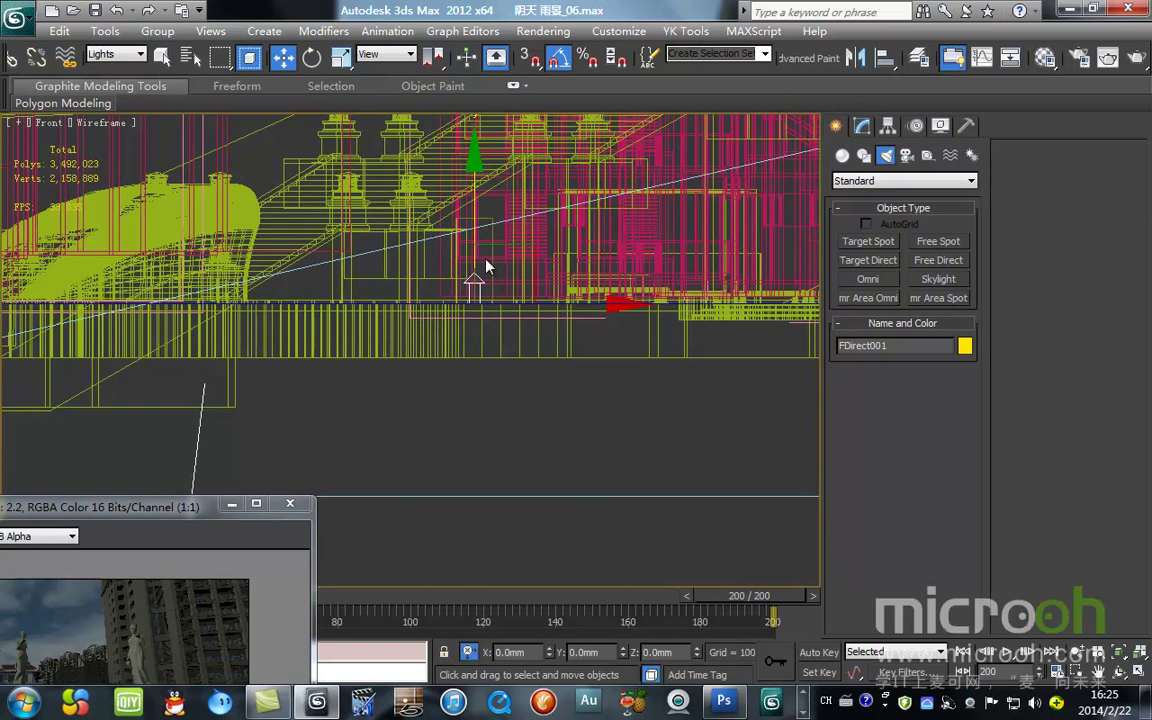
key("shift+4")
left_click(1098, 653)
left_click_drag(458, 300, 410, 540)
left_click(1079, 674)
left_click_drag(407, 270, 430, 540)
left_click_drag(440, 240, 485, 418)
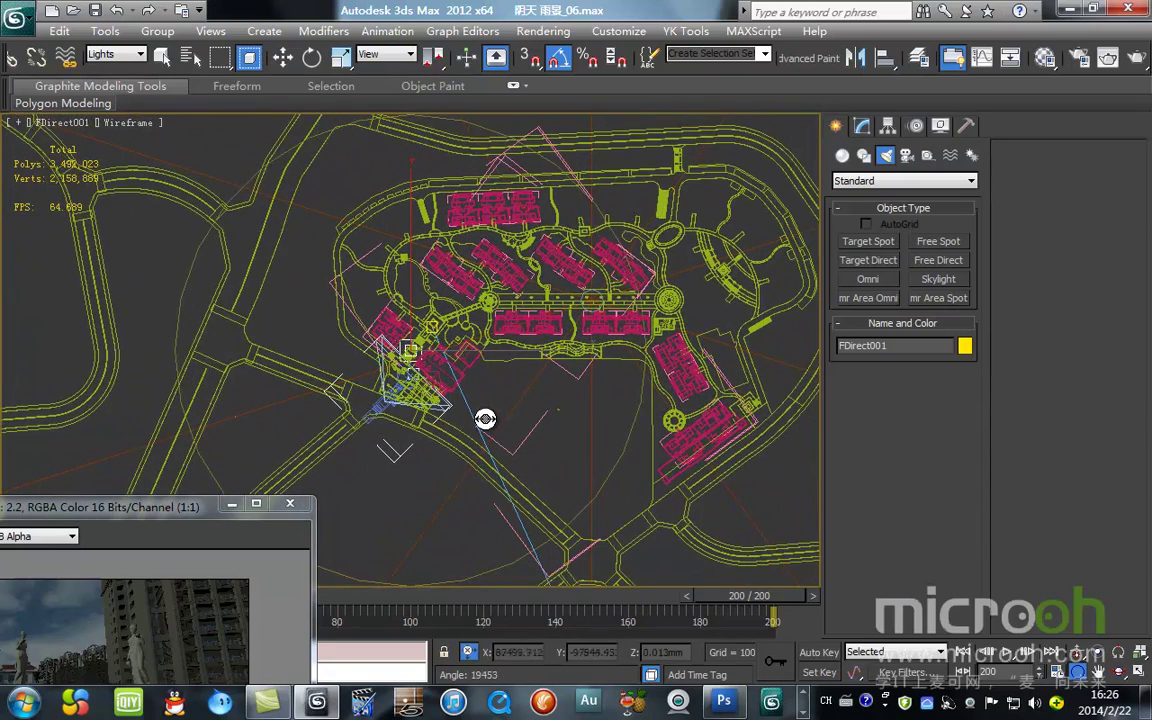
left_click(1097, 652)
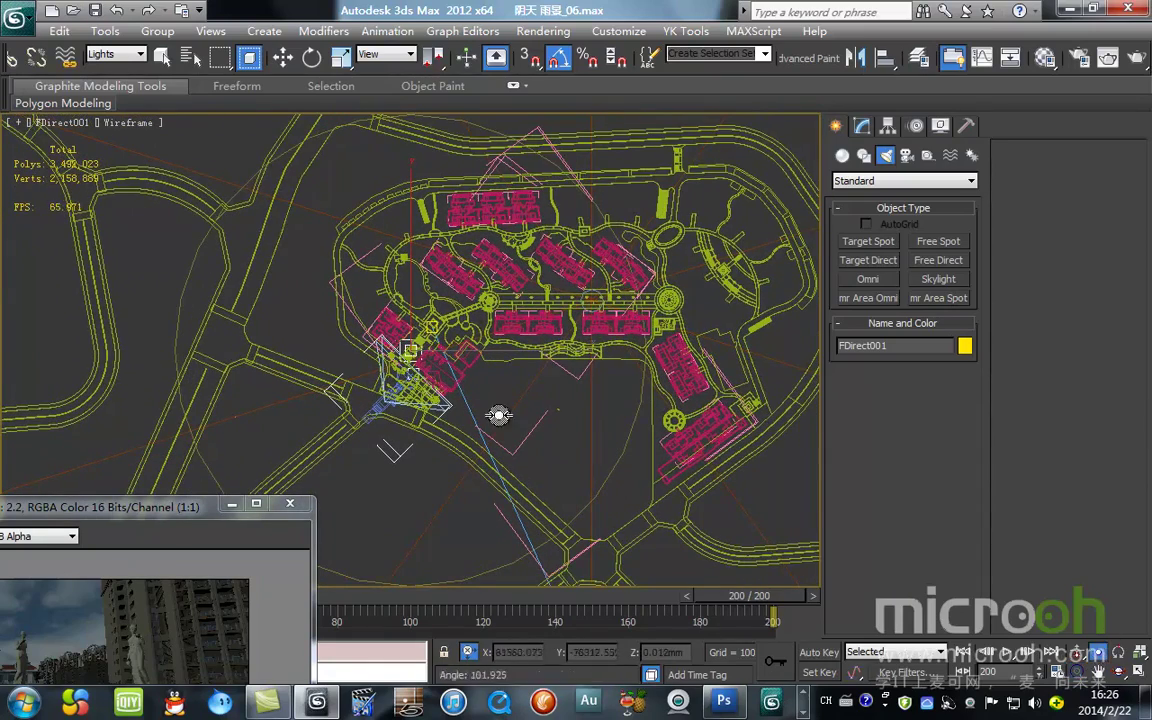
left_click_drag(475, 422, 501, 447)
left_click(1077, 672)
left_click_drag(405, 418, 404, 388)
- Lower the directional light in the Front view until it sits well beneath the ground and buildings
left_click(283, 57)
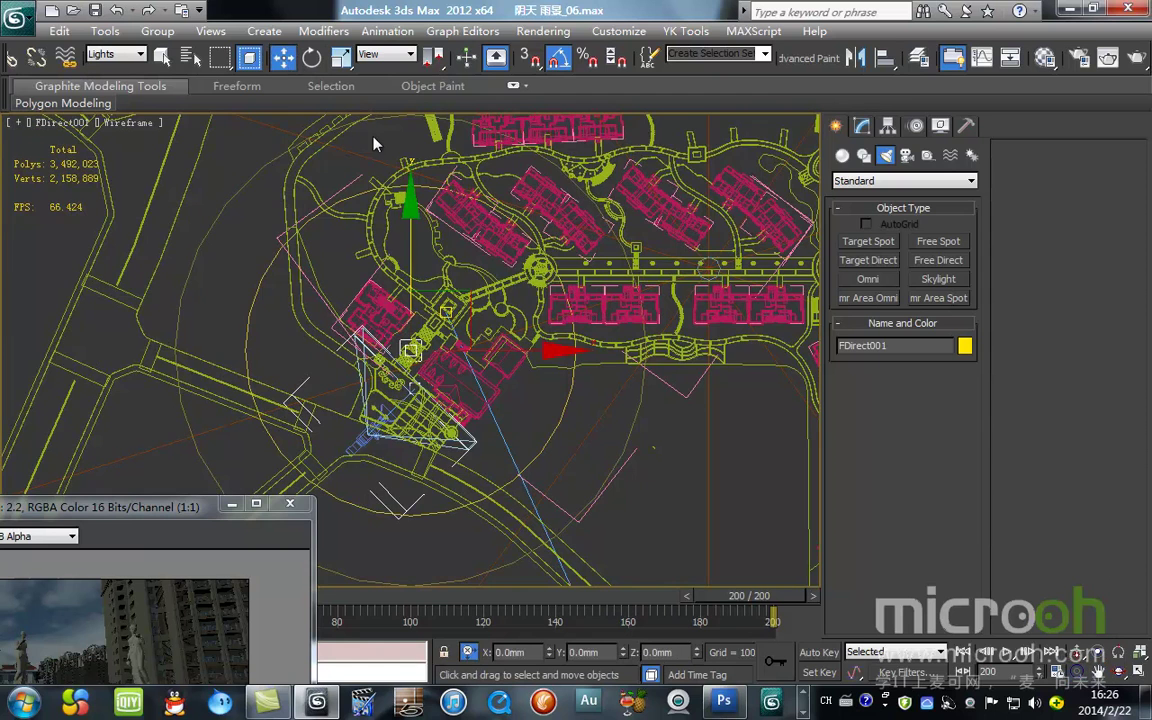
key("f")
scroll(487, 345, "up", 5)
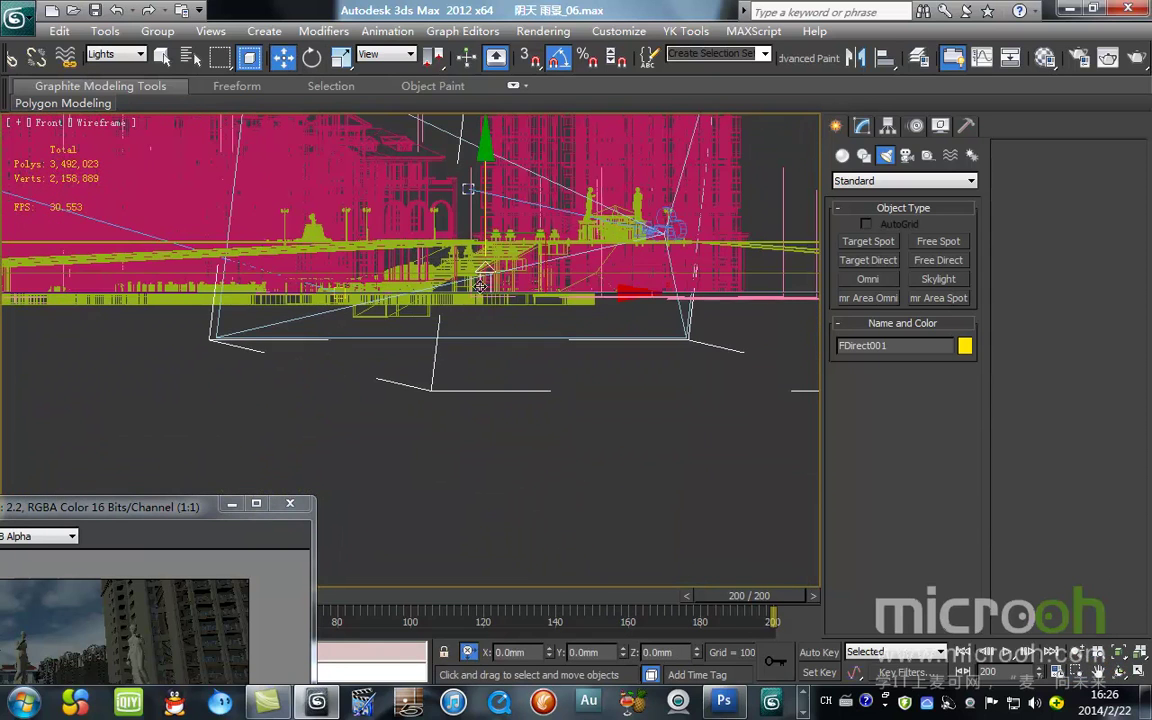
scroll(483, 203, "down", 10)
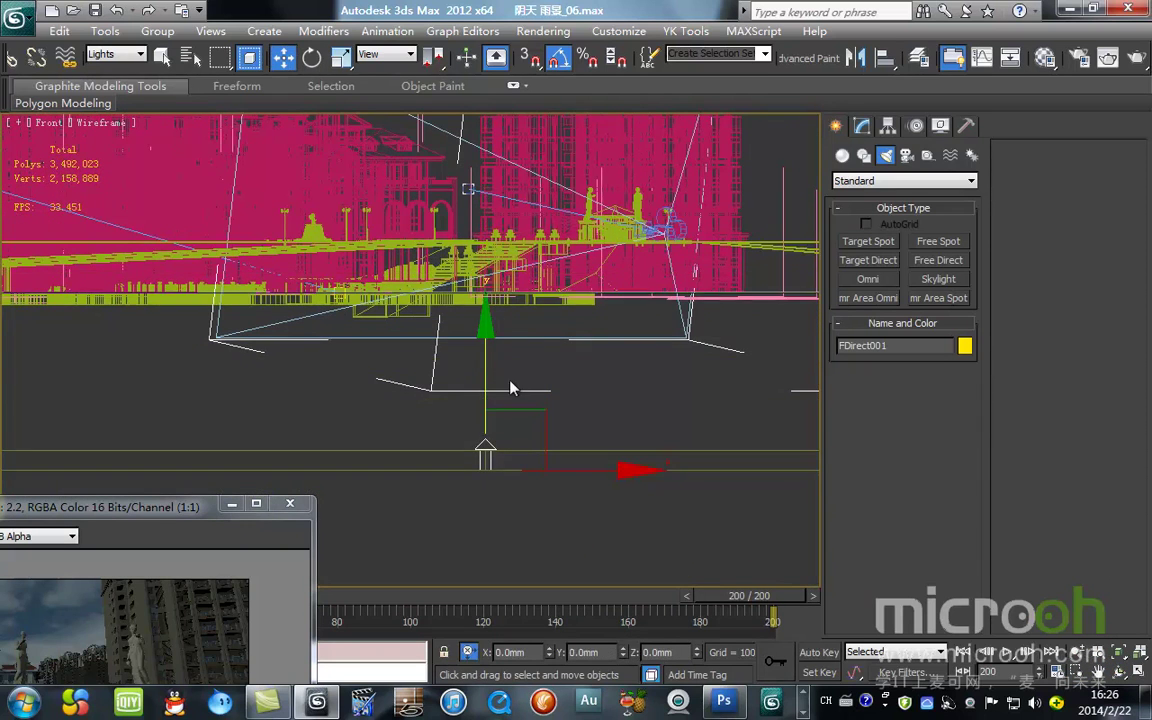
scroll(440, 390, "up", 5)
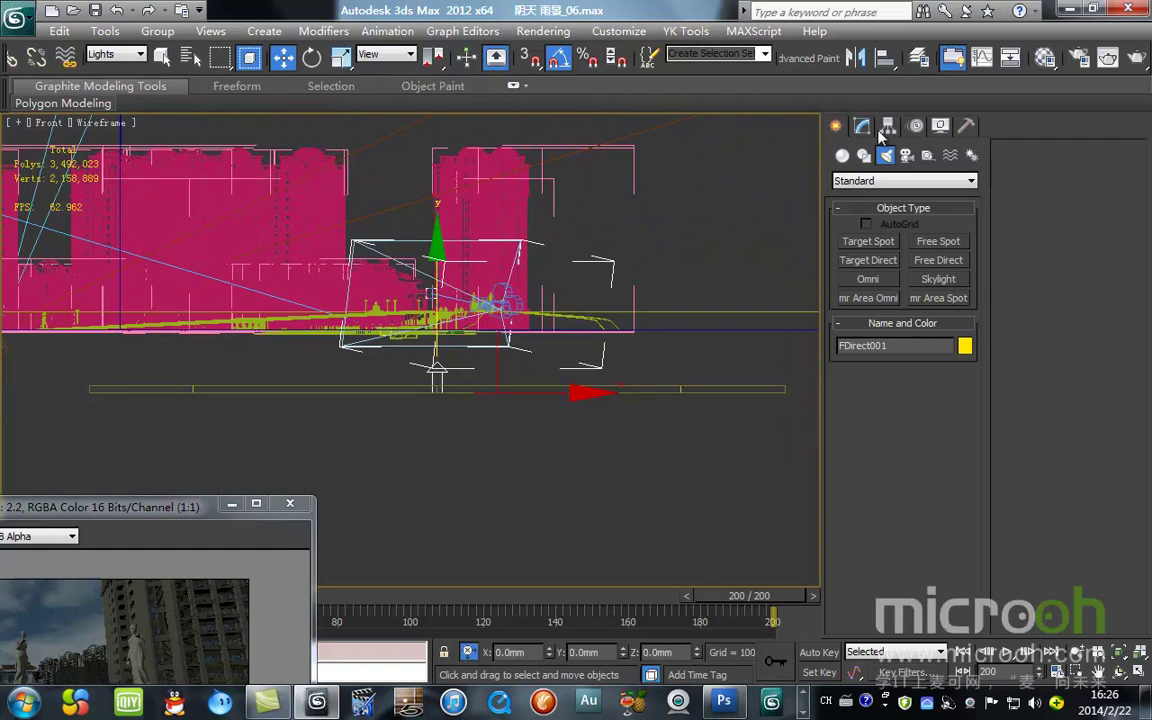
- Show the directional light's intensity, colour and attenuation settings for editing
left_click(862, 127)
scroll(669, 409, "down", 2)
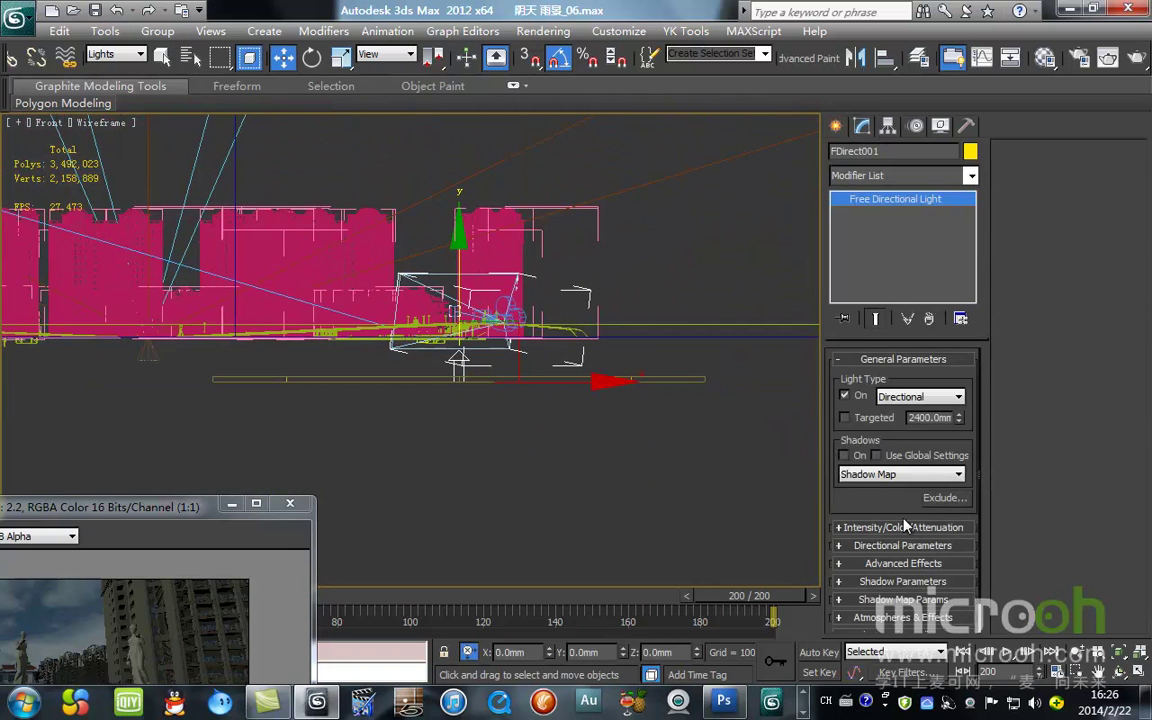
scroll(981, 430, "down", 2)
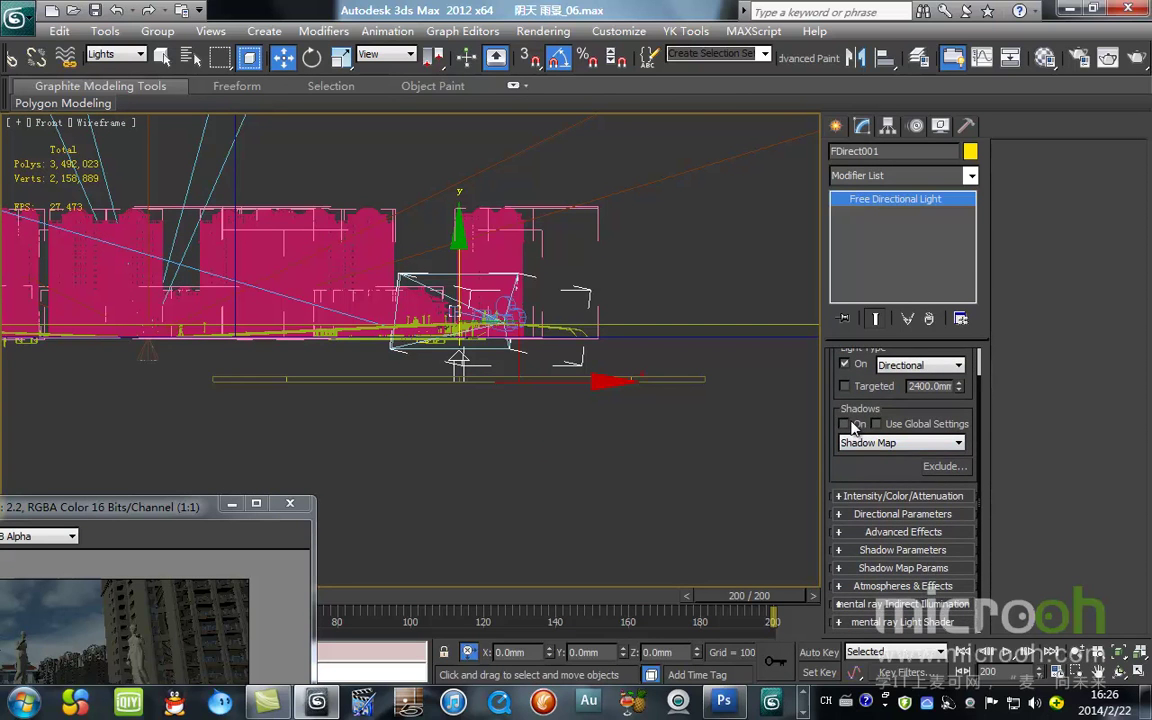
left_click(918, 498)
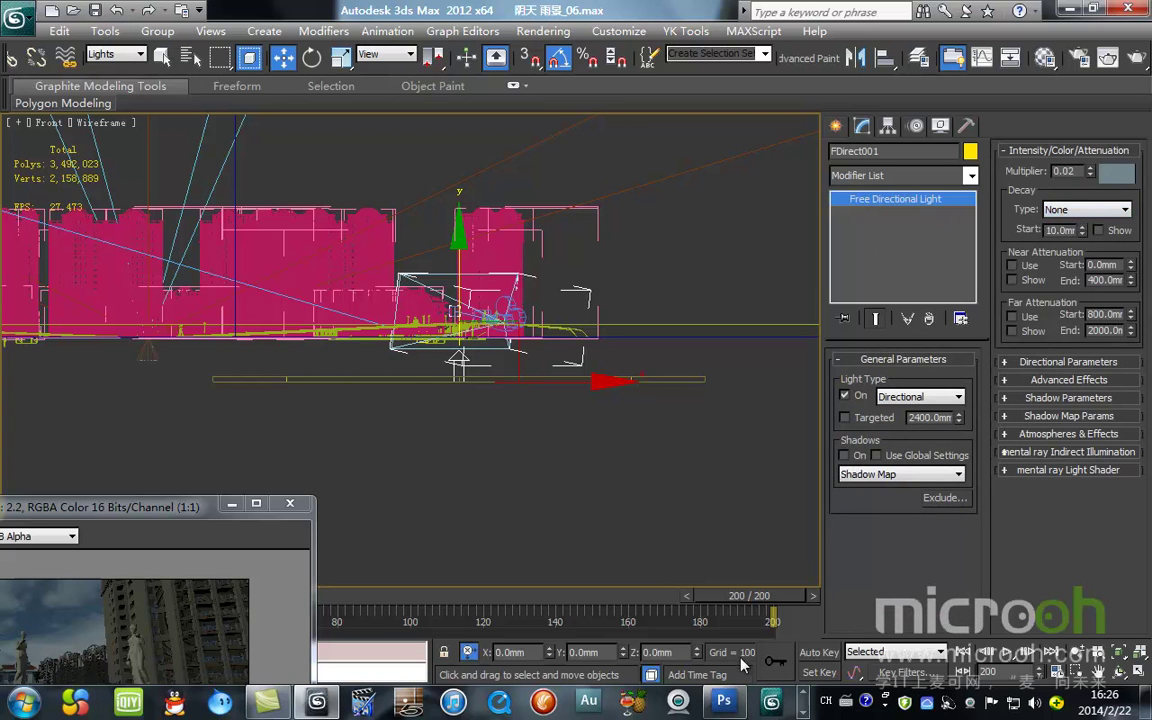
- Switch to Photoshop, sample a grey-blue cloud tone from the overcast sky image, read its RGB values and return to 3ds Max
left_click(733, 700)
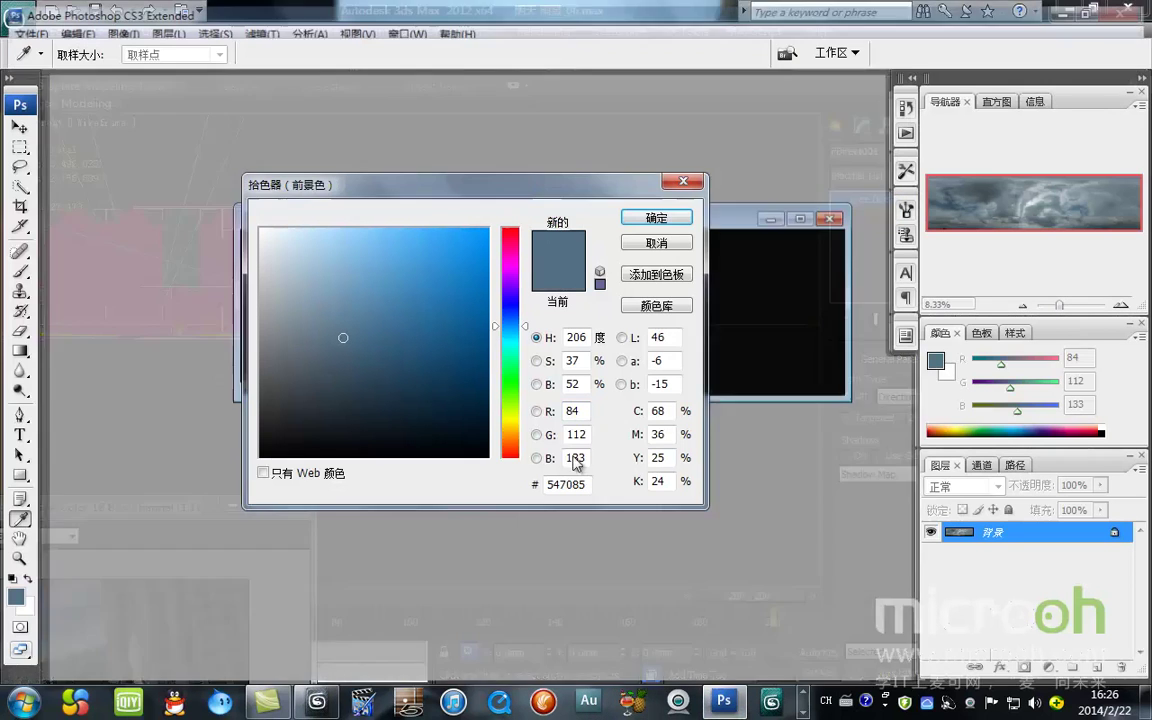
left_click(664, 249)
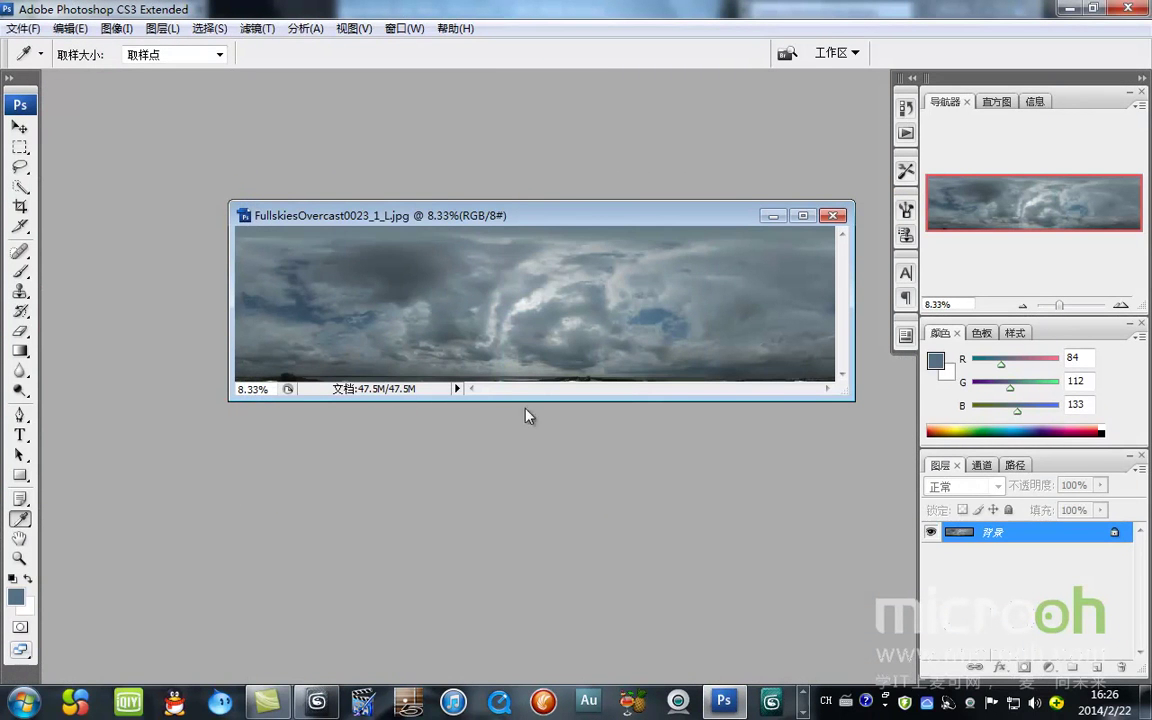
left_click(527, 300)
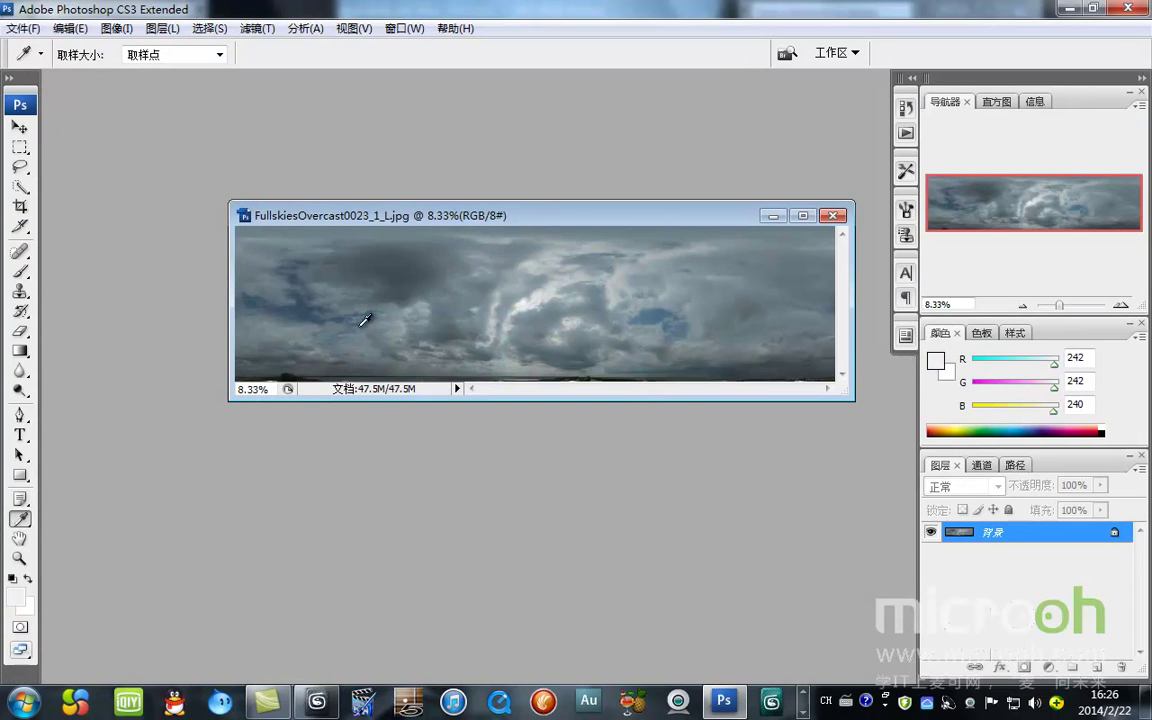
left_click(507, 313)
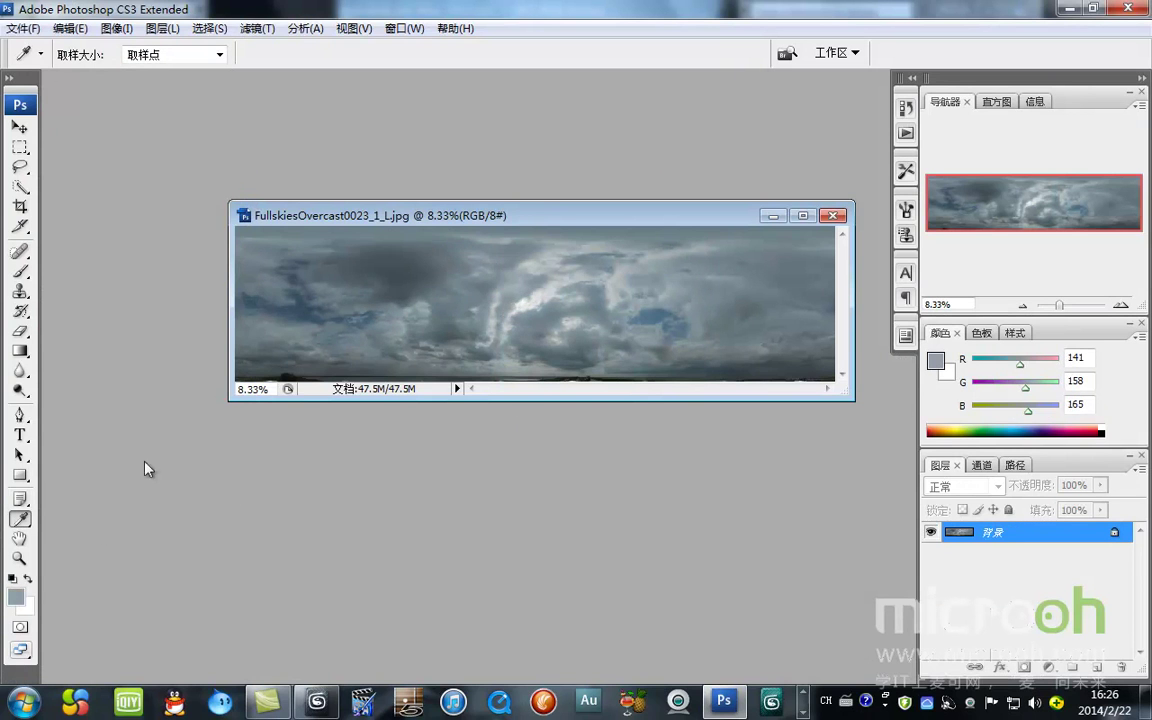
left_click(16, 596)
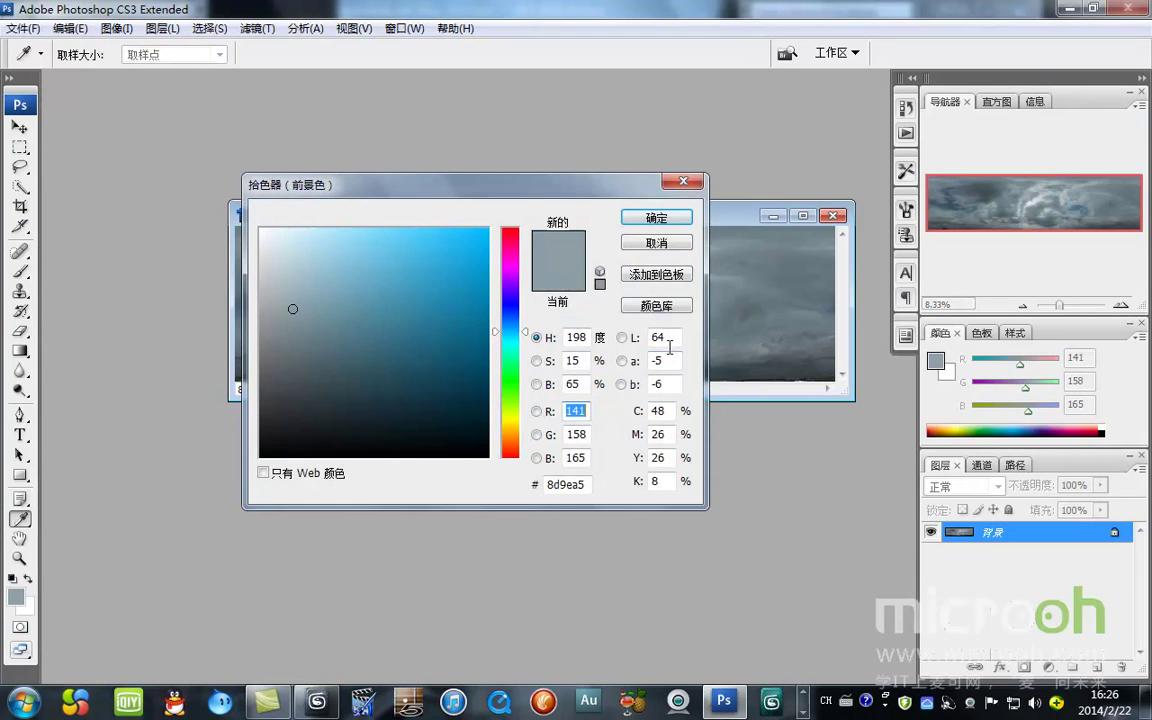
left_click(664, 244)
left_click(1070, 9)
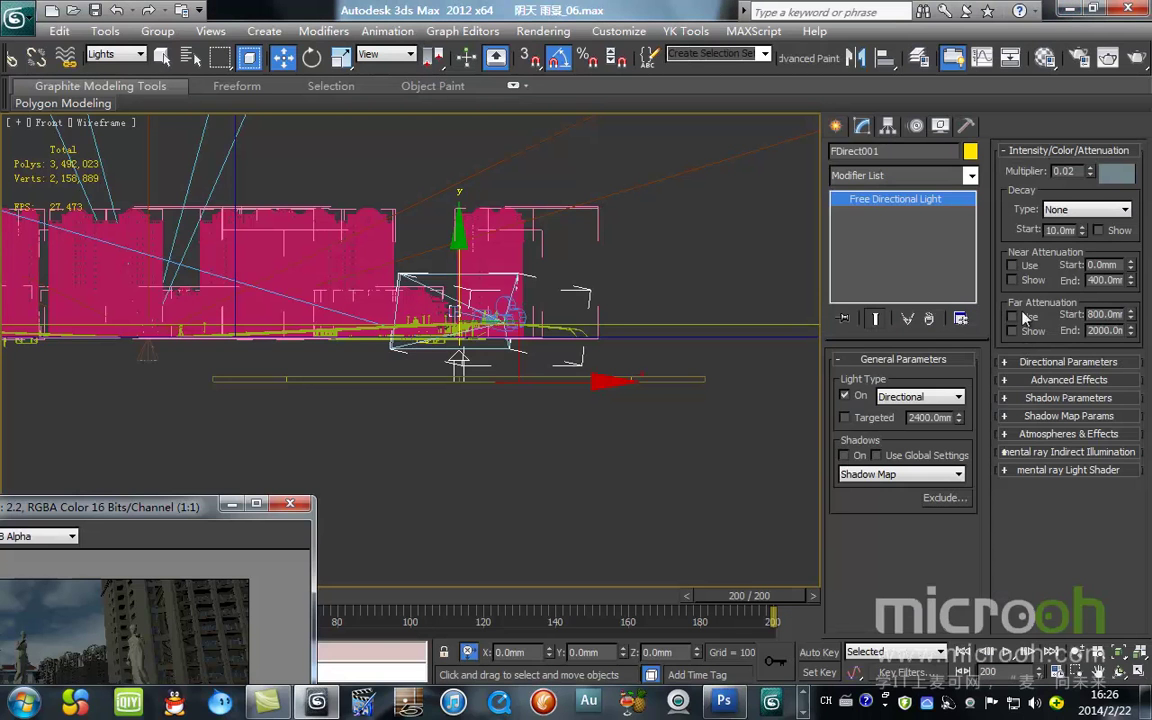
- Set the directional light's colour to RGB 141, 158, 169 and its multiplier to 0.1
left_click(1112, 173)
type("141")
key("Tab")
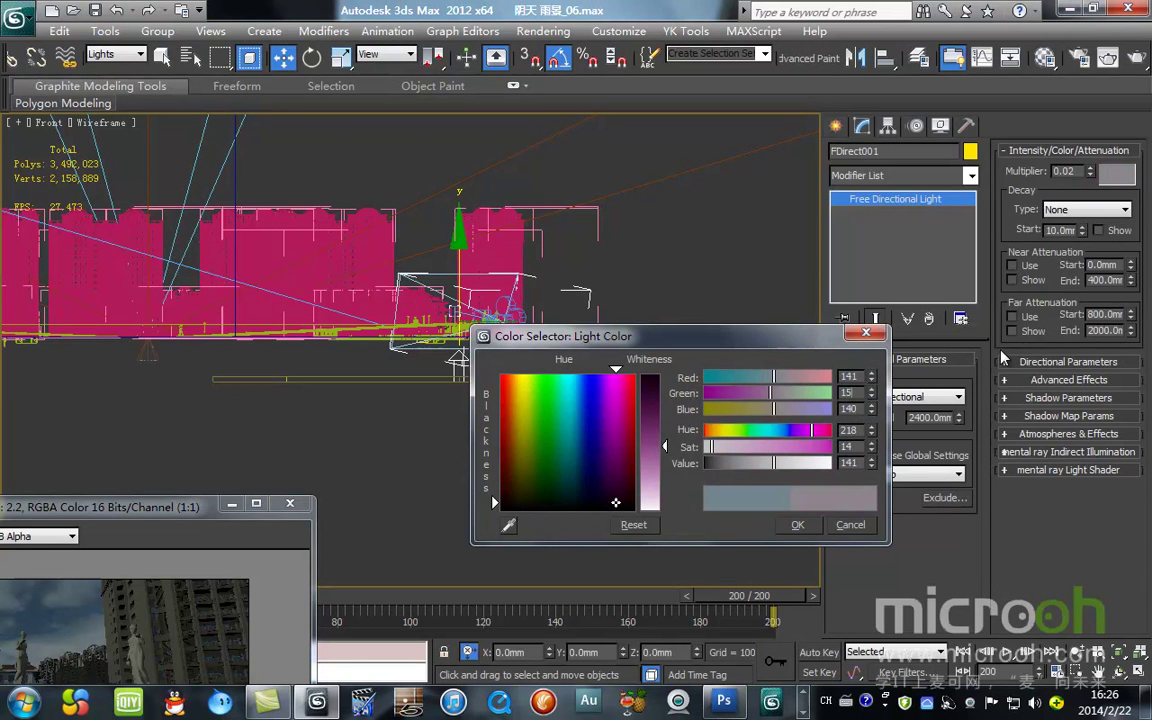
type("58")
key("Tab")
type("169")
key("Return")
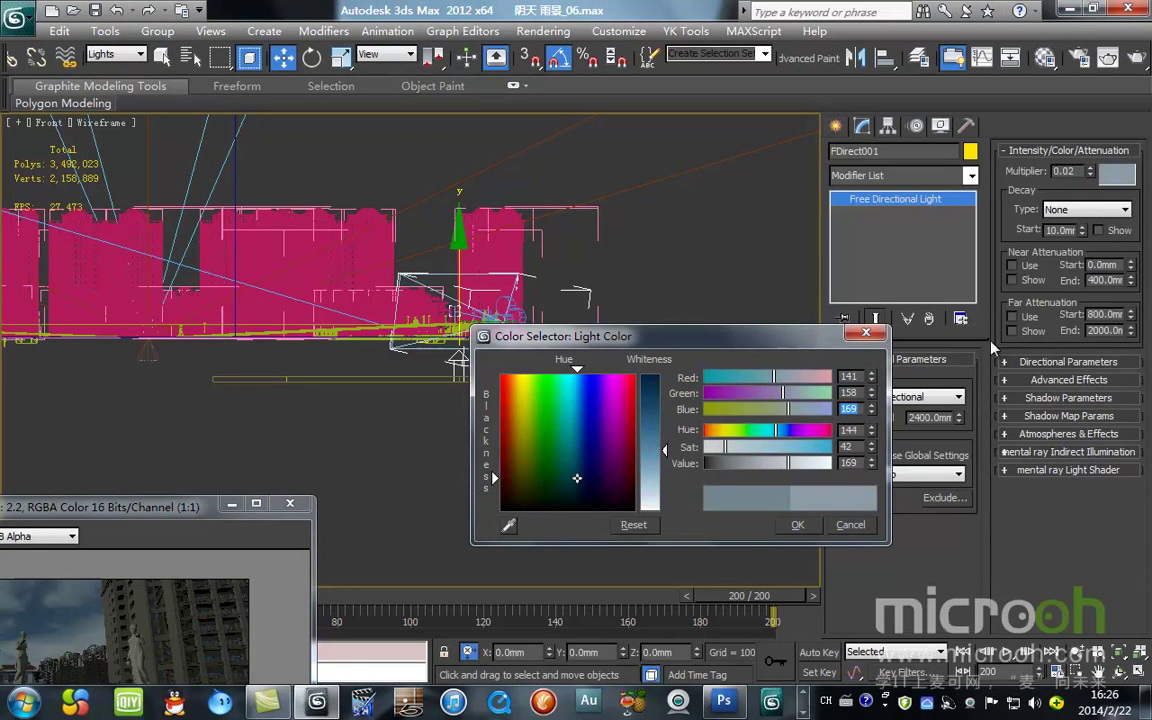
left_click(797, 524)
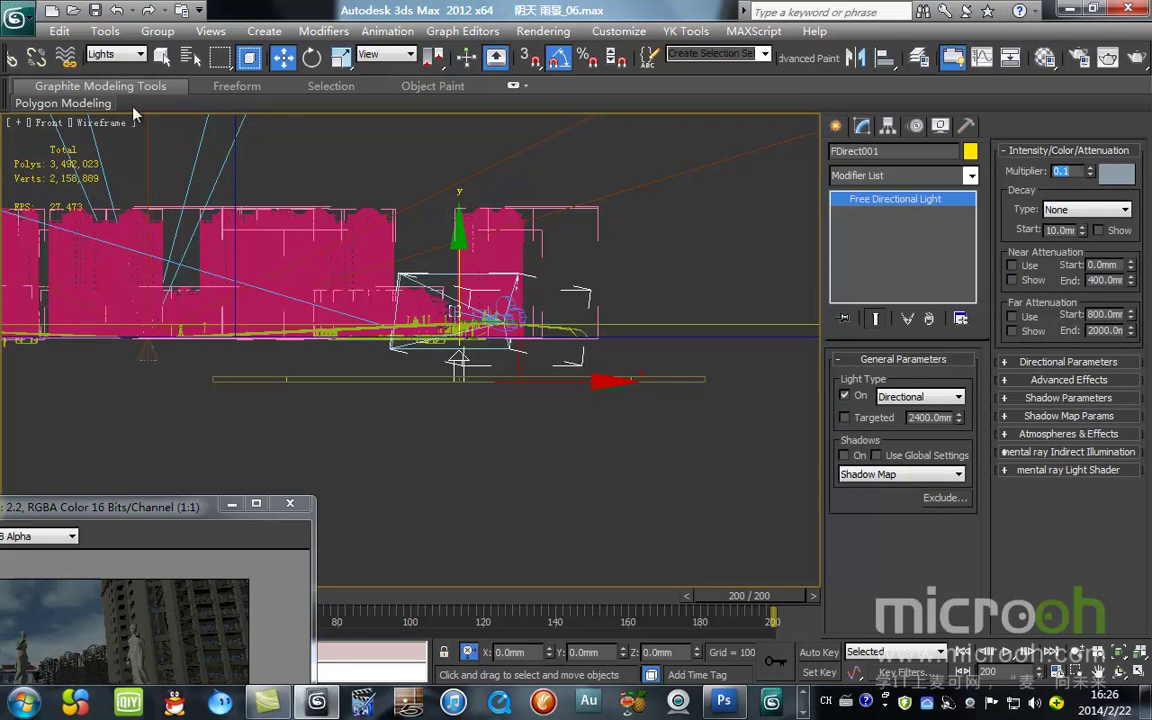
- Review the directional light's cone parameters and advanced effects settings
left_click(1074, 363)
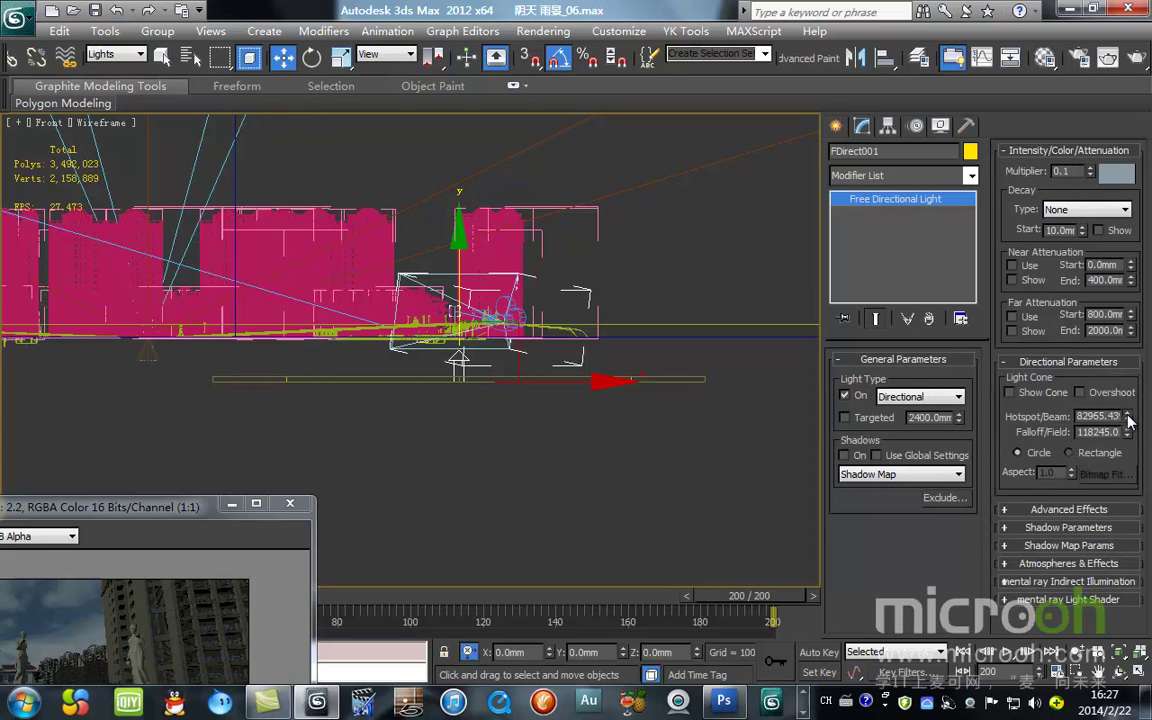
left_click(1013, 316)
left_click(1023, 320)
left_click(1068, 509)
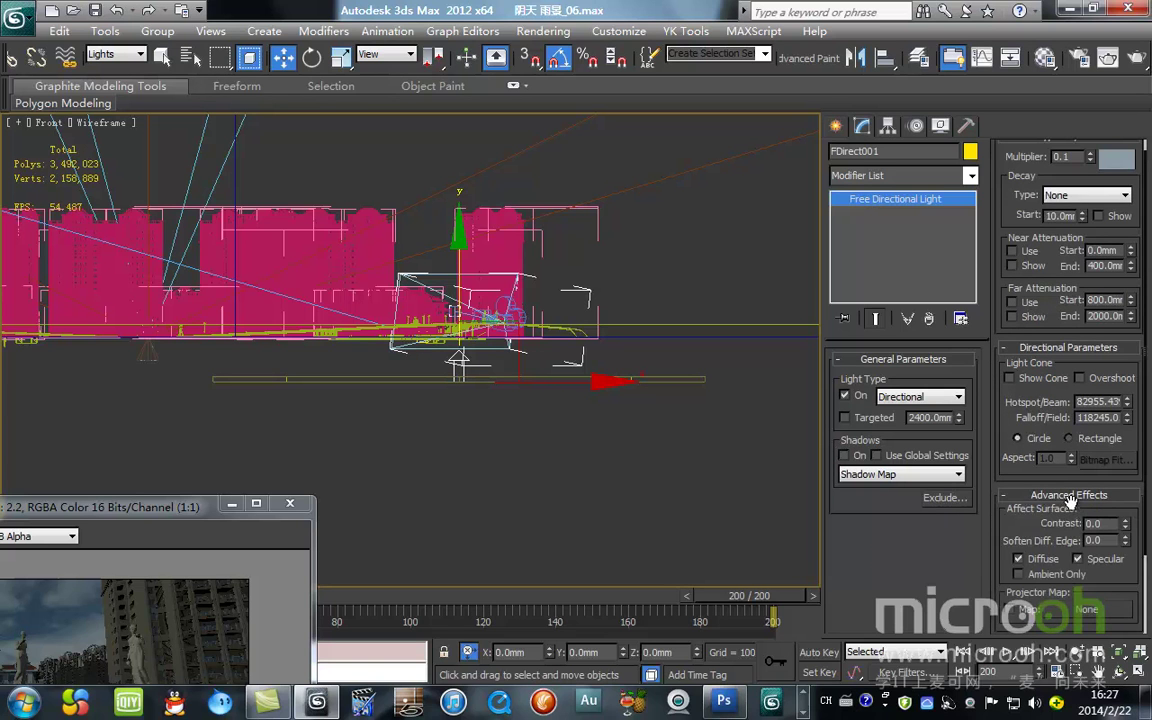
left_click(1072, 497)
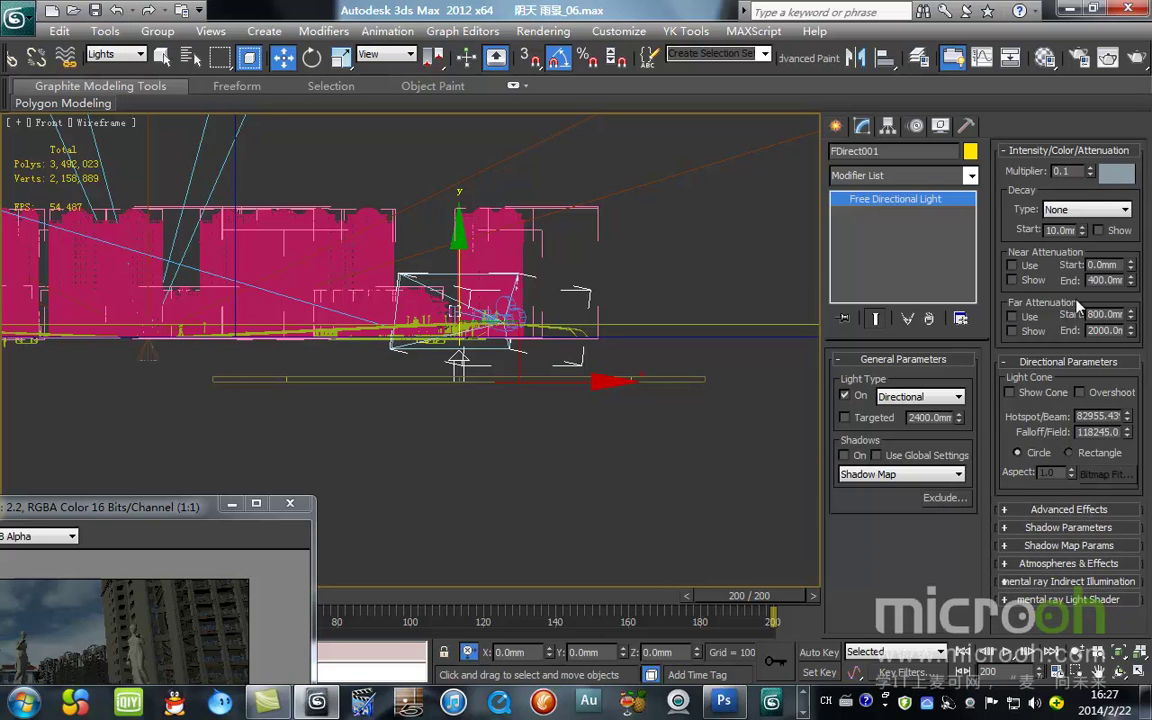
- Enable the light's far attenuation with start at about 101,830 mm and end at about 101,840 mm, reaching above the buildings
left_click(1027, 323)
left_click_drag(1131, 316, 995, 645)
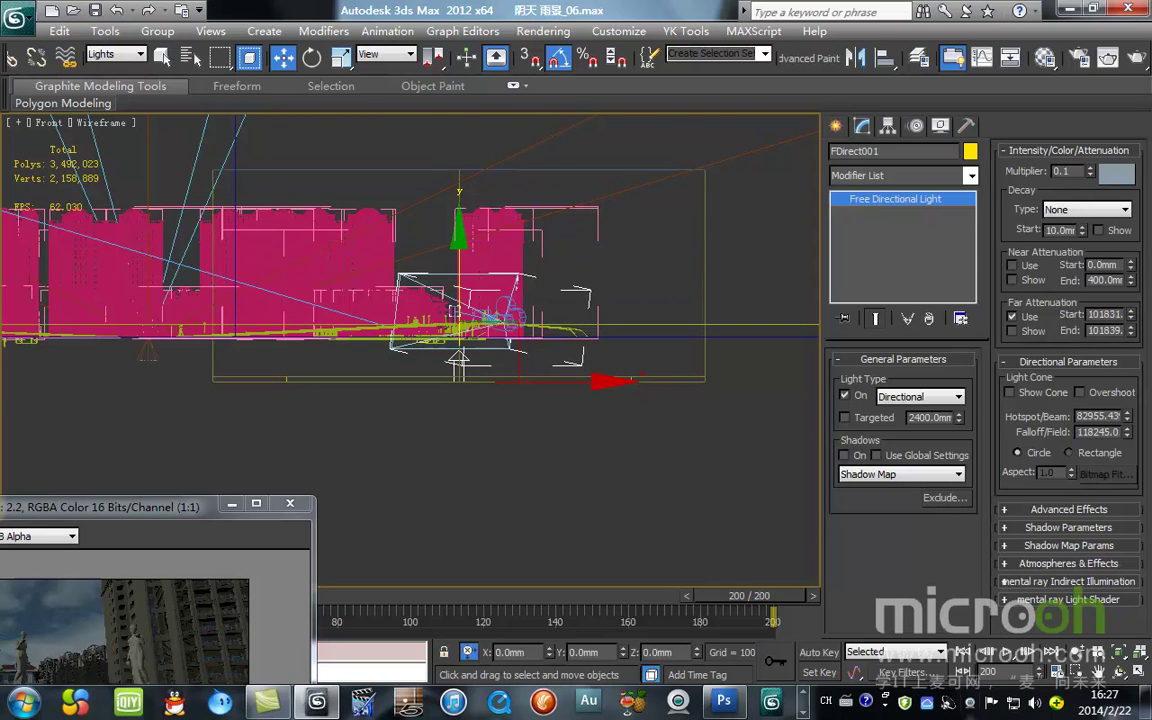
scroll(458, 434, "down", 4)
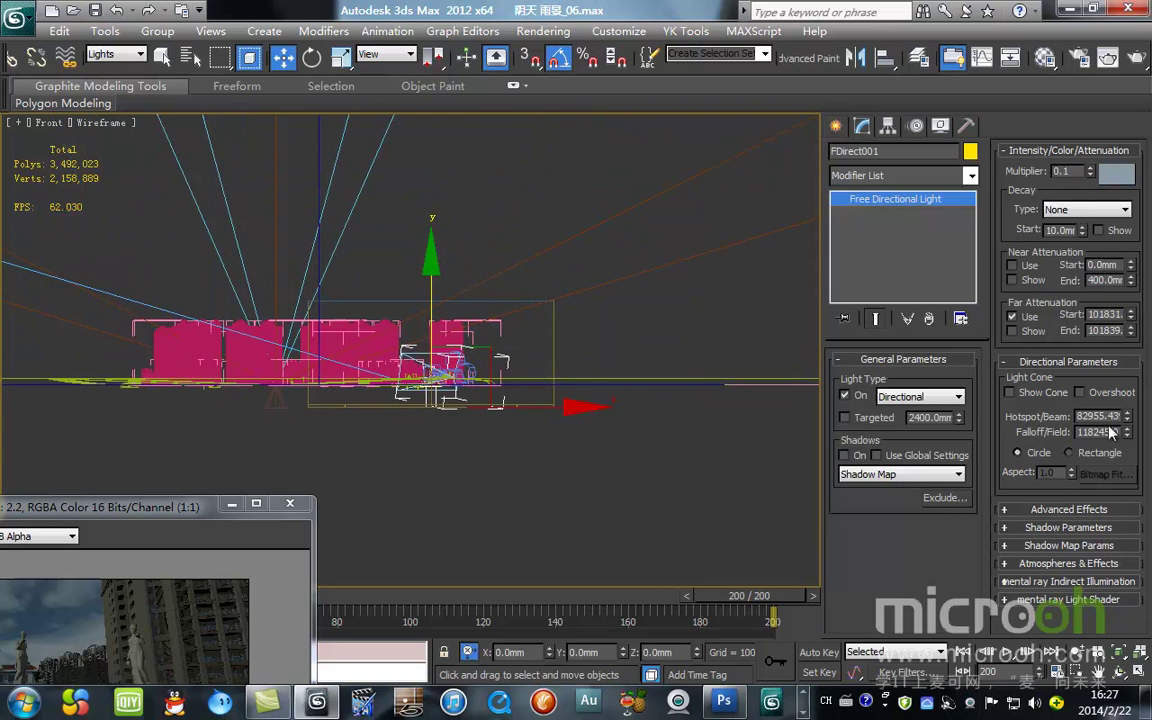
left_click_drag(1128, 440, 1016, 360)
right_click(1076, 683)
left_click_drag(1128, 416, 828, 325)
- Isolate the directional light and inspect its cone and attenuation range from an oblique angle
key("alt+q")
scroll(547, 312, "down", 4)
middle_click_drag(516, 291, 556, 358, "alt")
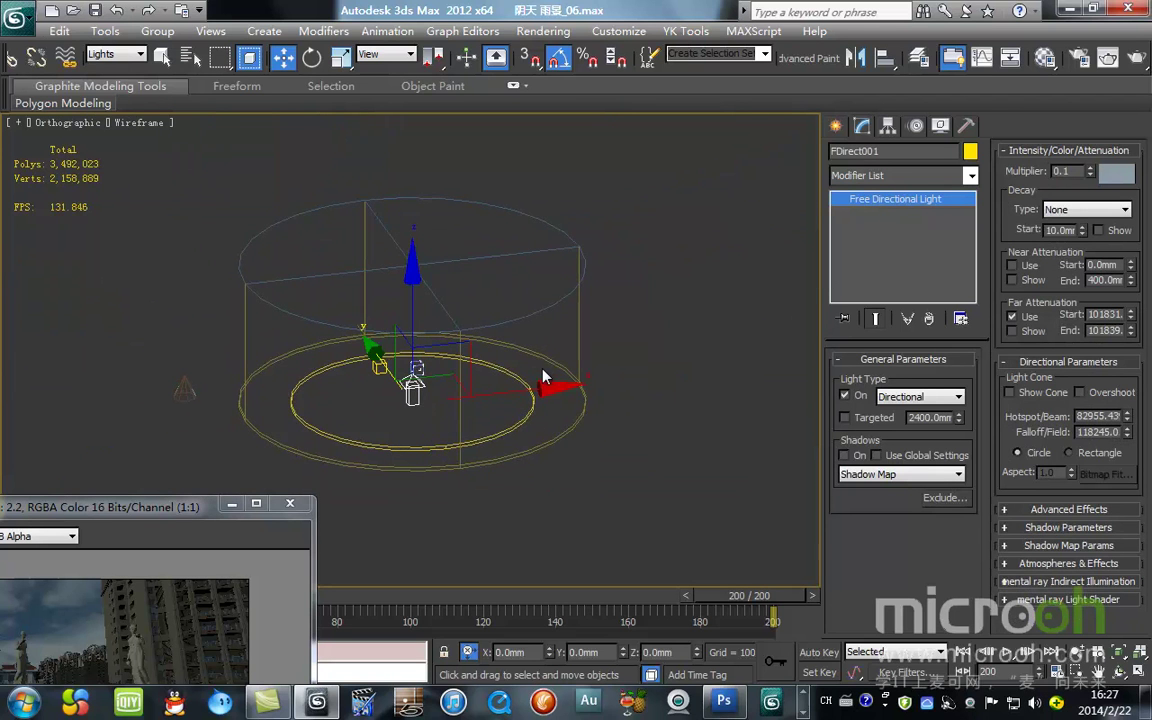
- Set the directional light's far attenuation to about 100,821 mm start and about 390,047 mm end
key("f")
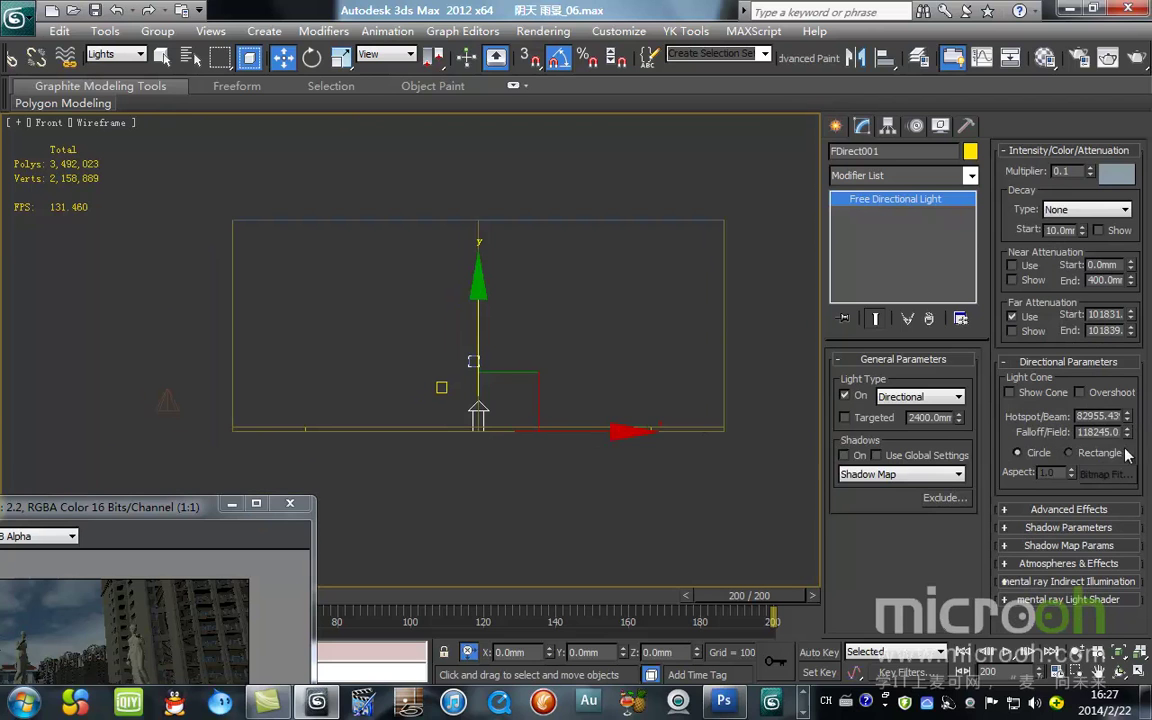
left_click_drag(1128, 417, 658, 238)
right_click(658, 238)
left_click_drag(1130, 333, 1088, 74)
key("z")
- Unhide all scene objects and reduce the light's far attenuation to about 54,443 mm start and 191,123 mm end, above the buildings
right_click(571, 345)
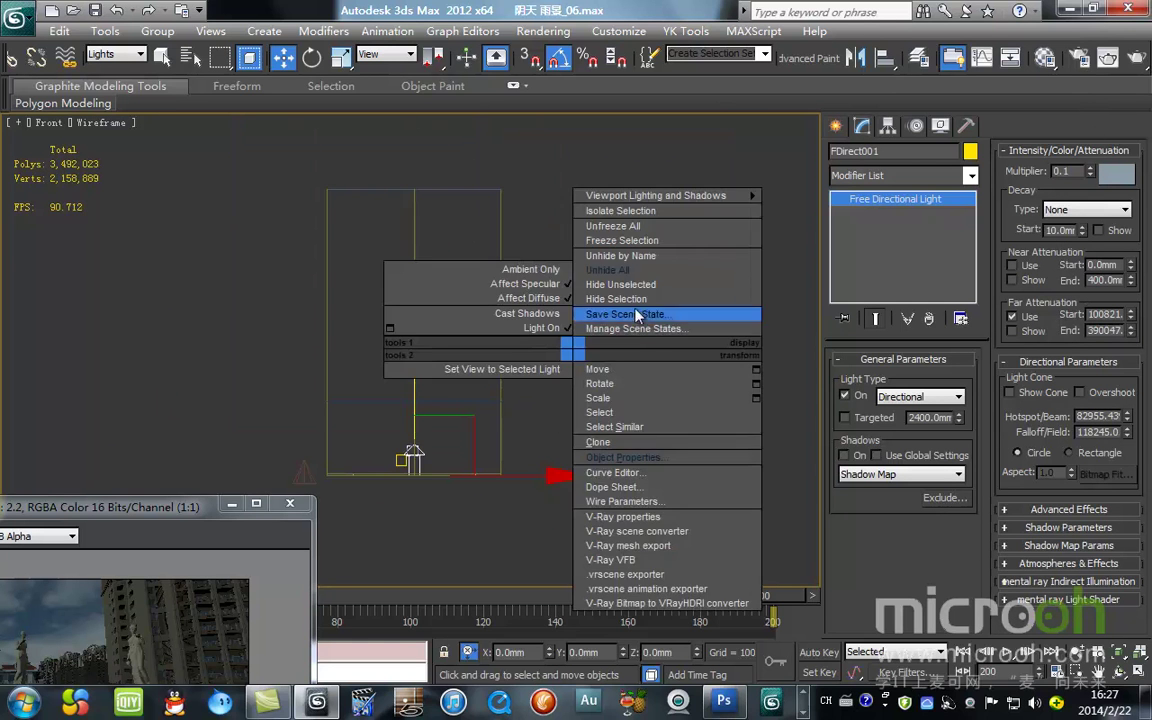
left_click(636, 279)
scroll(413, 478, "up", 2)
middle_click_drag(413, 478, 464, 401)
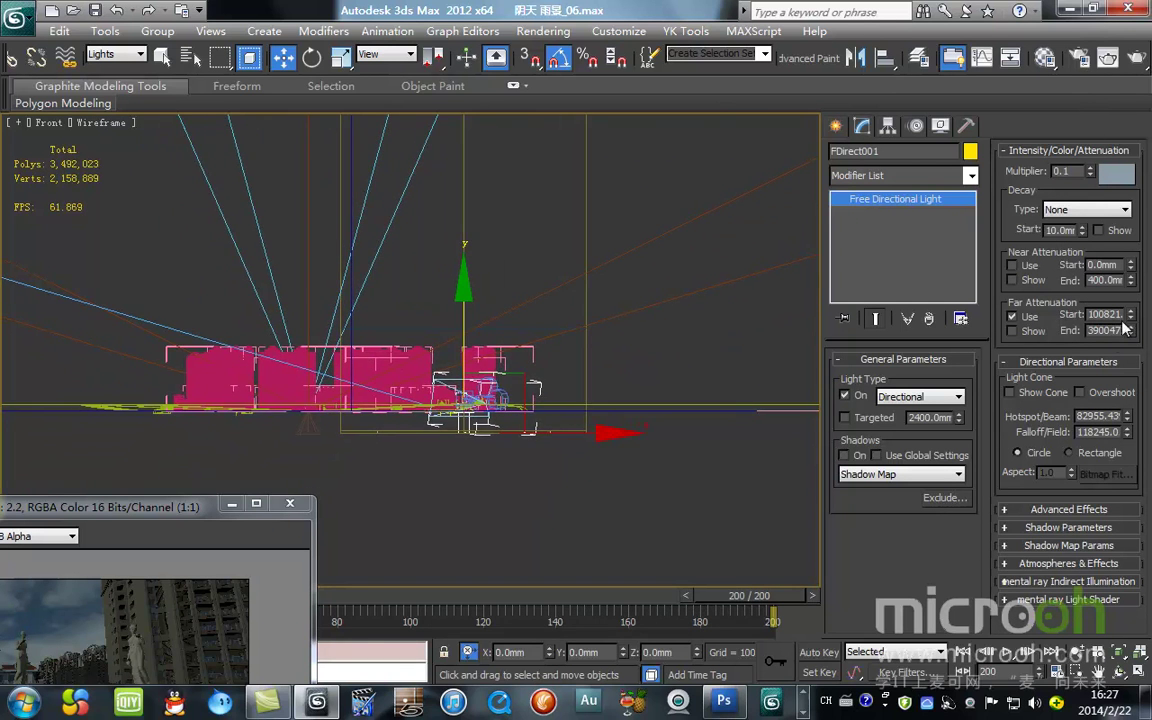
left_click_drag(1131, 316, 1126, 370)
scroll(477, 408, "down", 2)
left_click_drag(443, 313, 471, 346)
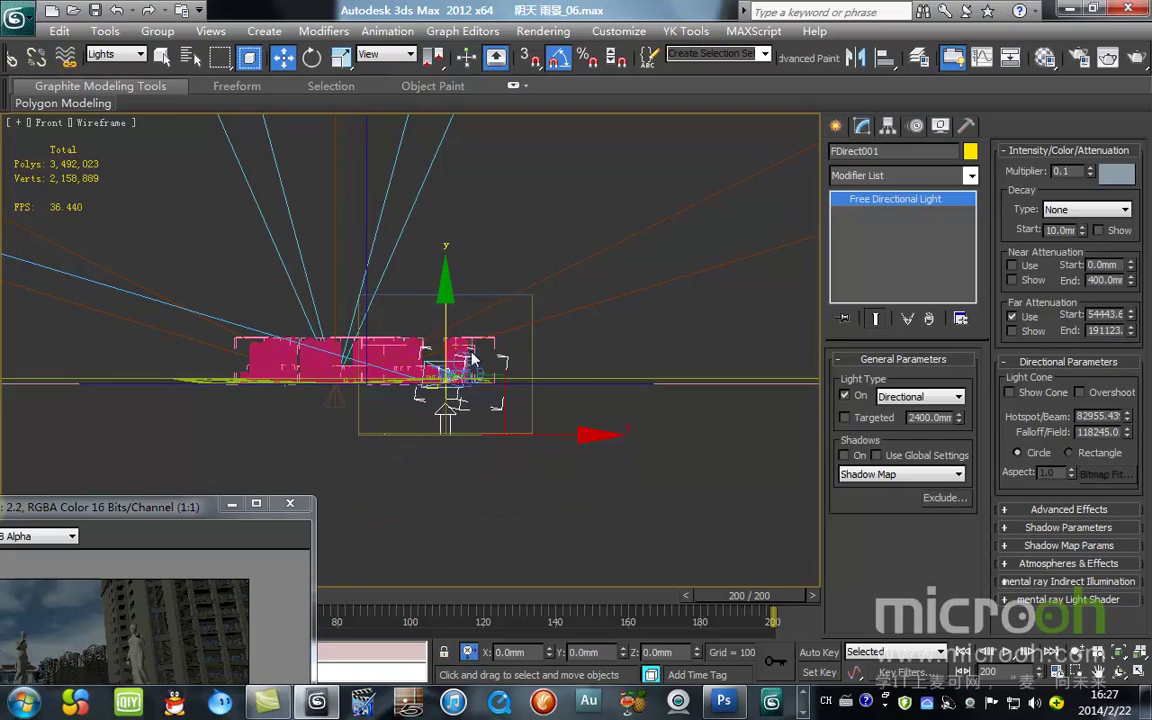
- Check the directional light's placement from an oblique angle and render the Camera02 view
scroll(515, 418, "down", 2)
middle_click_drag(517, 422, 437, 478, "alt")
scroll(463, 453, "up", 5)
scroll(471, 428, "down", 5)
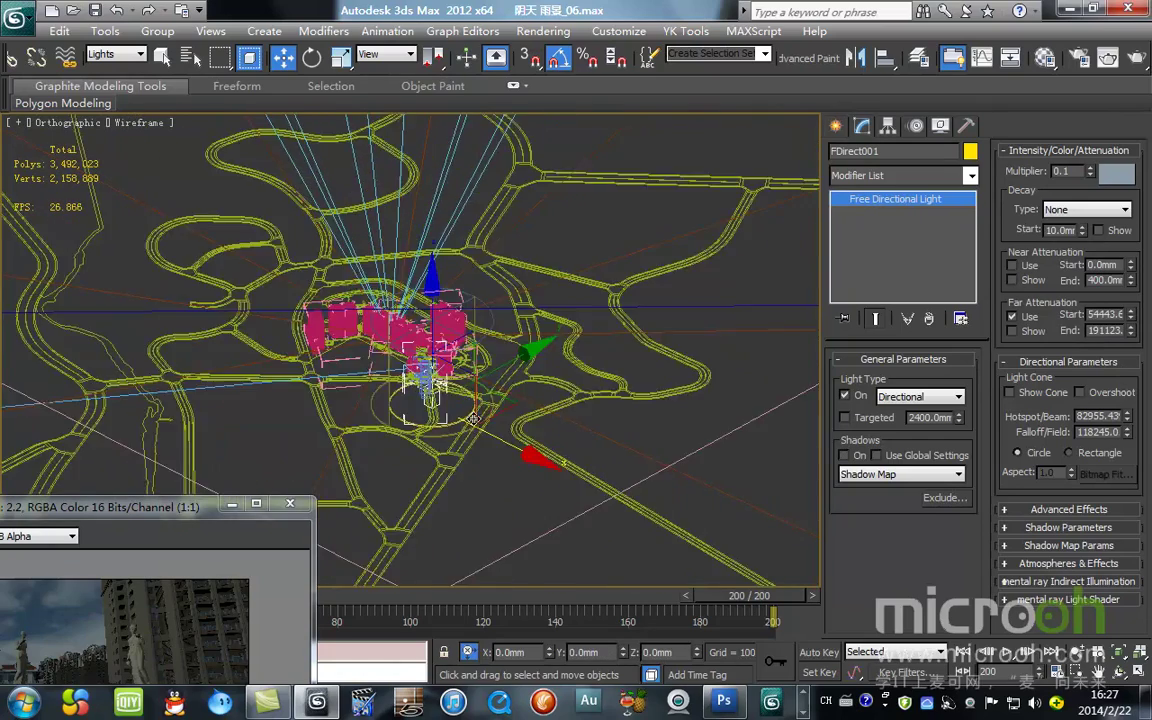
key("c")
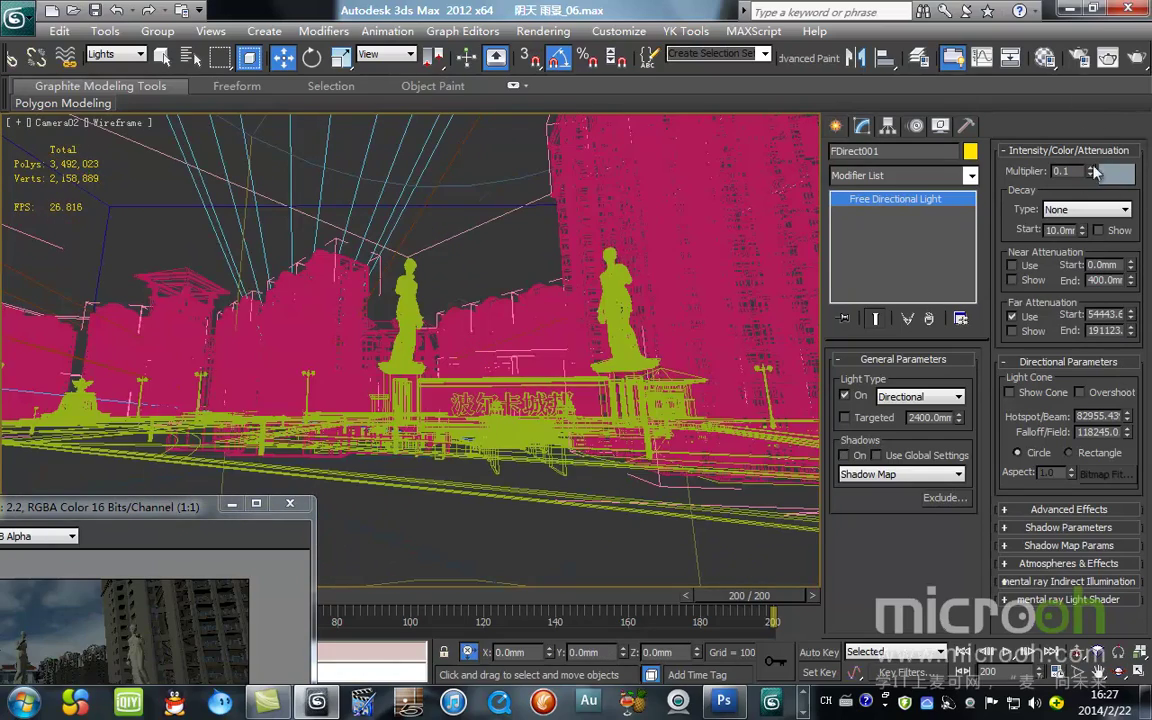
left_click(1137, 58)
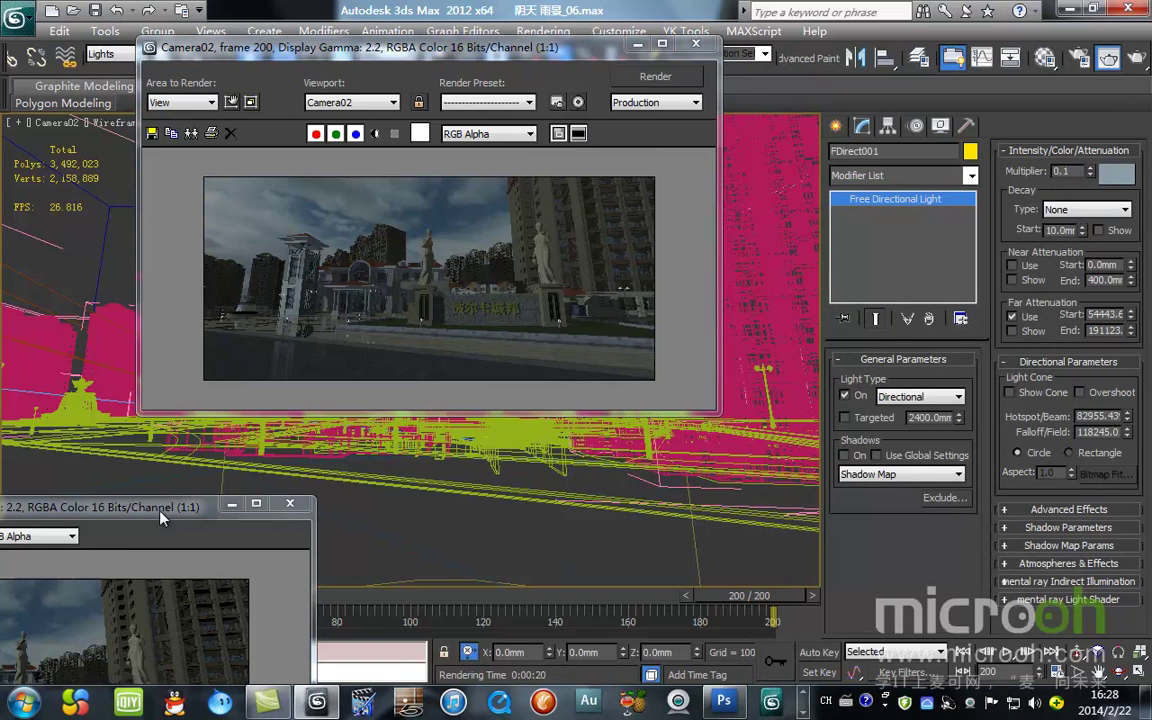
- Compare the new Camera02 render with the cloned earlier frame up close, and minimise both render windows
left_click_drag(150, 507, 591, 405)
double_click(591, 47)
scroll(726, 310, "up", 2)
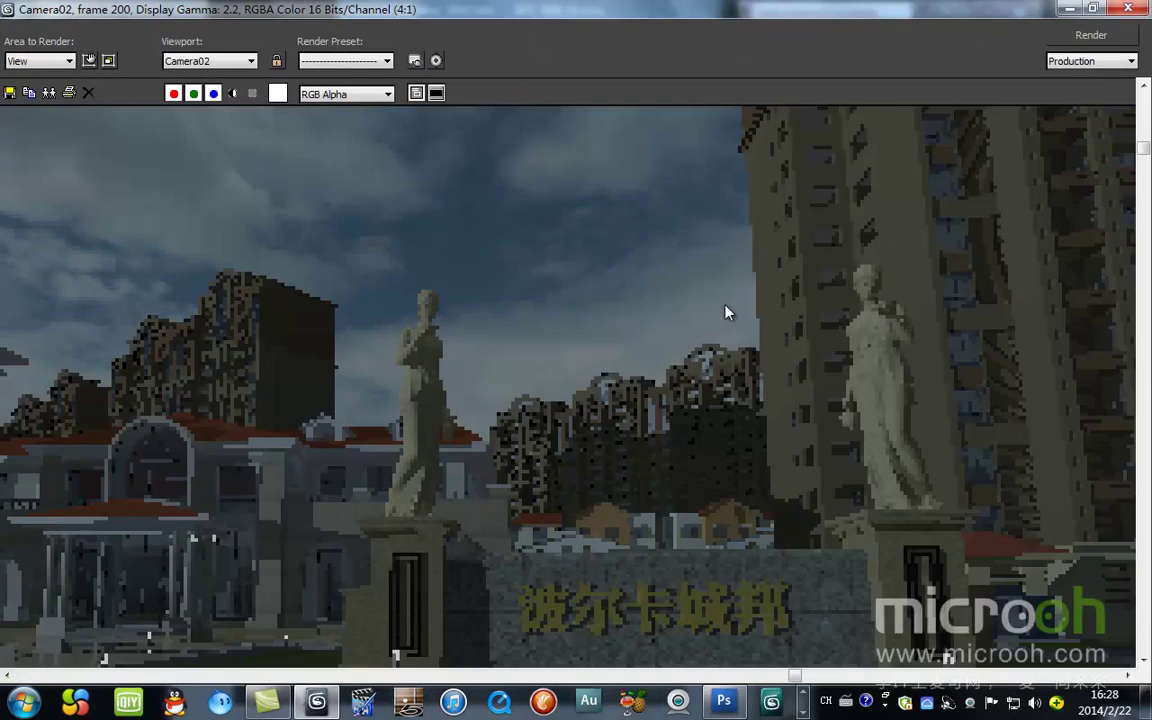
double_click(546, 7)
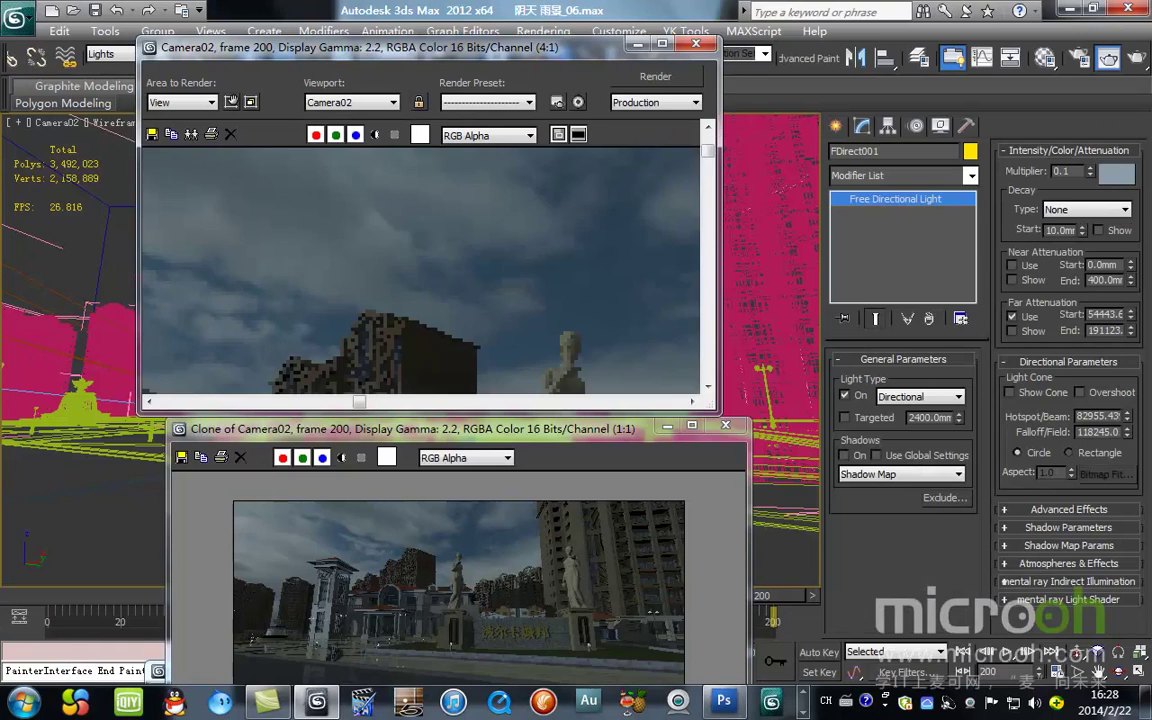
double_click(1078, 172)
scroll(543, 306, "down", 2)
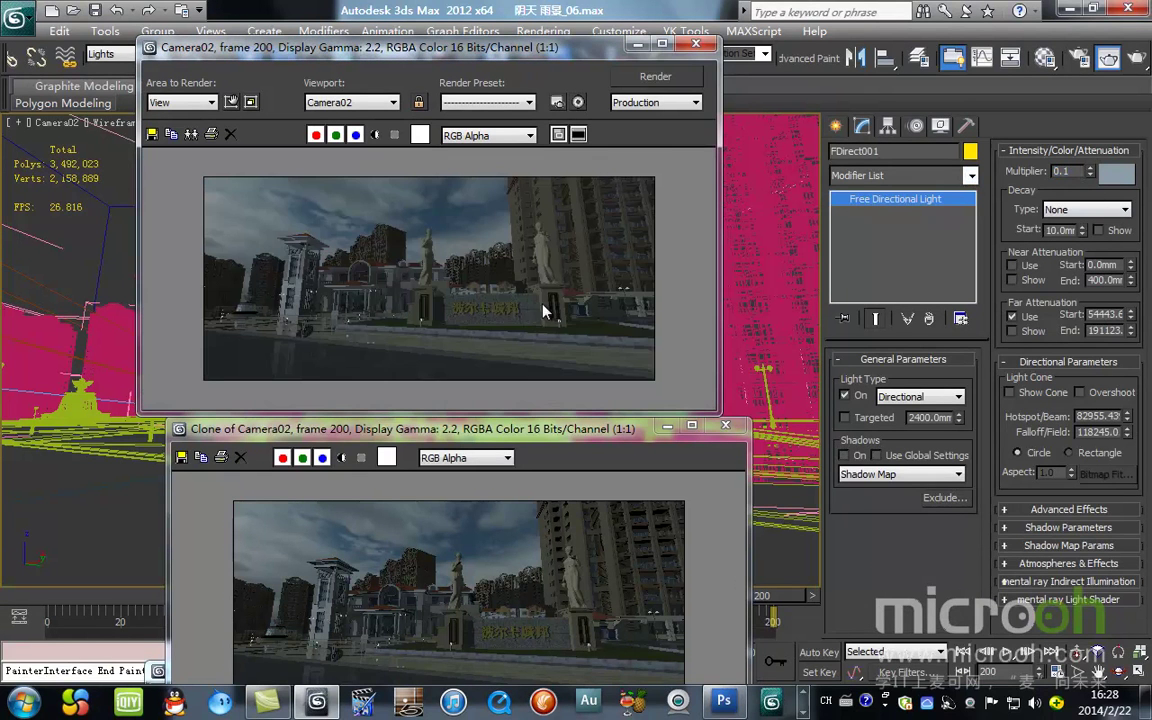
left_click(667, 427)
left_click(637, 44)
- Delete the directional light from the scene
key("t")
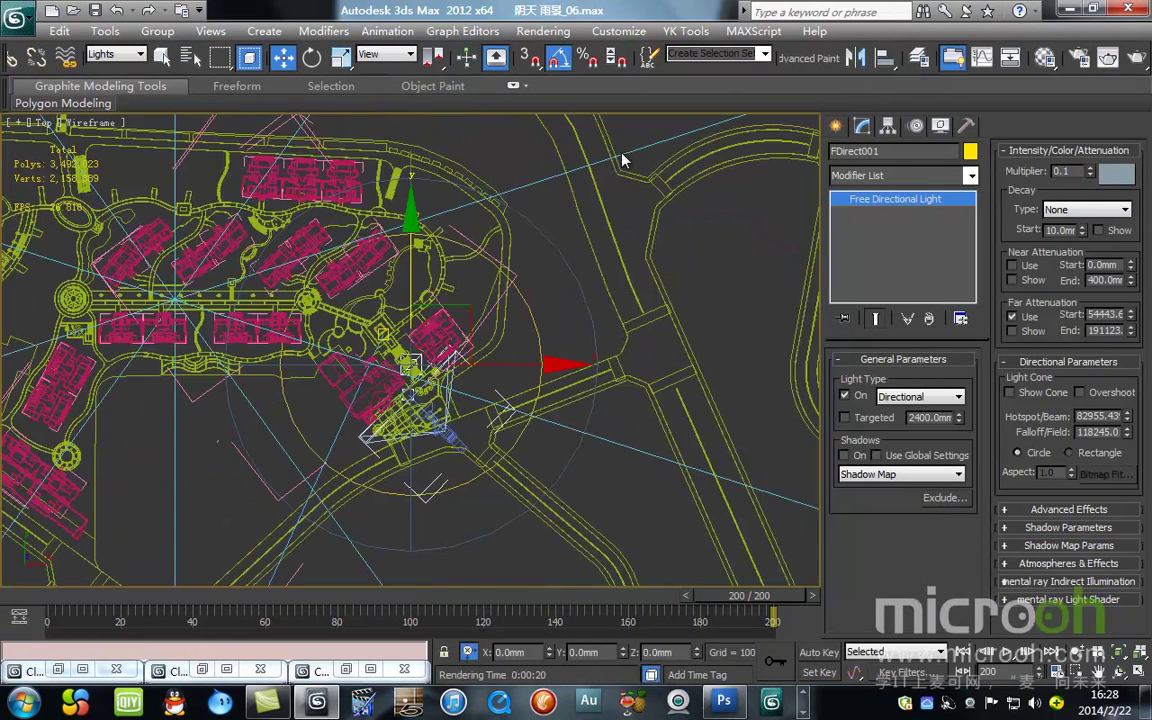
right_click(1120, 178)
left_click(1022, 185)
left_click(568, 420)
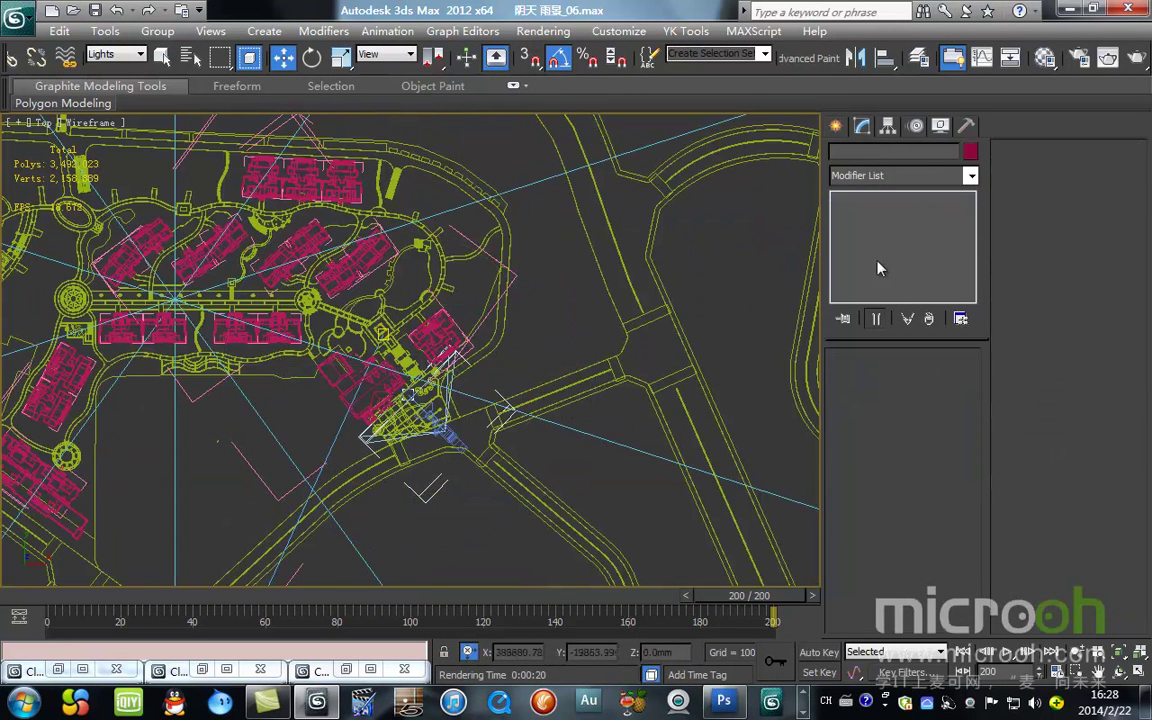
- Create a standard omni light near the entrance buildings and position it below ground level beneath them
left_click(836, 126)
left_click(868, 279)
scroll(445, 432, "up", 3)
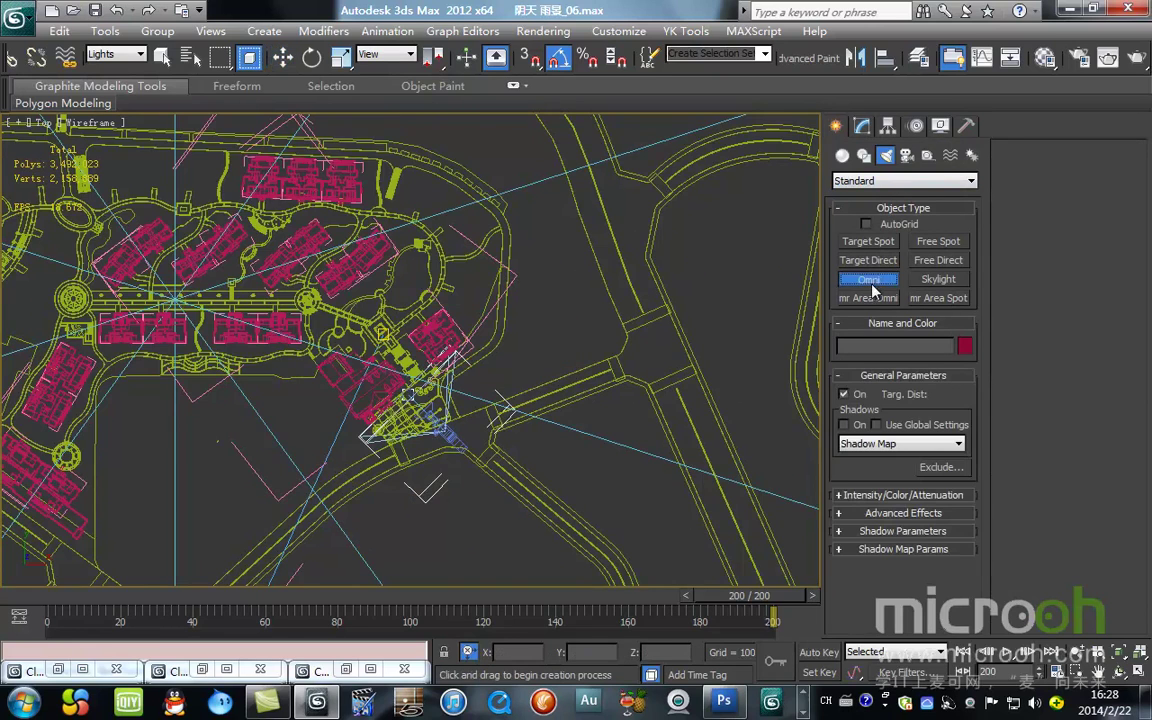
left_click(436, 300)
key("w")
key("f")
scroll(411, 407, "down", 2)
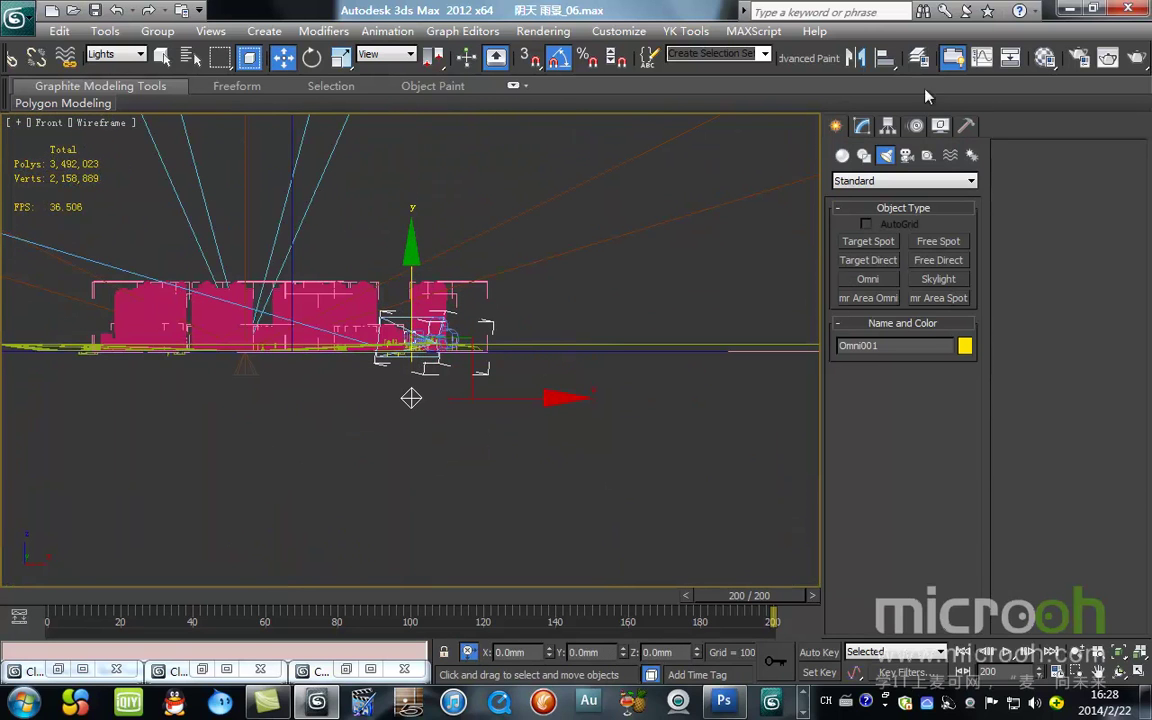
- Check the omni light's colour and set its multiplier to 0.002
left_click(862, 125)
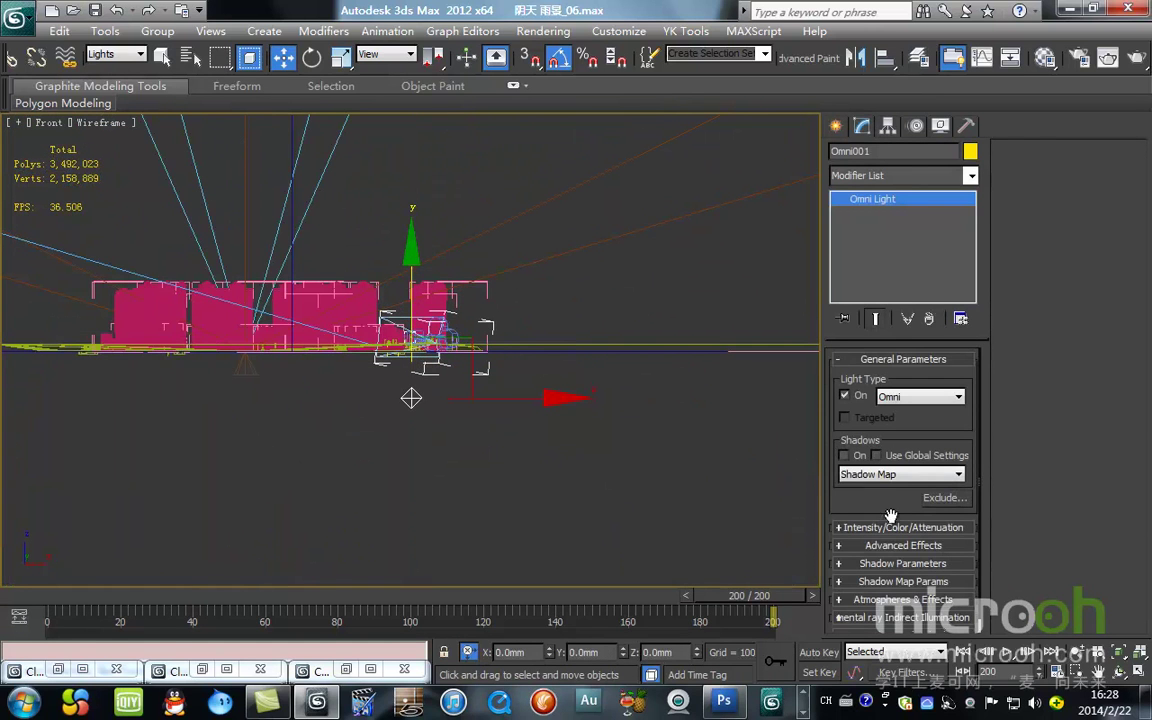
scroll(497, 382, "up", 2)
middle_click_drag(497, 382, 642, 316)
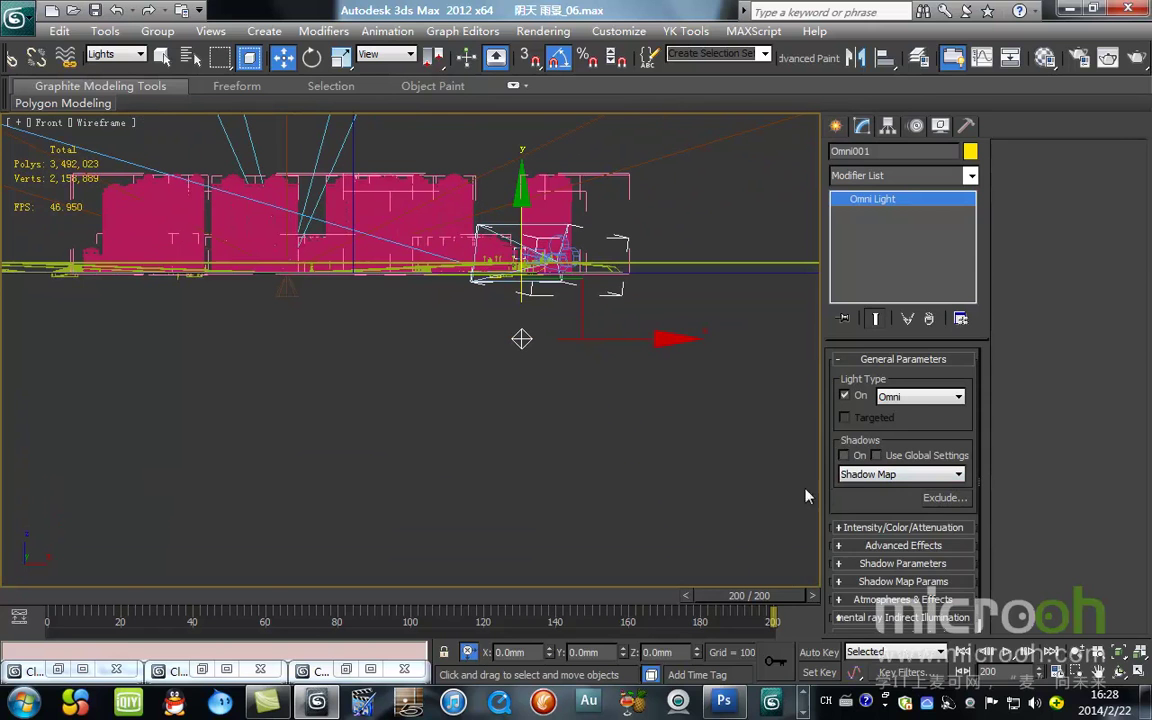
left_click(896, 530)
left_click(1113, 176)
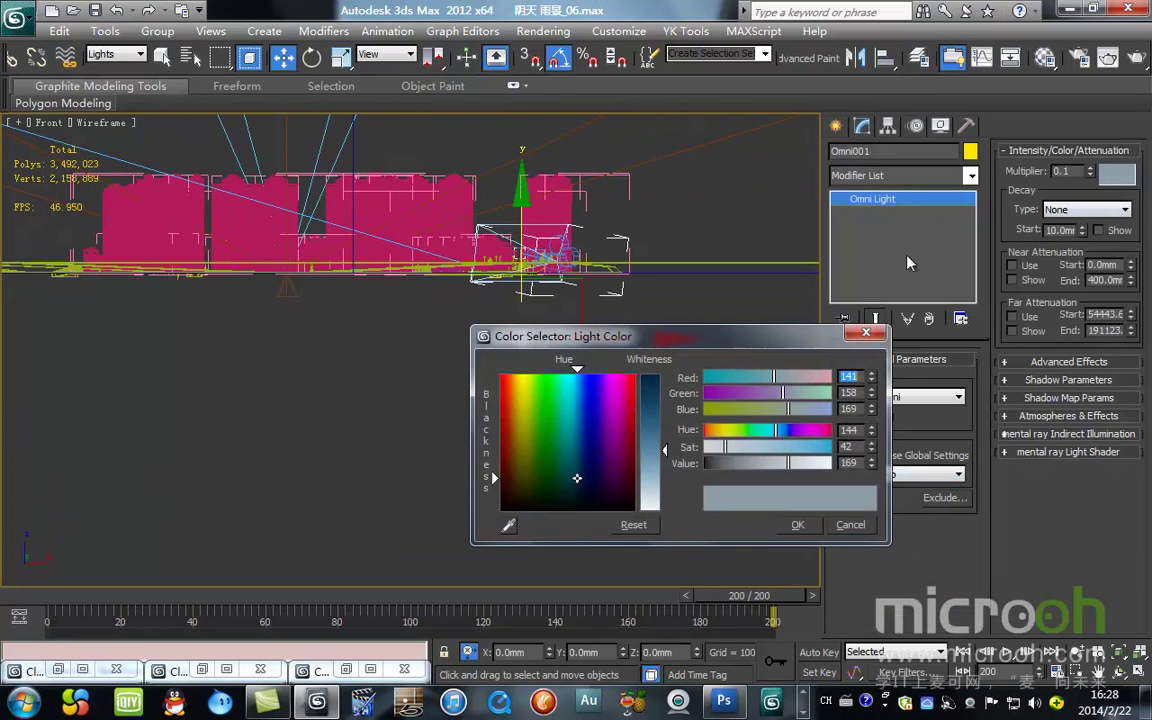
left_click(849, 522)
left_click_drag(1074, 173, 1005, 174)
type("0.002")
key("Return")
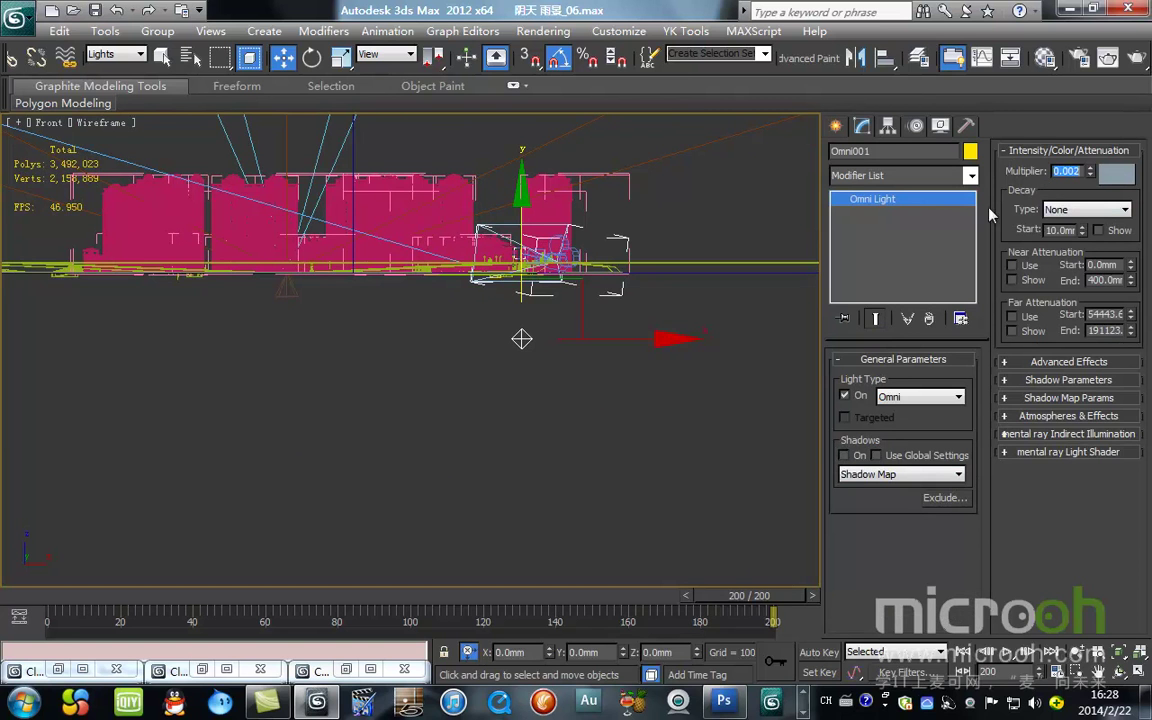
- Render the Camera02 view with the omni light, keeping a clone of the previous frame for comparison
middle_click_drag(627, 425, 540, 345)
key("c")
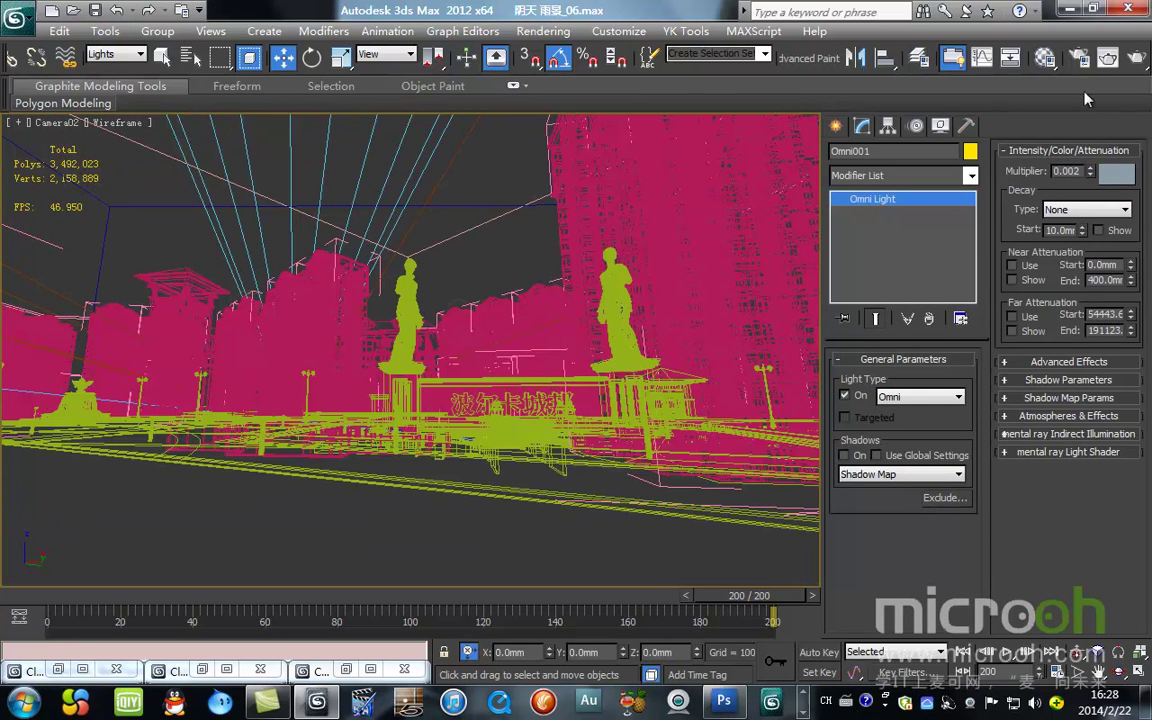
left_click(1108, 57)
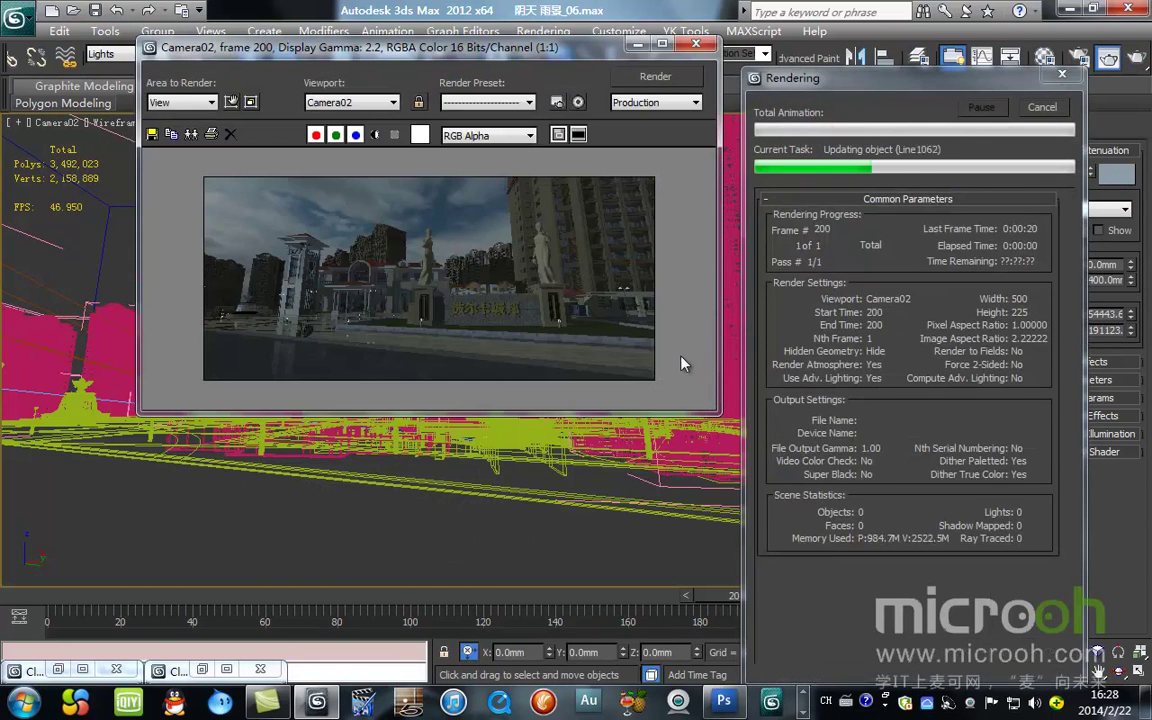
left_click(191, 134)
left_click(406, 175)
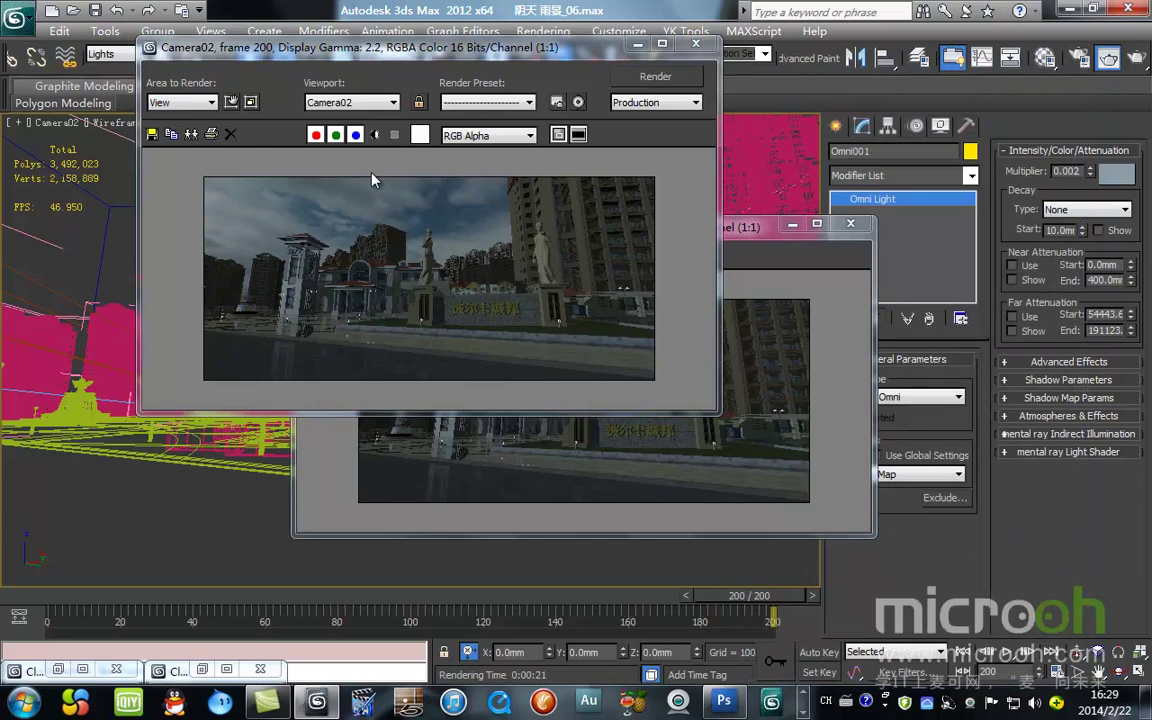
- Examine the statues, sign wall and towers in the enlarged render, widening the rendered frame window
left_click(528, 283)
scroll(529, 283, "up", 1)
middle_click_drag(530, 283, 284, 223)
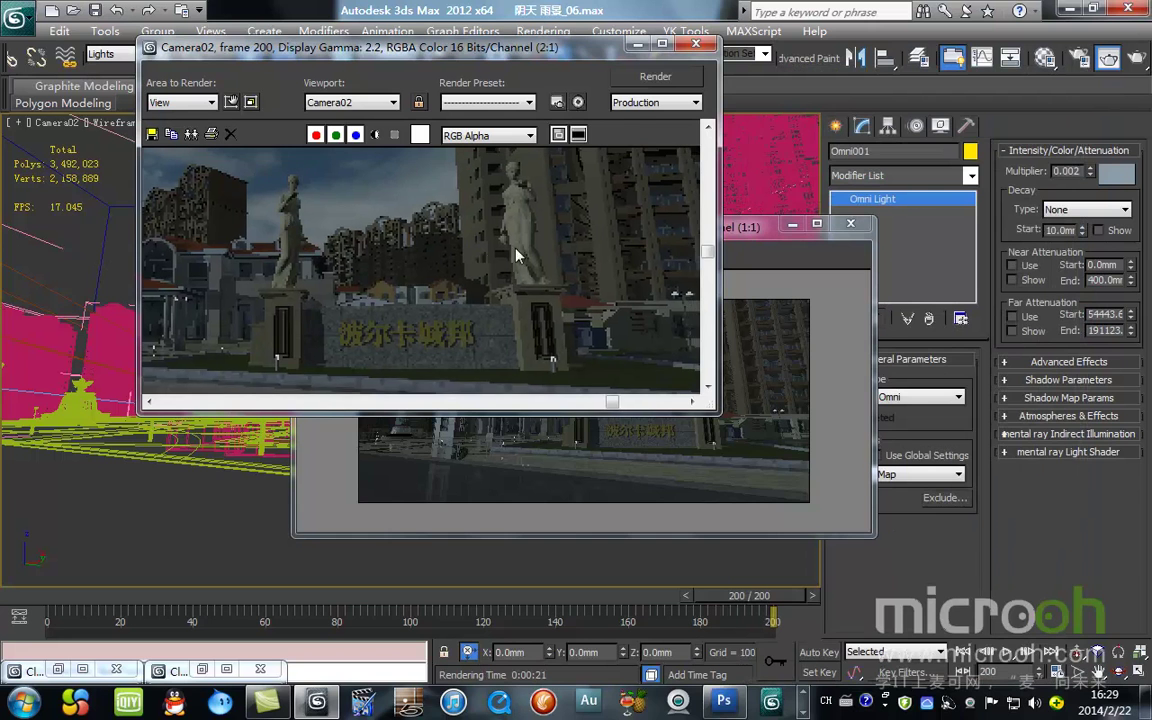
middle_click_drag(516, 256, 457, 358)
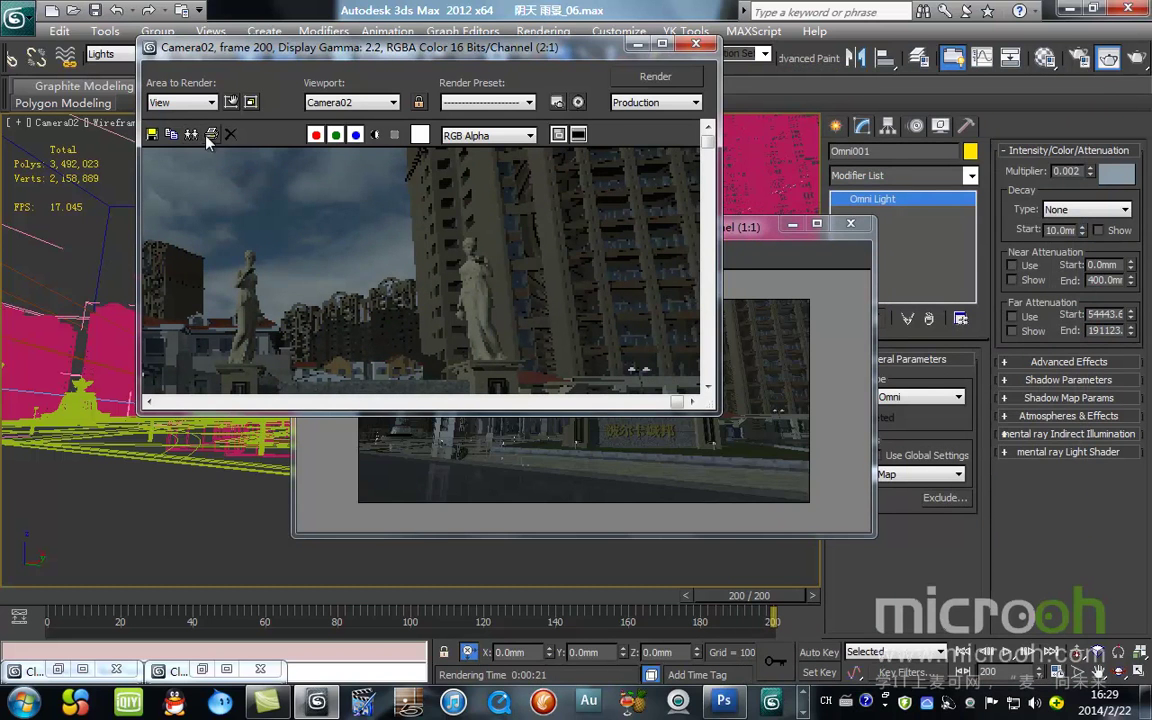
left_click_drag(715, 410, 897, 625)
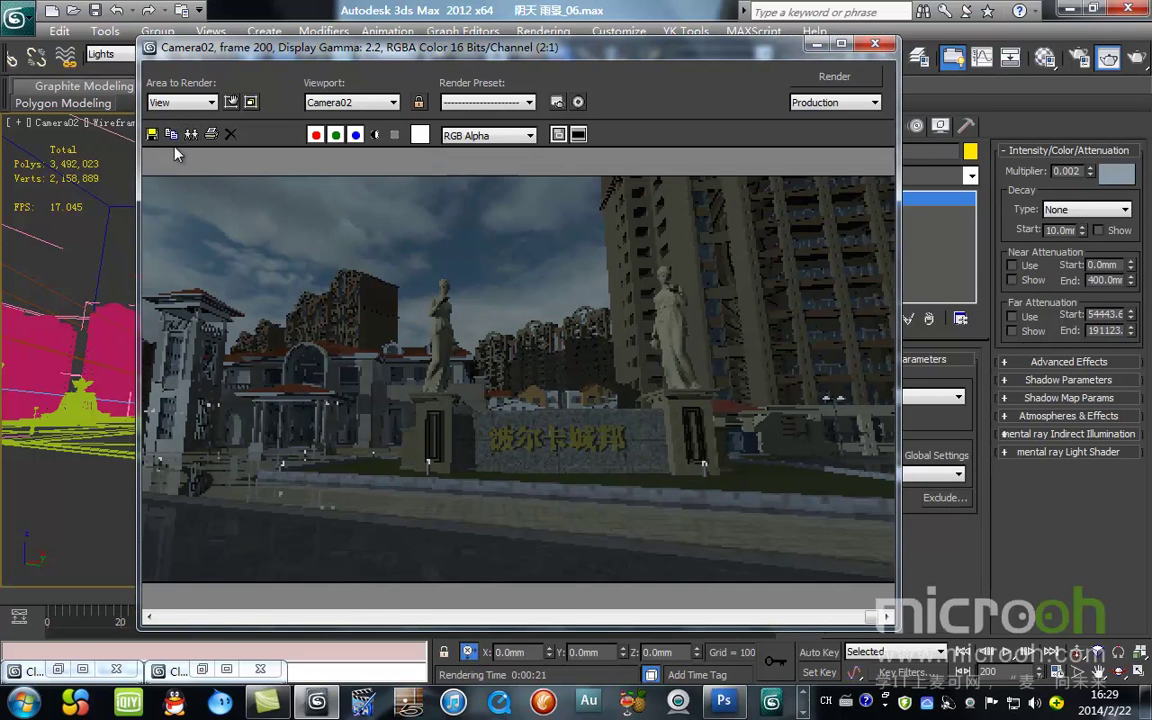
- Restrict the render area to a tall region around the statue beside the large tower
left_click(231, 101)
left_click_drag(699, 467, 416, 480)
left_click_drag(396, 398, 625, 347)
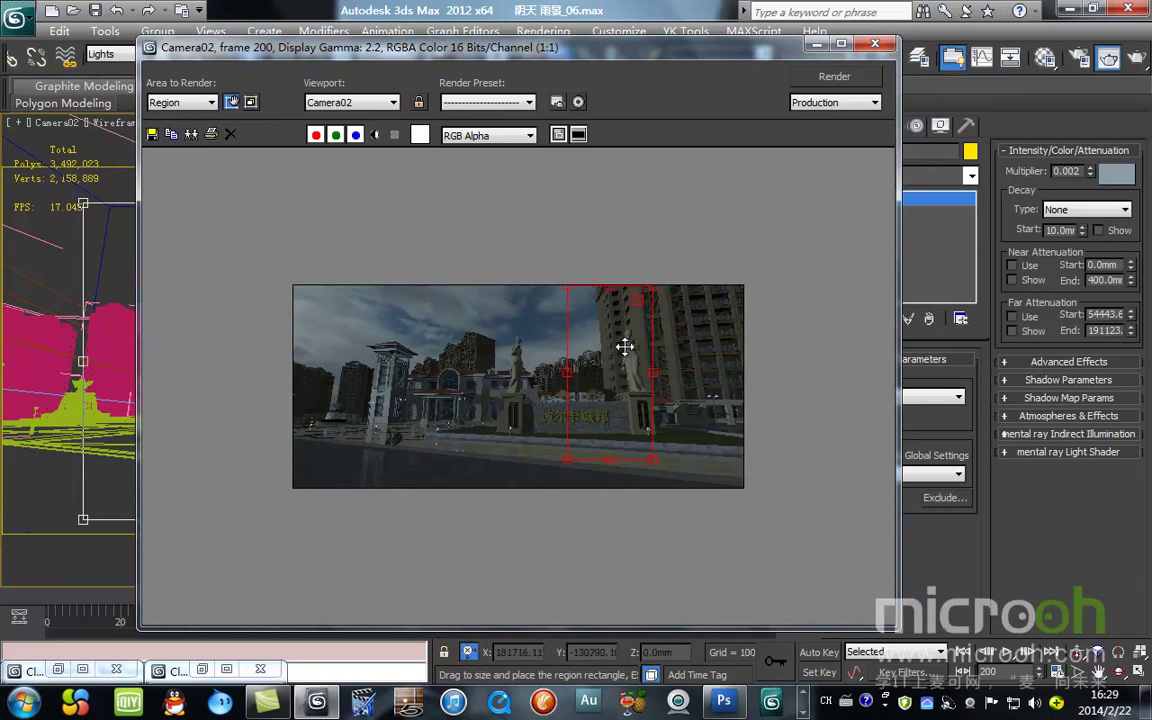
- Compare the current render with its clone, close the clone and reposition the rendered frame window
left_click_drag(690, 46, 500, 54)
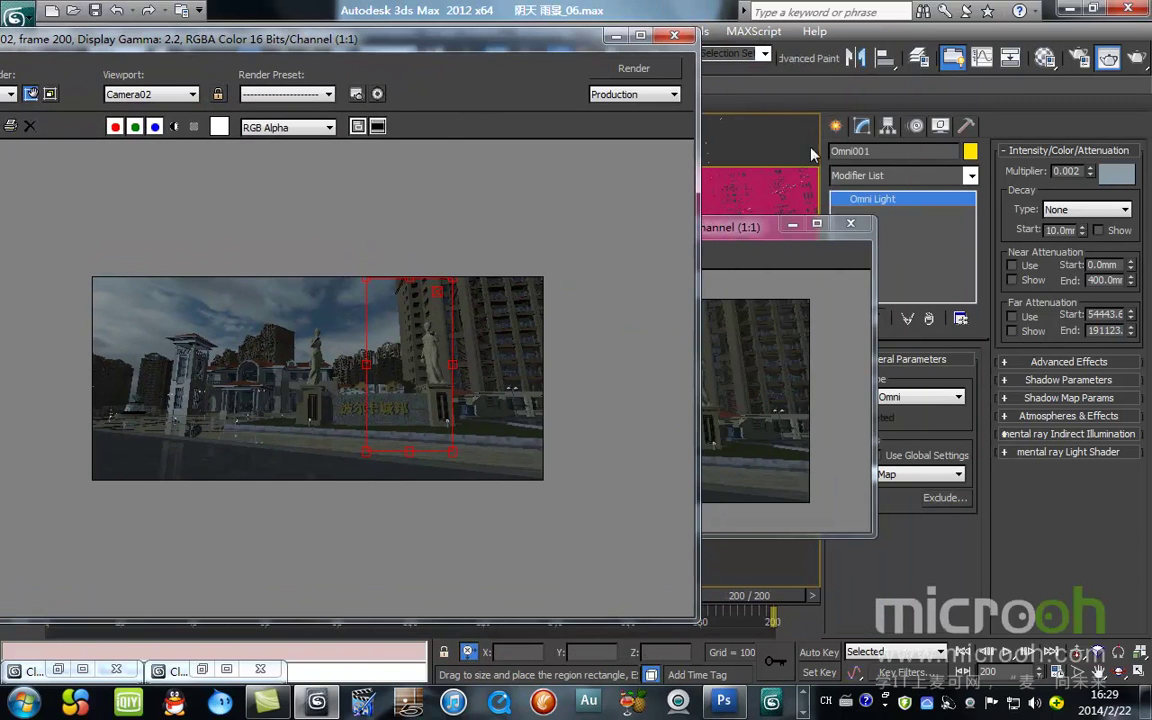
left_click(720, 227)
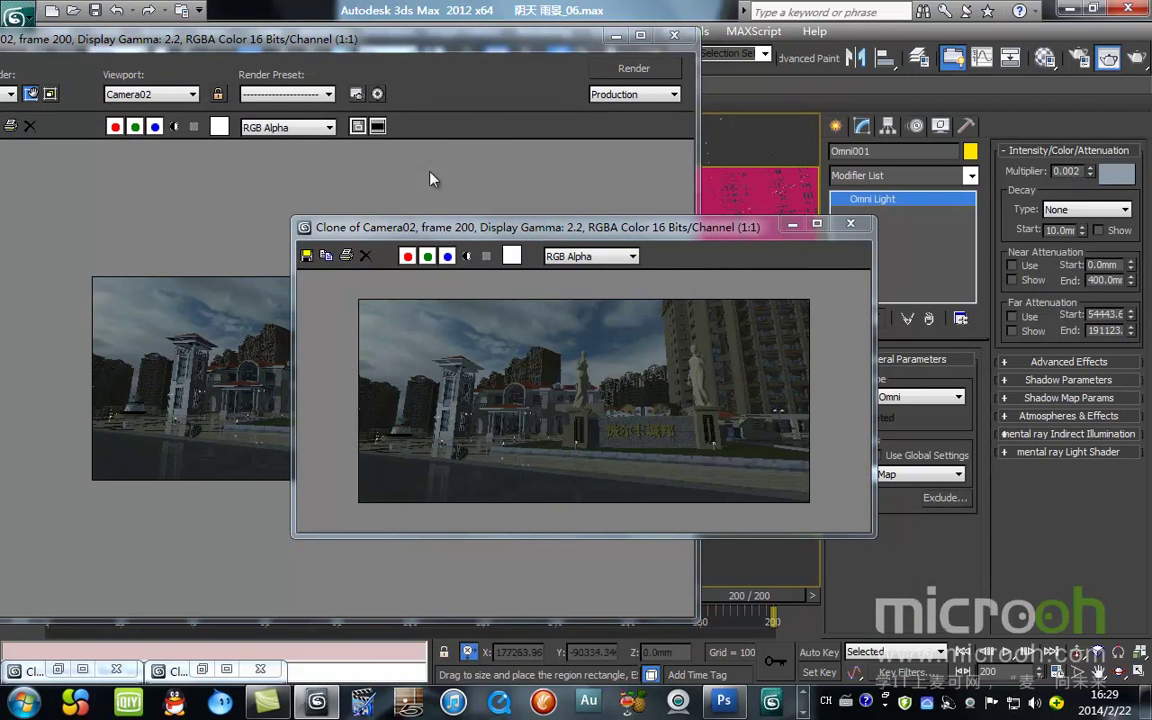
mouse_move(516, 38)
left_mouse_down()
mouse_move(734, 287)
mouse_move(681, 221)
mouse_move(664, 265)
left_mouse_up()
left_click(849, 225)
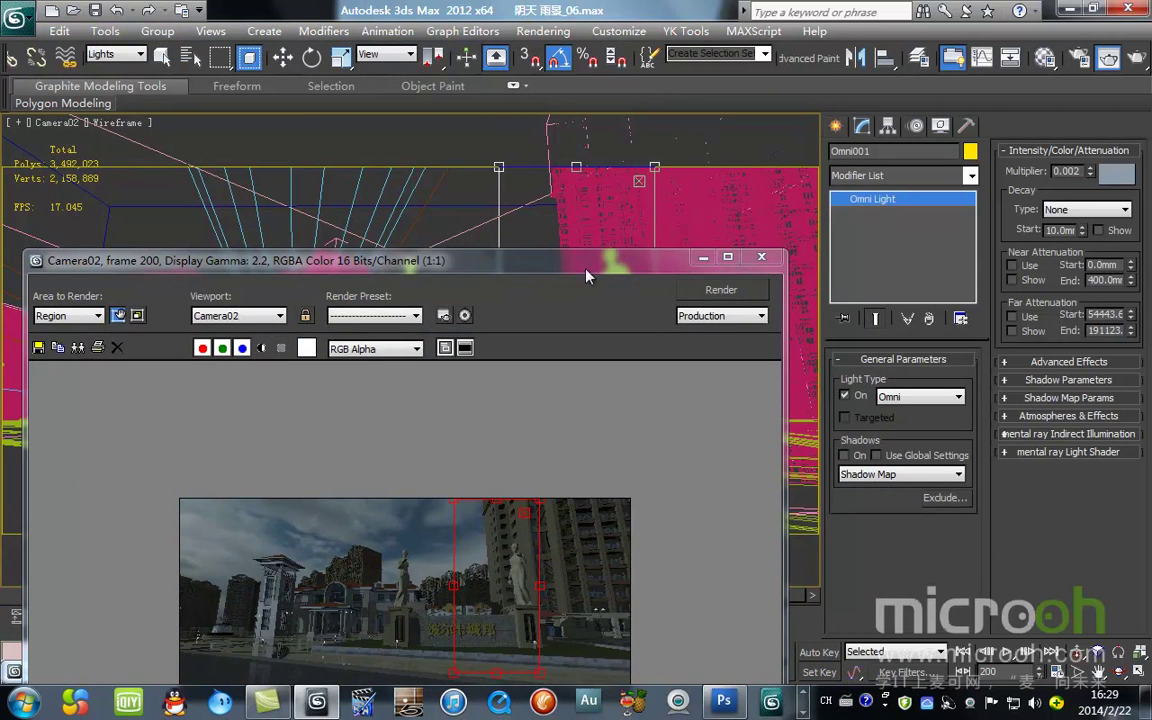
left_click_drag(586, 275, 605, 161)
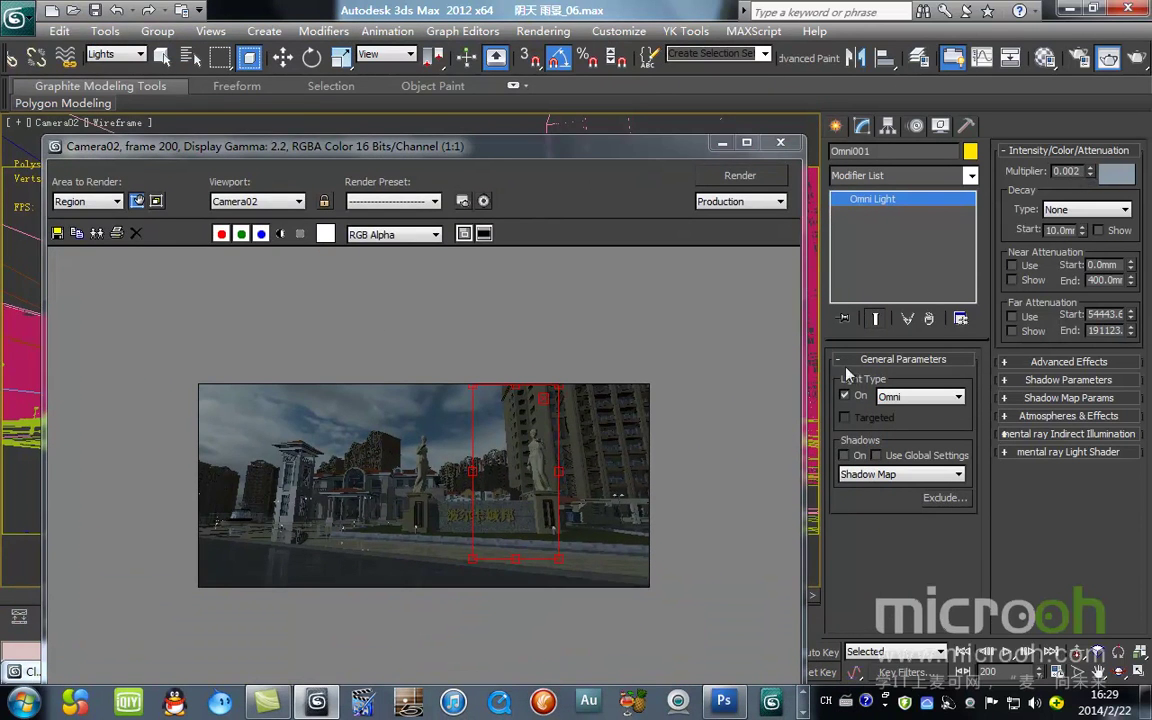
- Set the selection filter to All
left_click(125, 55)
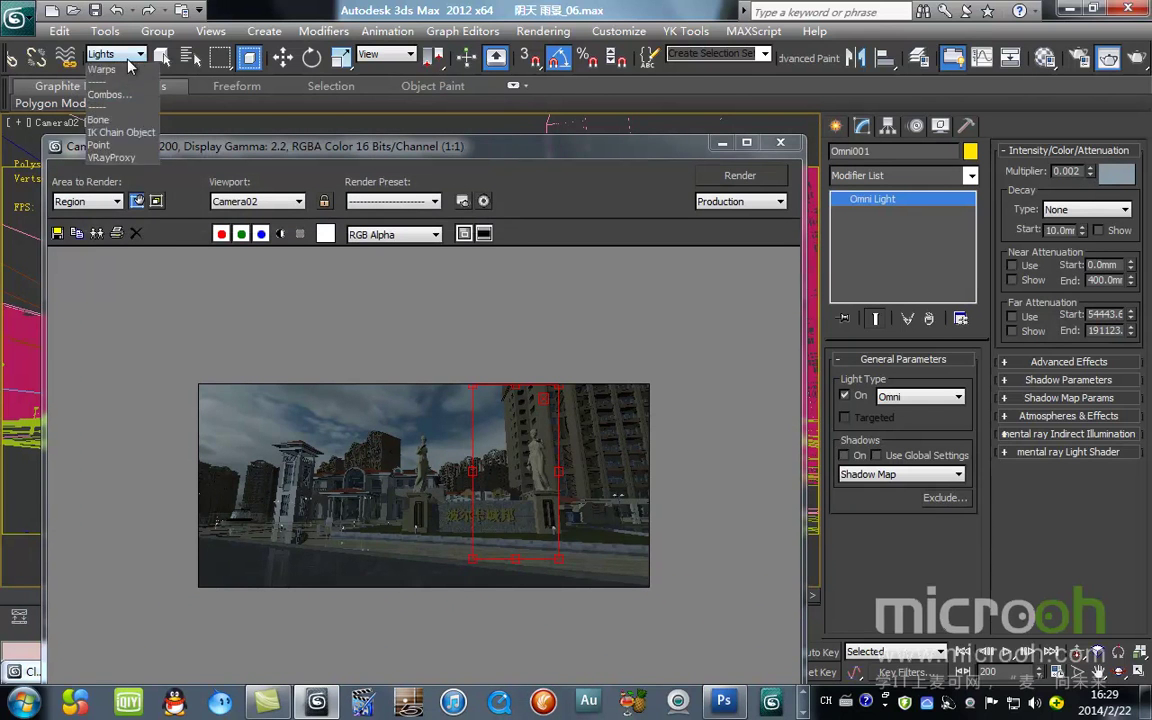
left_click(122, 65)
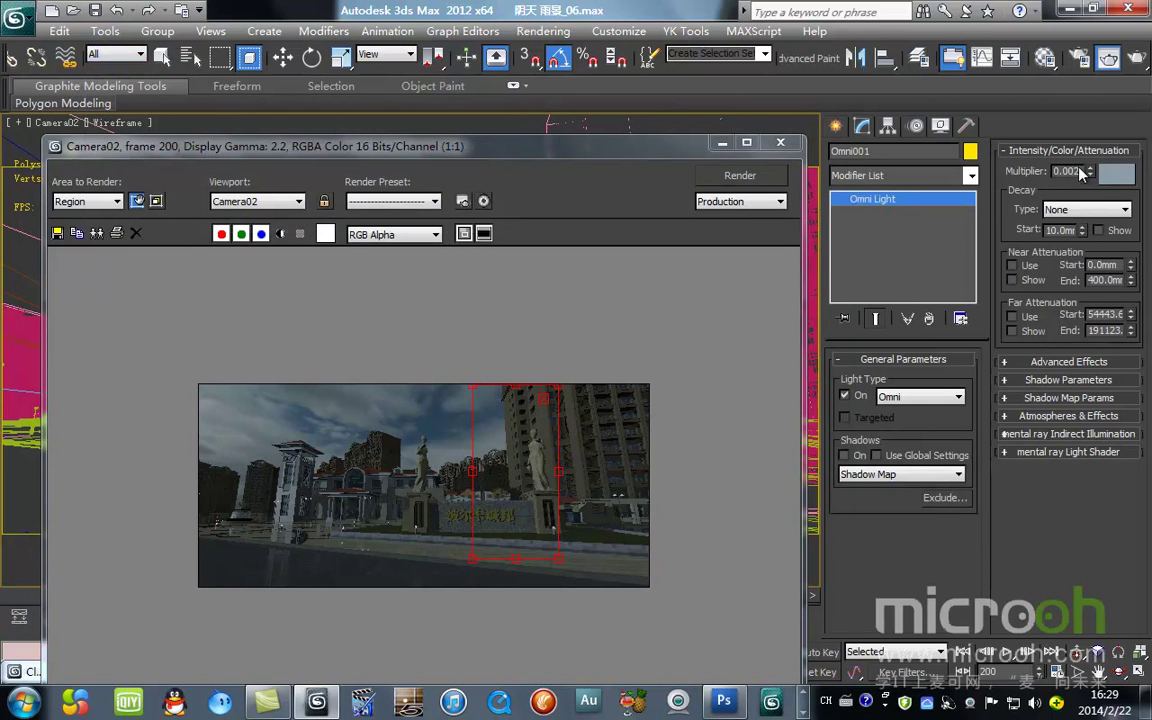
- Try a region render, cancel it and set the area to render back to View
left_click(740, 175)
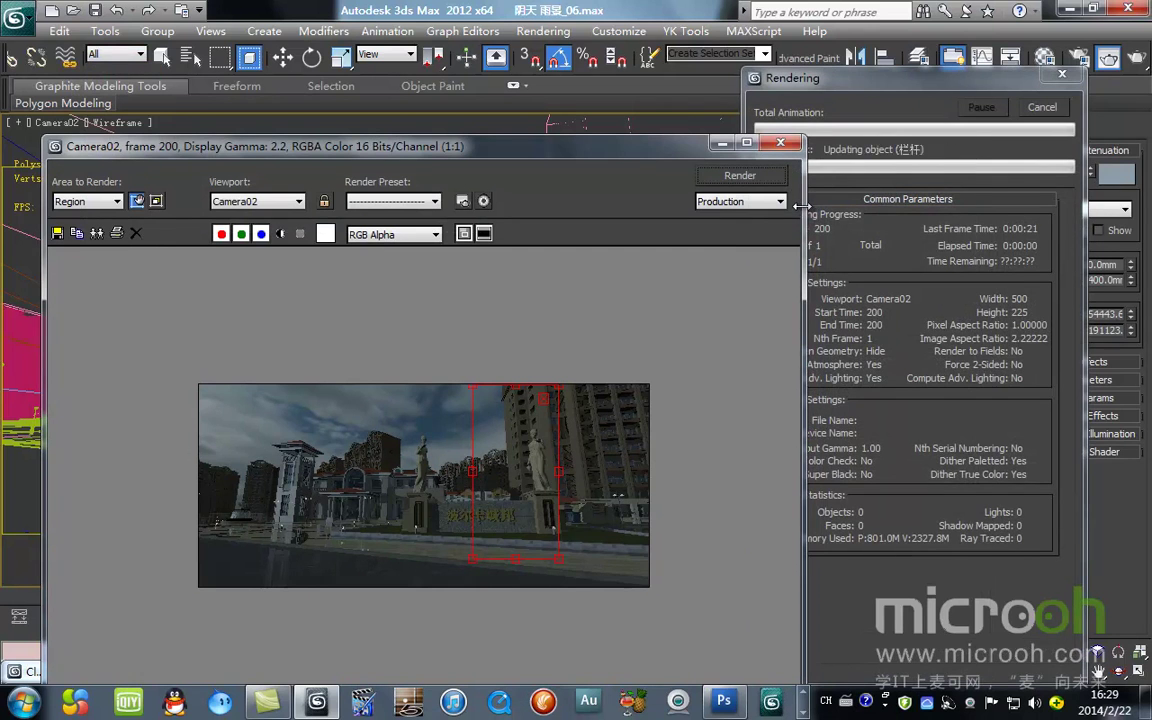
left_click(1042, 108)
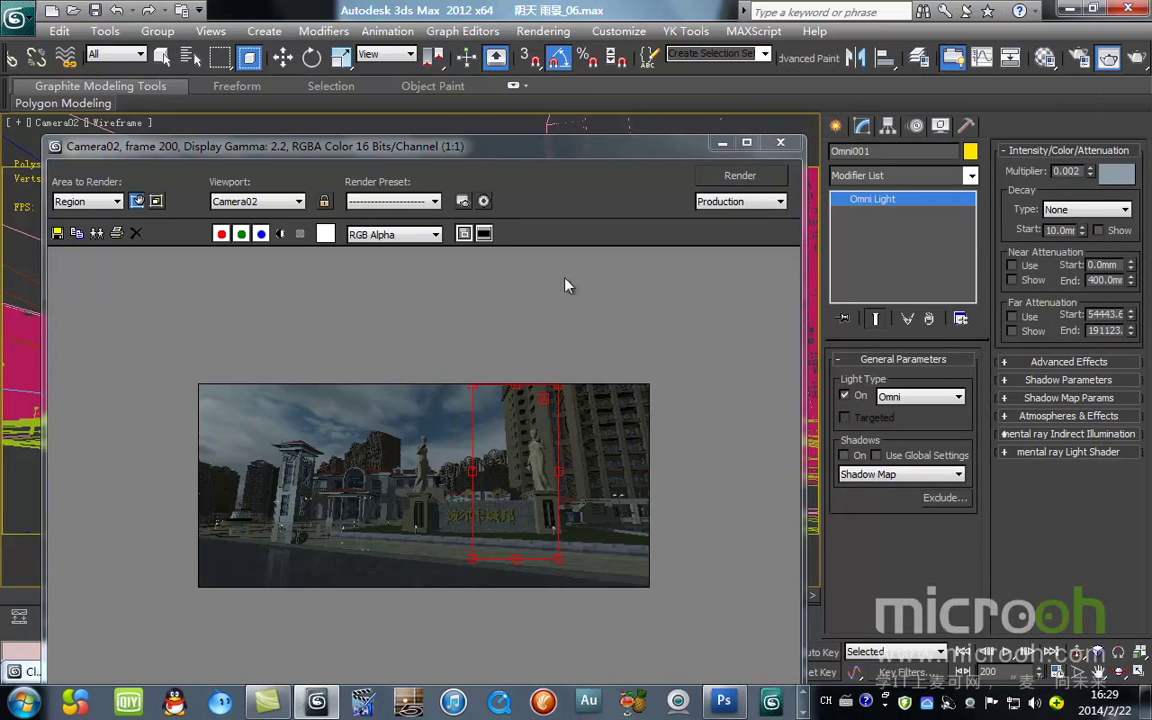
left_click(76, 202)
left_click(66, 218)
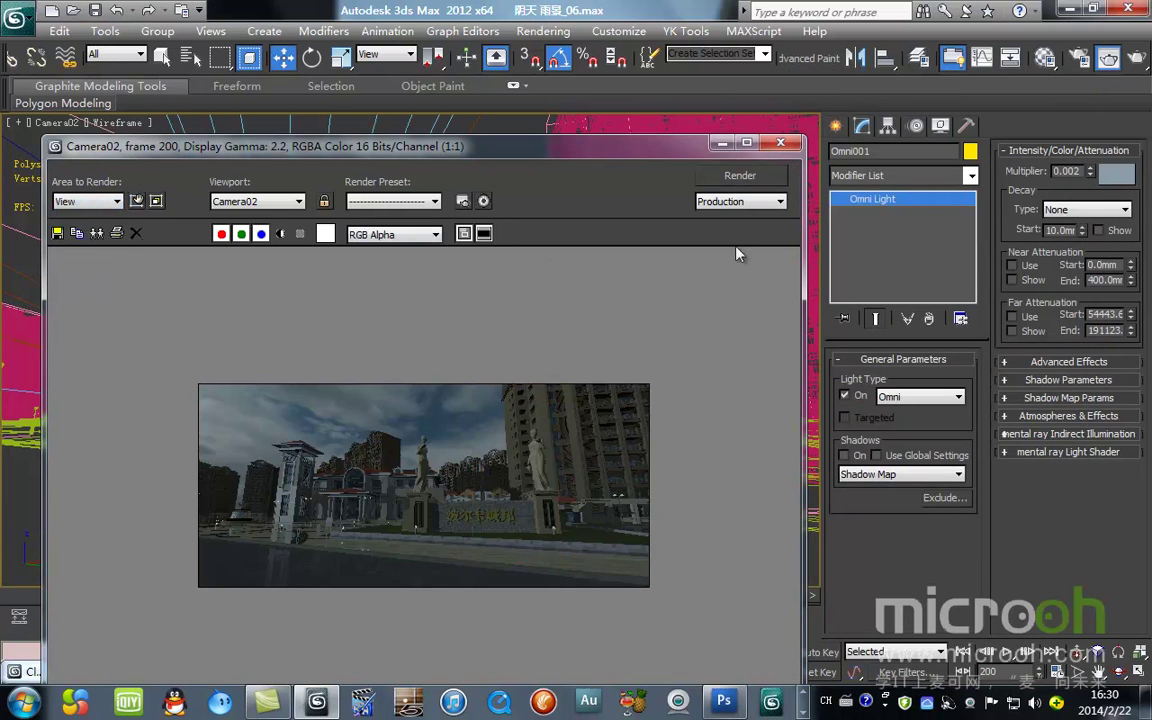
- Set the omni light's multiplier to 0.02 and open its light colour for editing
double_click(1070, 171)
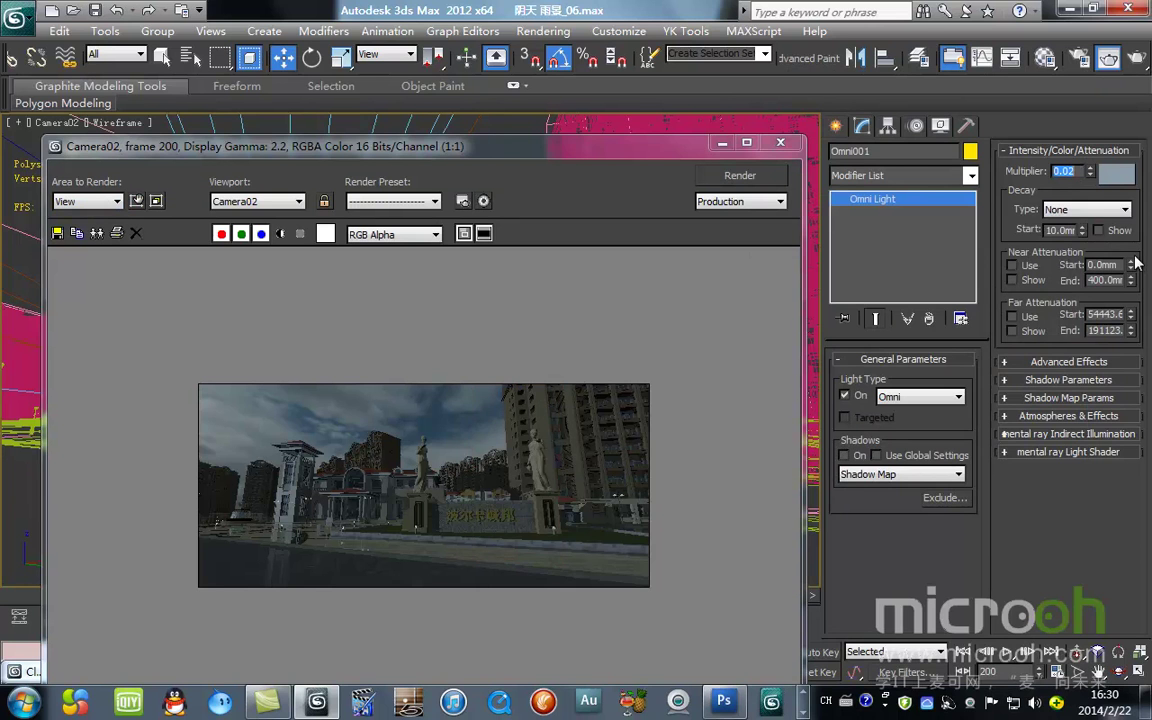
left_click(1116, 173)
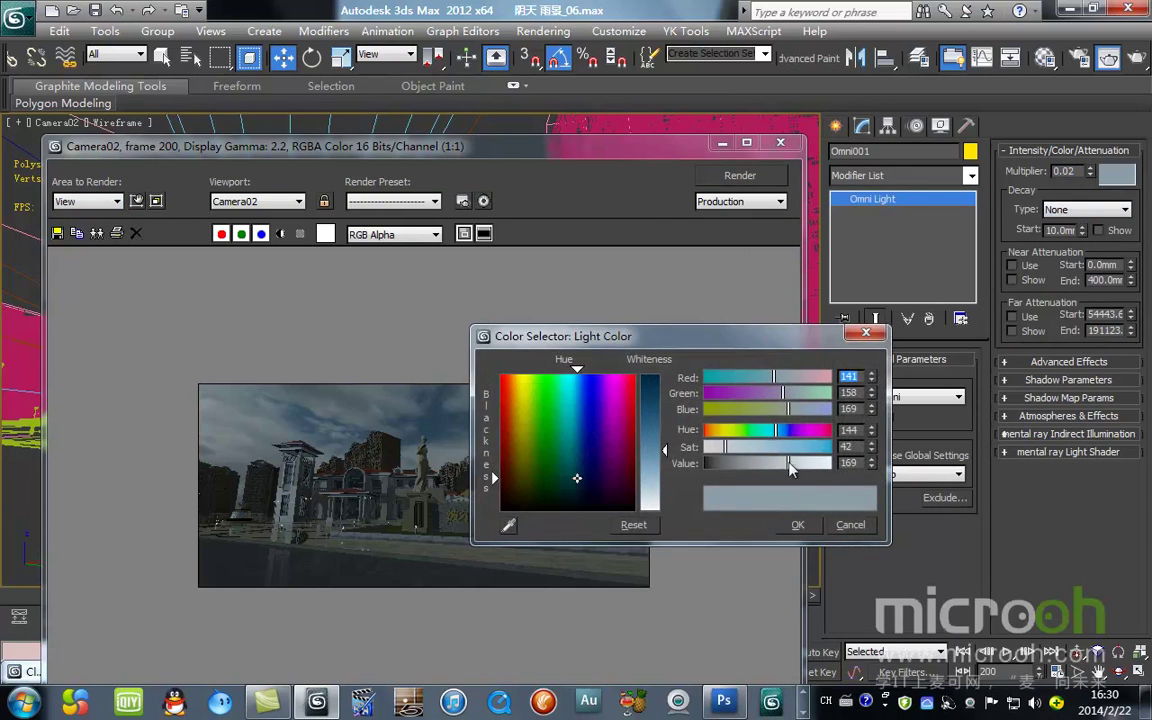